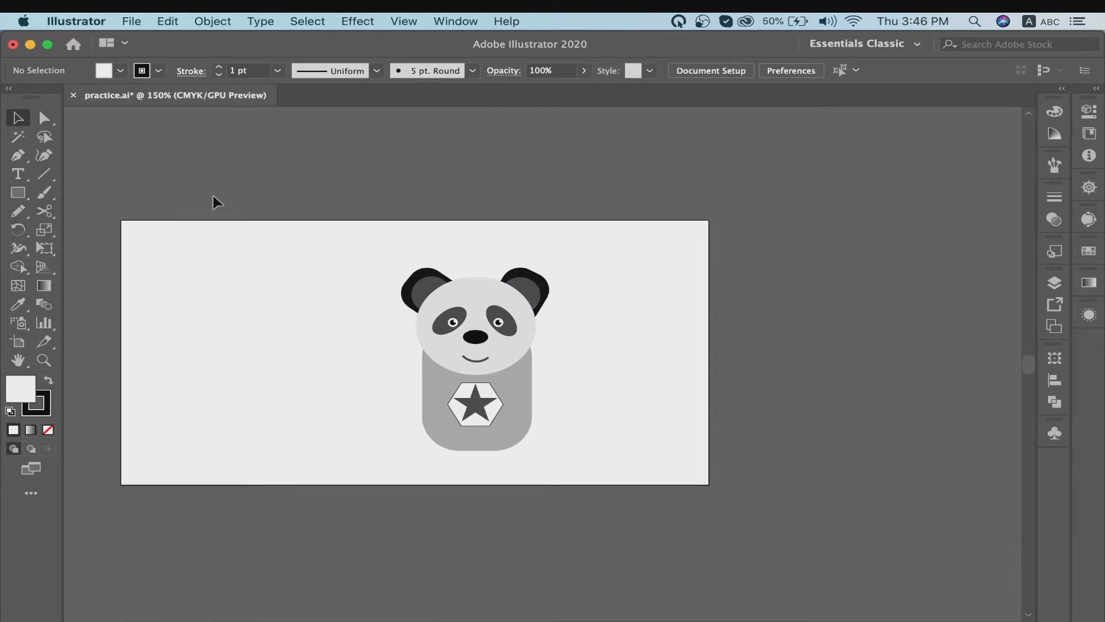
Select the whole panda illustration and move it off the artboard onto the empty canvas to the right of it
left_click(42, 121)
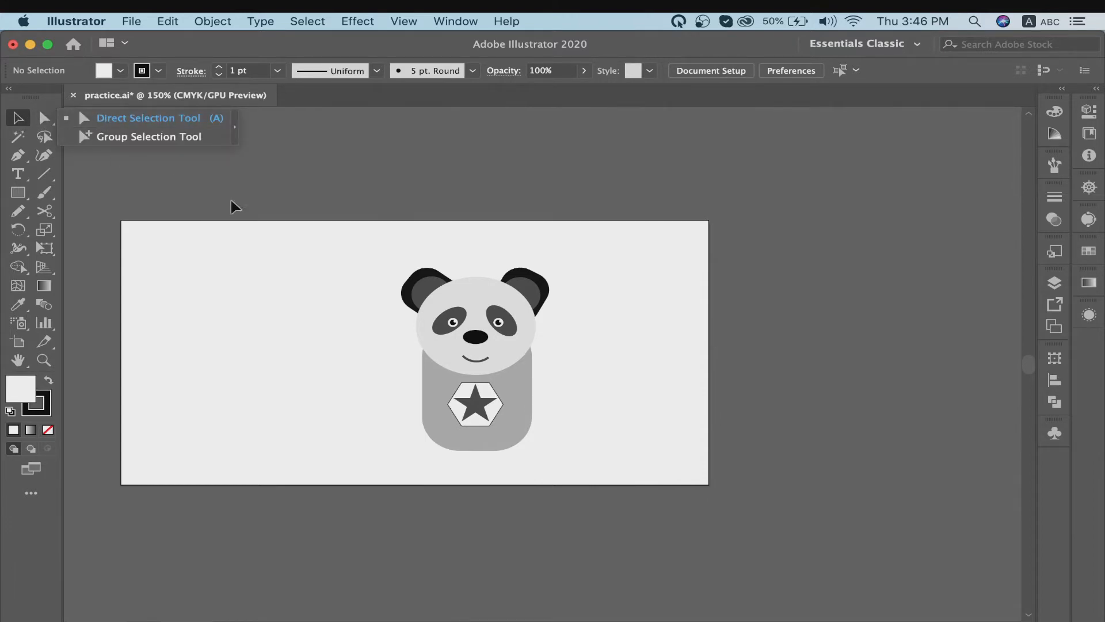
left_click(339, 233)
left_click_drag(340, 234, 616, 451)
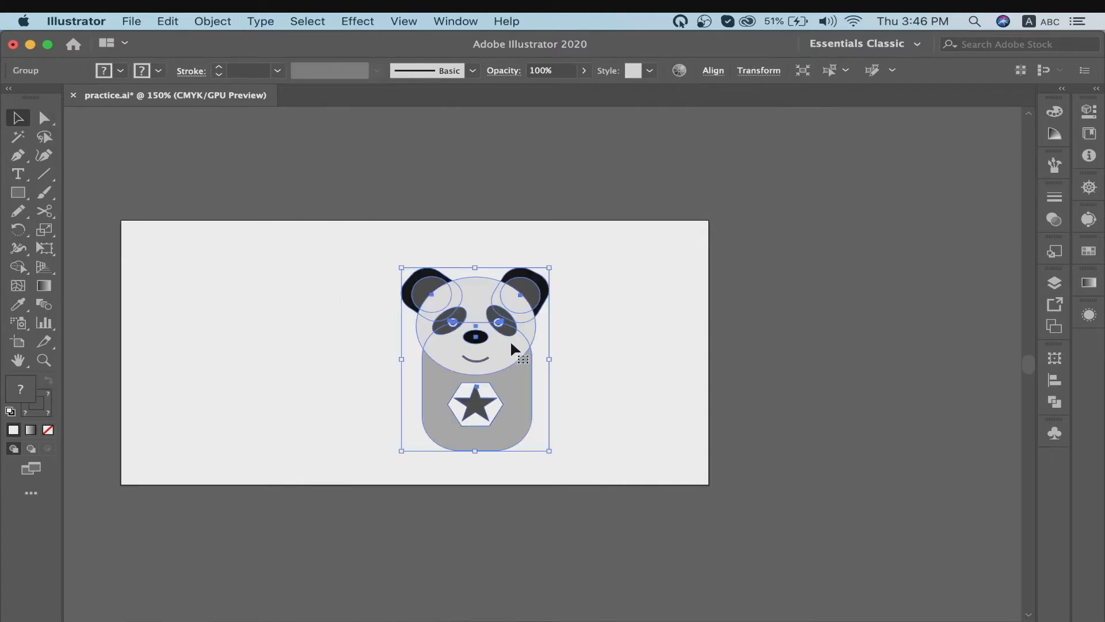
left_click_drag(510, 342, 948, 335)
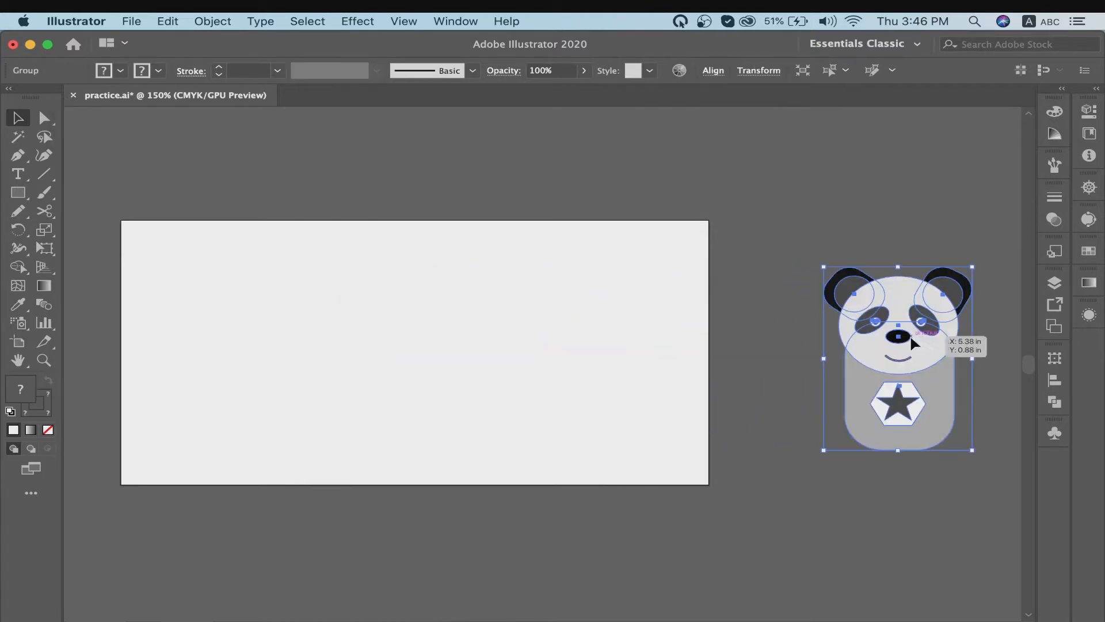
Draw a nearly square rectangle on the left half of the artboard and swap its fill and stroke so it is filled black
left_click(18, 192)
mouse_move(209, 276)
left_mouse_down()
mouse_move(375, 409)
mouse_move(377, 427)
left_mouse_up()
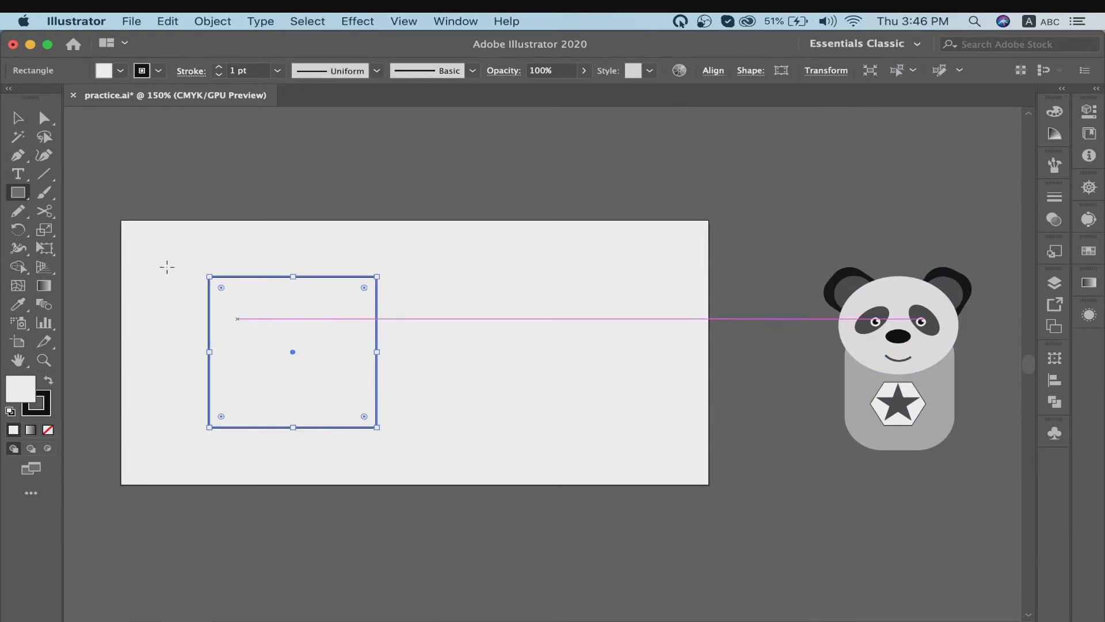
left_click(17, 119)
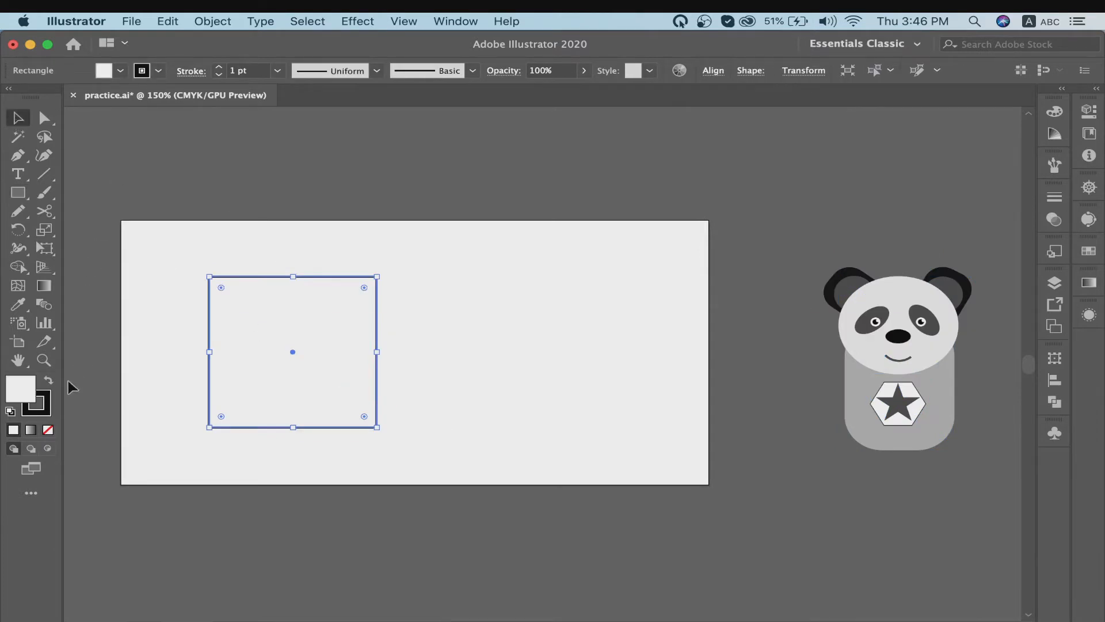
left_click(49, 381)
Duplicate the black rectangle onto the right half of the artboard, level with the original, and clear the selection
left_click_drag(260, 328, 514, 326)
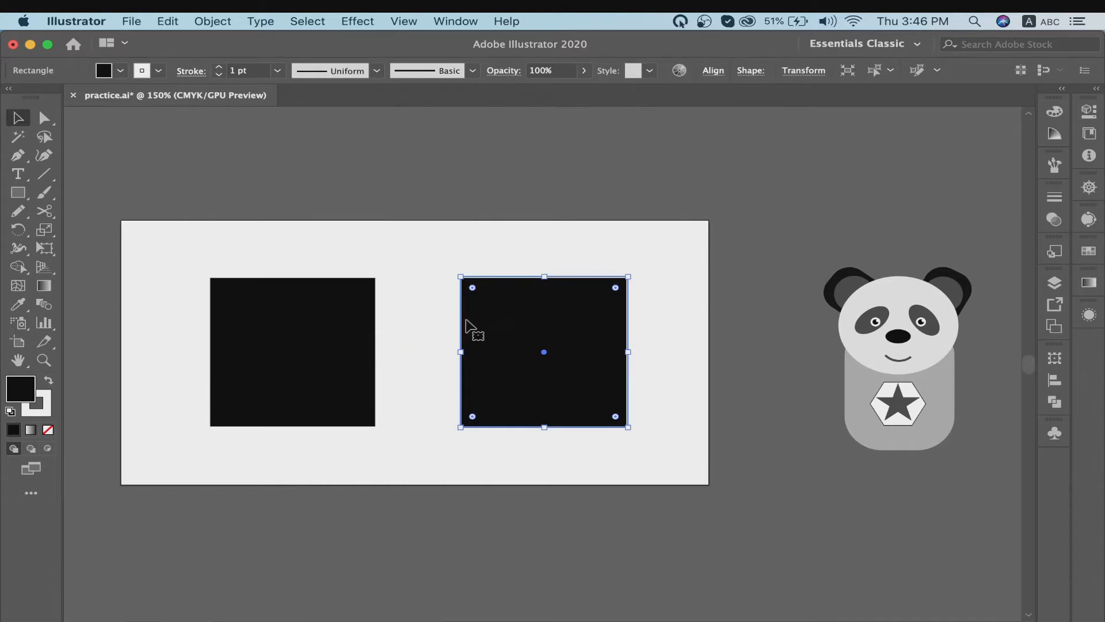
left_click(311, 323)
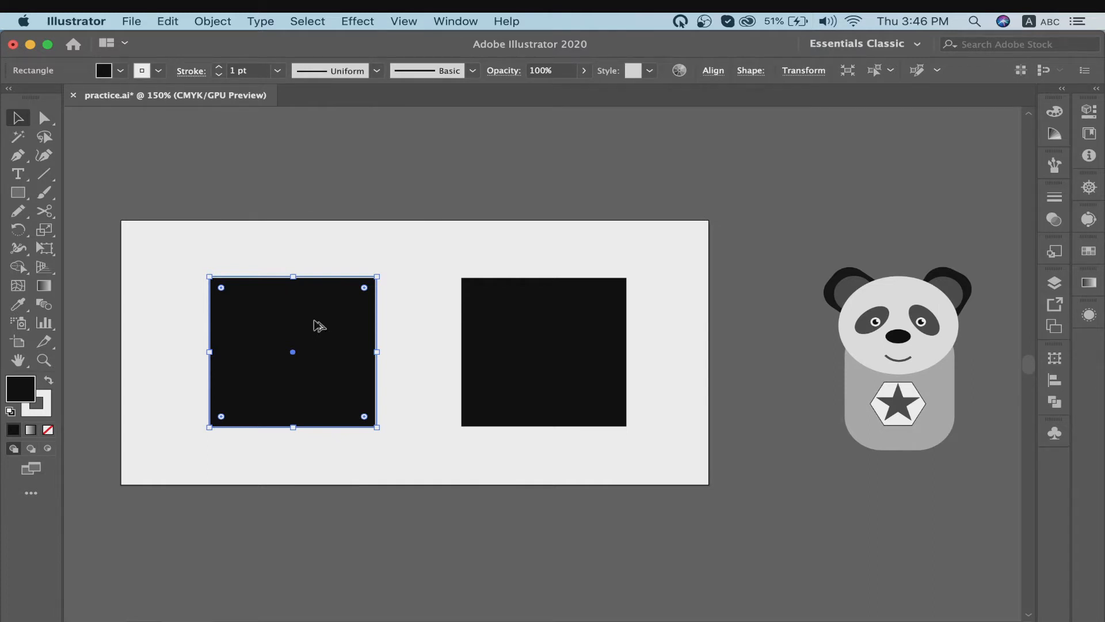
left_click(358, 233)
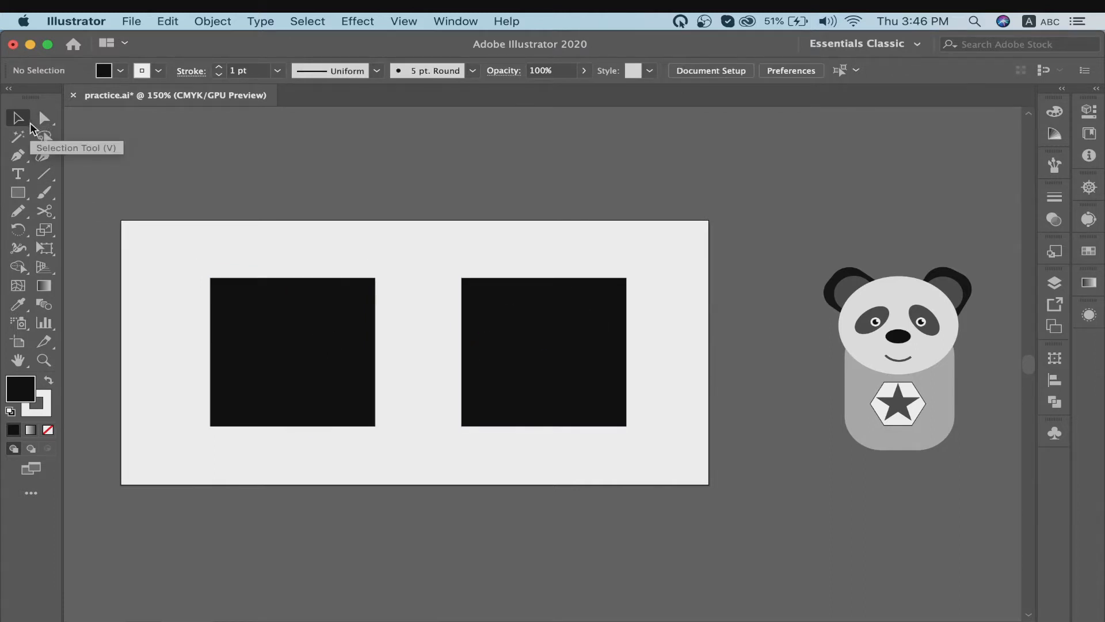
Shift the left rectangle slightly to the right and the right rectangle slightly down, moving each as a whole object
left_click(276, 370)
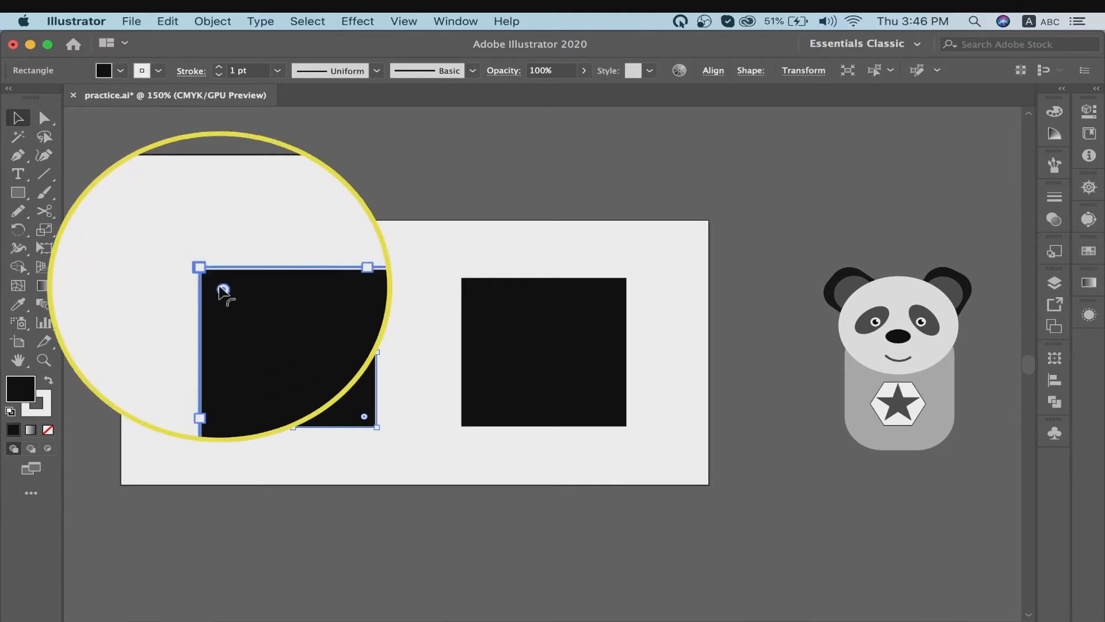
left_click(46, 122)
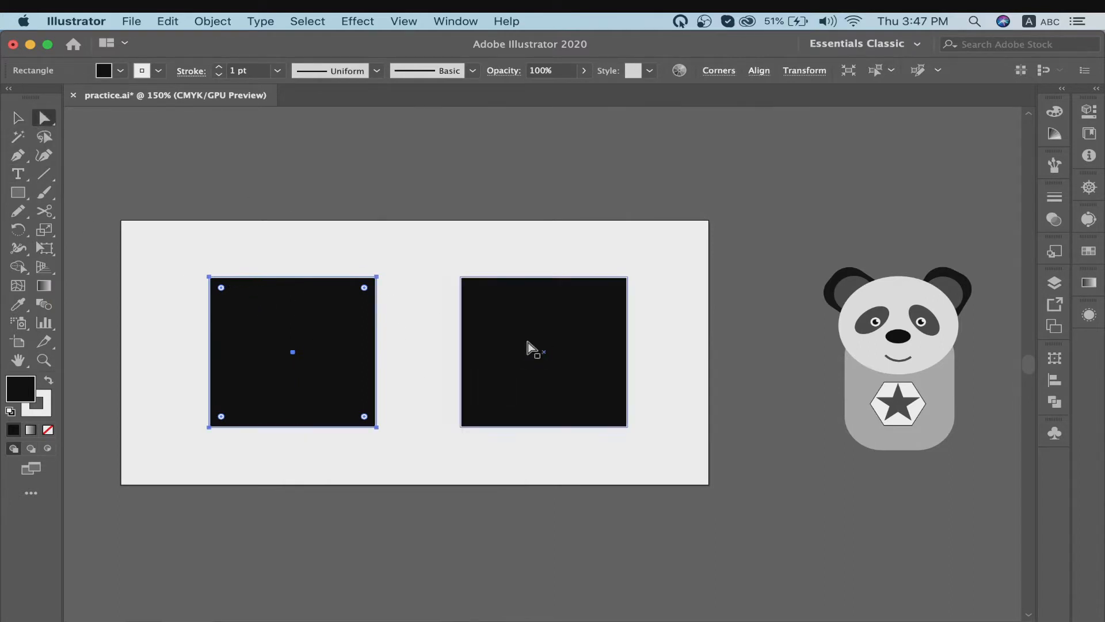
left_click(18, 117)
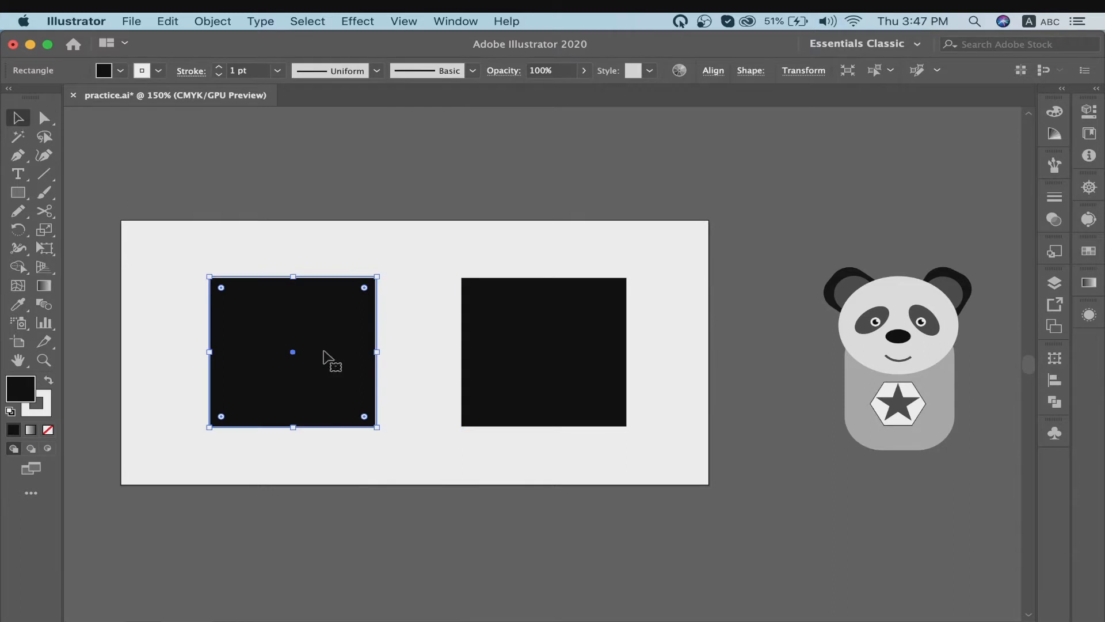
mouse_move(329, 358)
left_mouse_down()
mouse_move(249, 352)
mouse_move(370, 350)
mouse_move(348, 353)
left_mouse_up()
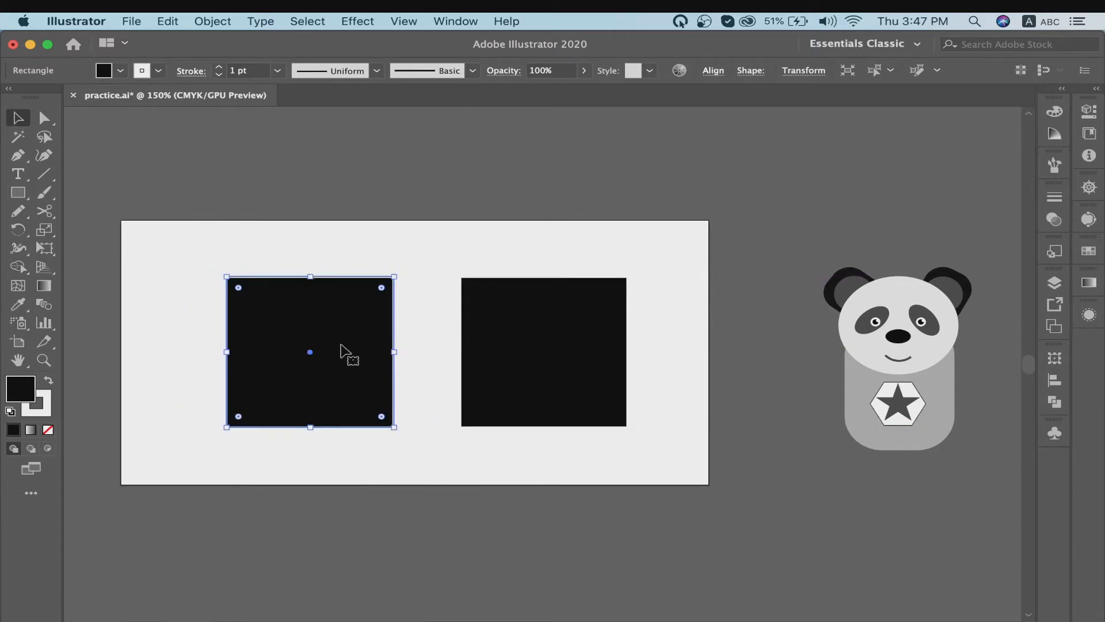
left_click(547, 332)
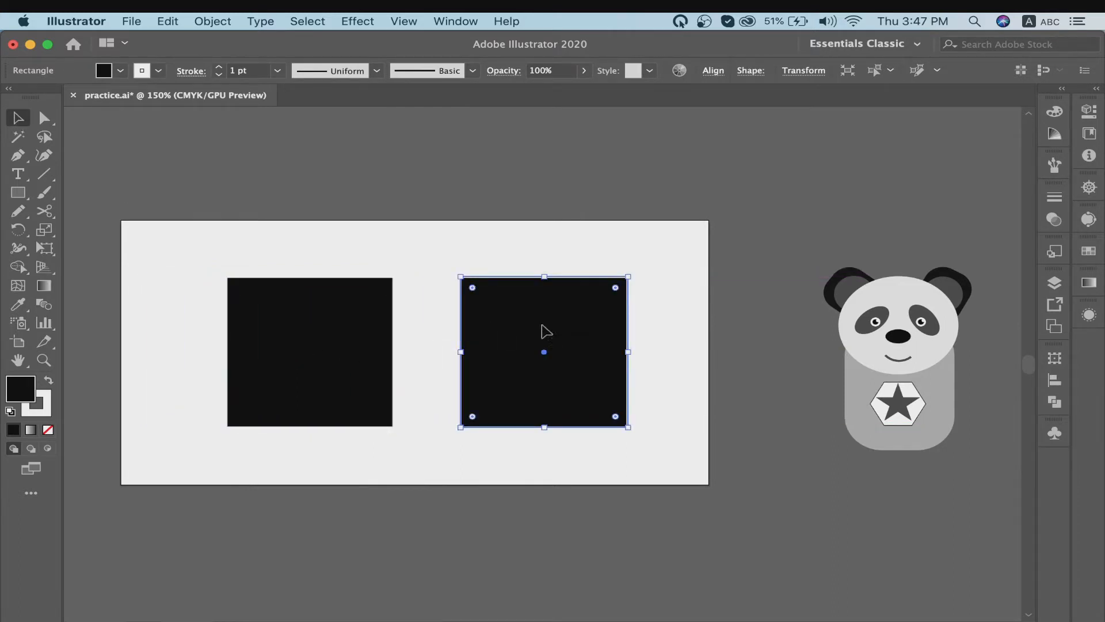
mouse_move(547, 332)
left_mouse_down()
mouse_move(633, 328)
mouse_move(548, 329)
left_mouse_up()
Select only the upper-left anchor point of the right rectangle with Direct Selection, and delete the left rectangle
left_click(51, 119)
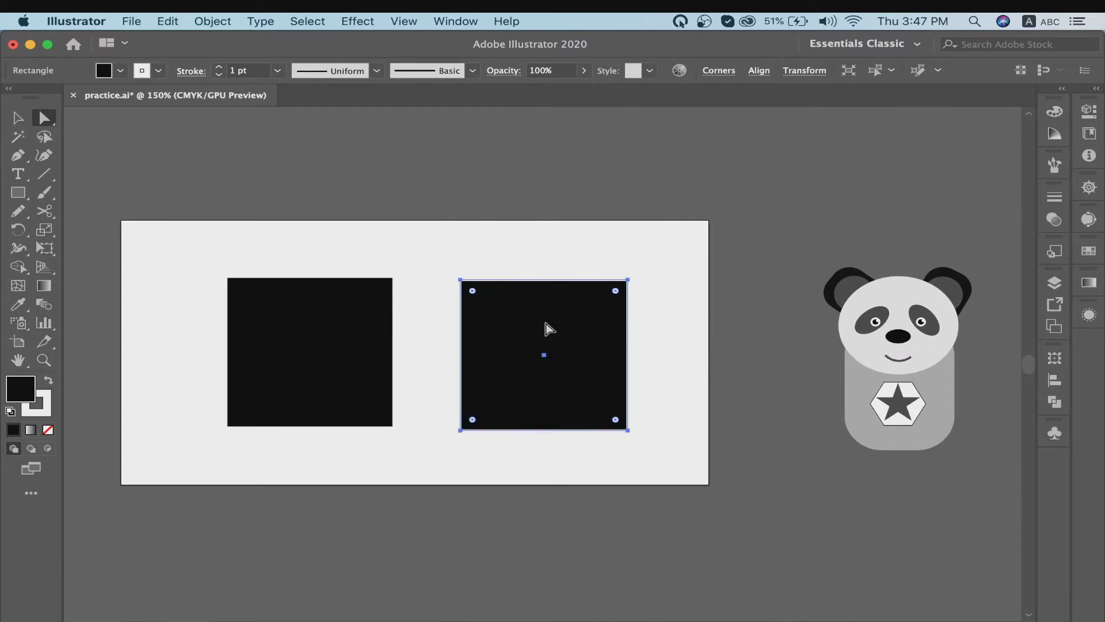
left_click(461, 280)
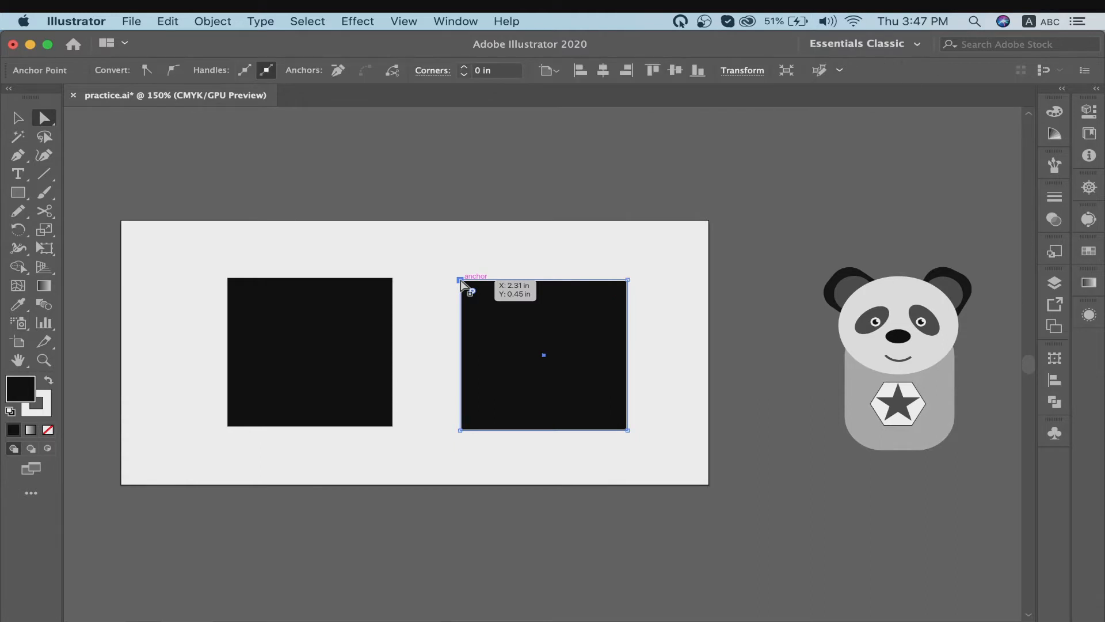
left_click(360, 291)
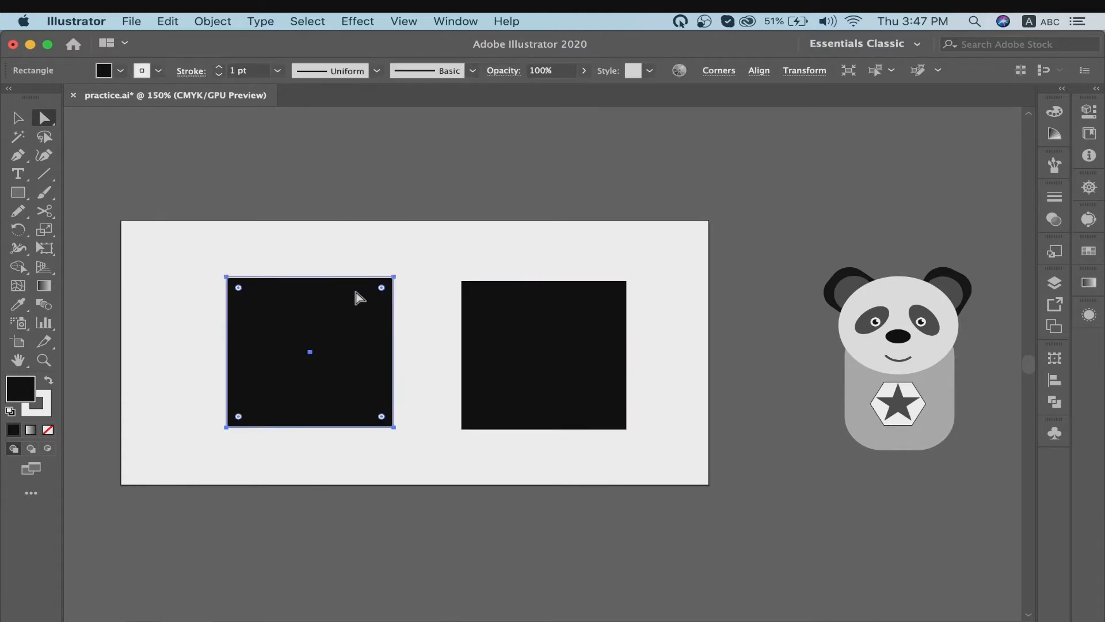
key("Delete")
Round only the upper-left corner of the remaining rectangle to a radius of about 0.16 in
left_click(541, 330)
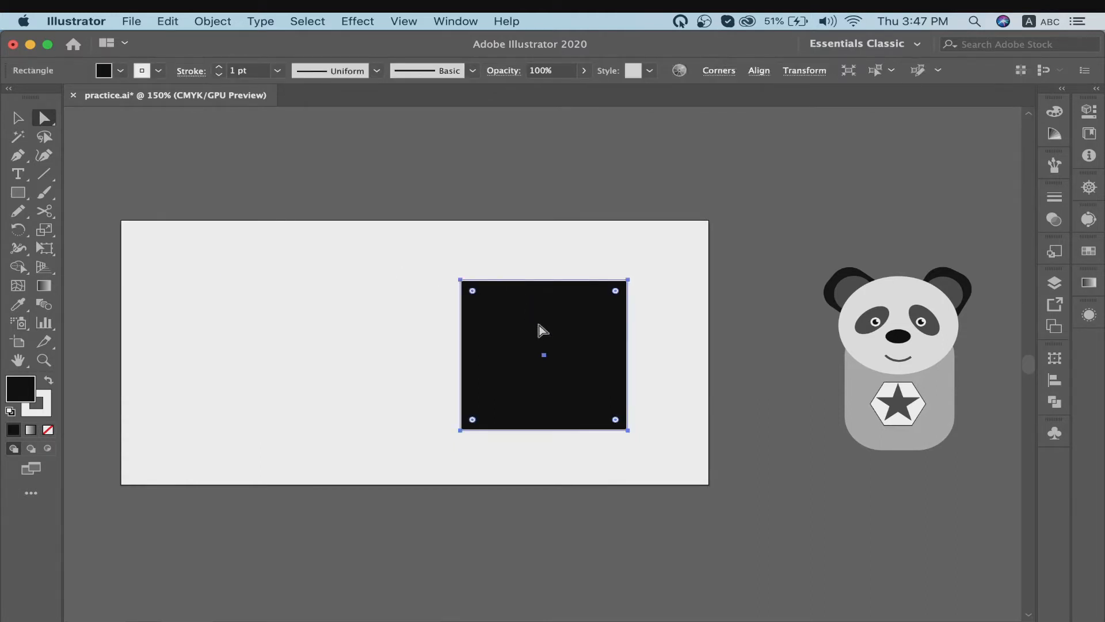
key("super+equal")
key("super+equal")
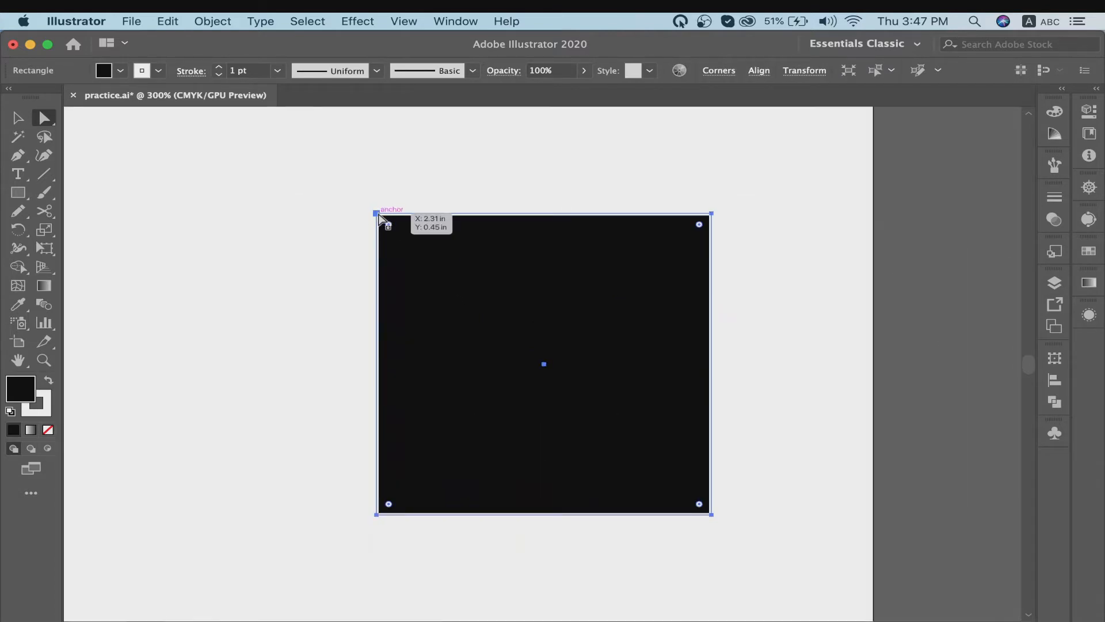
left_click(377, 197)
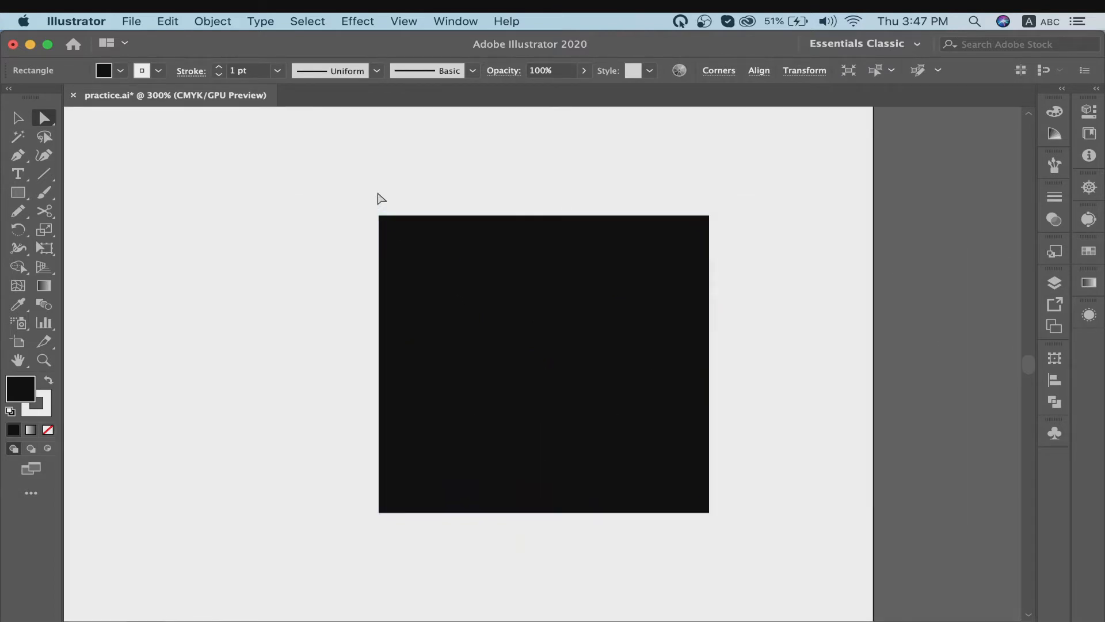
left_click(396, 236)
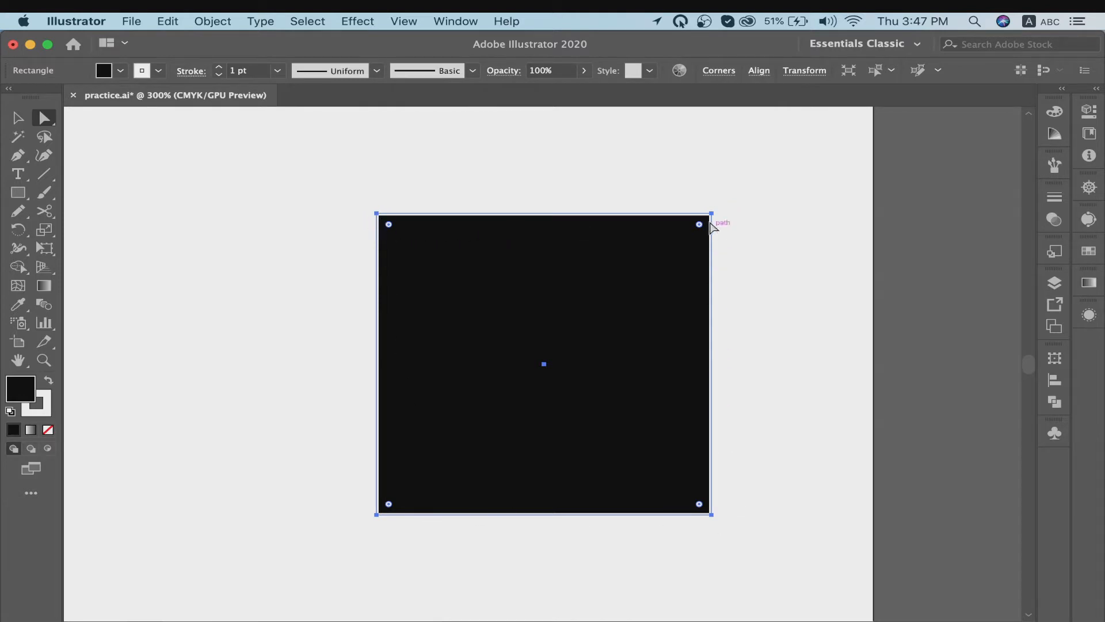
left_click(387, 198)
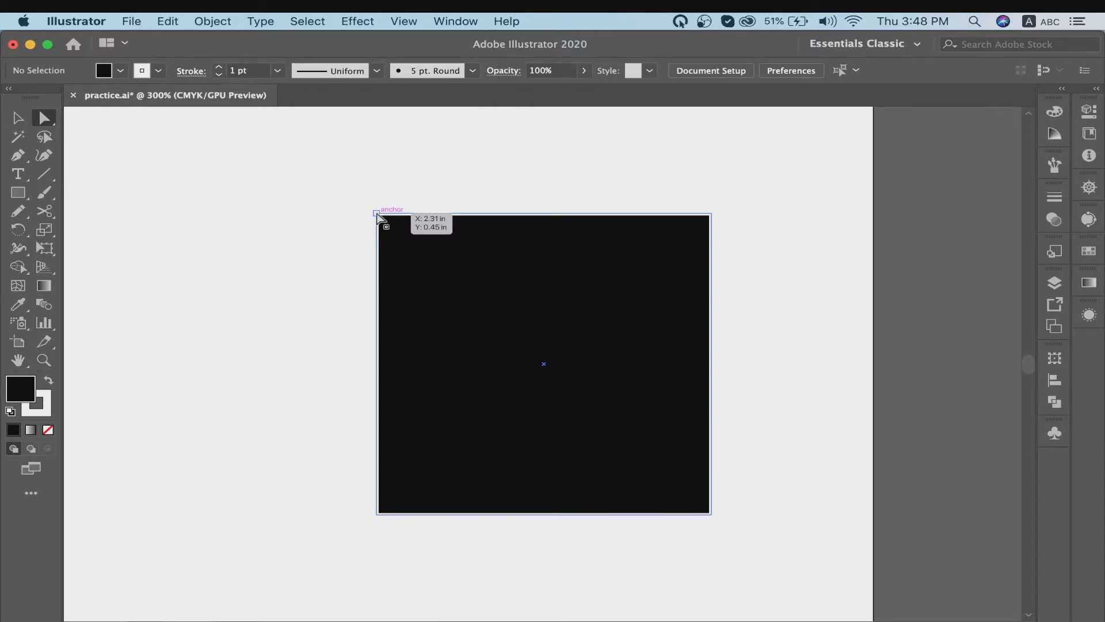
left_click(380, 214)
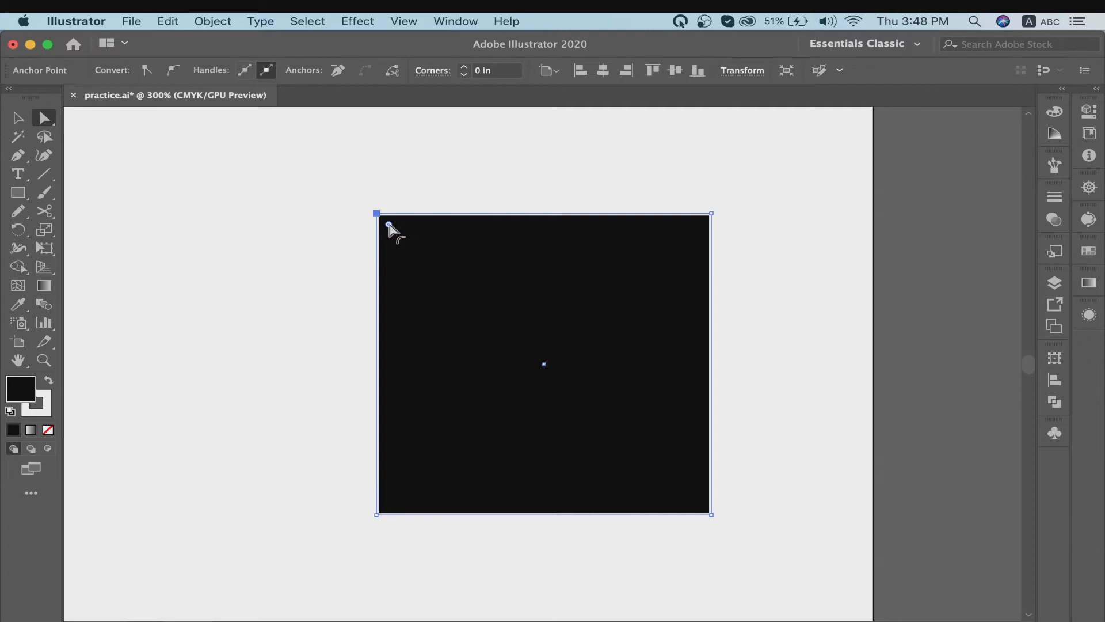
left_click_drag(389, 223, 425, 261)
Select the whole rectangle to compare its corner widgets, and undo the rounding of its upper-left corner
left_click(717, 215)
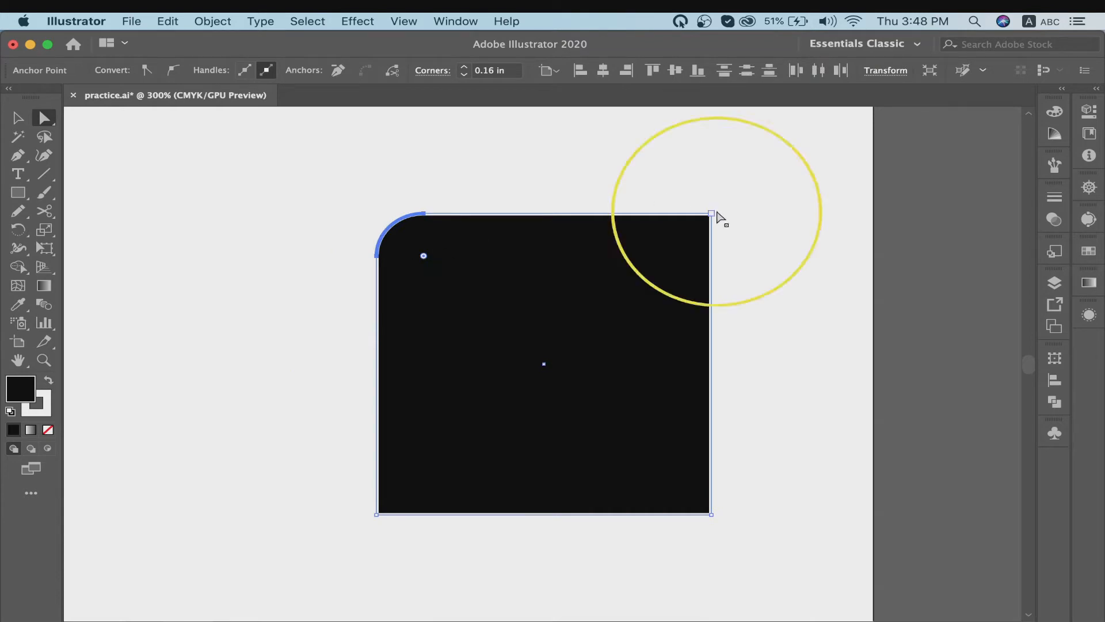
mouse_move(717, 213)
left_mouse_down()
mouse_move(712, 446)
mouse_move(448, 460)
mouse_move(413, 481)
left_mouse_up()
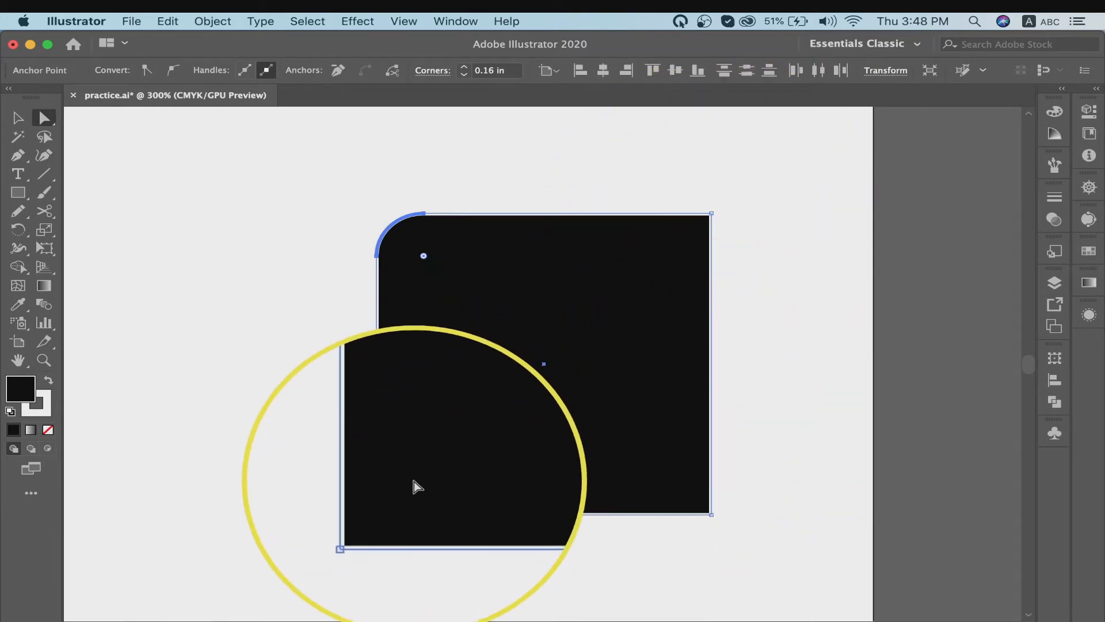
key("v")
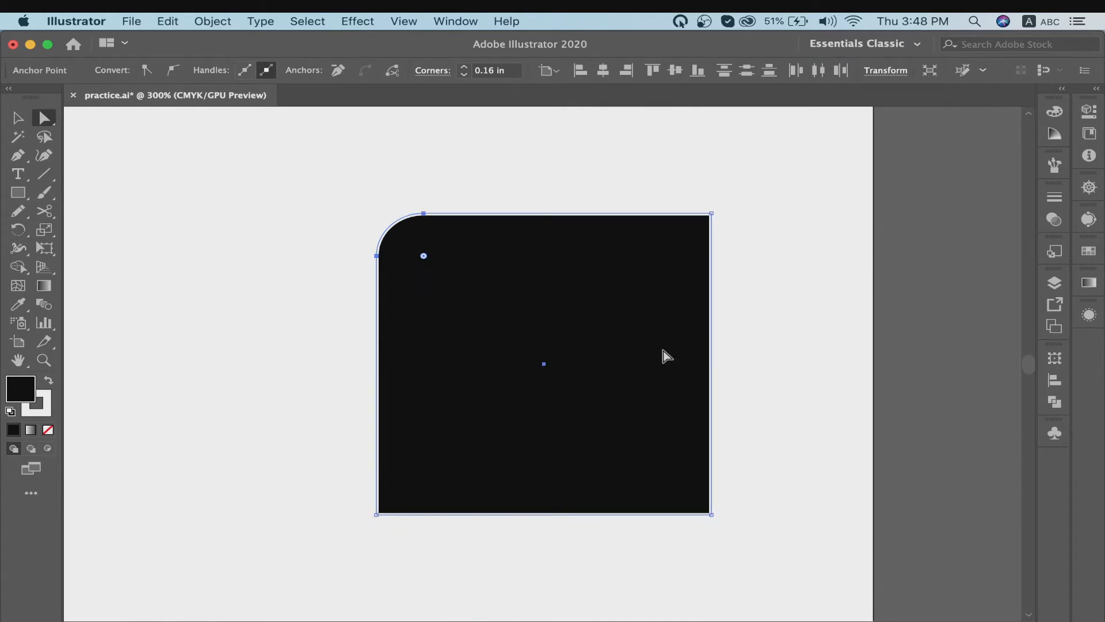
left_click(666, 356)
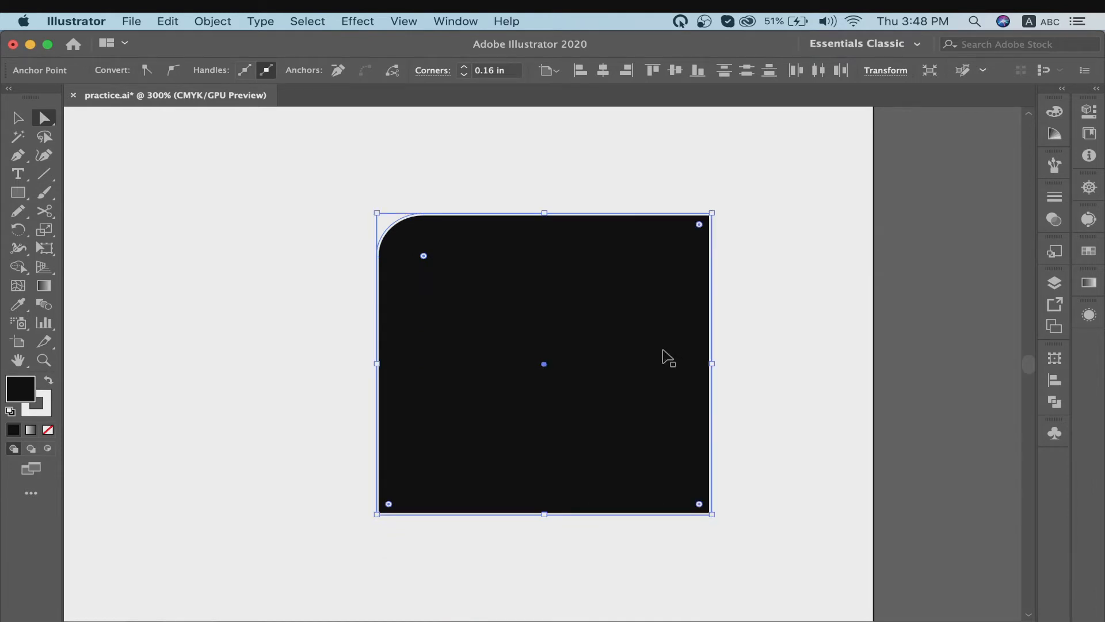
key("super+z")
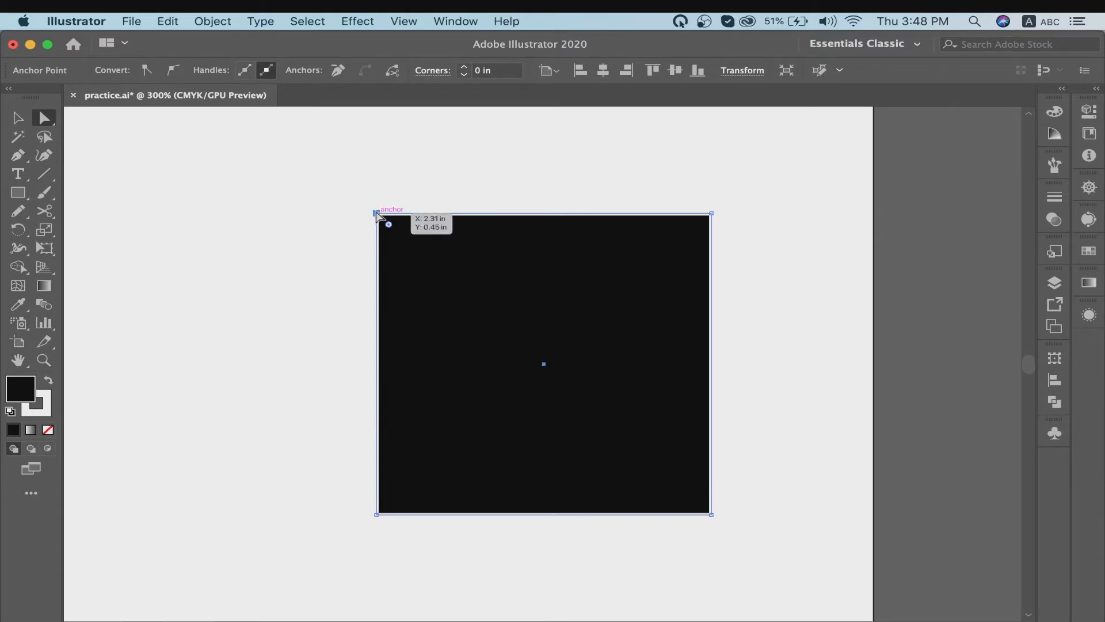
Try to pull the rectangle's upper-left anchor point outward, up and to the left, and undo the distortion
left_click_drag(376, 215, 292, 176)
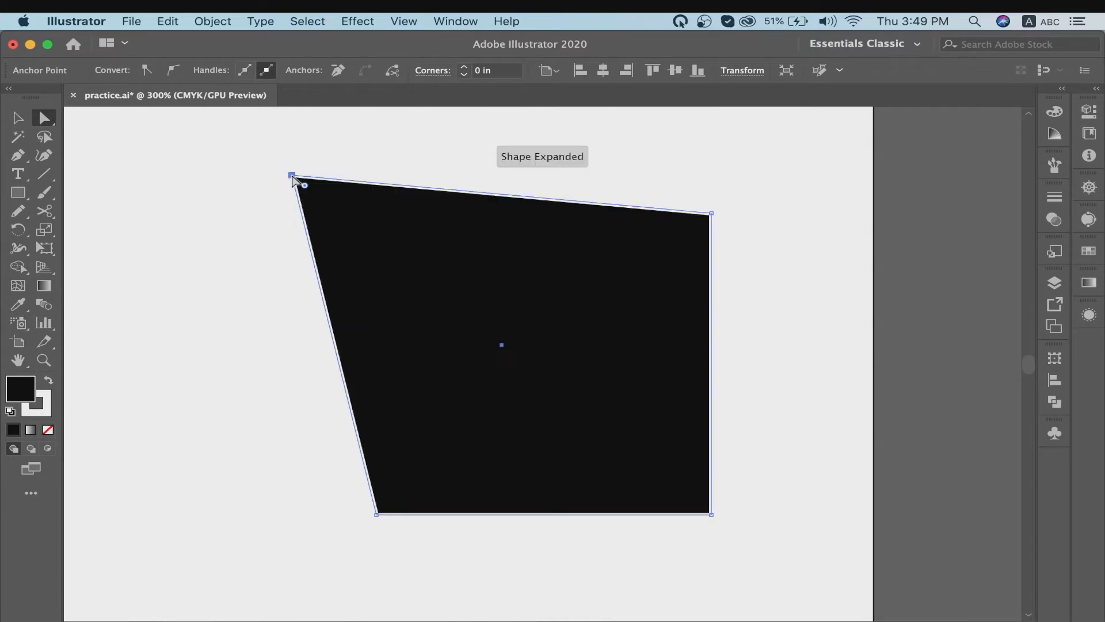
key("ctrl+z")
Duplicate the black rectangle to make a row of three evenly spaced rectangles across the artboard, and clear the selection
key("ctrl+minus")
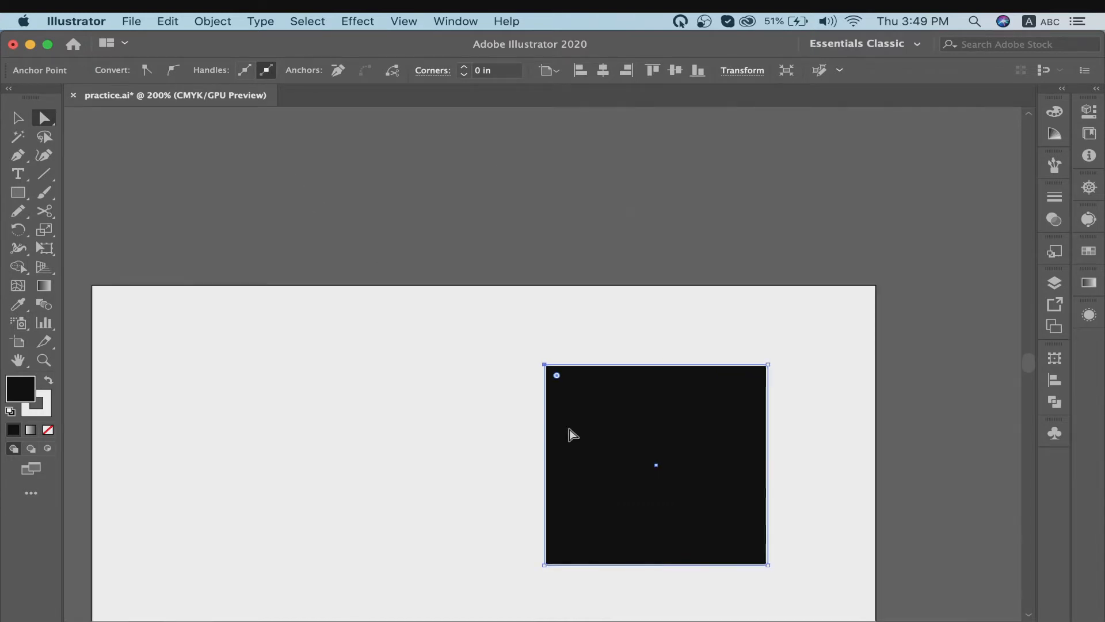
scroll(572, 435, "down", 5)
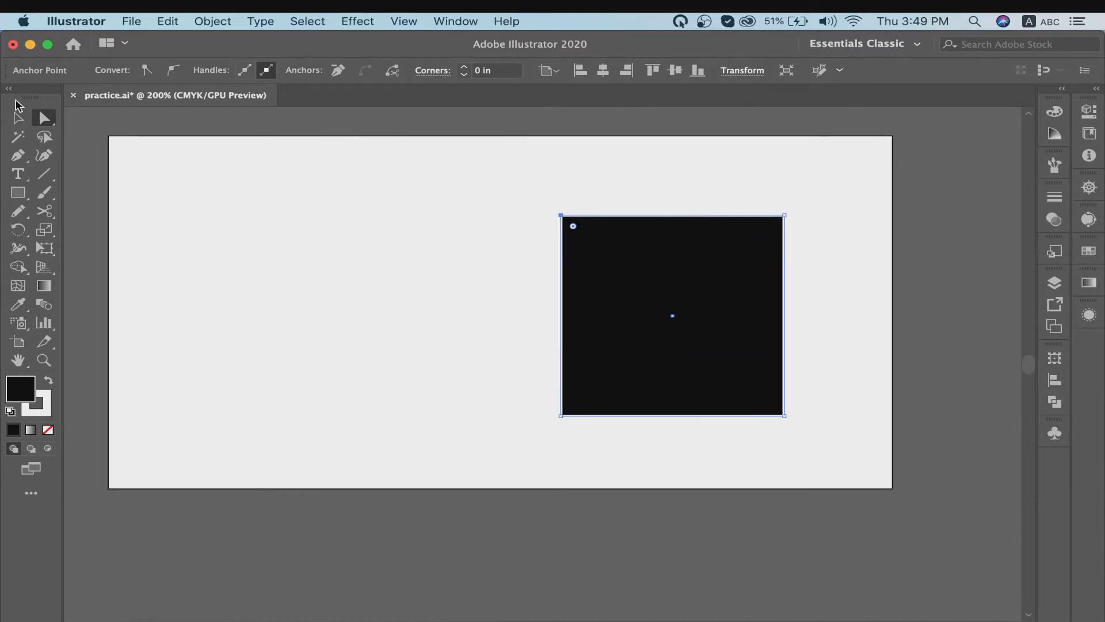
left_click(18, 117)
left_click_drag(733, 330, 304, 322)
left_click_drag(627, 313, 501, 303)
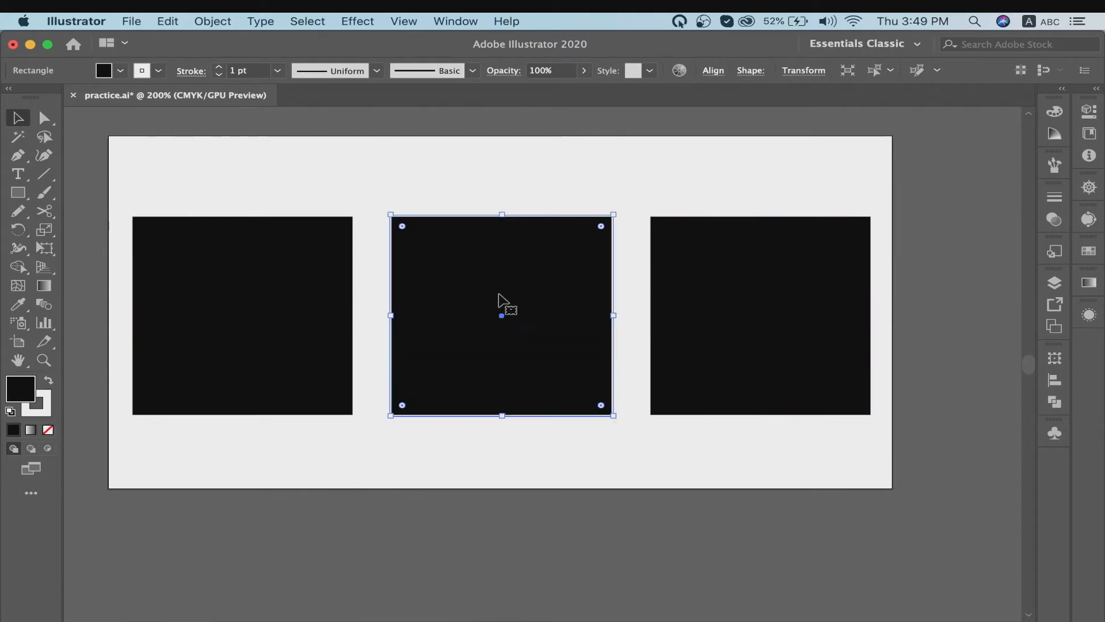
scroll(501, 303, "left", 3)
scroll(501, 304, "up", 1)
left_click(386, 209)
Move only the upper-left anchor point of the leftmost rectangle diagonally inward to make an irregular four-sided shape
scroll(385, 205, "left", 4)
scroll(385, 205, "up", 1)
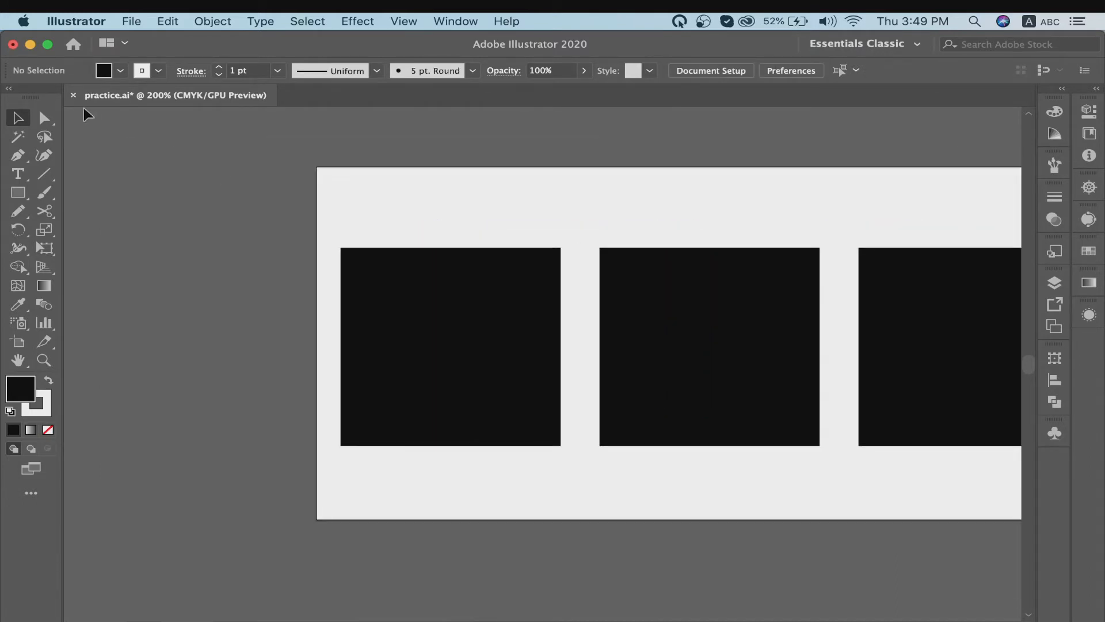
left_click(44, 117)
left_click(340, 249)
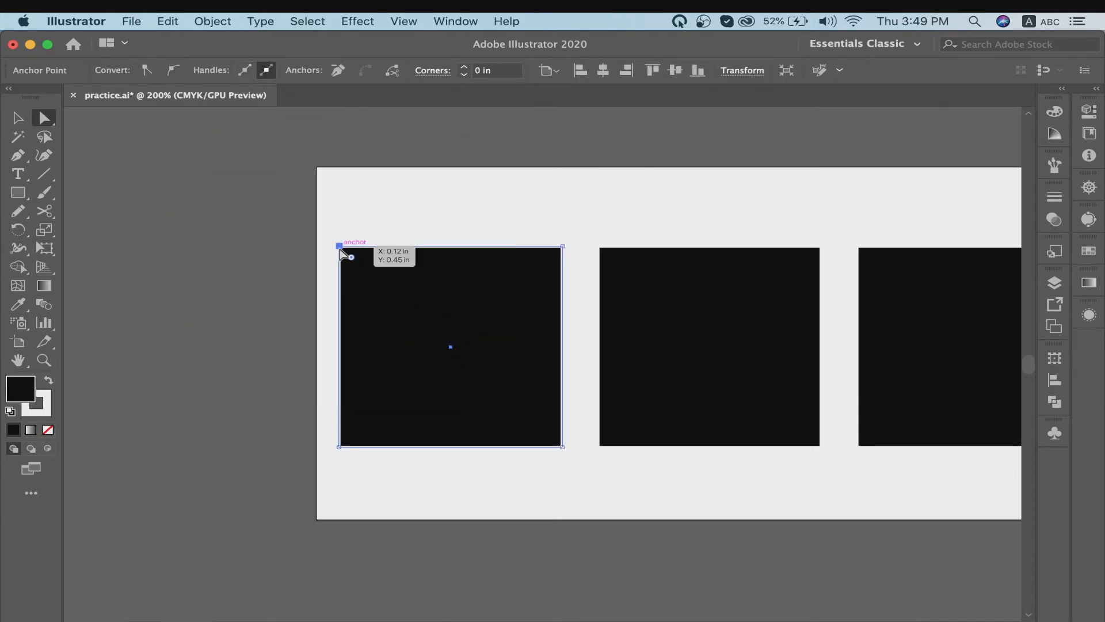
key("super+plus")
key("super+plus")
scroll(340, 249, "down", 3)
scroll(340, 249, "right", 3)
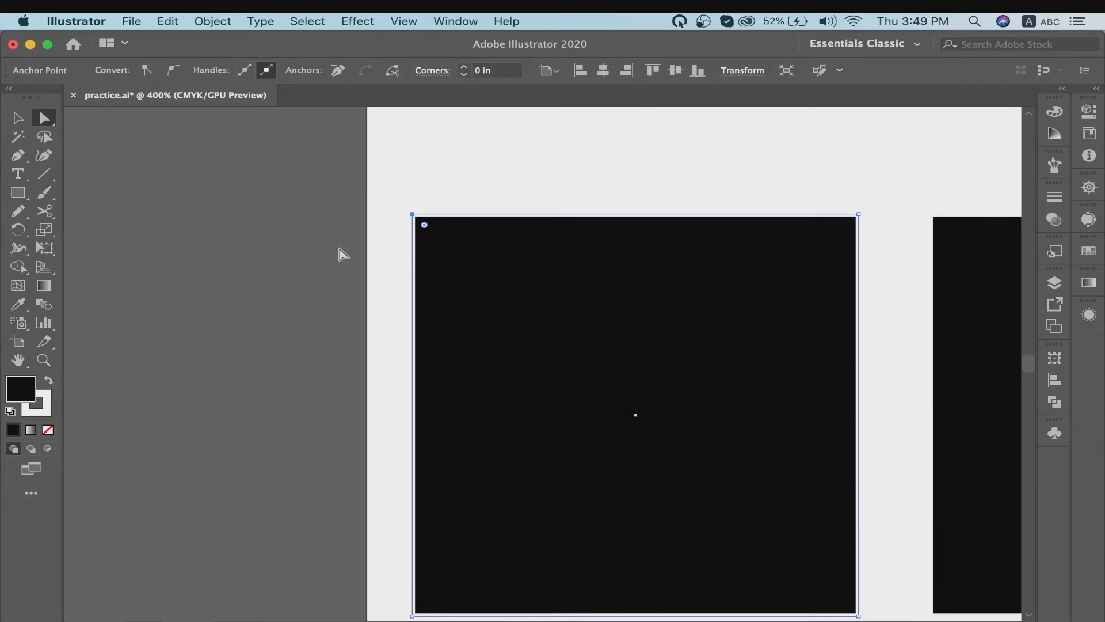
left_click_drag(414, 216, 542, 326)
scroll(541, 333, "right", 3)
scroll(541, 333, "down", 2)
scroll(541, 327, "right", 3)
scroll(541, 327, "down", 2)
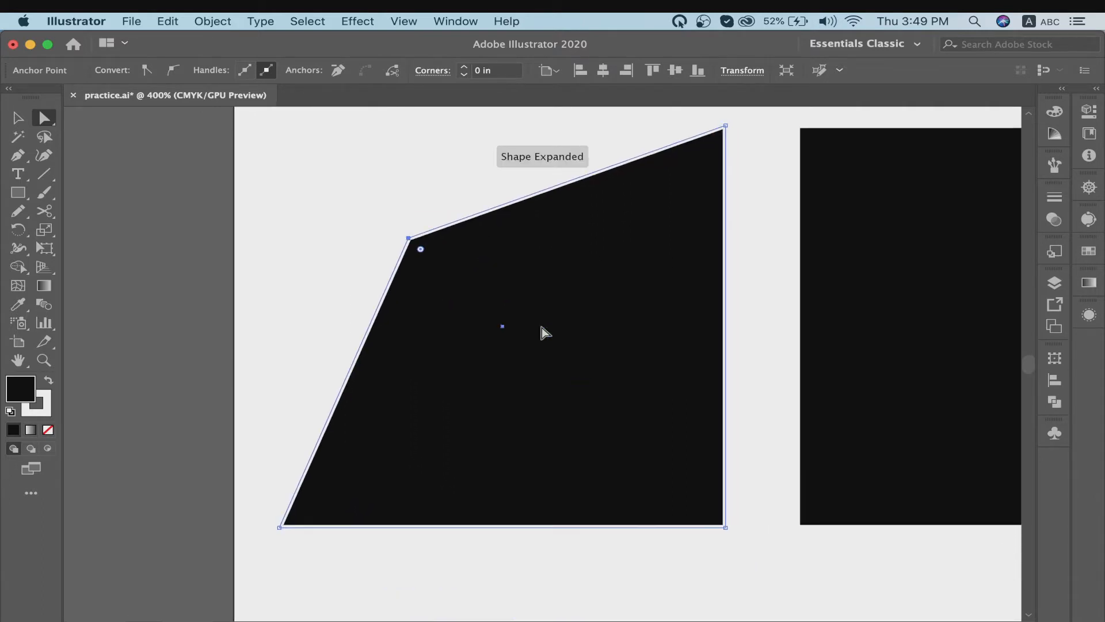
Nudge the leftmost shape's upper-left anchor slightly inward, and pull the middle rectangle's upper-left anchor outward, up and to the left
key("super+minus")
key("super+minus")
scroll(602, 423, "right", 3)
scroll(602, 423, "down", 1)
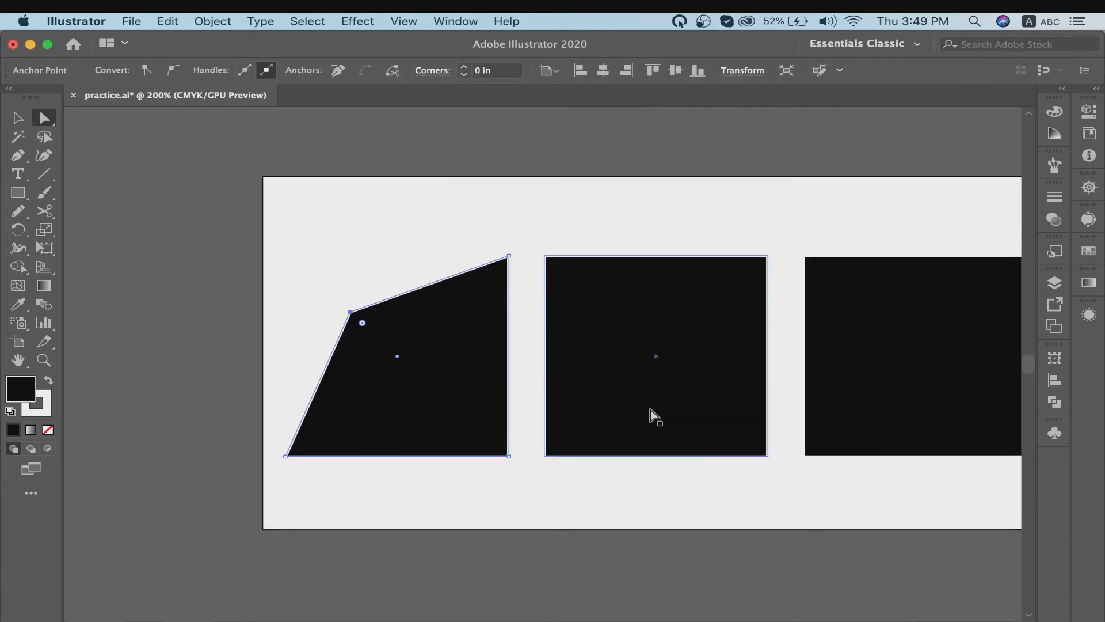
left_click(650, 409)
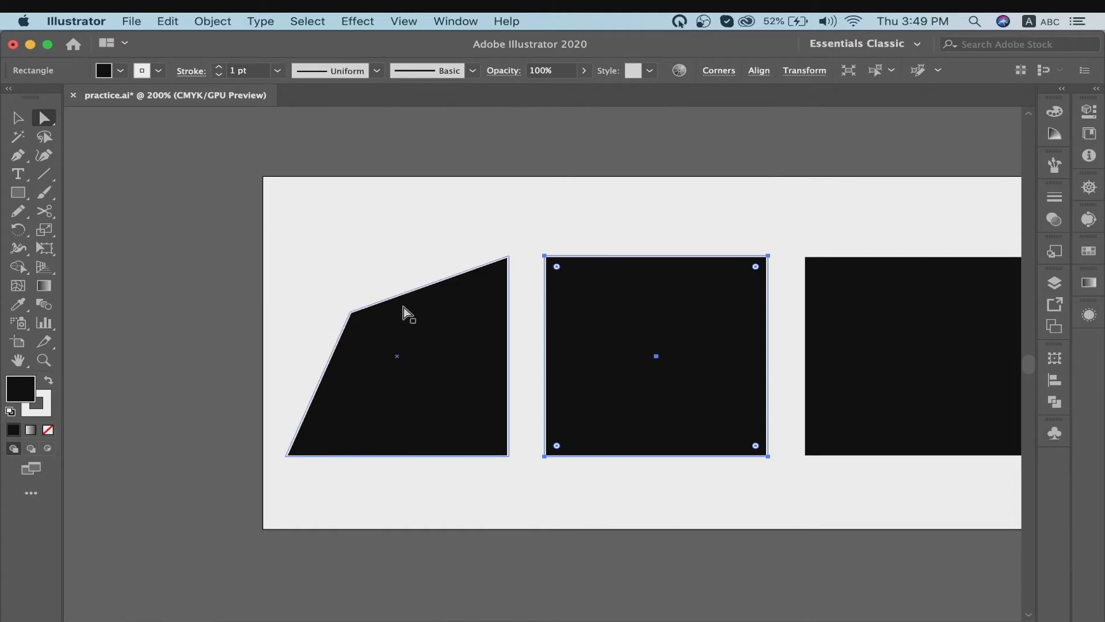
mouse_move(355, 315)
left_mouse_down()
mouse_move(399, 362)
mouse_move(297, 262)
mouse_move(371, 318)
left_mouse_up()
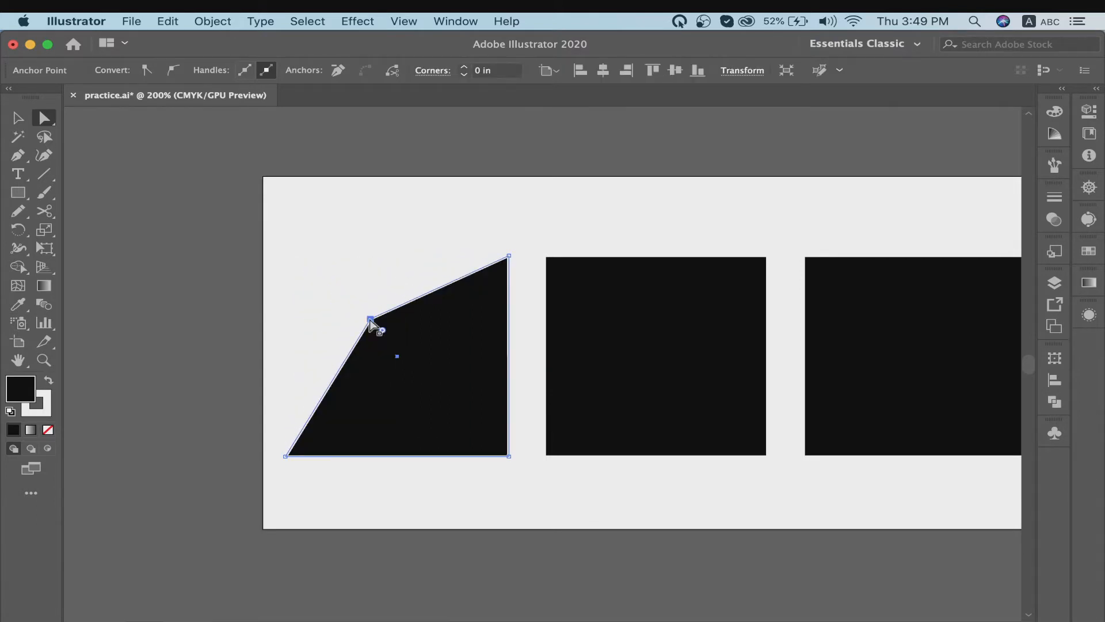
left_click_drag(545, 256, 497, 181)
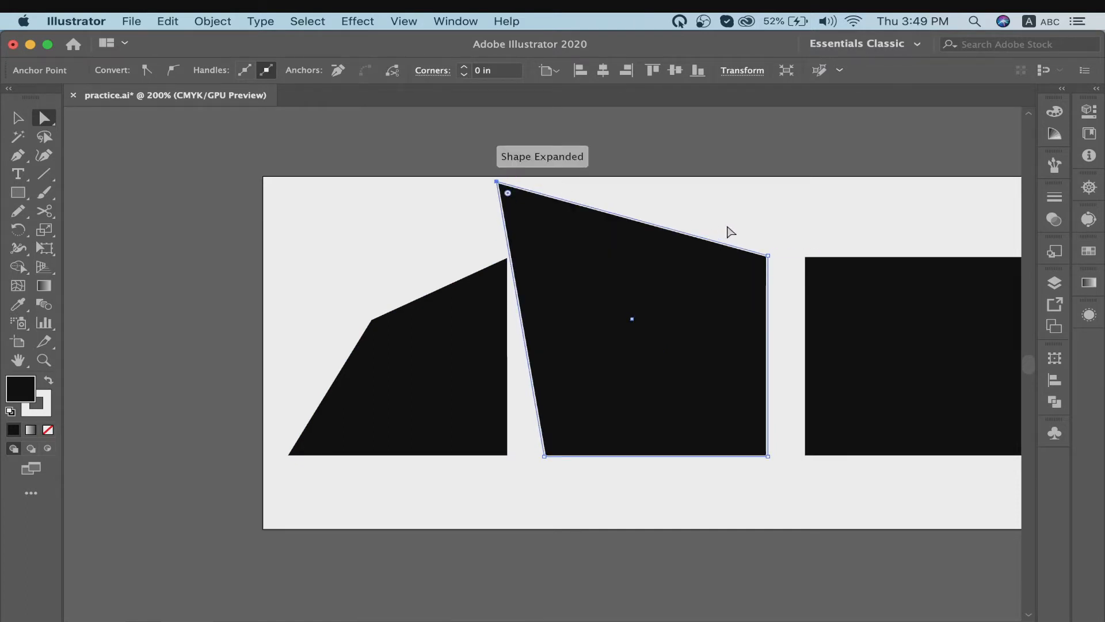
Move only the rightmost rectangle's upper-left anchor point diagonally inward, close to its lower-right corner, to make a thin arrowhead shape
scroll(730, 232, "right", 3)
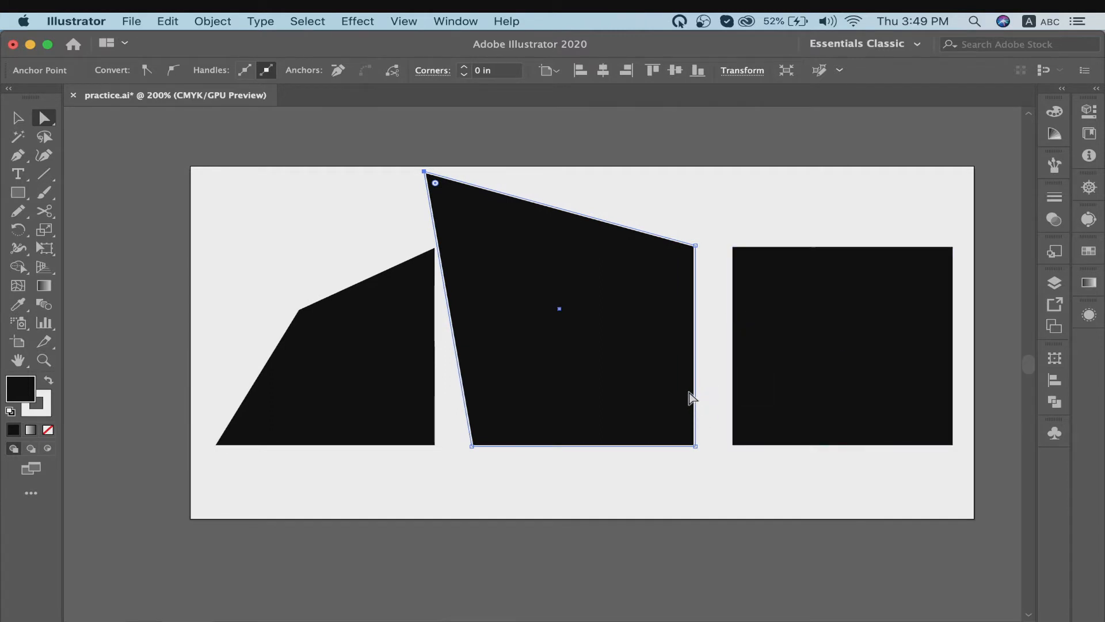
scroll(720, 343, "right", 3)
left_click(623, 218)
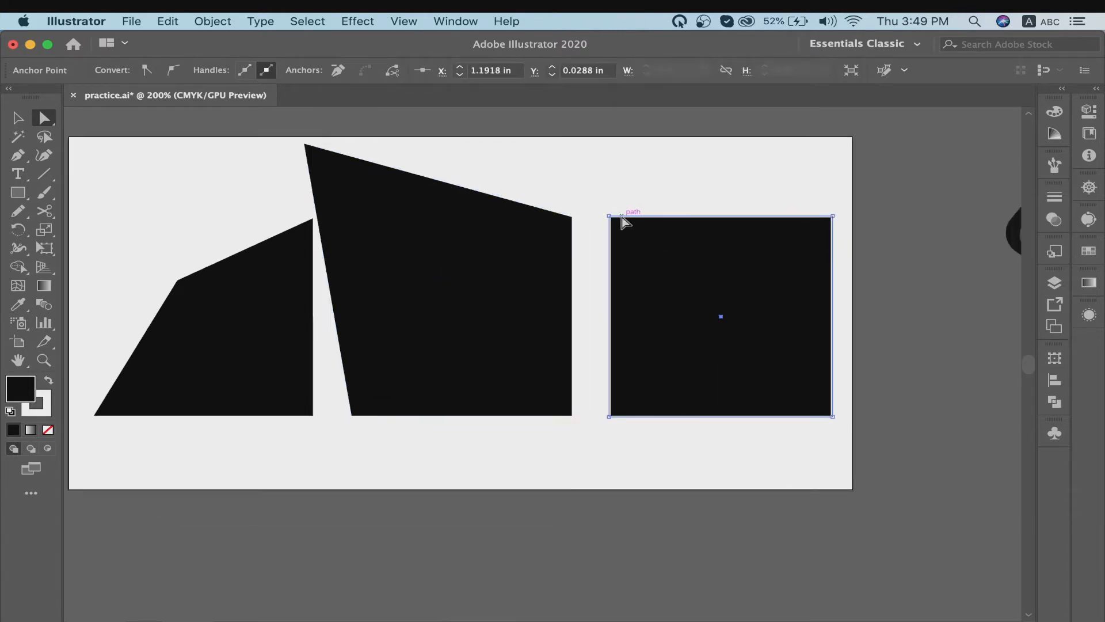
left_click(609, 216)
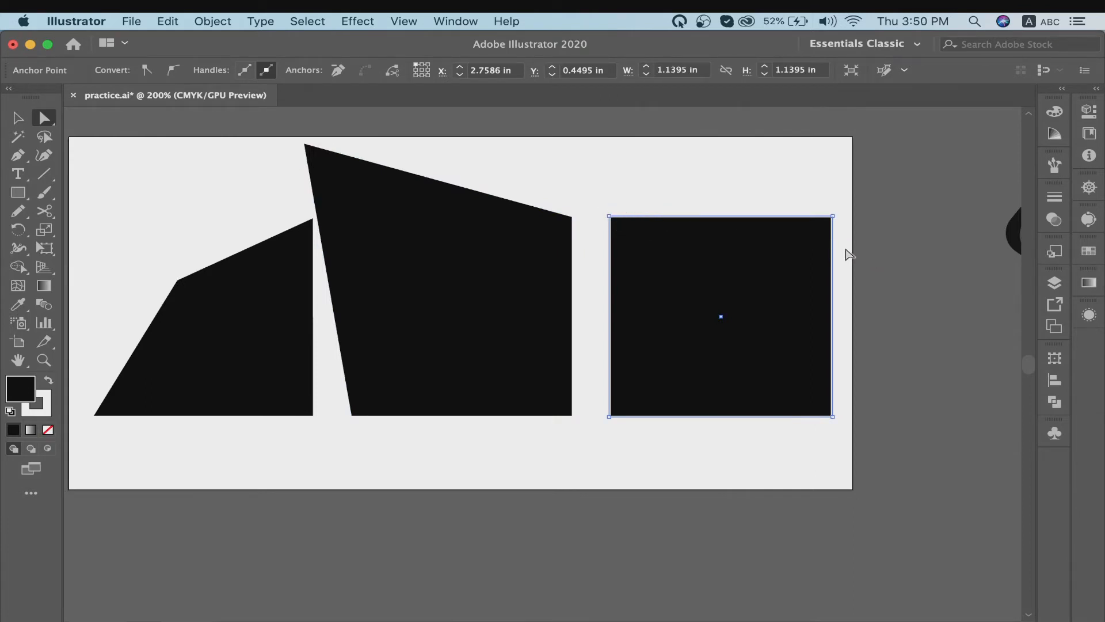
scroll(845, 248, "right", 3)
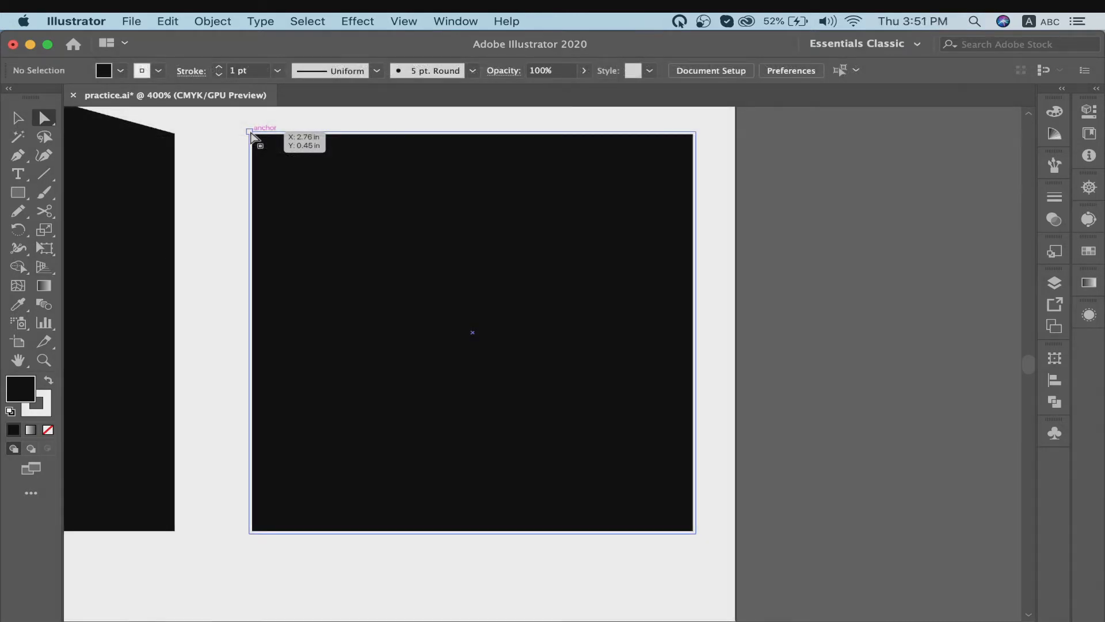
left_click(249, 132)
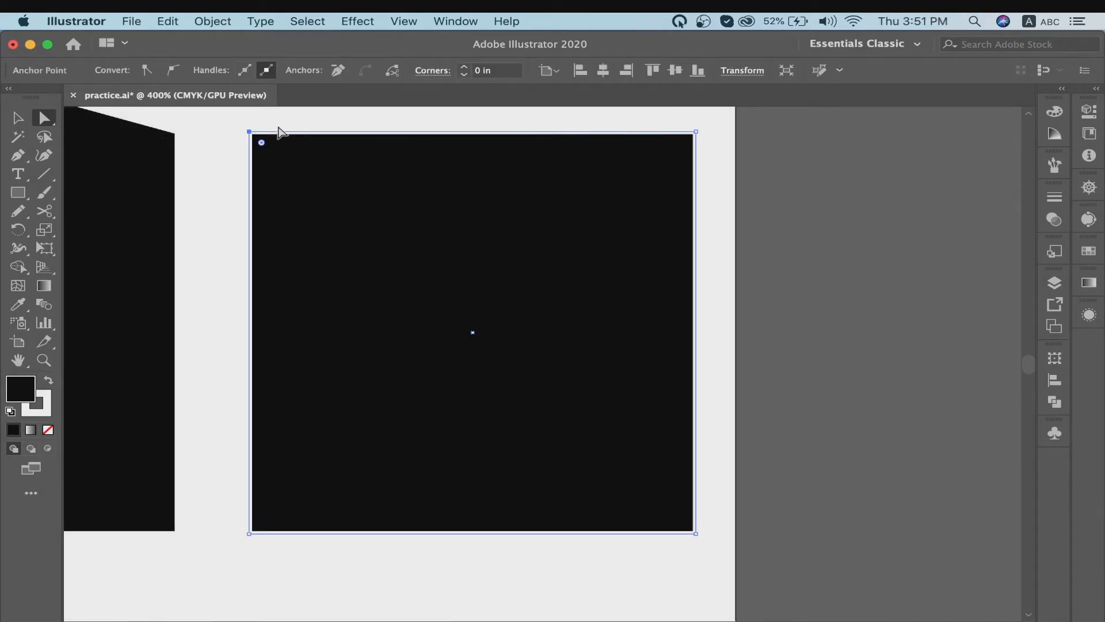
left_click_drag(251, 133, 624, 458)
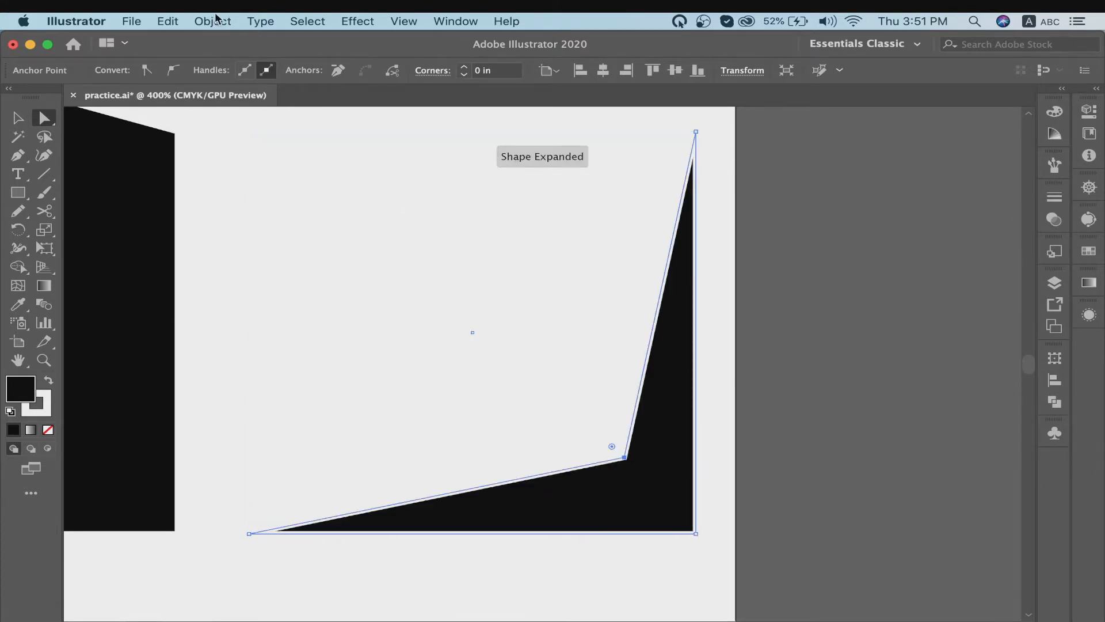
Remove the stroke from the arrowhead shape and clear the selection
left_click(45, 414)
left_click(48, 429)
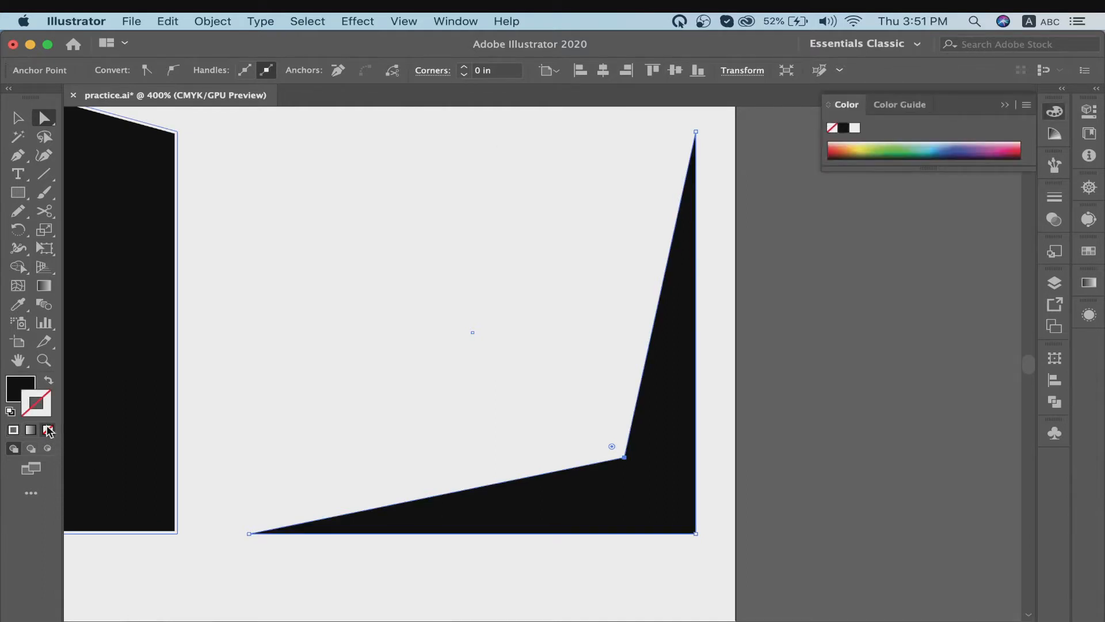
left_click(18, 118)
left_click(393, 261)
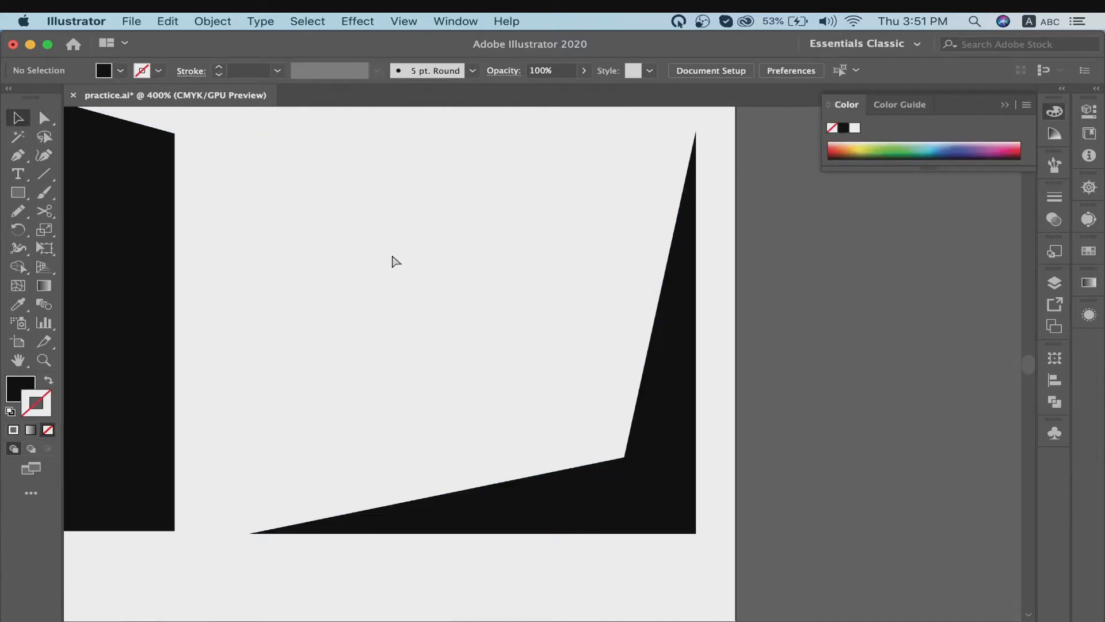
Select all three reshaped black shapes on the artboard and delete them
key("super+minus")
key("super+minus")
key("super+minus")
scroll(393, 261, "left", 2)
scroll(396, 262, "left", 4)
scroll(396, 262, "down", 1)
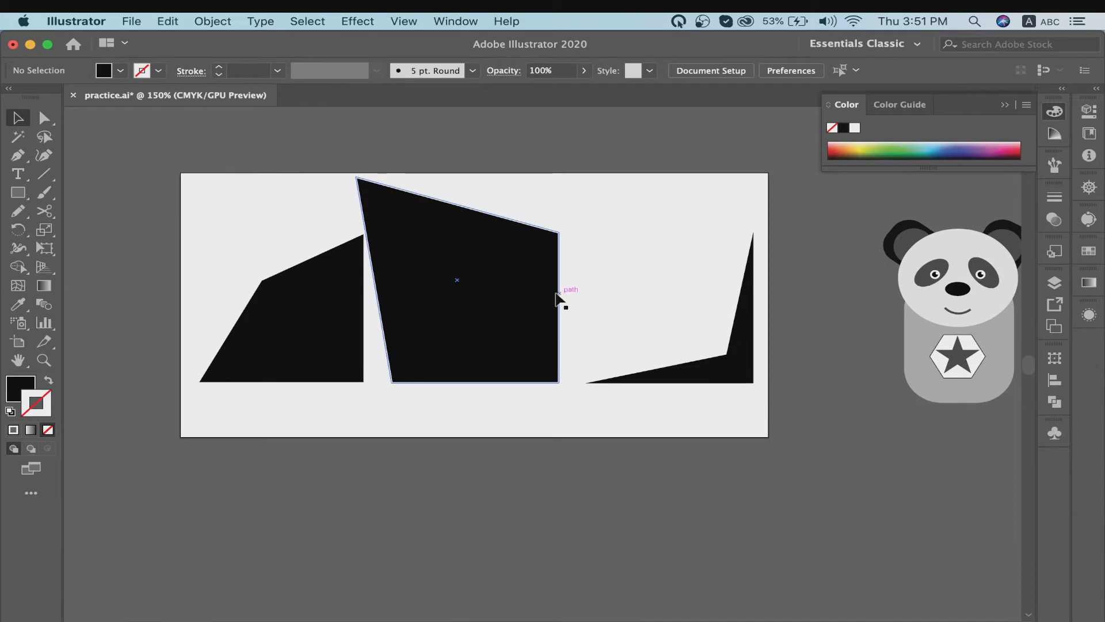
left_click_drag(235, 159, 760, 413)
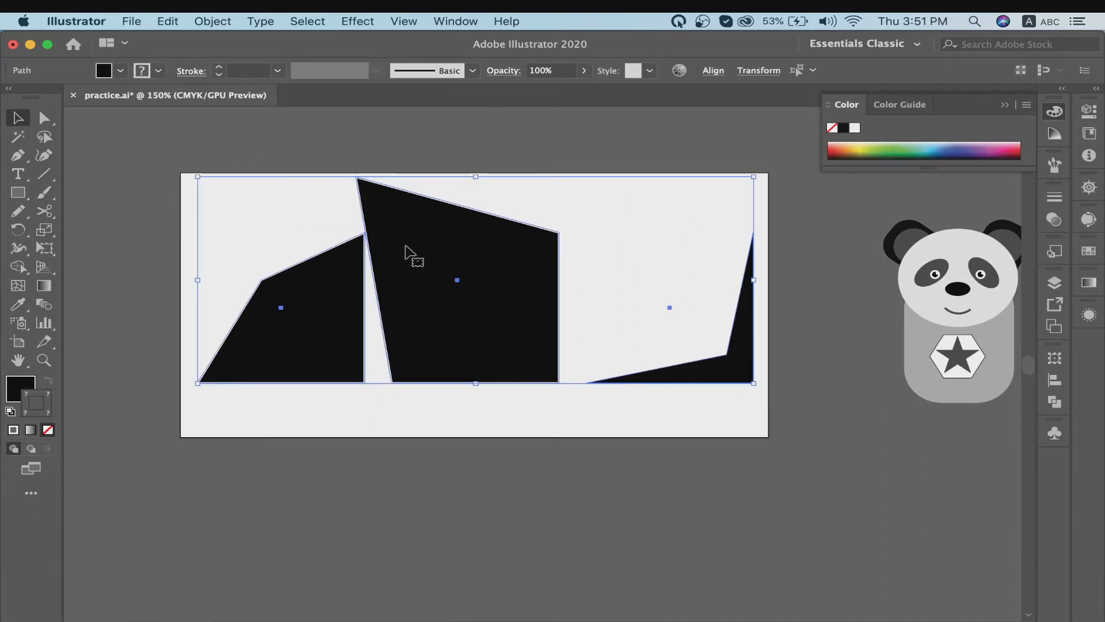
left_click_drag(412, 253, 414, 483)
key("Delete")
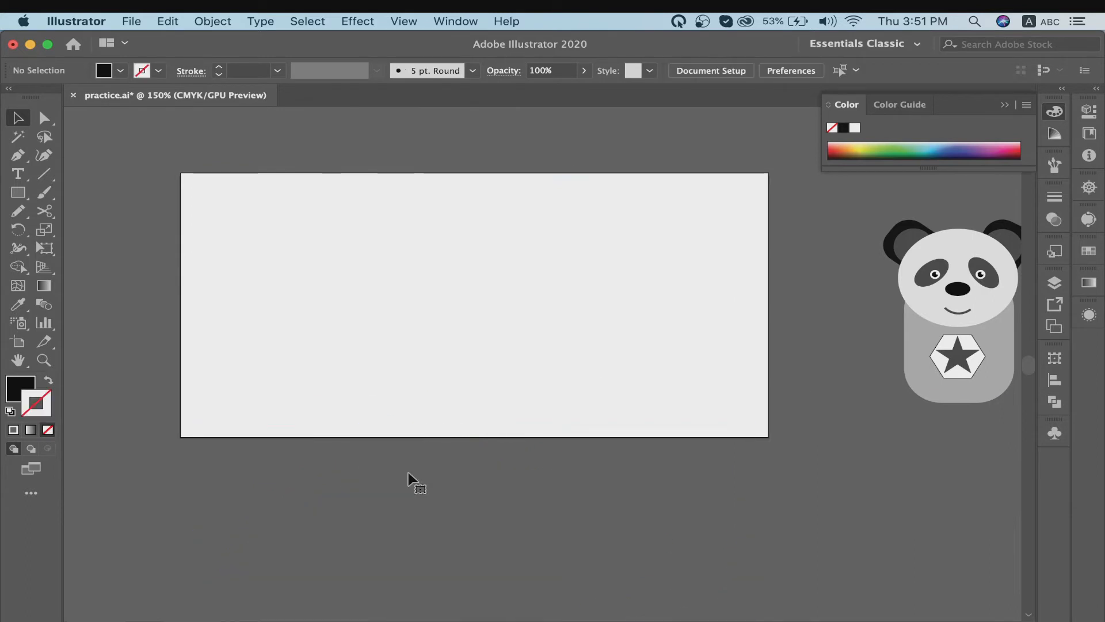
Draw a black hexagon with the Polygon tool and move it near the centre of the artboard
left_click(18, 193)
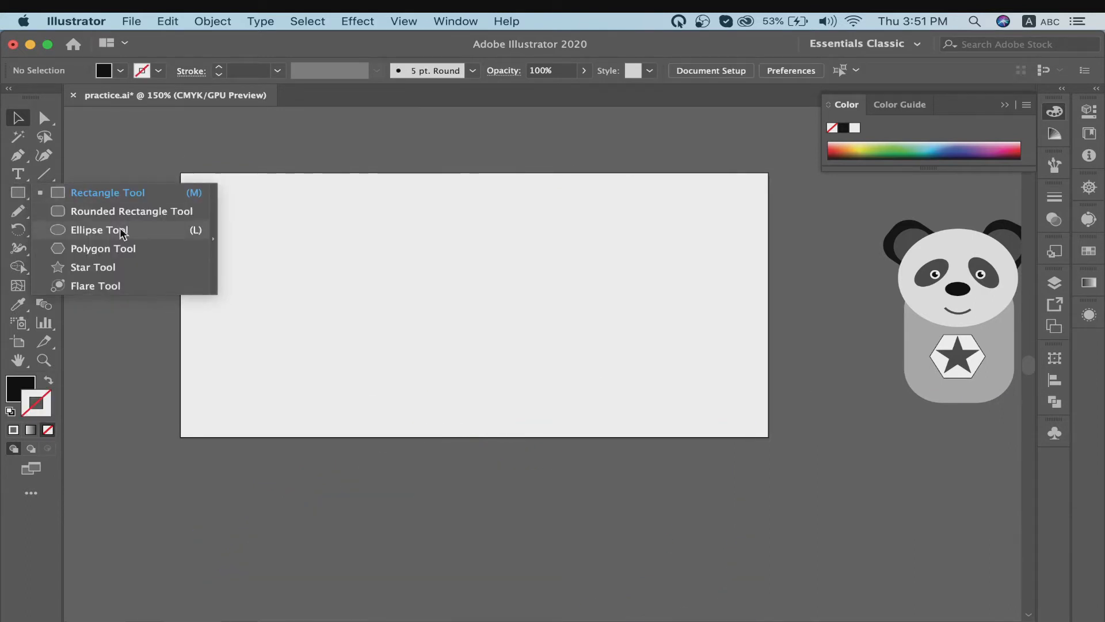
left_click(120, 250)
left_click_drag(407, 240, 467, 316)
left_click(17, 117)
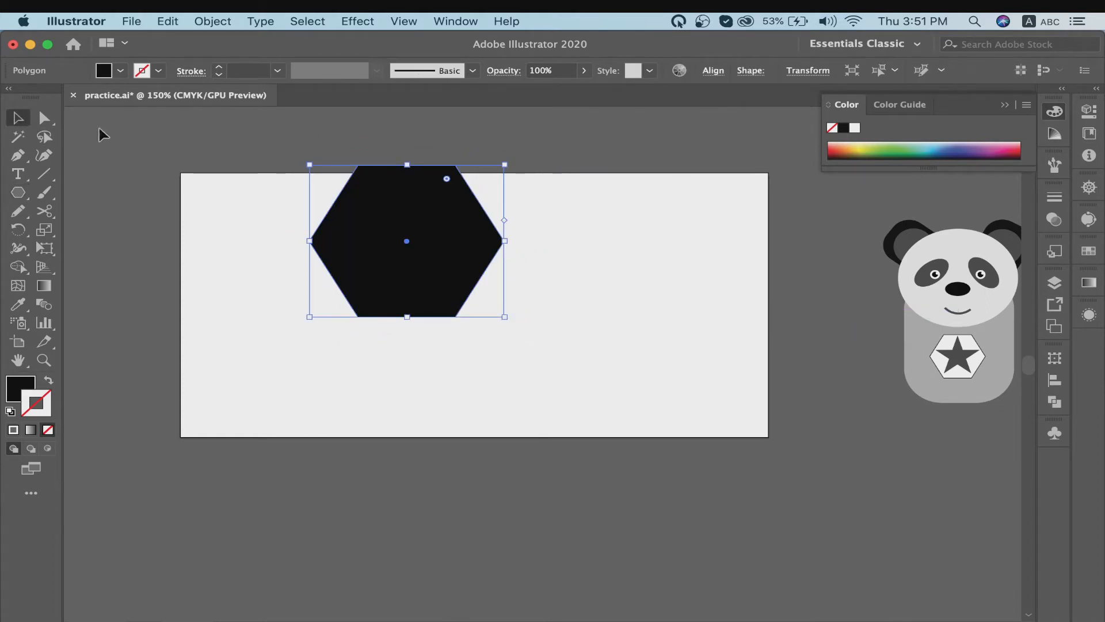
left_click_drag(458, 239, 502, 315)
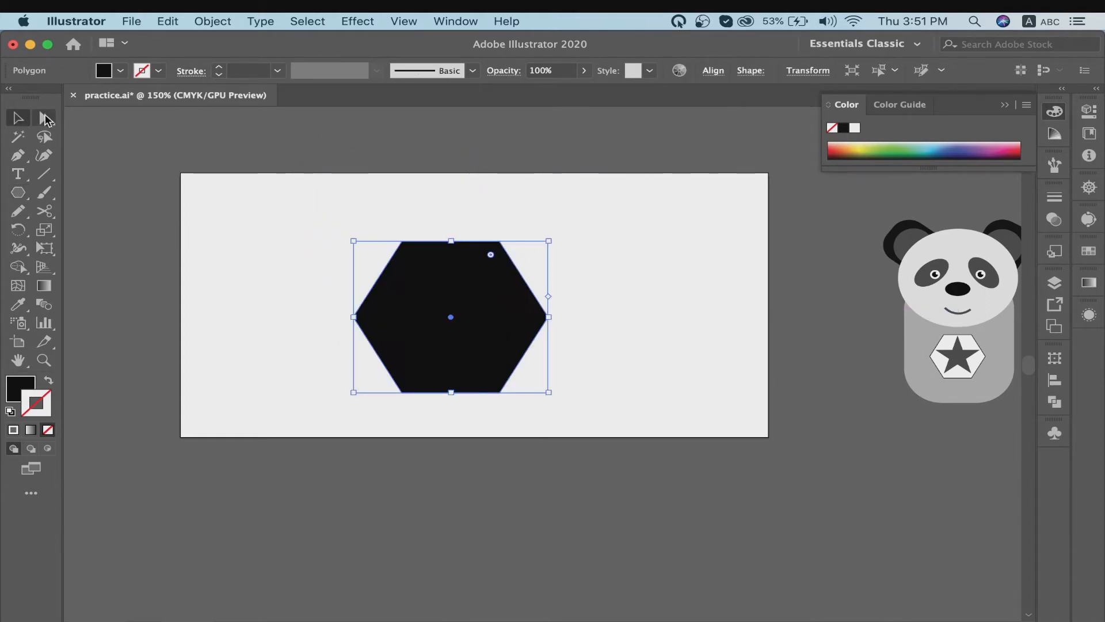
Try the Direct Selection tool on the hexagon's leftmost anchor alone, select all of its anchors, and clear the selection
left_click(44, 117)
left_click(353, 316)
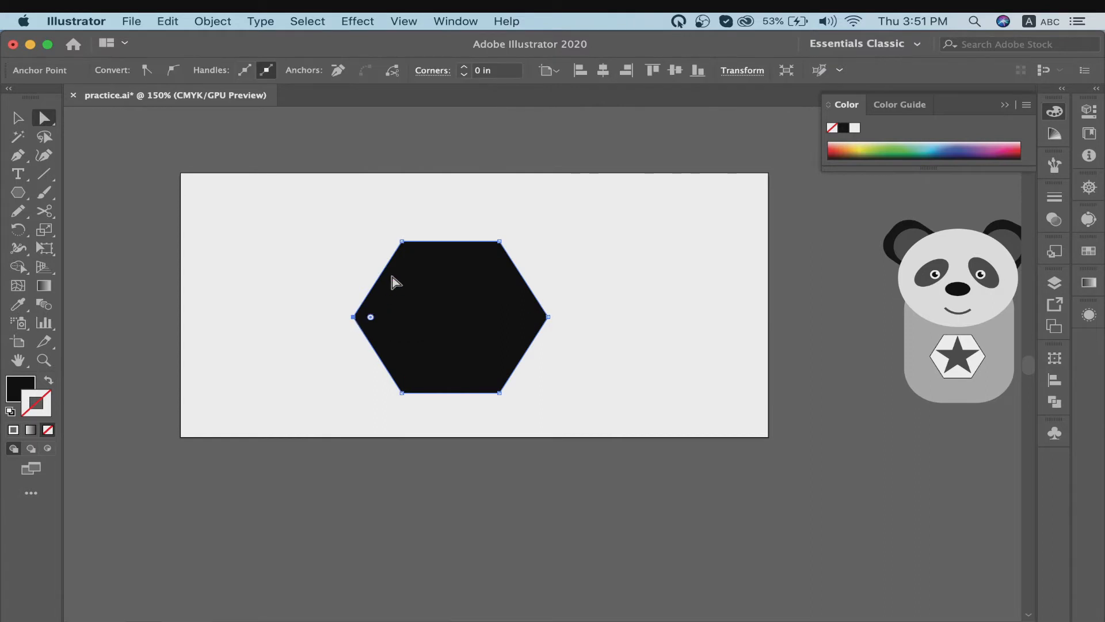
right_click(402, 244)
key("Escape")
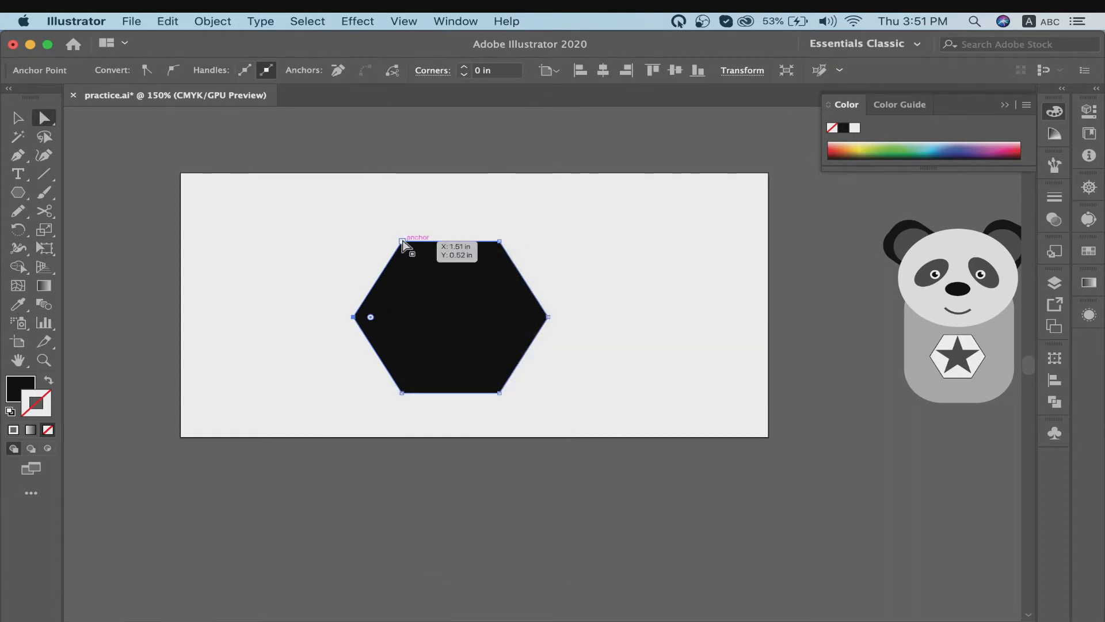
key("super")
key("super+a")
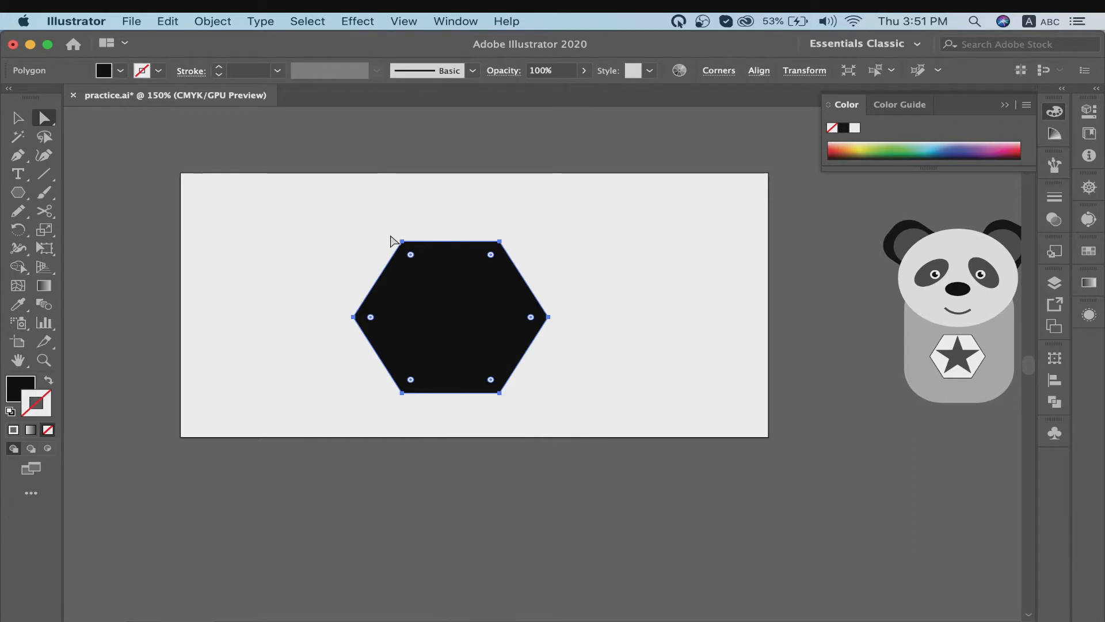
left_click(340, 237)
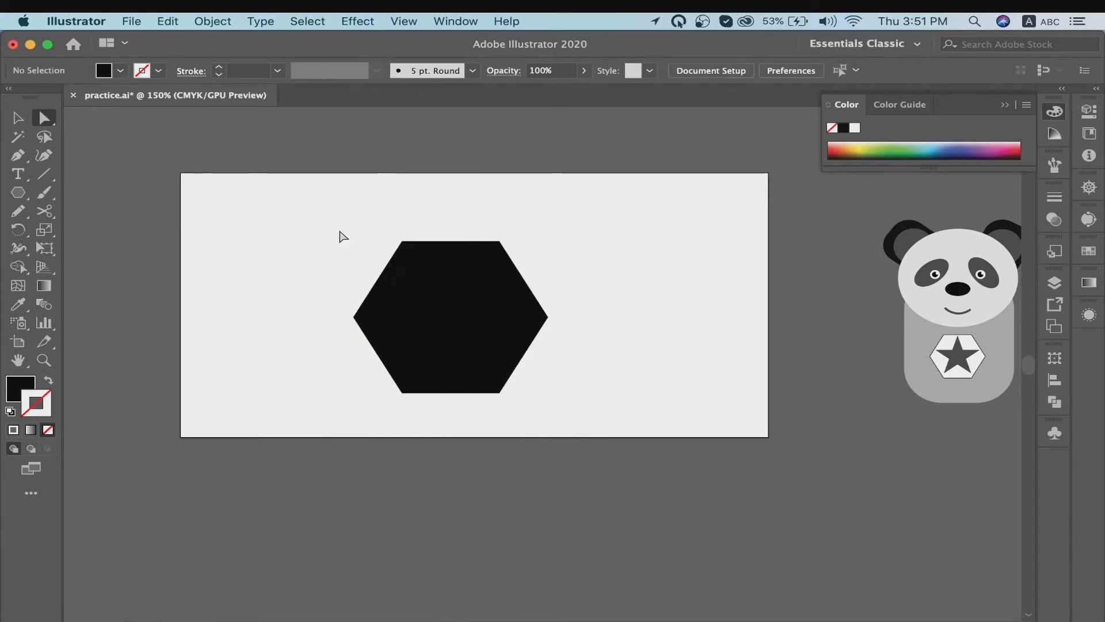
left_click(354, 317)
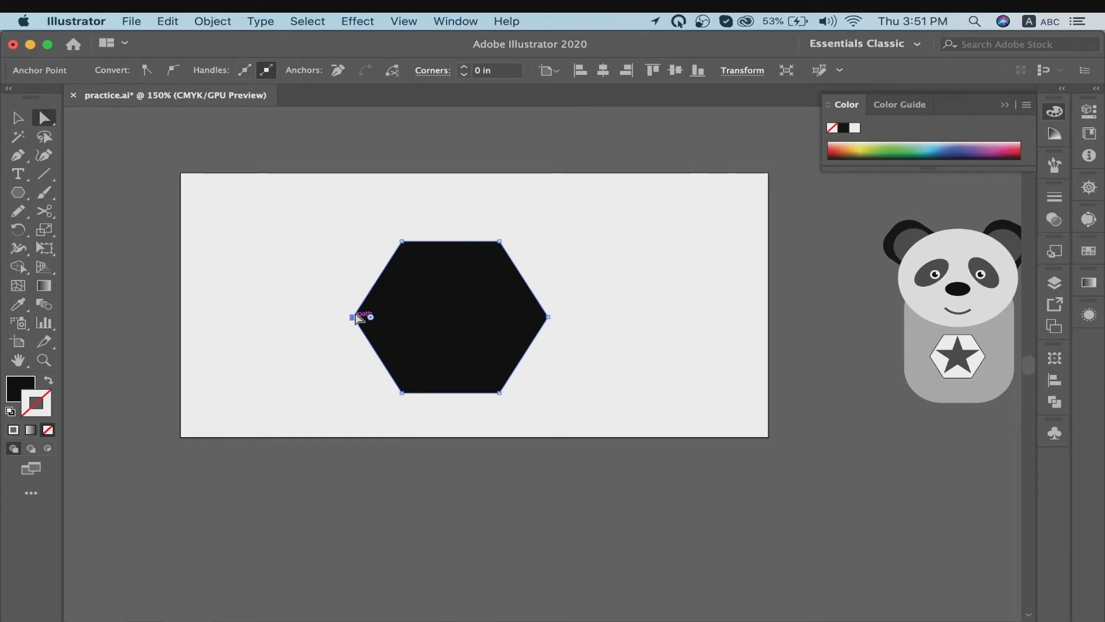
left_click(402, 242, "shift")
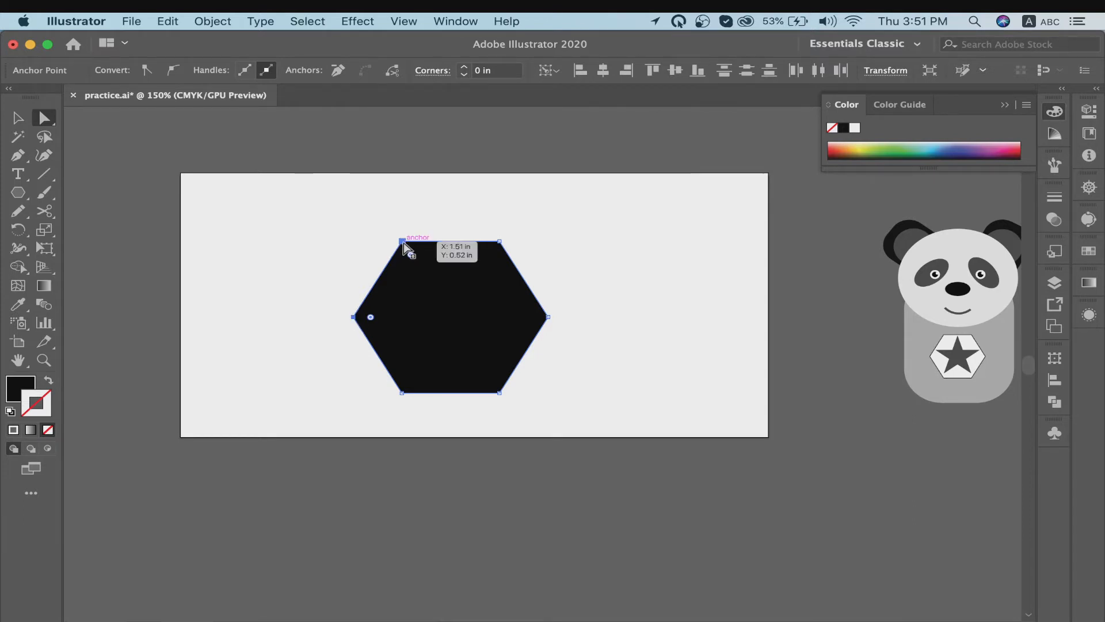
key("super+equal")
key("super+equal")
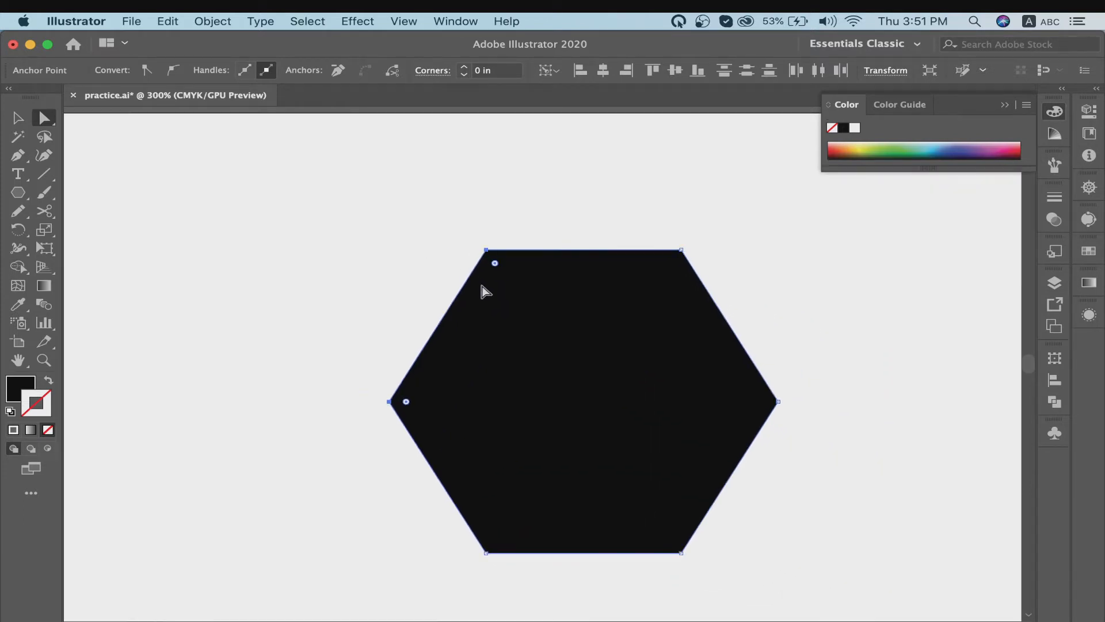
left_click(488, 251)
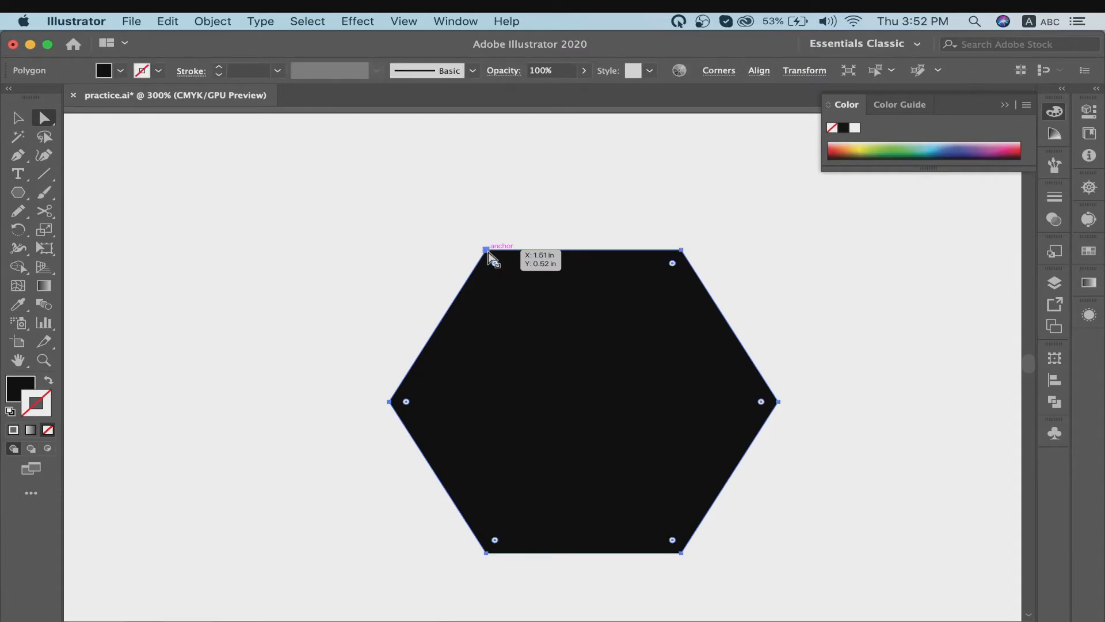
left_click(434, 247)
Select the hexagon's upper-left and leftmost anchor points together and move them far to the left and slightly up
left_click(488, 254)
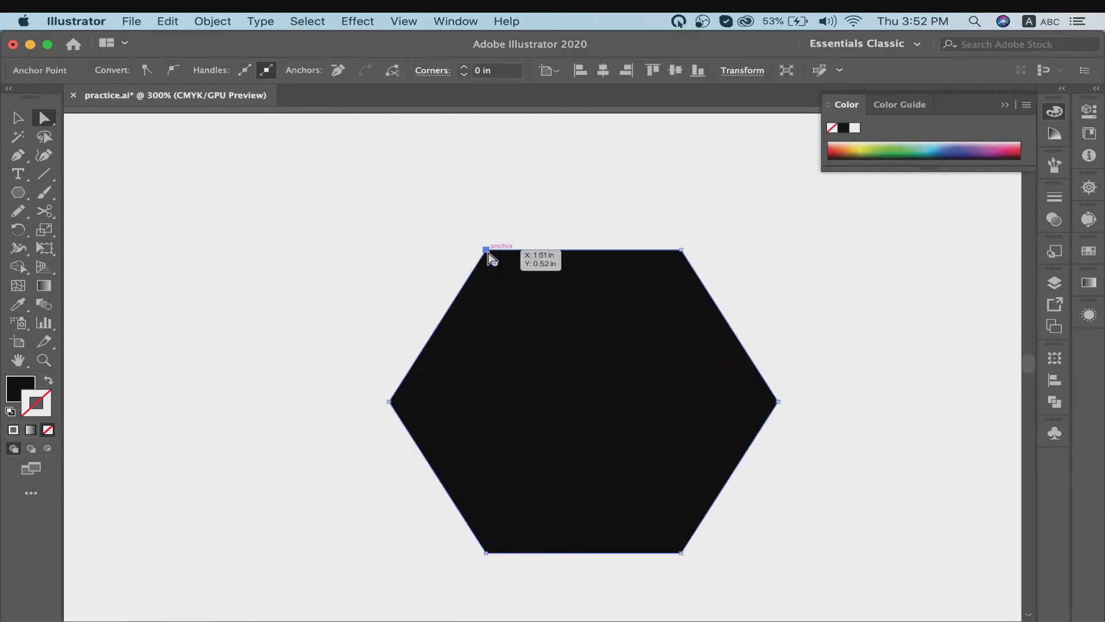
left_click(388, 401, "shift")
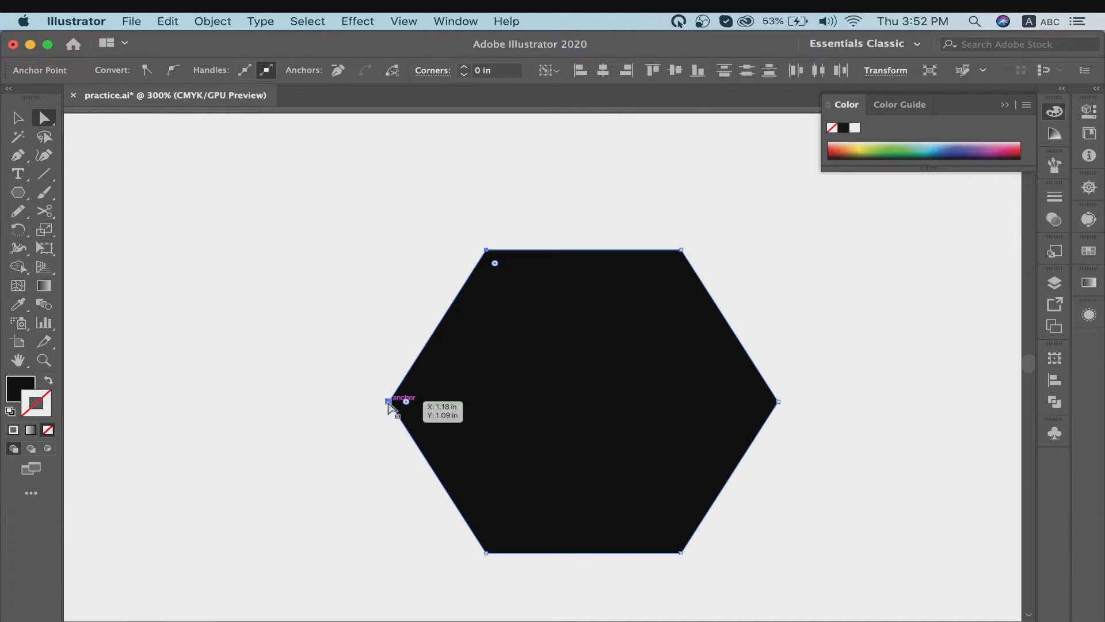
left_click_drag(388, 403, 196, 379)
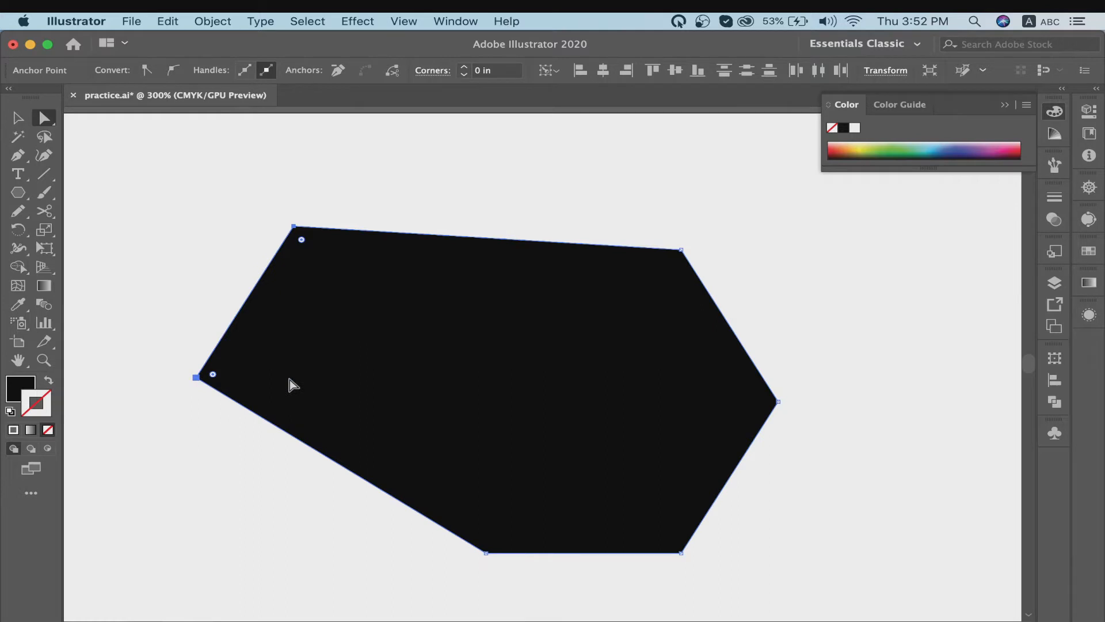
Delete the two selected anchor points of the stretched hexagon, and delete the rest of the shape
key("super+minus")
key("super+minus")
key("super+minus")
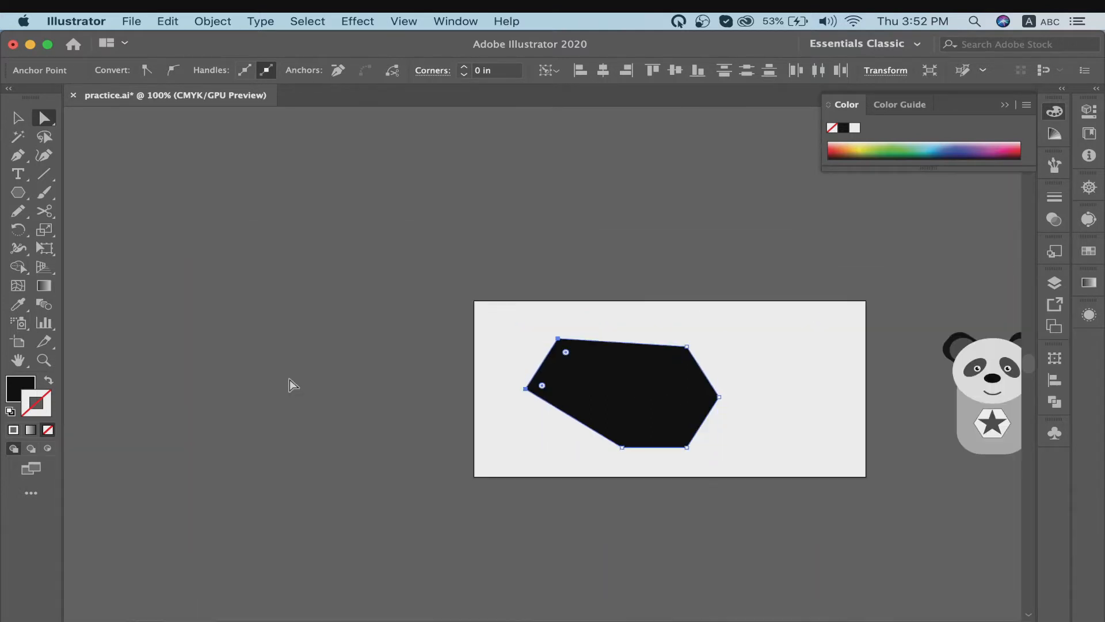
key("Delete")
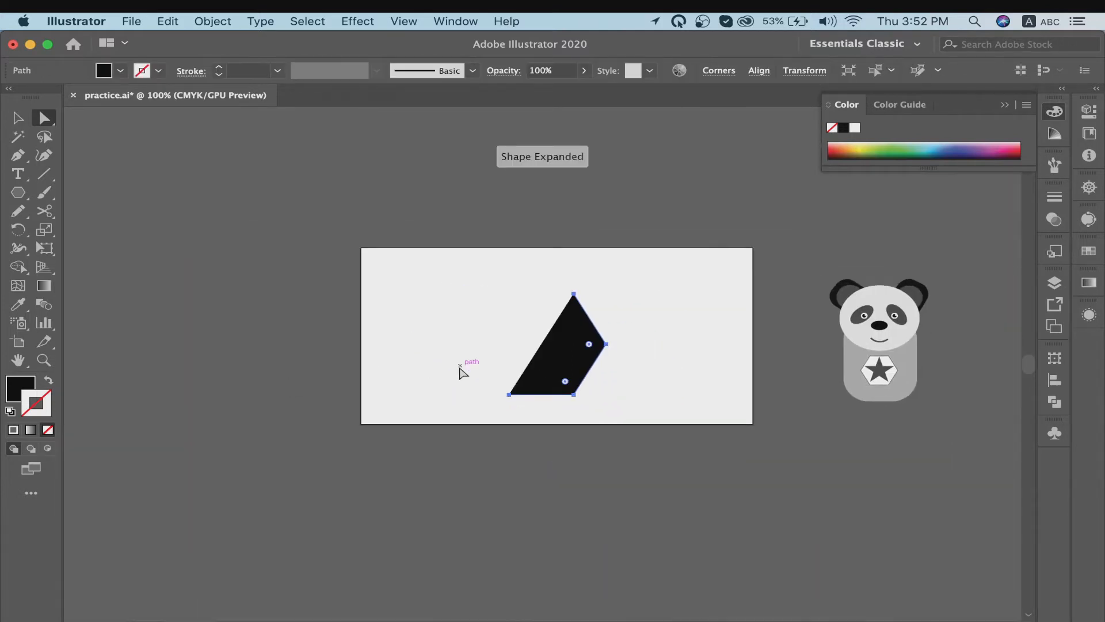
key("Delete")
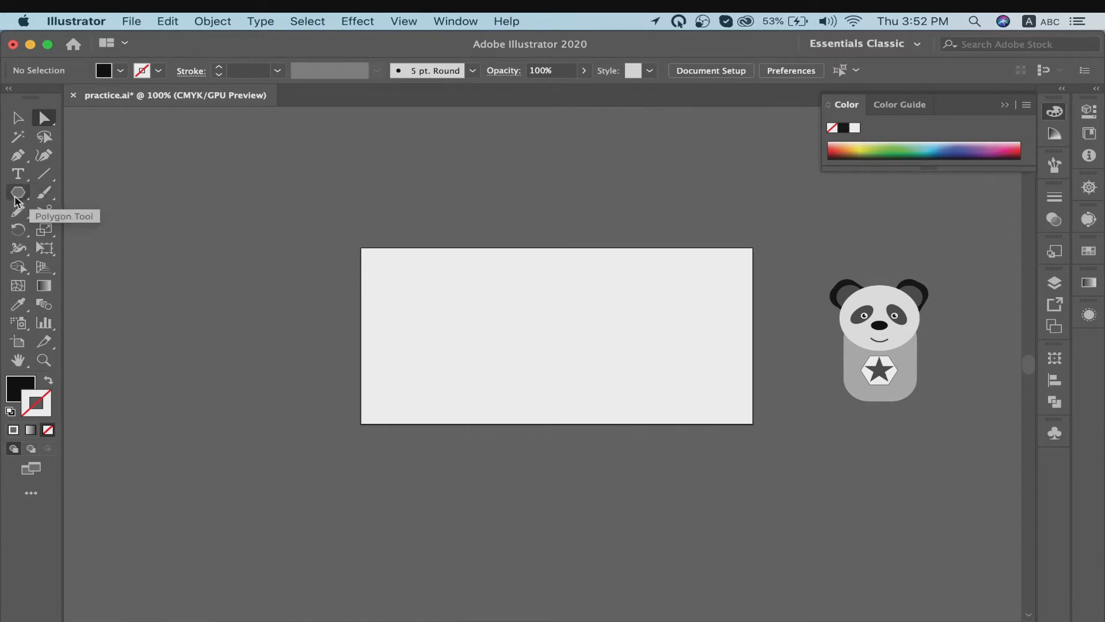
Create a black triangle on the artboard with the Polygon tool, using 3 sides and a 0.6625 in radius, and deselect it
left_click_drag(16, 198, 99, 249)
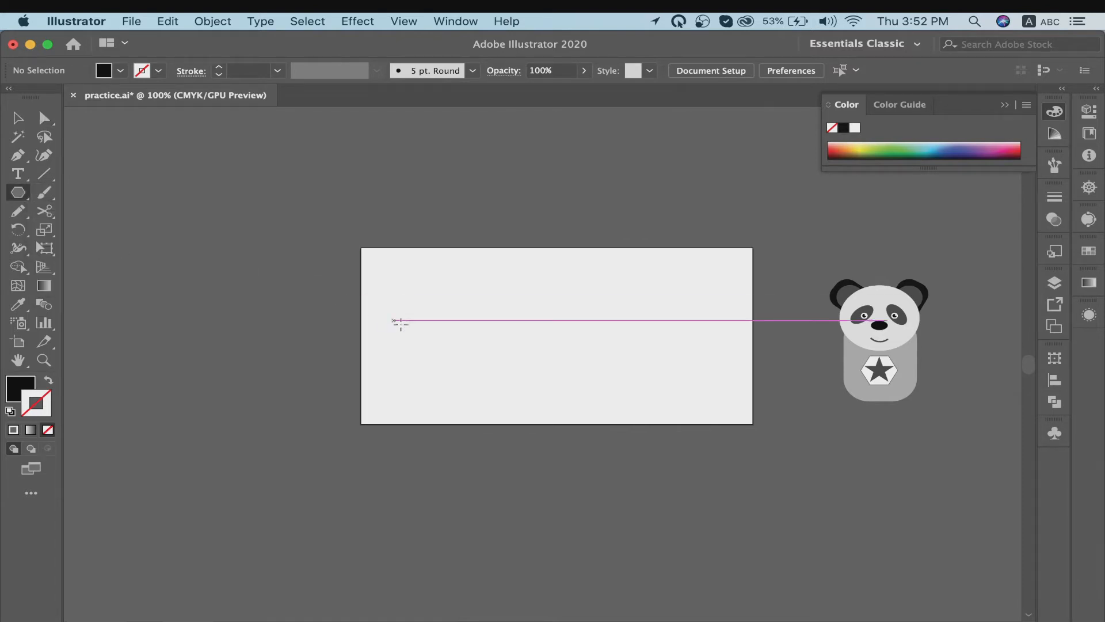
left_click(511, 315)
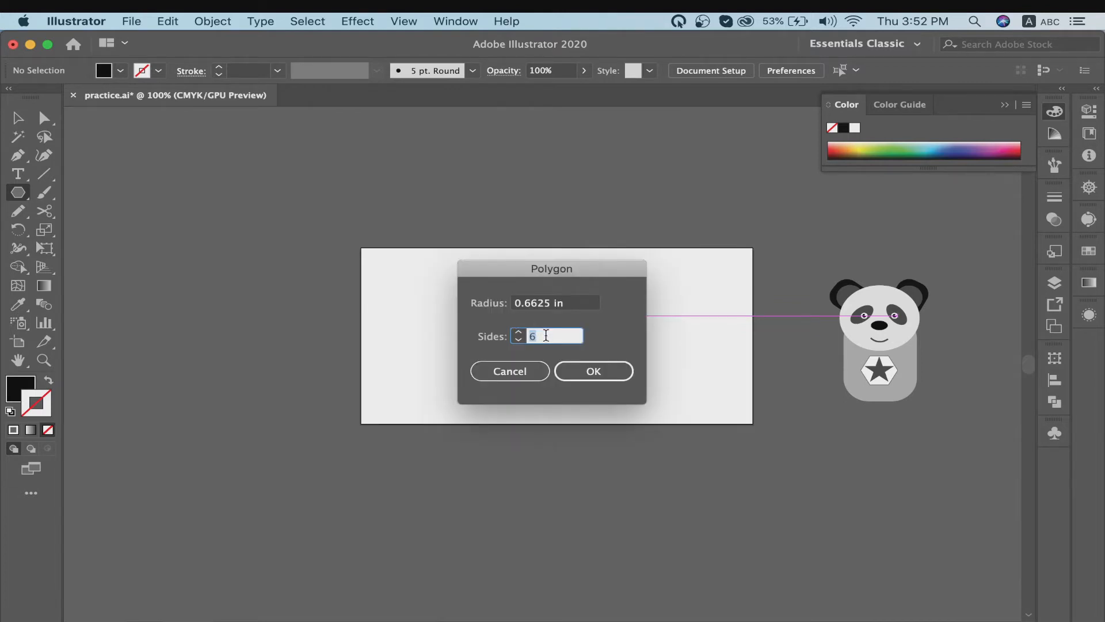
type("3")
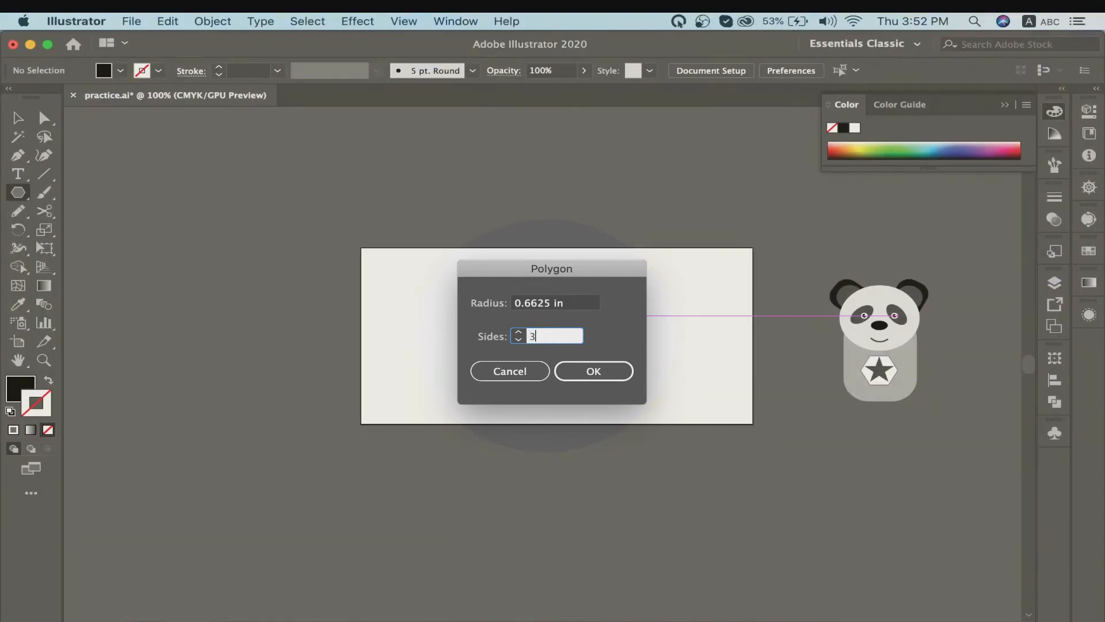
left_click(603, 374)
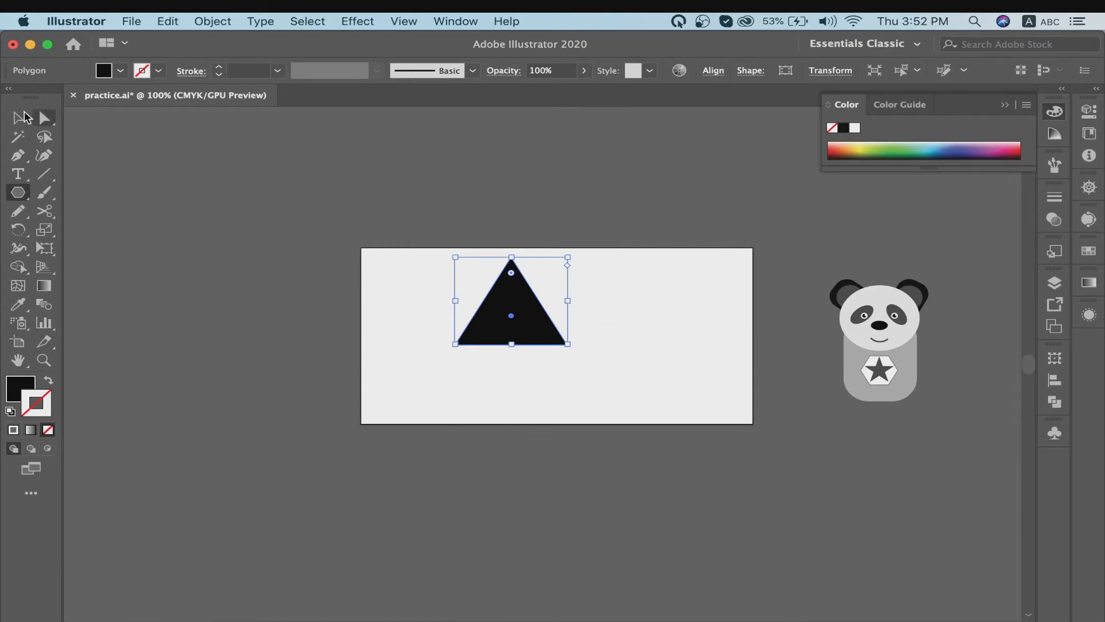
key("v")
left_click(580, 361)
left_click(542, 310)
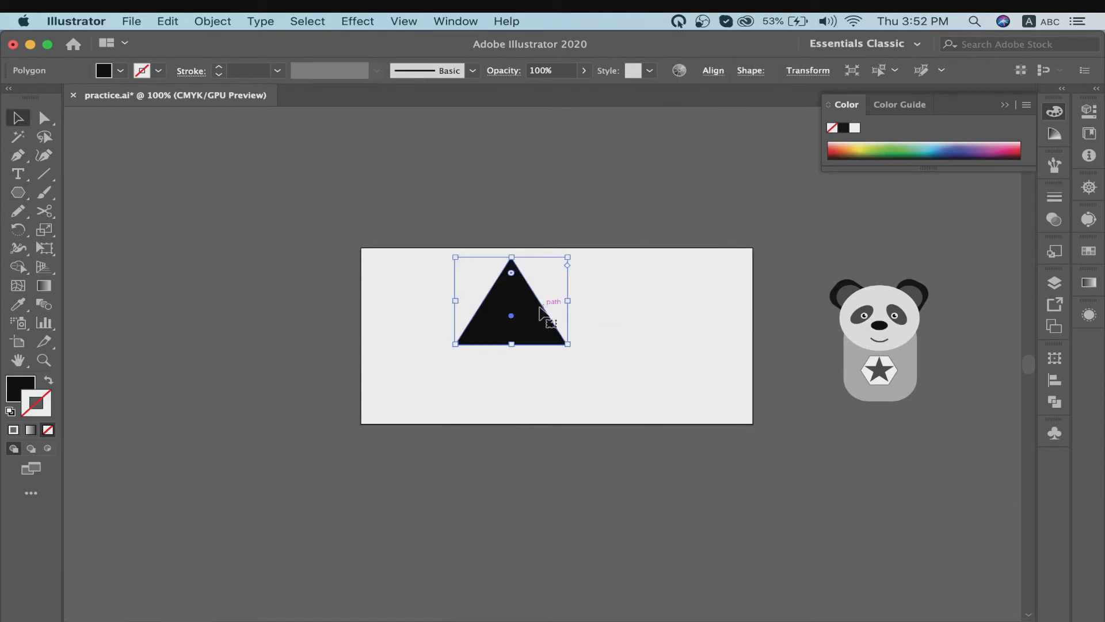
left_click(310, 291)
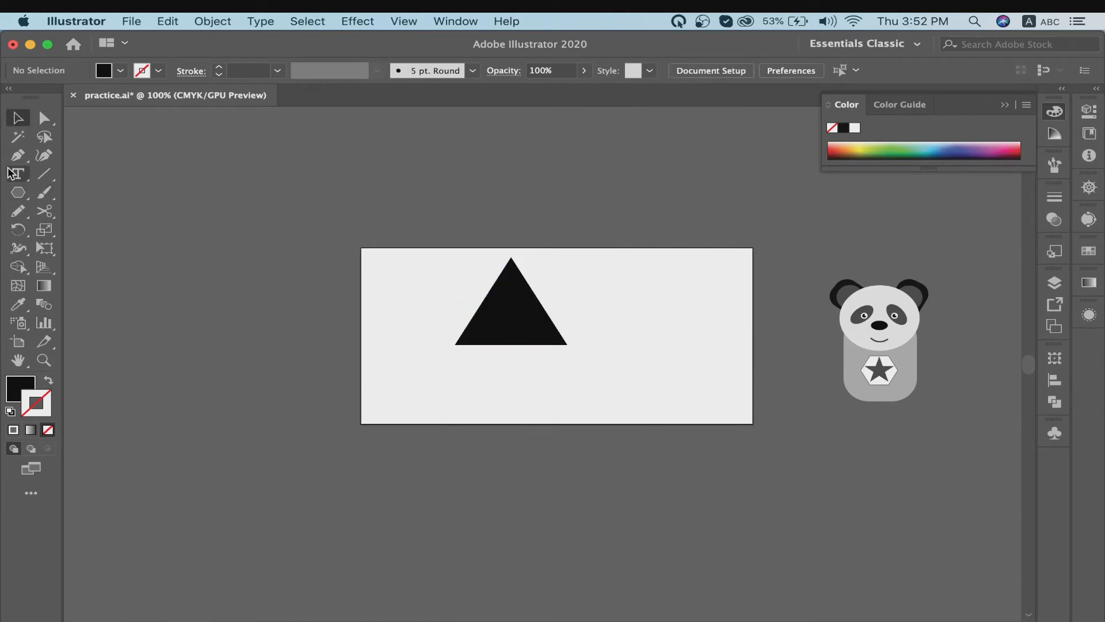
Draw a narrow upright black rectangle as a trunk, starting just inside the triangle's base and ending above the artboard's lower edge
left_click(20, 195)
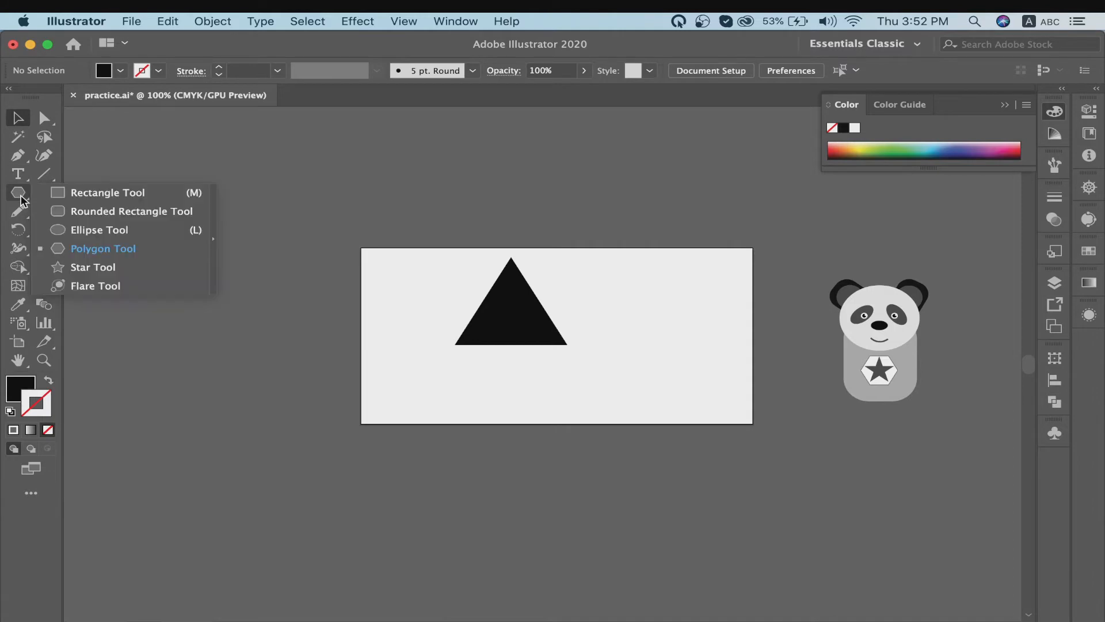
left_click(95, 194)
left_click_drag(500, 340, 512, 400)
key("v")
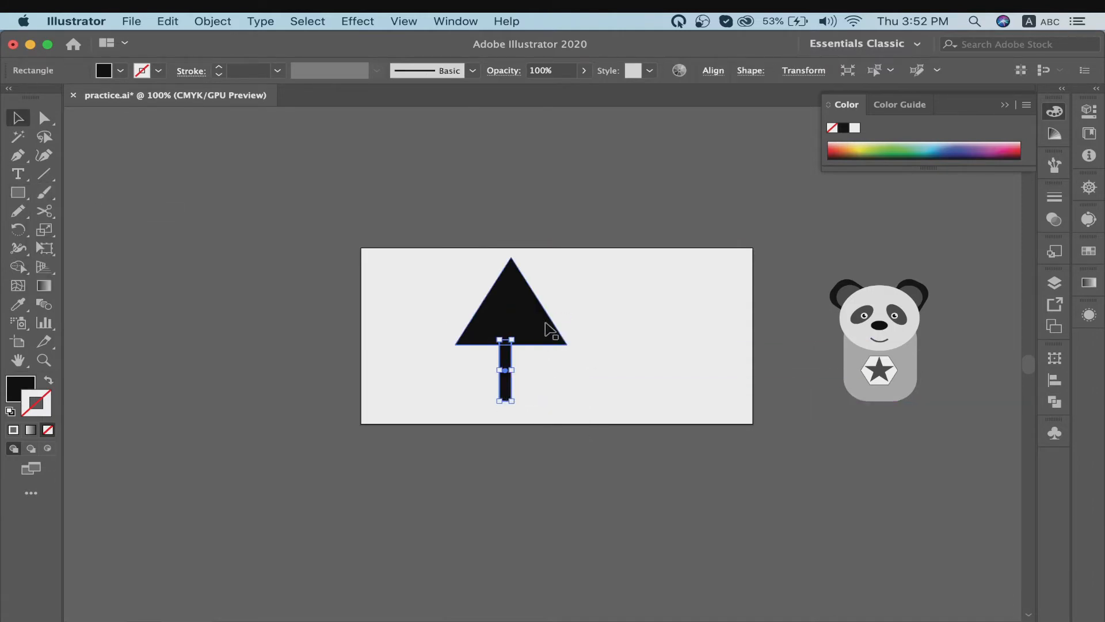
Align the trunk and triangle to their horizontal centres, try vertical centre alignment too, and undo only the vertical alignment
left_click(548, 321, "shift")
left_click(715, 71)
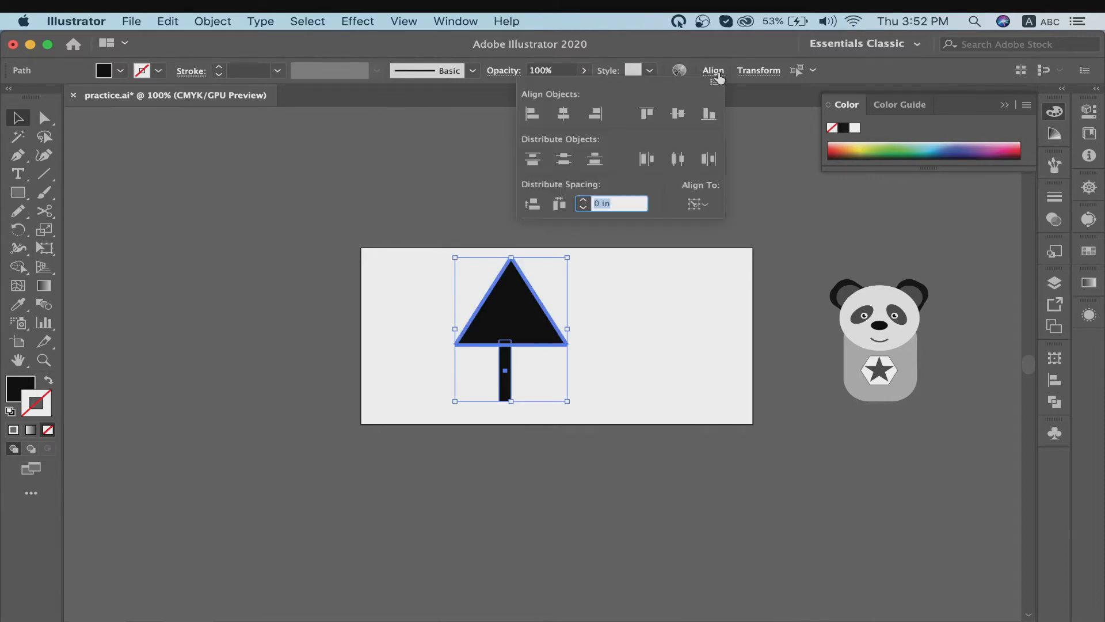
left_click(563, 113)
left_click(675, 114)
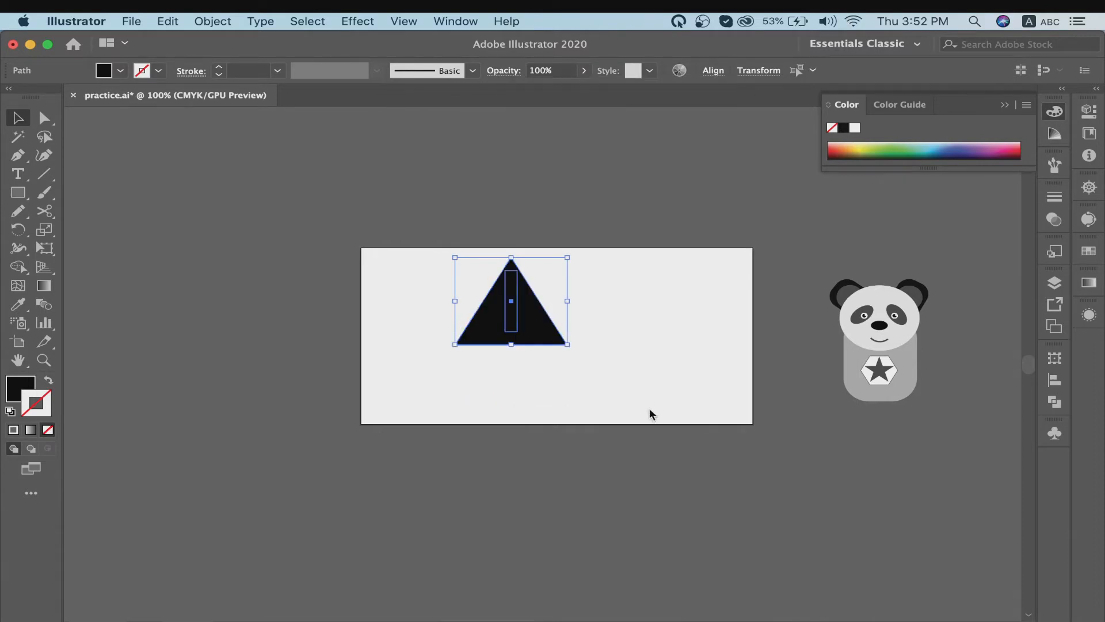
key("super+z")
left_click(656, 383)
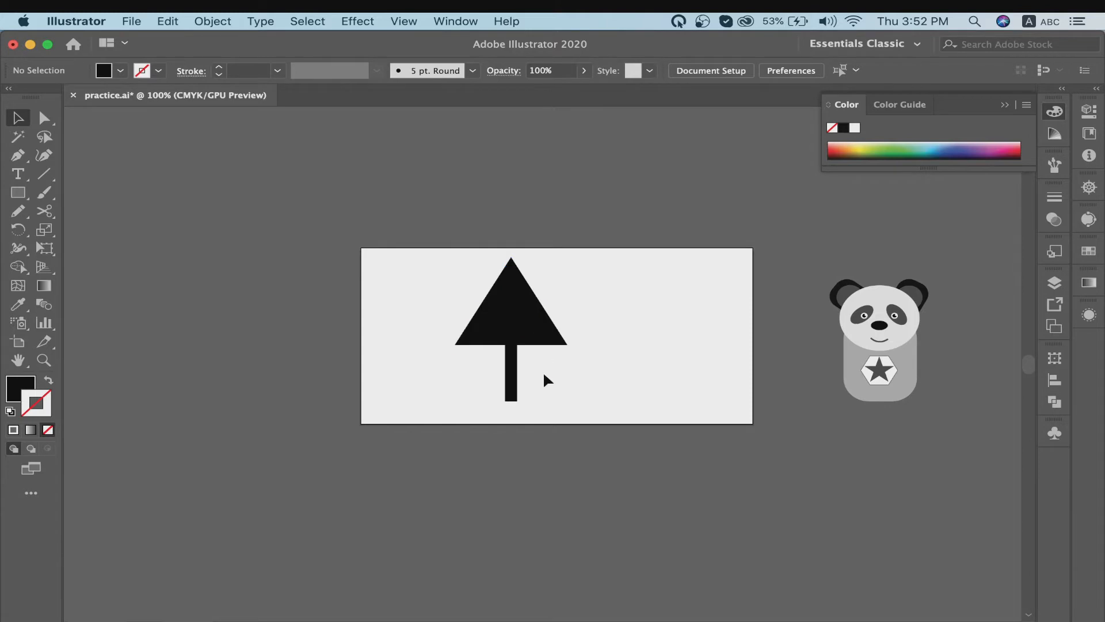
Move only the triangle's top anchor point straight up beyond the artboard's upper edge to make the triangle taller, and deselect it
scroll(544, 376, "right", 2)
key("super+equal")
key("super+equal")
scroll(545, 380, "left", 2)
scroll(545, 380, "up", 1)
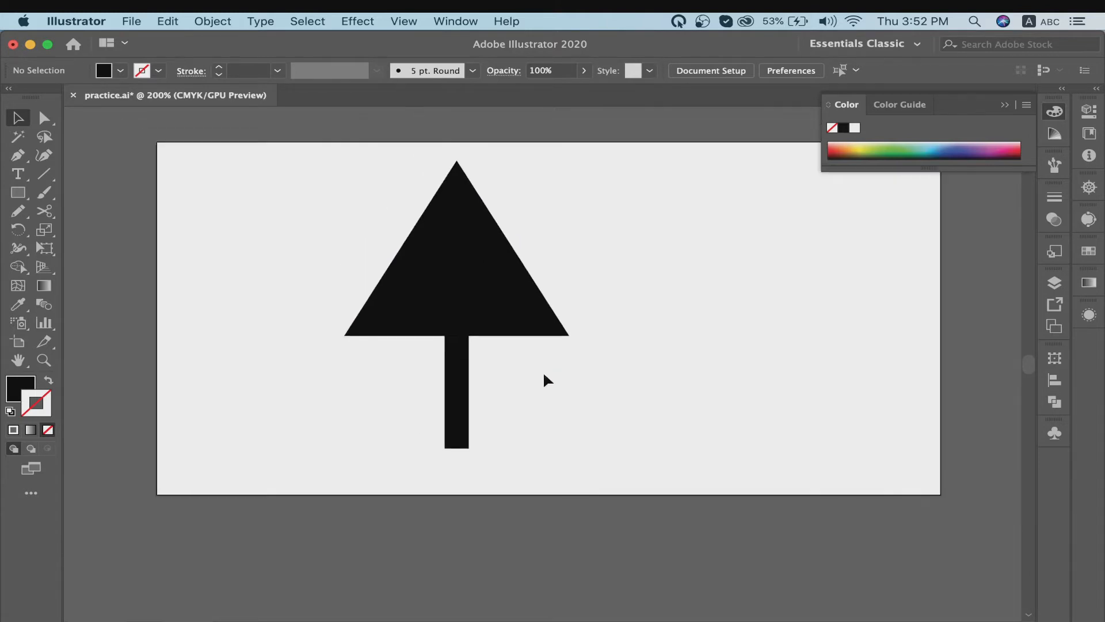
left_click(481, 316)
scroll(484, 314, "up", 5)
scroll(484, 313, "left", 1)
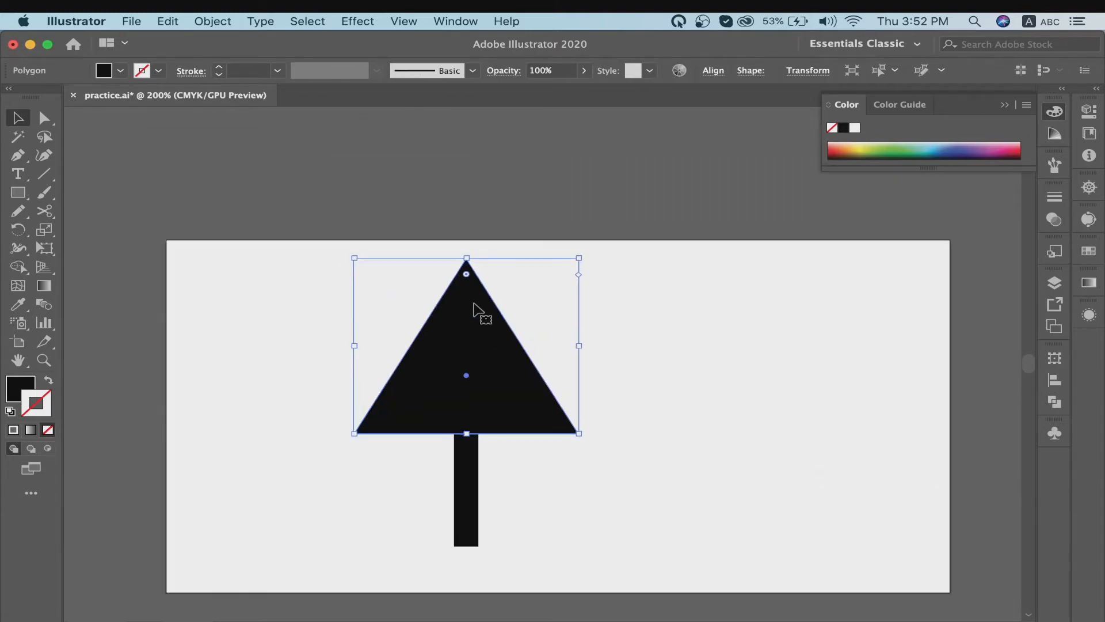
key("a")
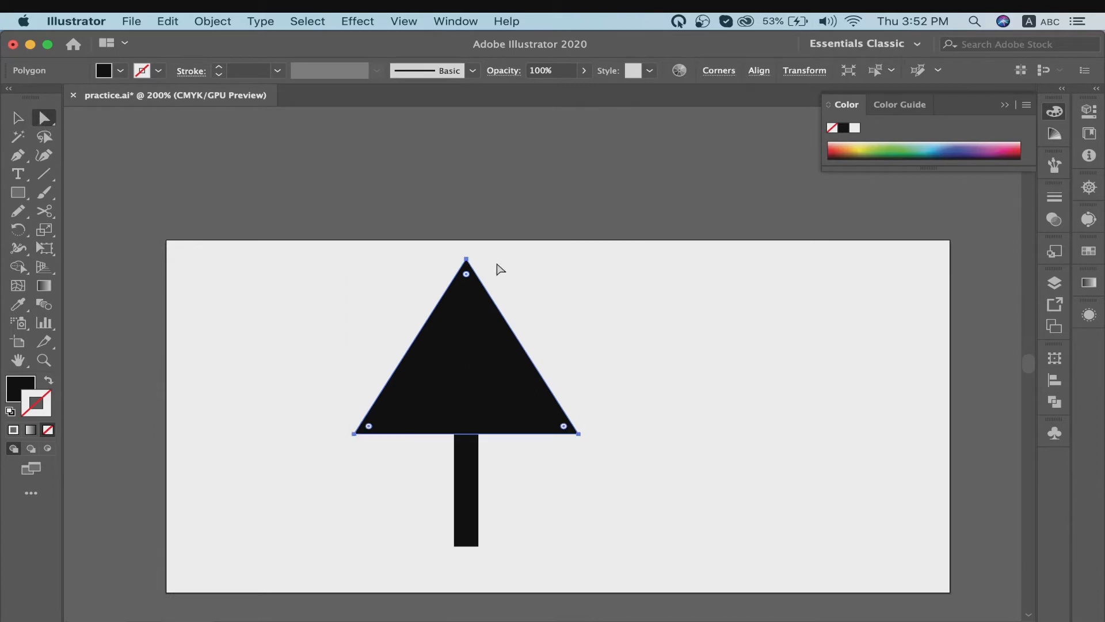
left_click(466, 260)
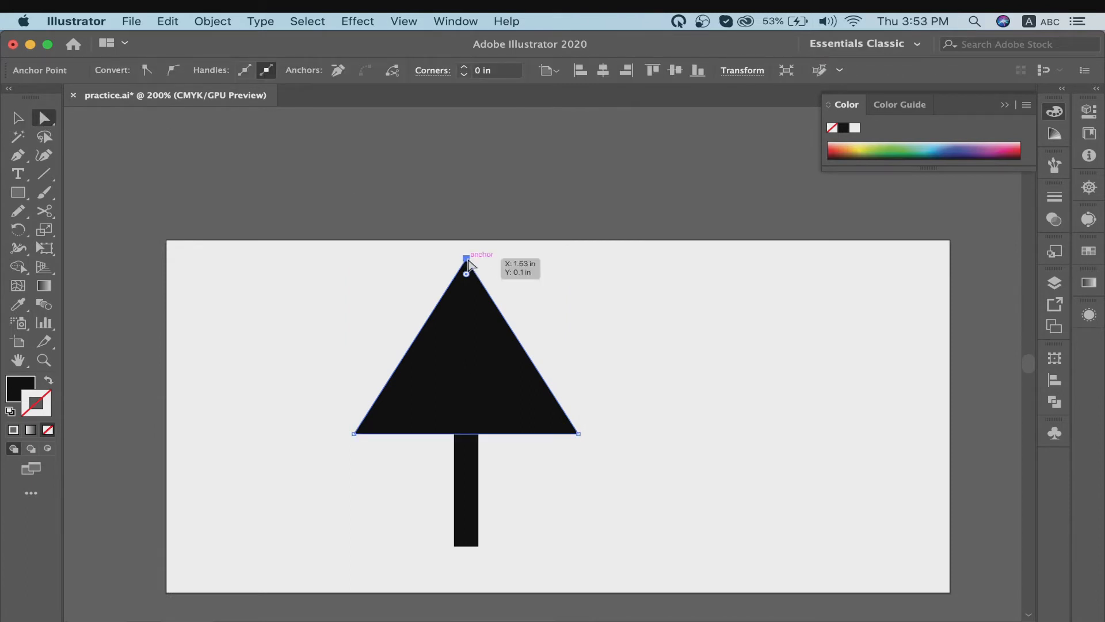
left_click_drag(468, 260, 466, 188)
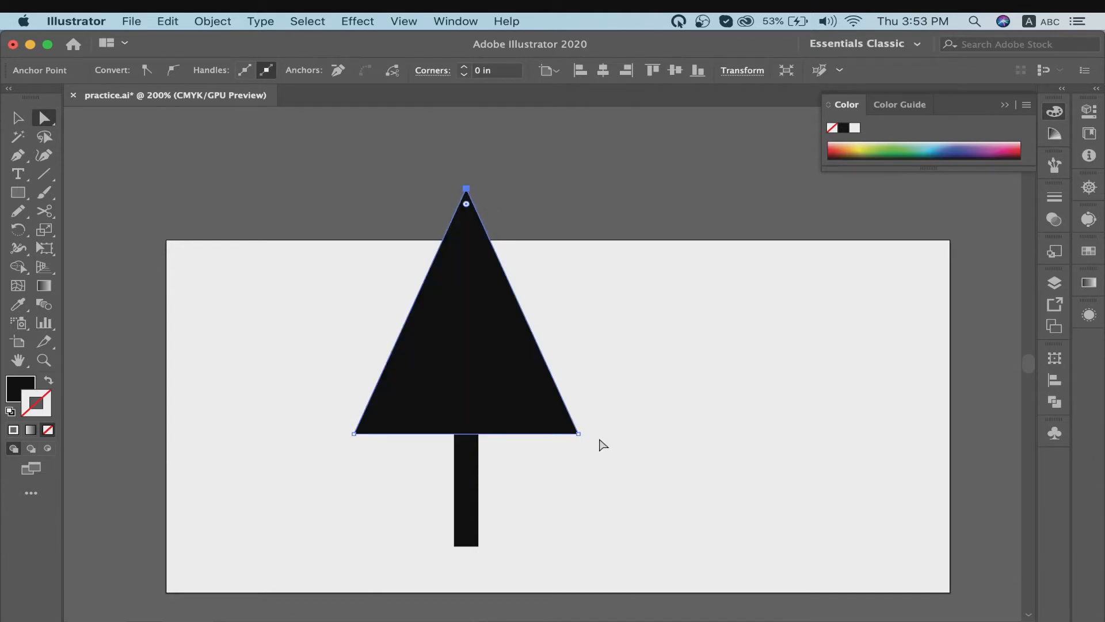
left_click(18, 118)
left_click(263, 299)
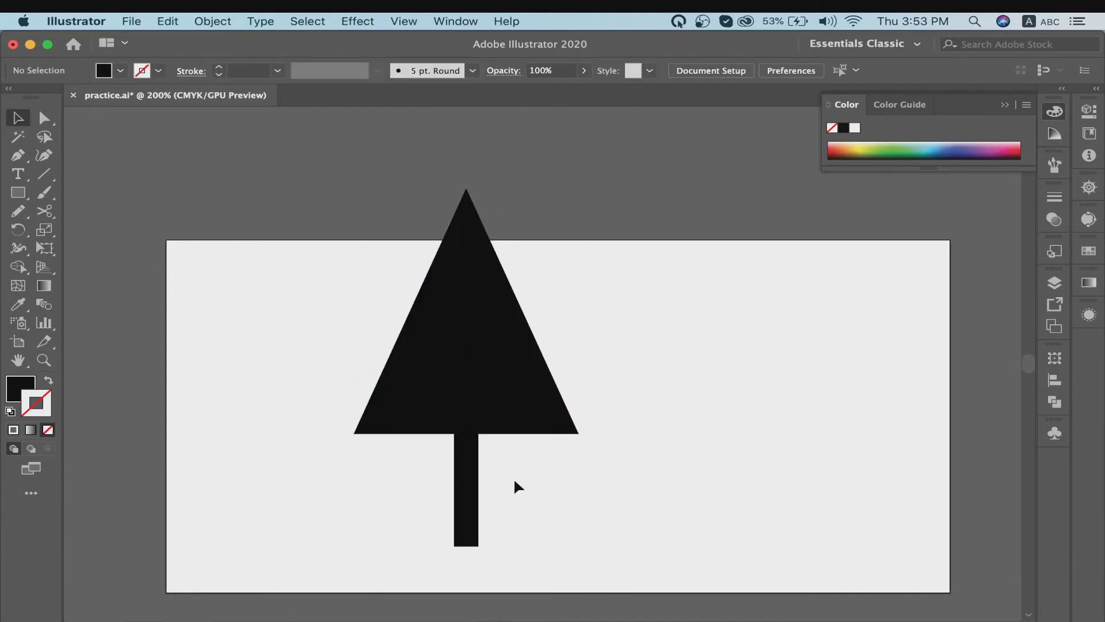
Fill the tall triangle with a medium green swatch, and select the trunk rectangle
left_click_drag(365, 301, 566, 488)
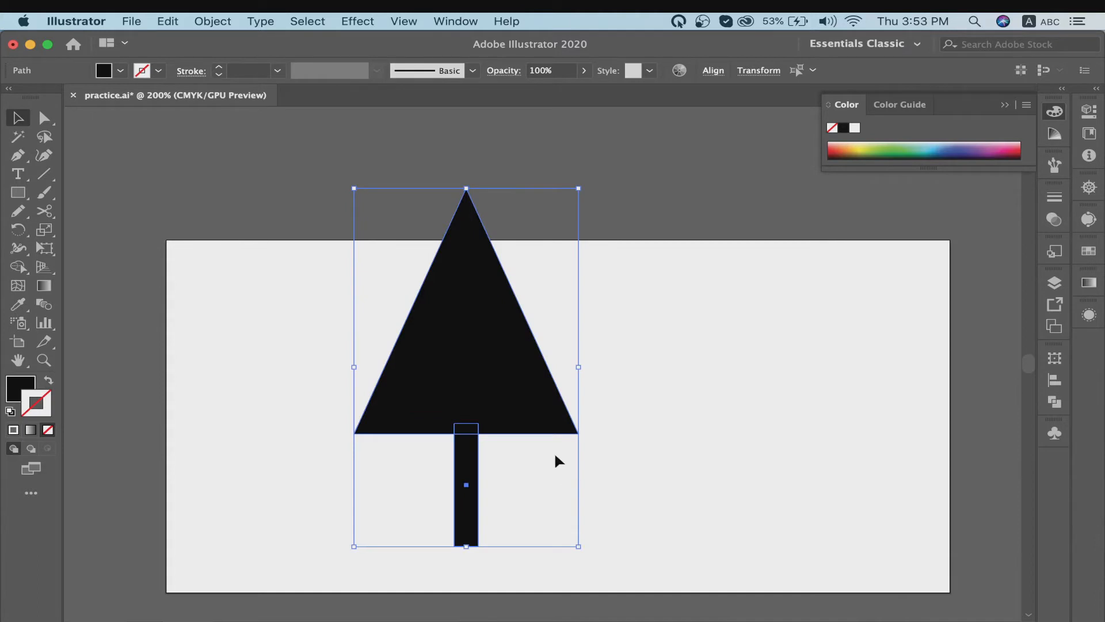
left_click(646, 469)
left_click(493, 363)
left_click(128, 69)
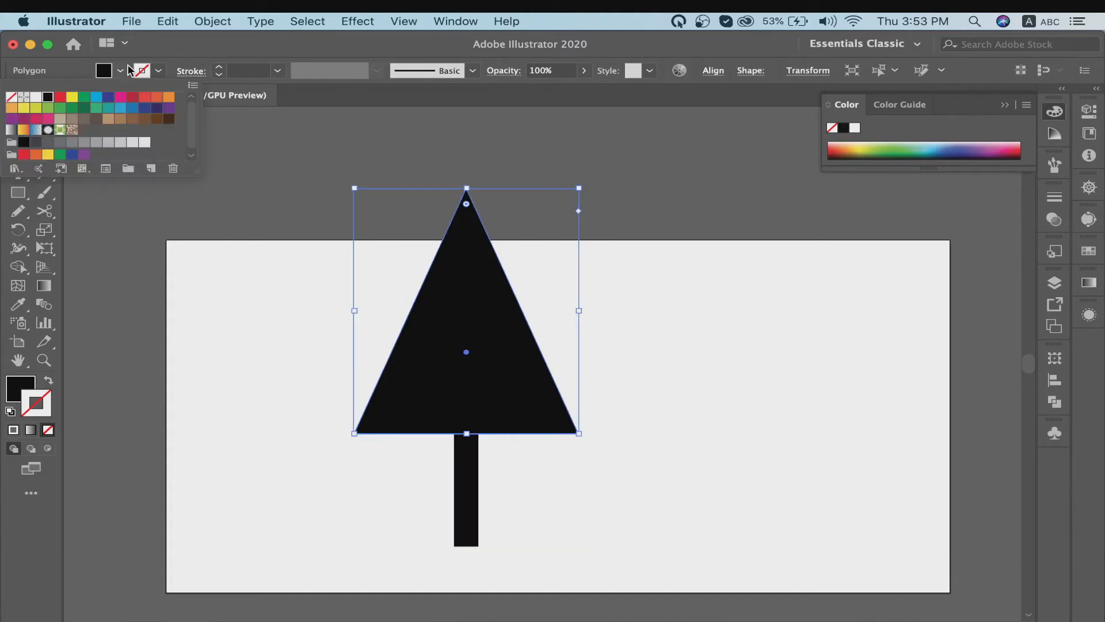
left_click(71, 108)
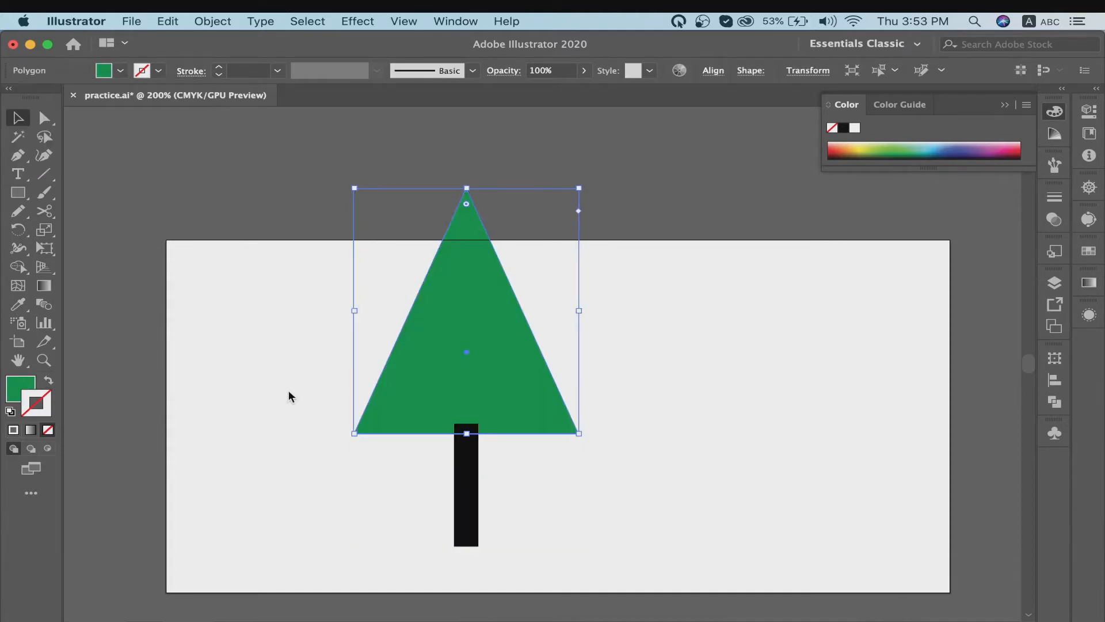
left_click(473, 506)
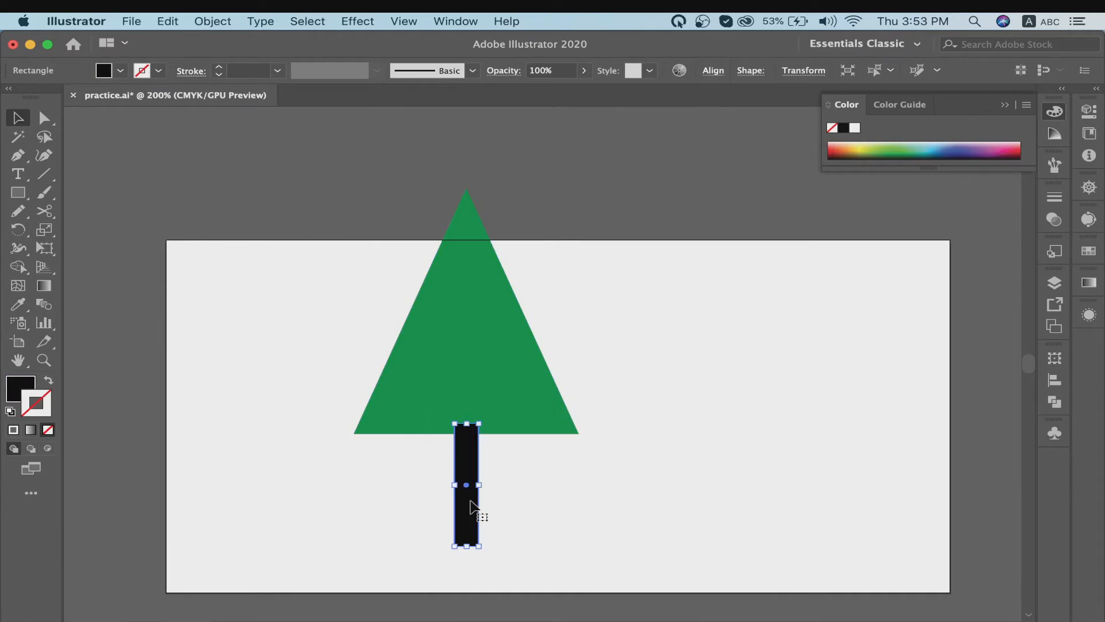
double_click(16, 390)
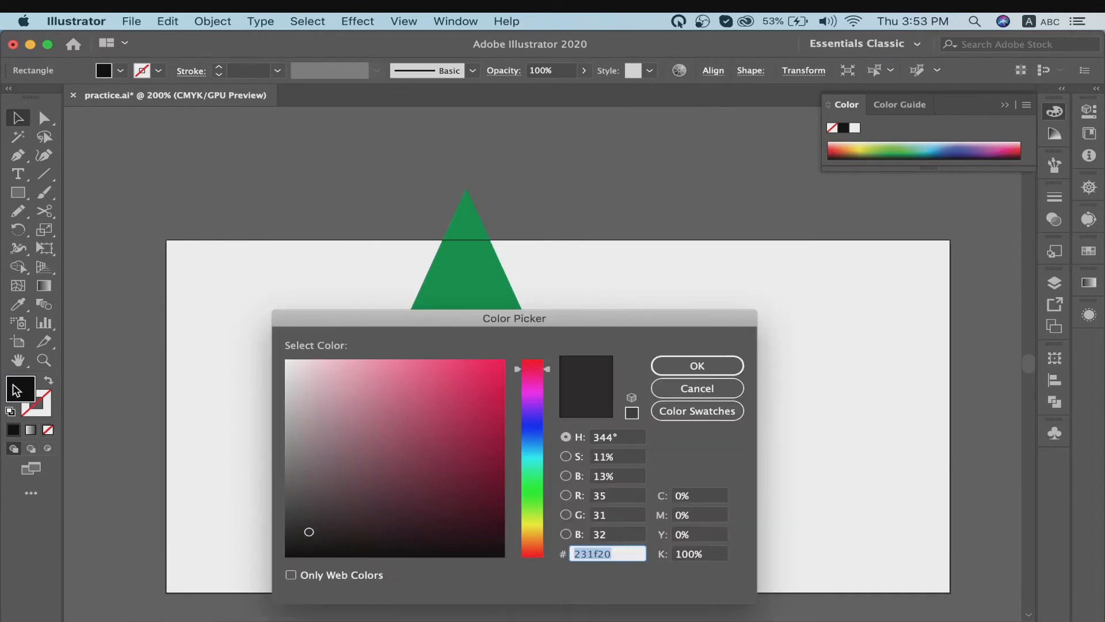
left_click(530, 385)
left_click(530, 538)
left_click(538, 554)
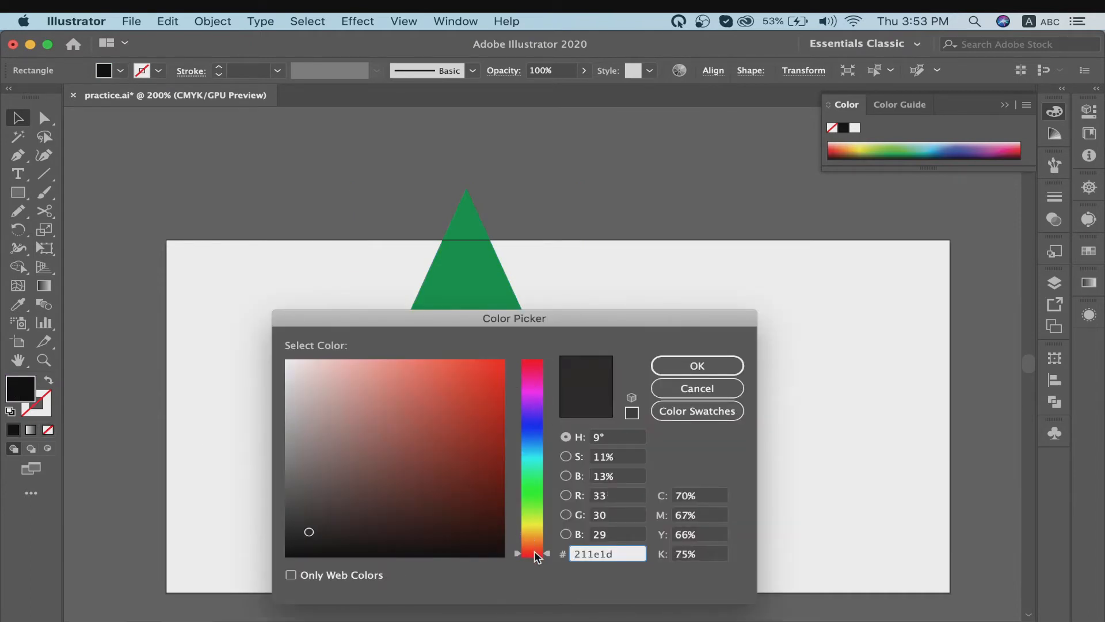
left_click(698, 388)
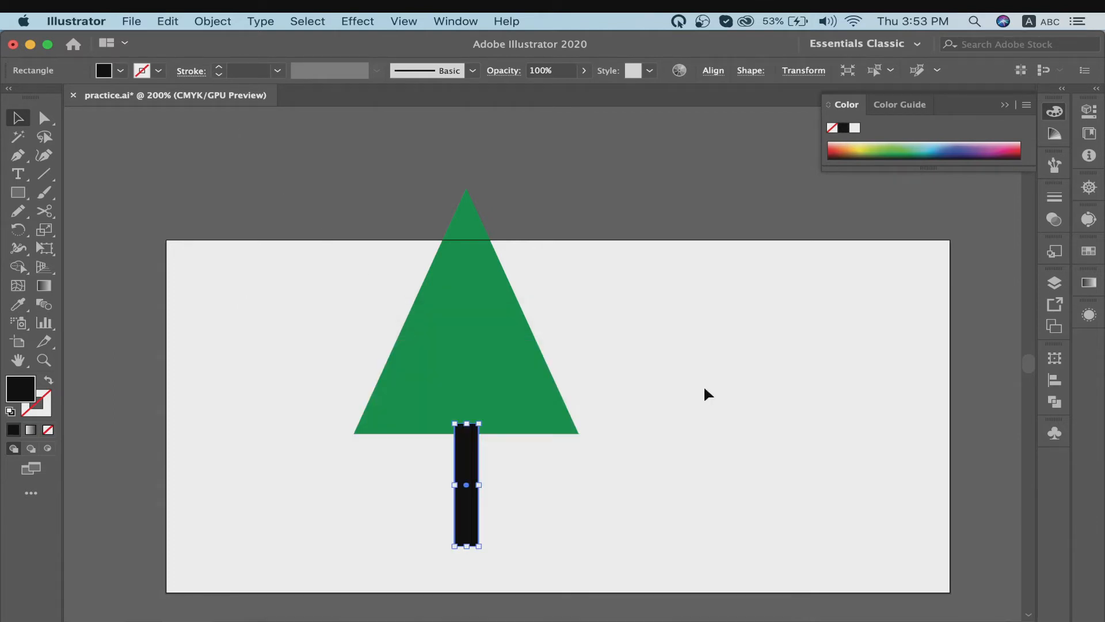
Fill the trunk with a dark brown swatch, arrange it behind the green triangle, and clear the selection
left_click(120, 71)
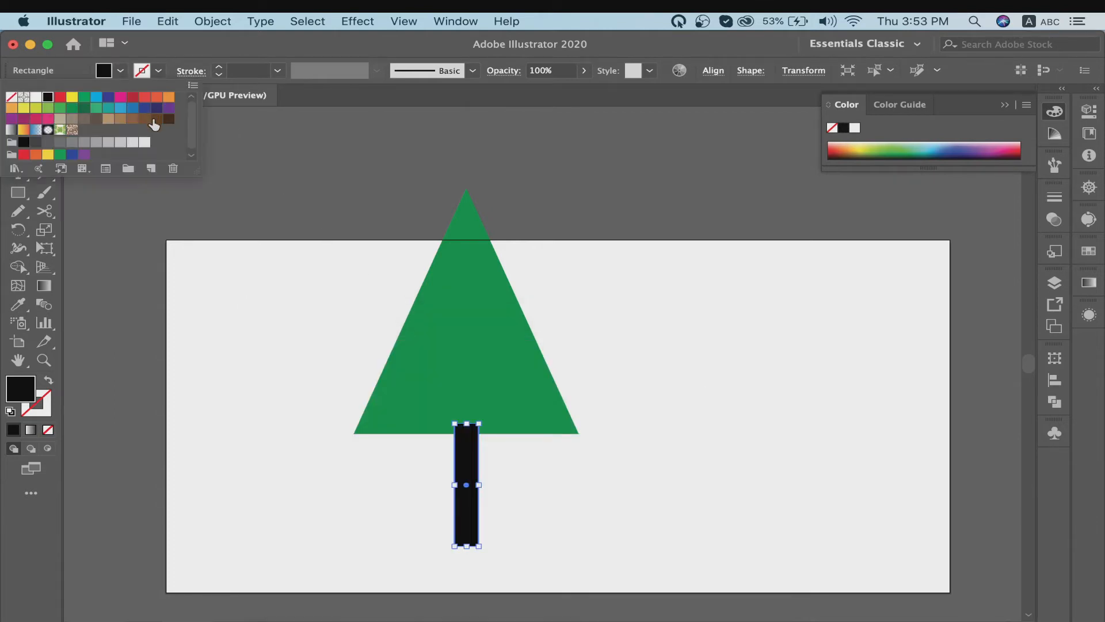
left_click(157, 118)
left_click(471, 462)
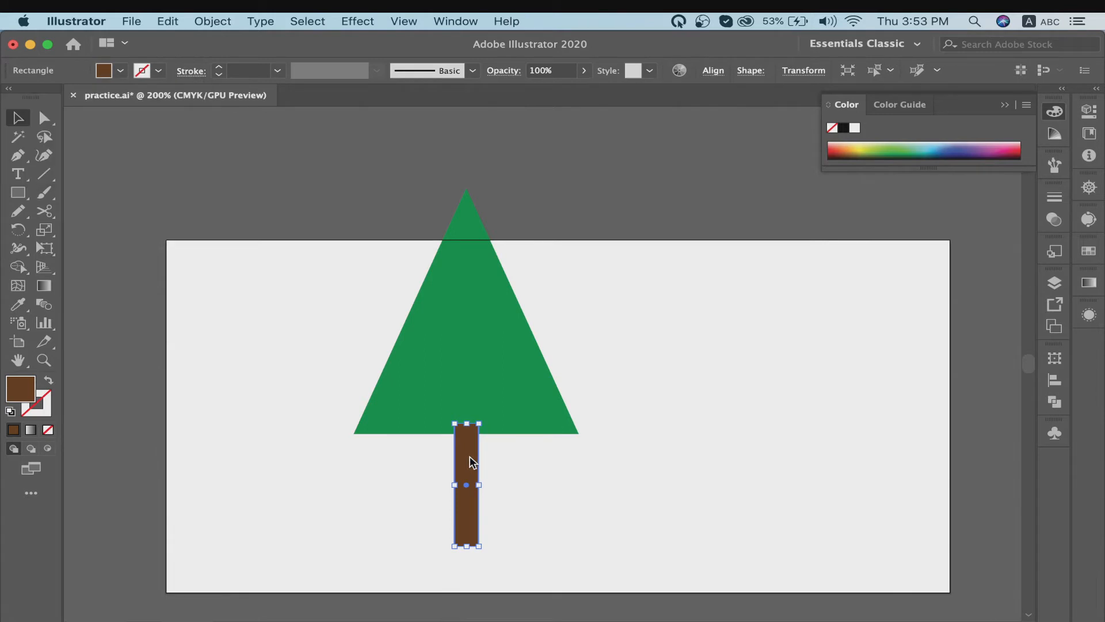
right_click(468, 456)
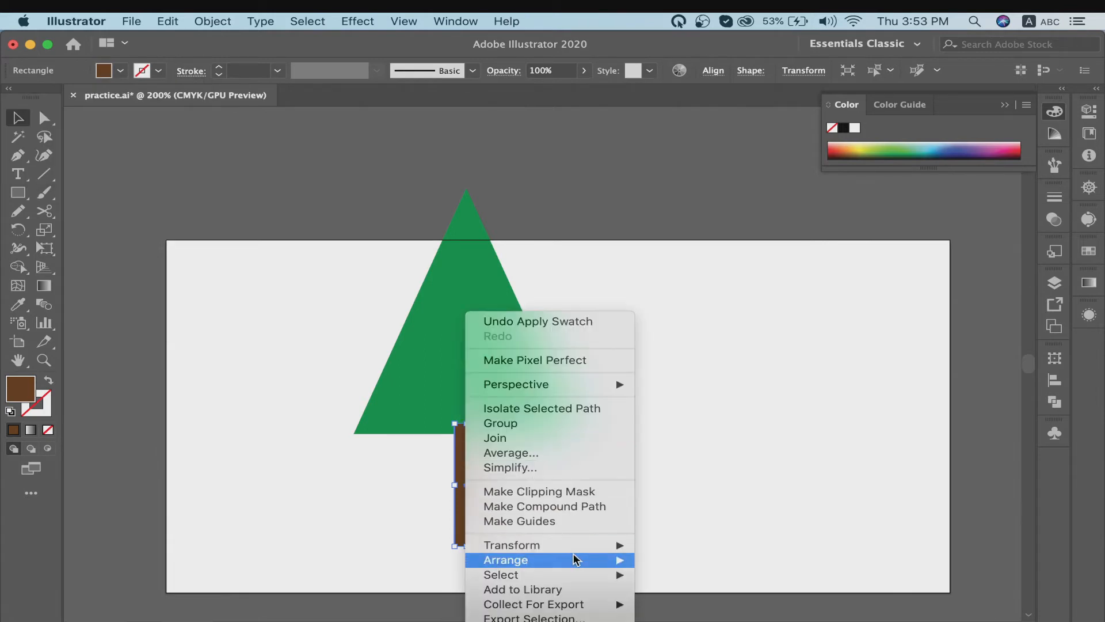
mouse_move(577, 560)
left_click(689, 594)
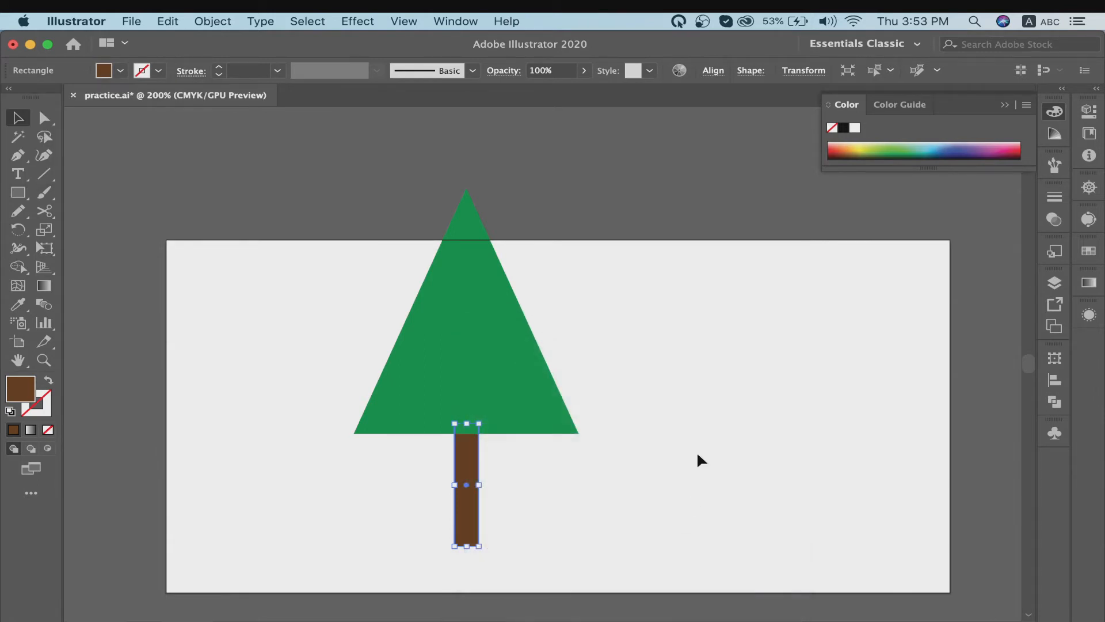
left_click(698, 456)
Extend the artboard's upper edge well above the treetop with the Artboard tool, and return to the Selection tool
scroll(334, 318, "down", 1)
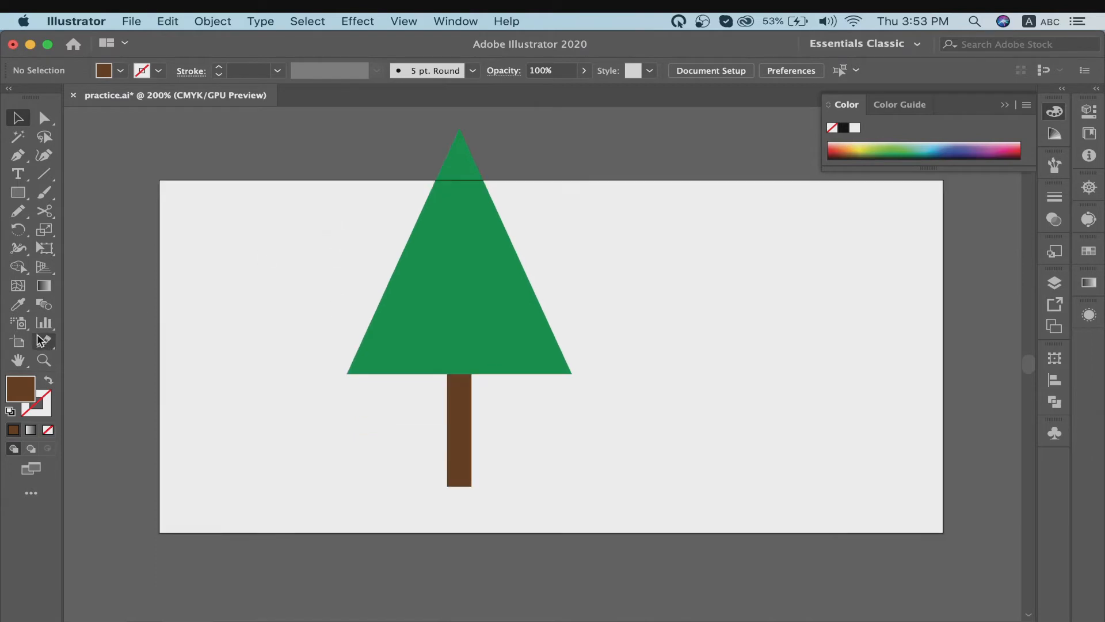
left_click(18, 343)
scroll(375, 257, "up", 3)
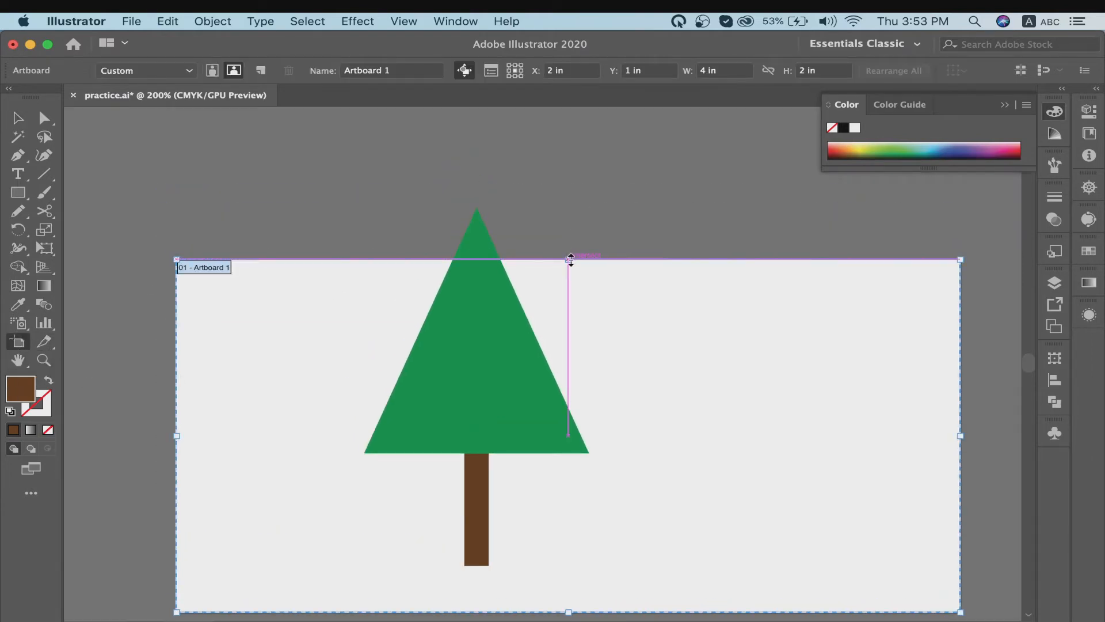
left_click_drag(570, 256, 575, 195)
key("v")
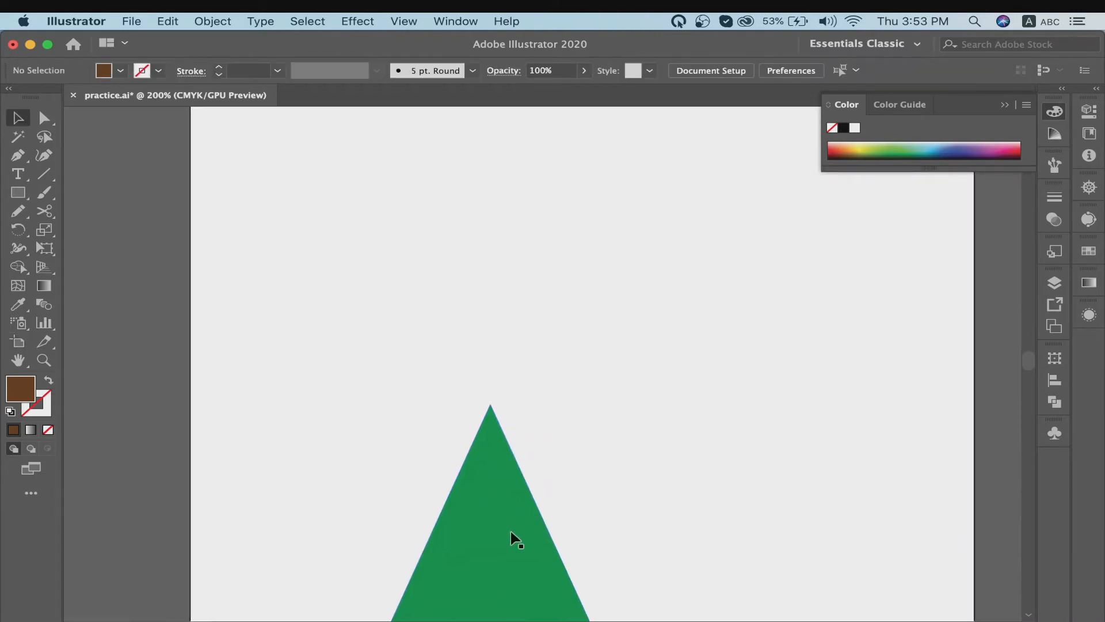
Duplicate the green triangle straight up four times in overlapping, roughly even steps to form a five-tier pine tree, and deselect
scroll(513, 570, "down", 8)
key("super+minus")
left_click(518, 331)
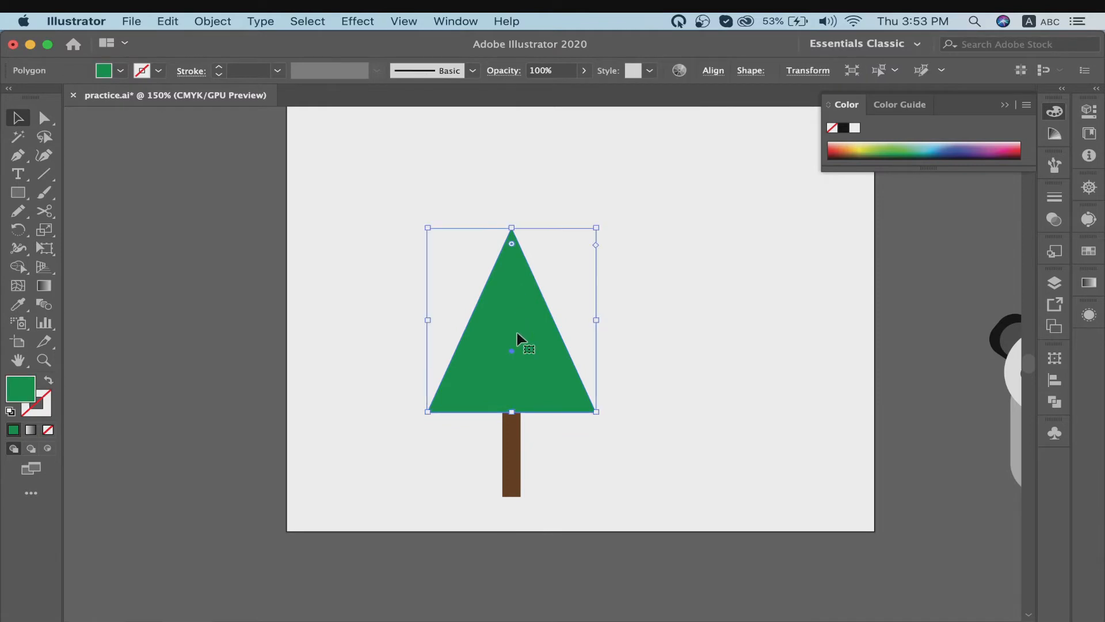
left_click_drag(525, 370, 518, 263)
scroll(514, 257, "up", 3)
left_click_drag(522, 302, 526, 268)
left_click(674, 380)
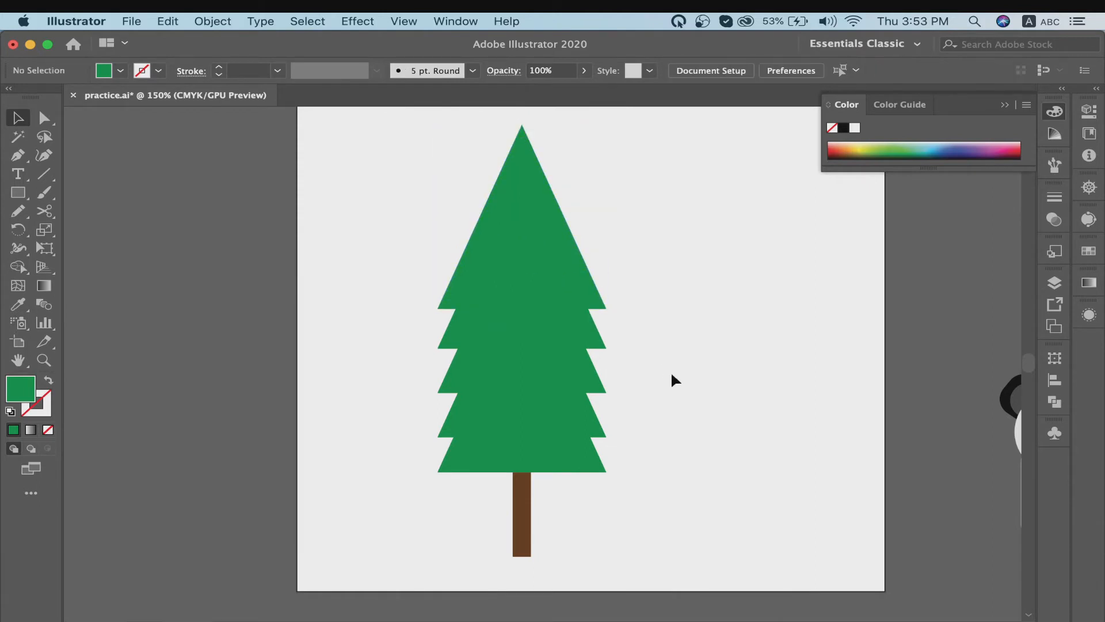
Select the whole tree, move it to the artboard's upper-left corner, and scale it down proportionally to about two thirds of its size
key("super+minus")
key("super+minus")
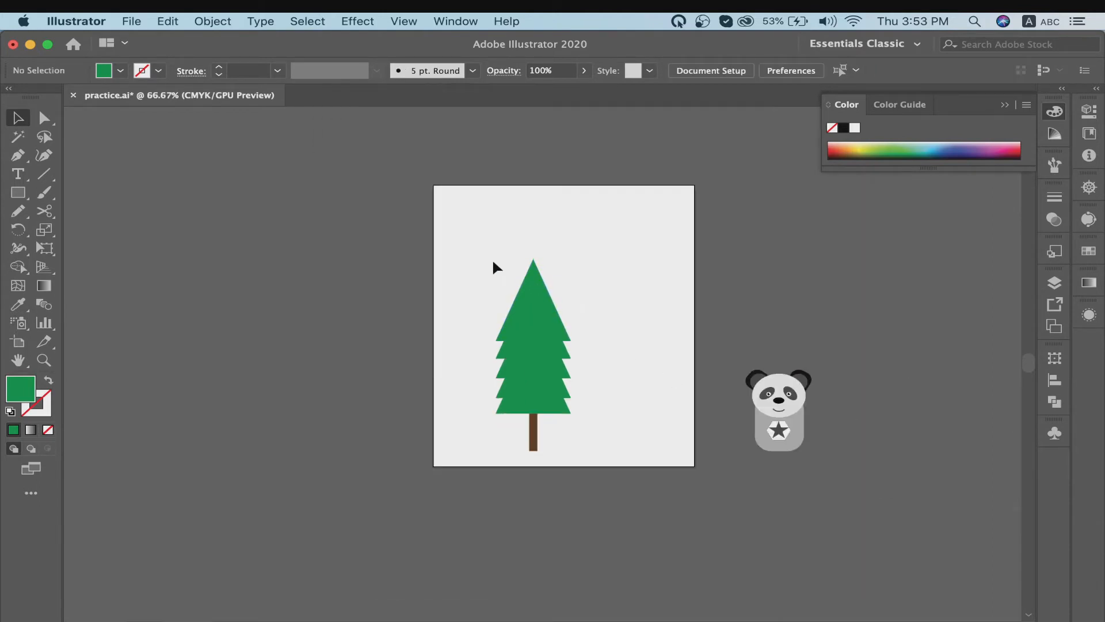
left_click_drag(494, 268, 609, 447)
left_click_drag(525, 347, 490, 283)
left_click_drag(520, 386, 511, 323)
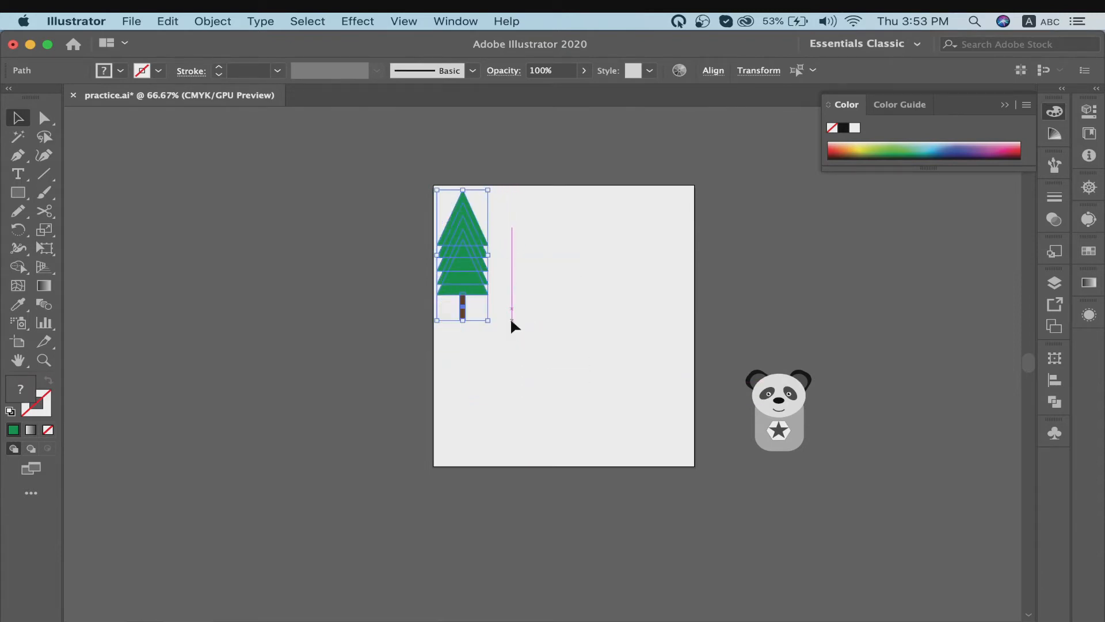
Move the tree slightly inward from the artboard's left edge, and clear the selection
left_click_drag(468, 267, 476, 268)
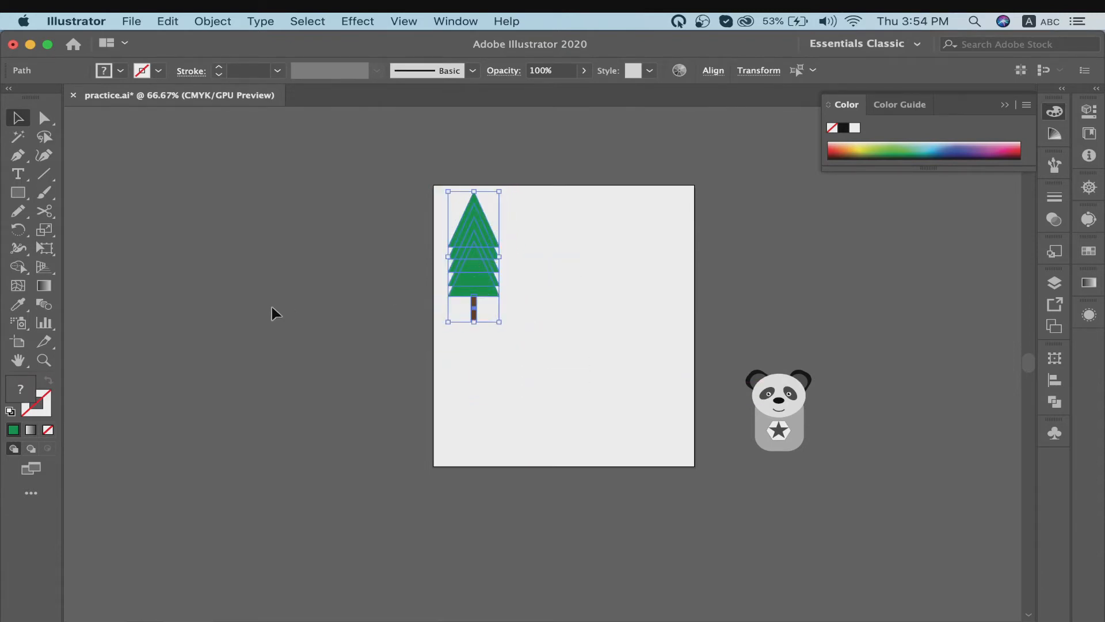
left_click(16, 194)
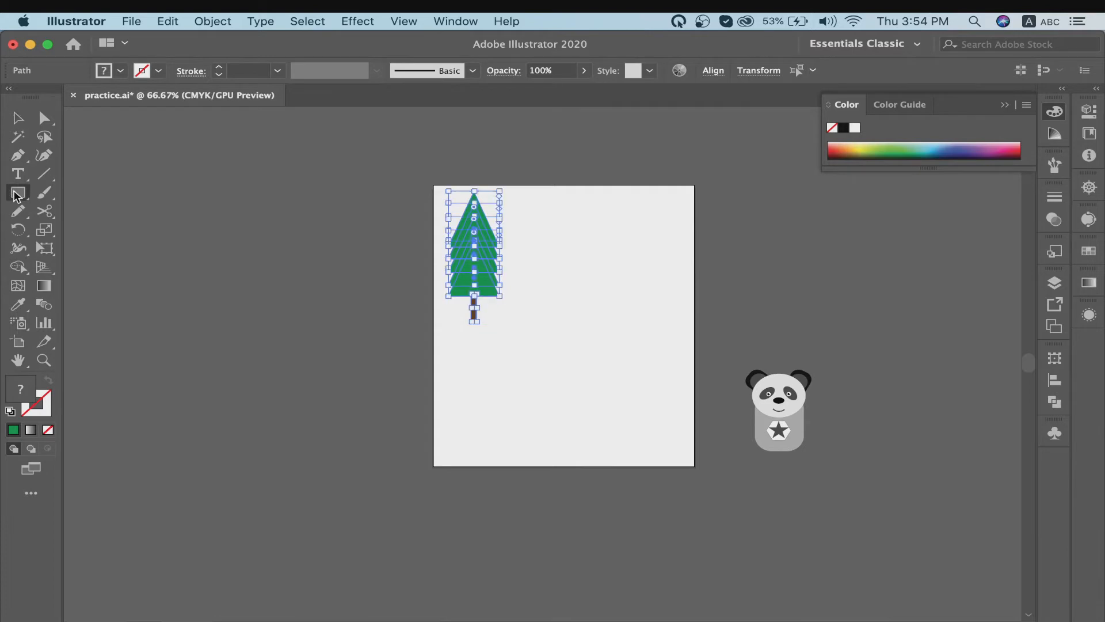
scroll(473, 380, "right", 3)
left_click(18, 122)
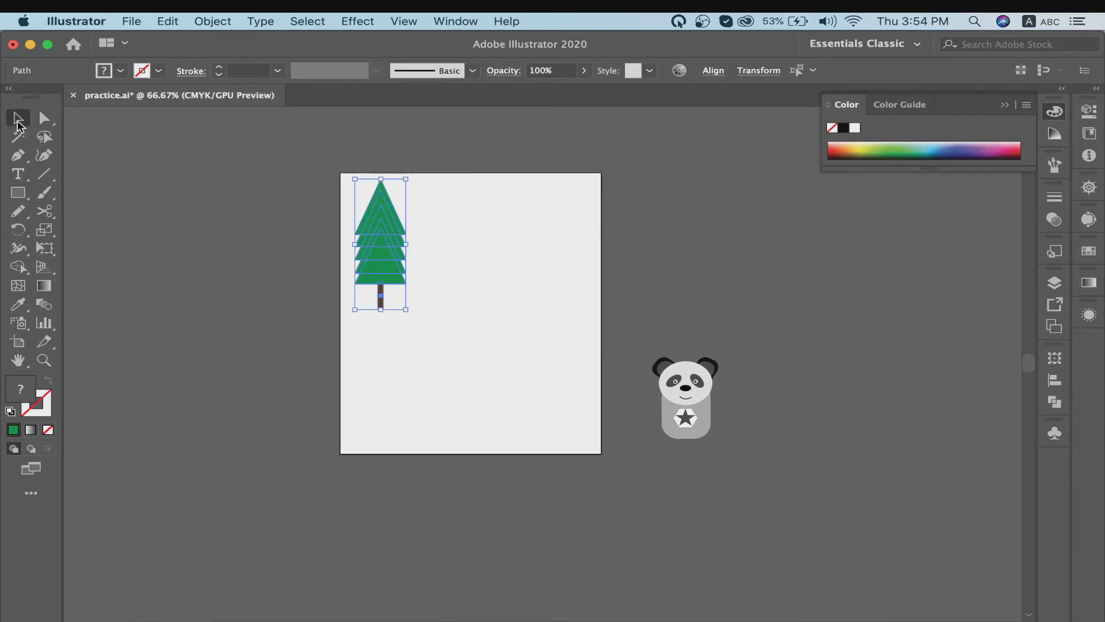
key("super+equal")
key("super+equal")
scroll(295, 257, "down", 6)
scroll(295, 257, "right", 5)
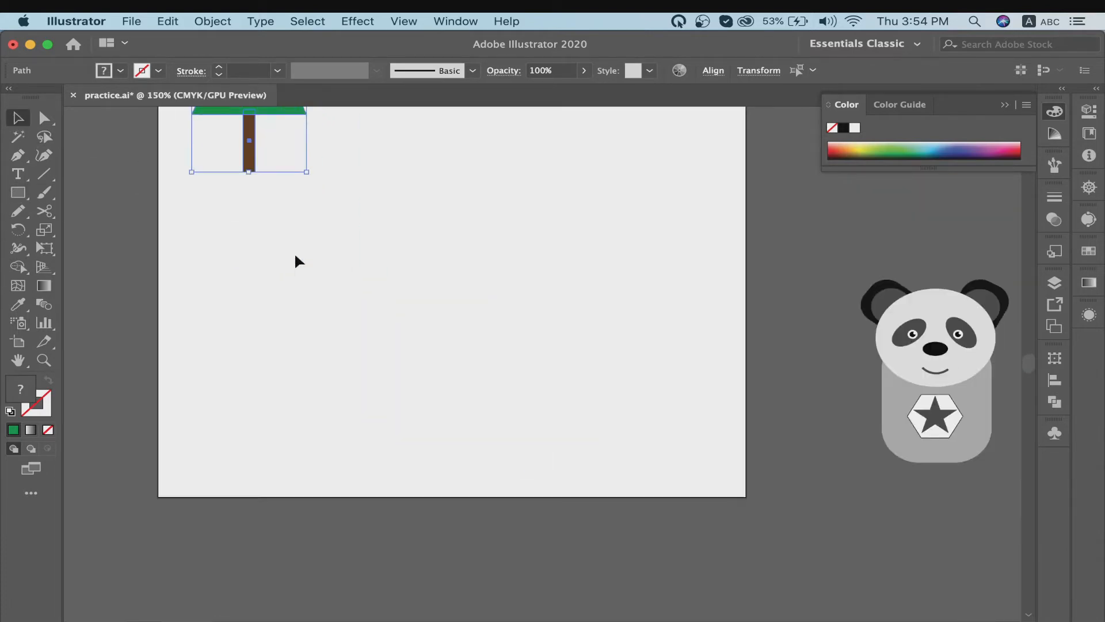
left_click(368, 266)
Draw a tall rectangle below and to the right of the tree, and fill it with the darkest brown swatch
left_click(18, 194)
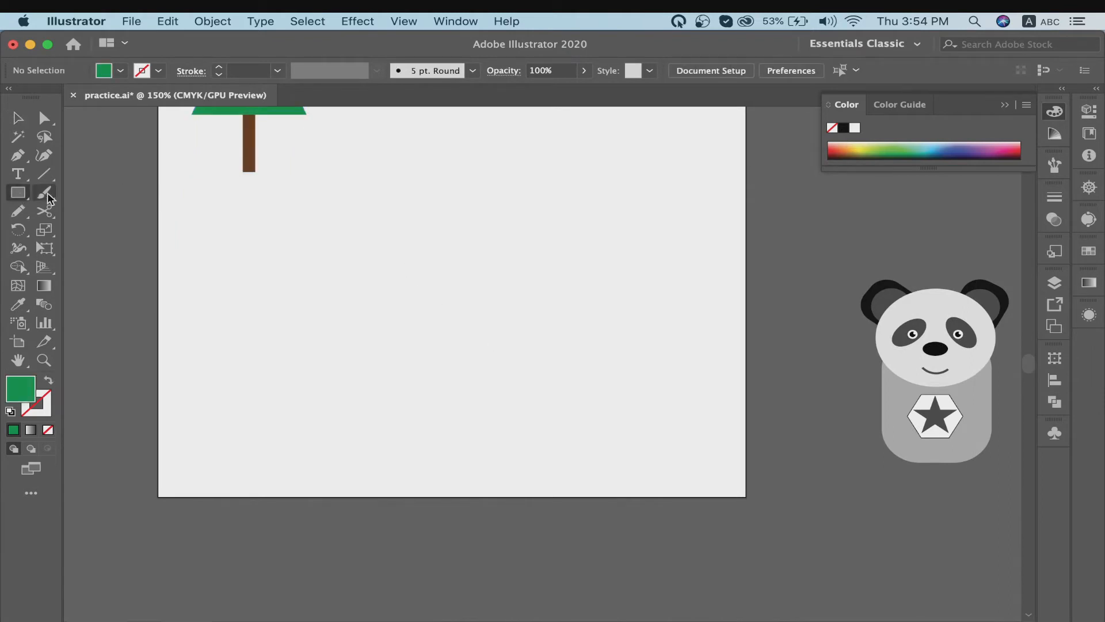
left_click_drag(300, 193, 465, 397)
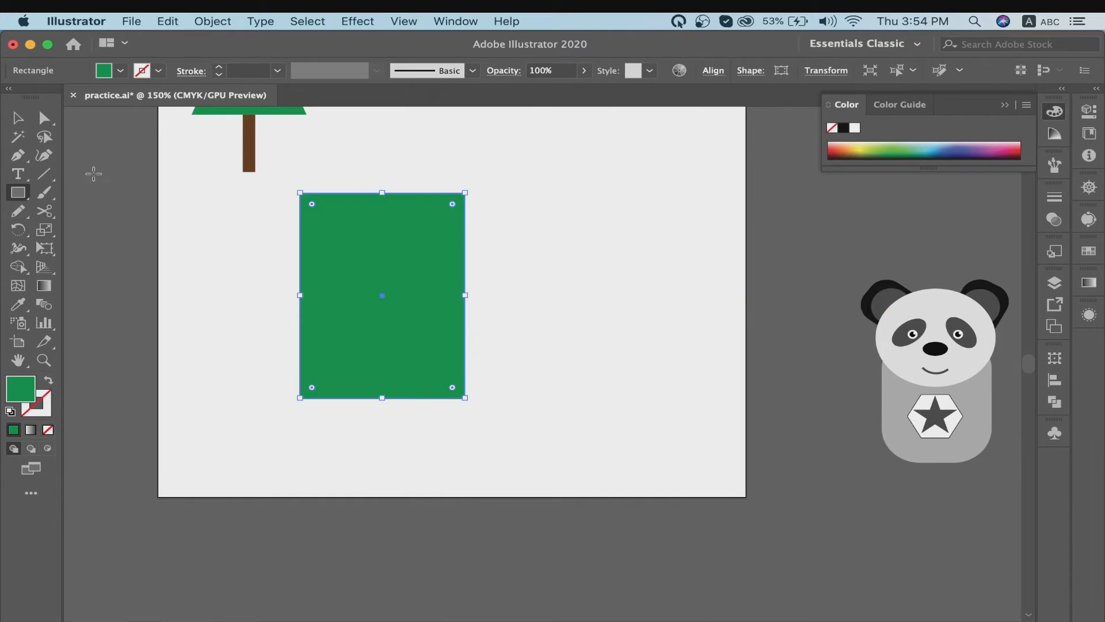
left_click(119, 73)
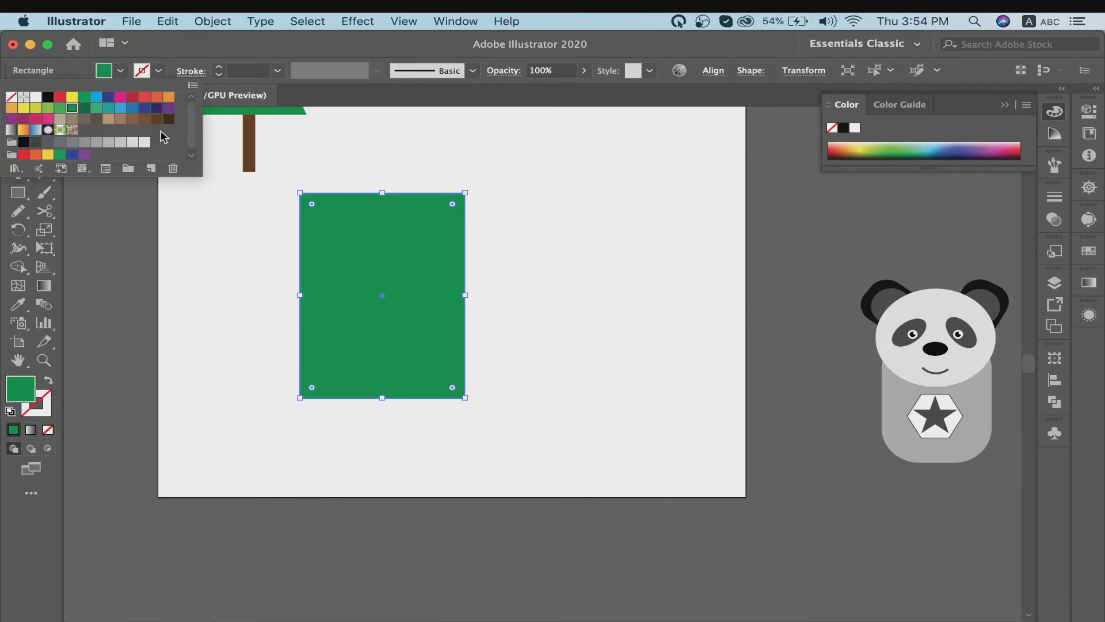
left_click(168, 119)
left_click(498, 273)
scroll(499, 273, "up", 3)
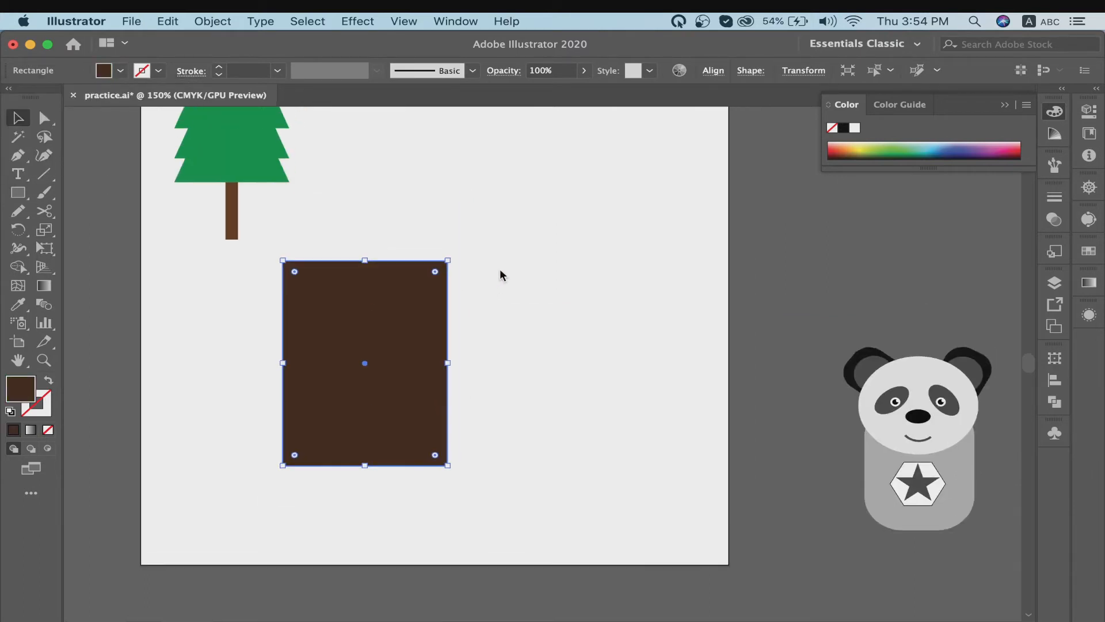
Shift the rectangle down and right, duplicate it flush above itself, and fill the copy with the medium brown swatch
left_click_drag(394, 368, 457, 410)
left_click_drag(464, 461, 459, 257)
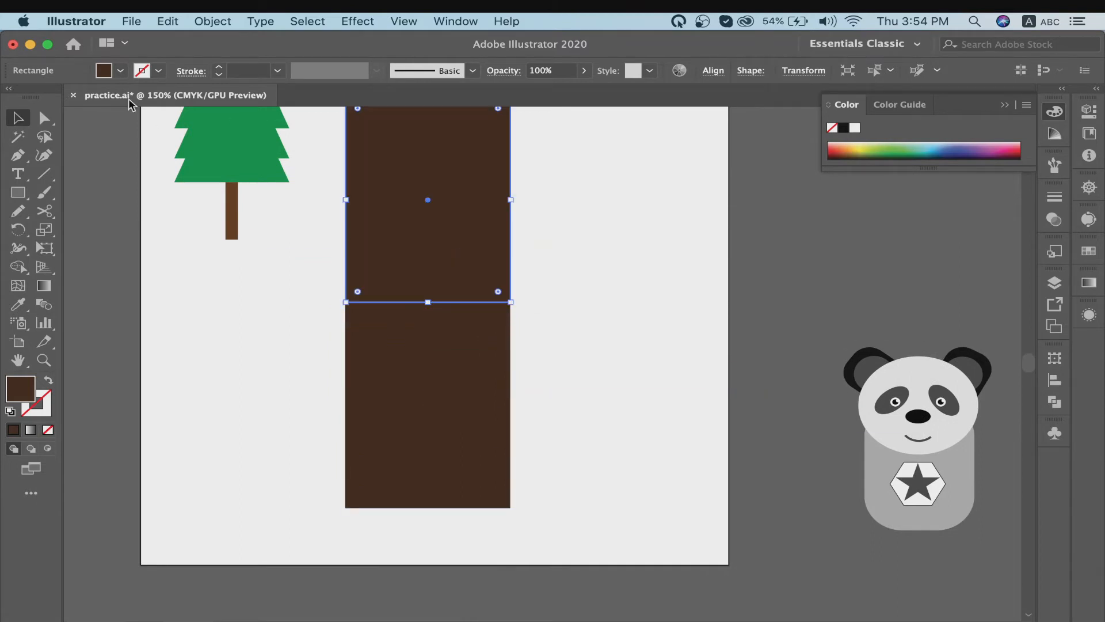
left_click(120, 70)
left_click(157, 123)
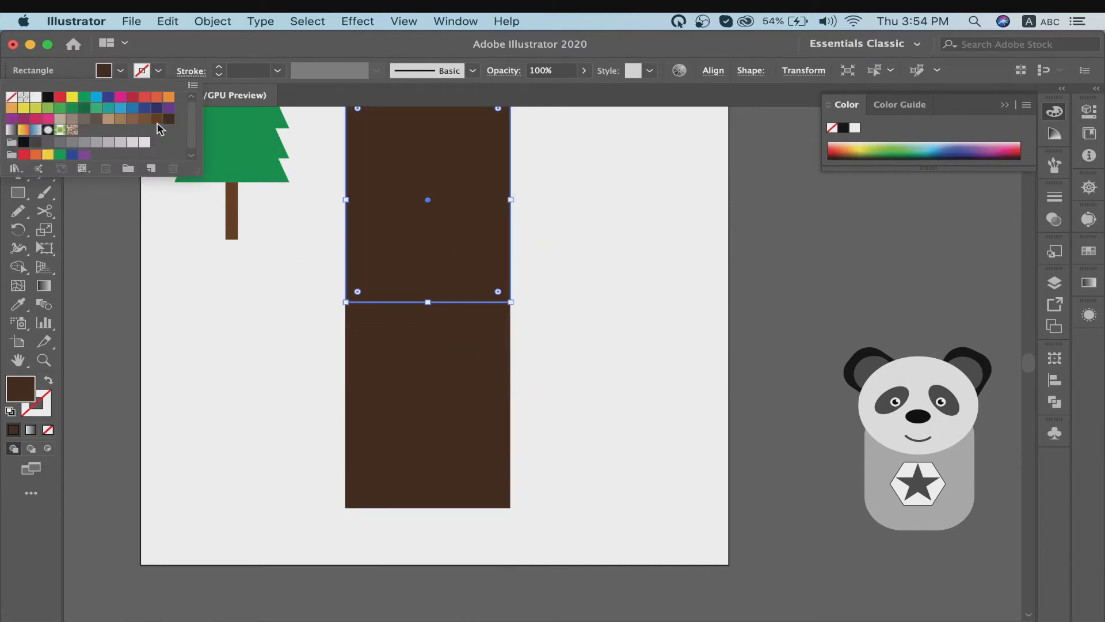
left_click(158, 119)
left_click(580, 306)
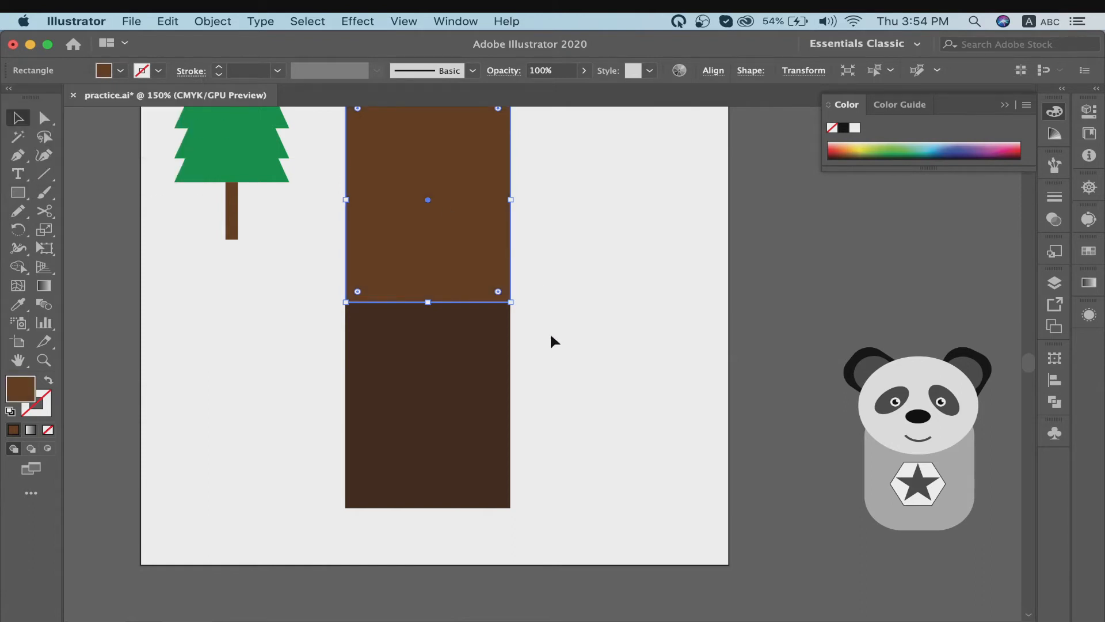
left_click(552, 341)
Duplicate the dark rectangle flush to its right, fill the original with a lighter brown swatch, and deselect
left_click_drag(460, 403, 619, 404)
left_click(467, 405)
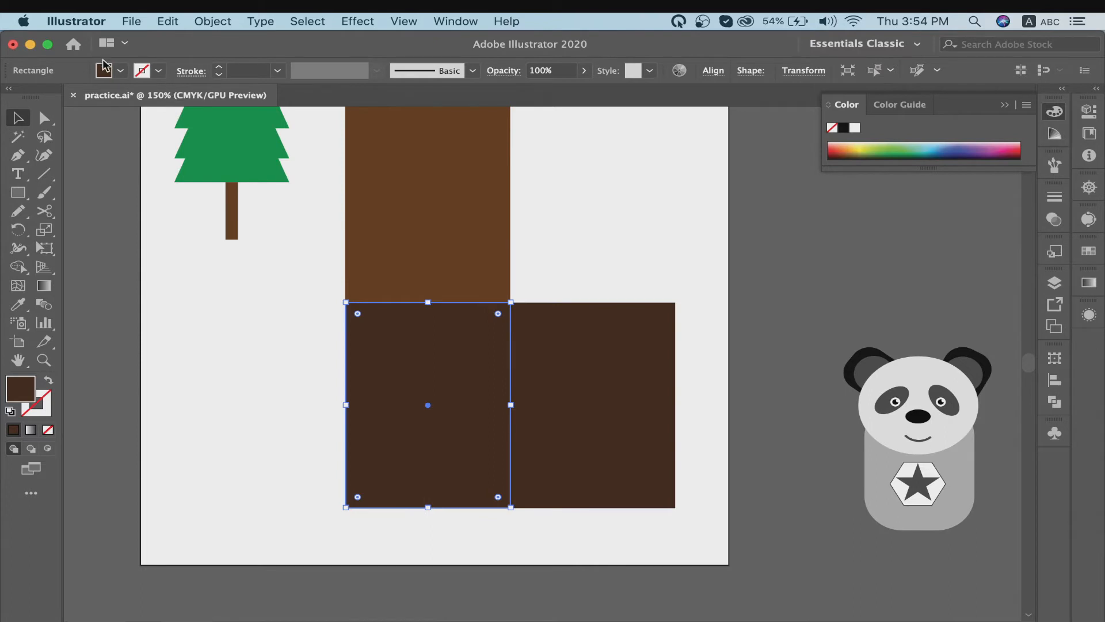
left_click(121, 70)
left_click(145, 119)
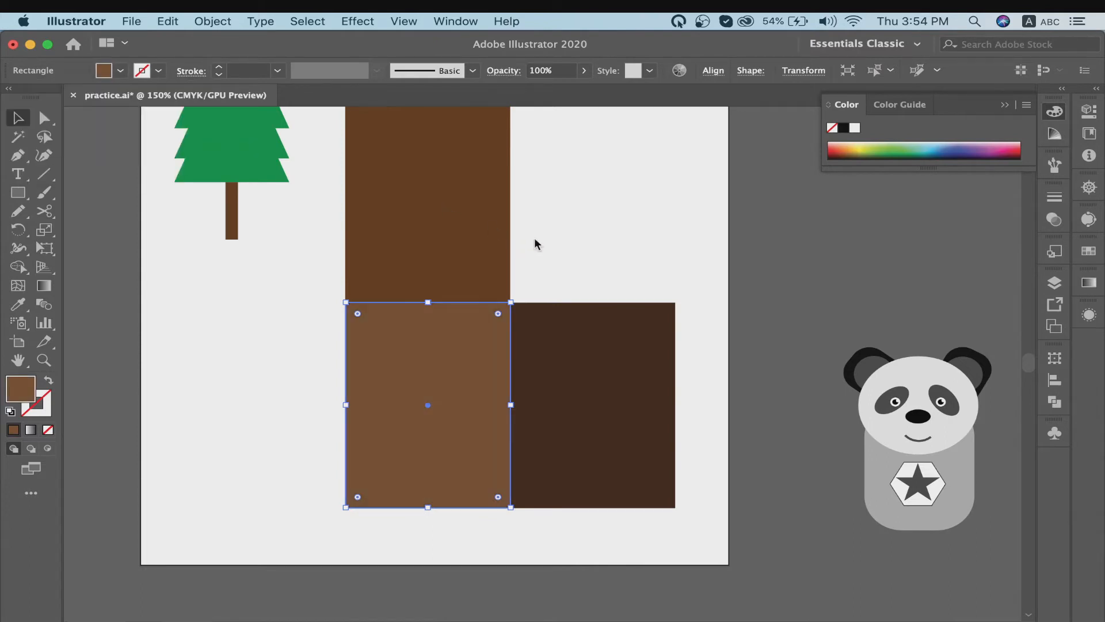
left_click(576, 242)
scroll(593, 243, "up", 3)
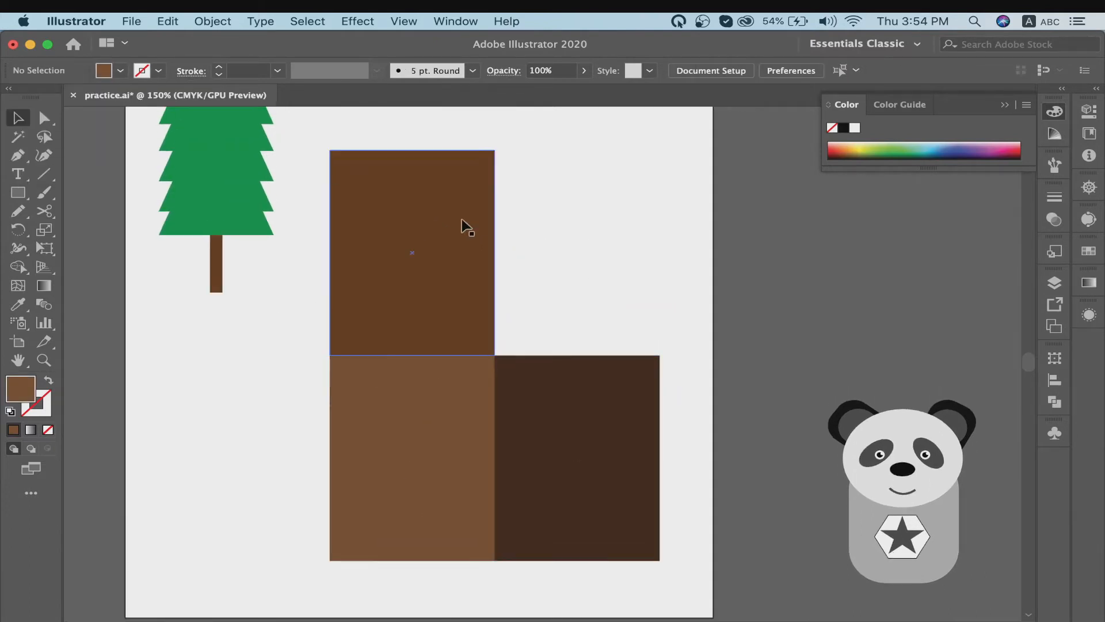
scroll(447, 370, "down", 2)
scroll(448, 369, "up", 2)
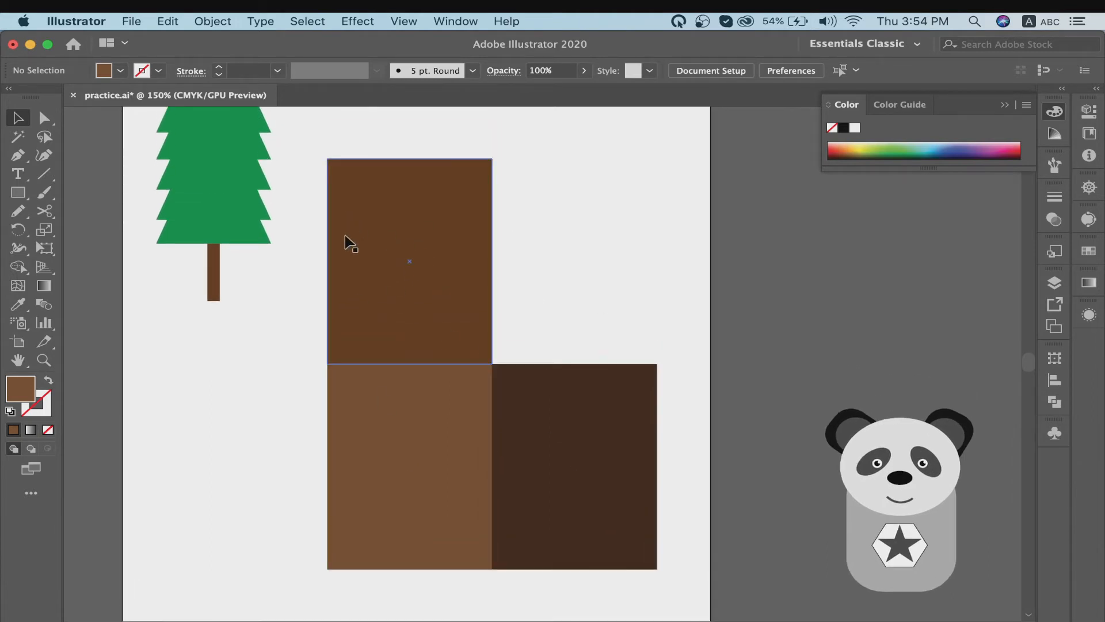
Shift the upper rectangle's two top anchor points down and right with Direct Selection to form the box's slanted top face, and deselect
left_click(401, 297)
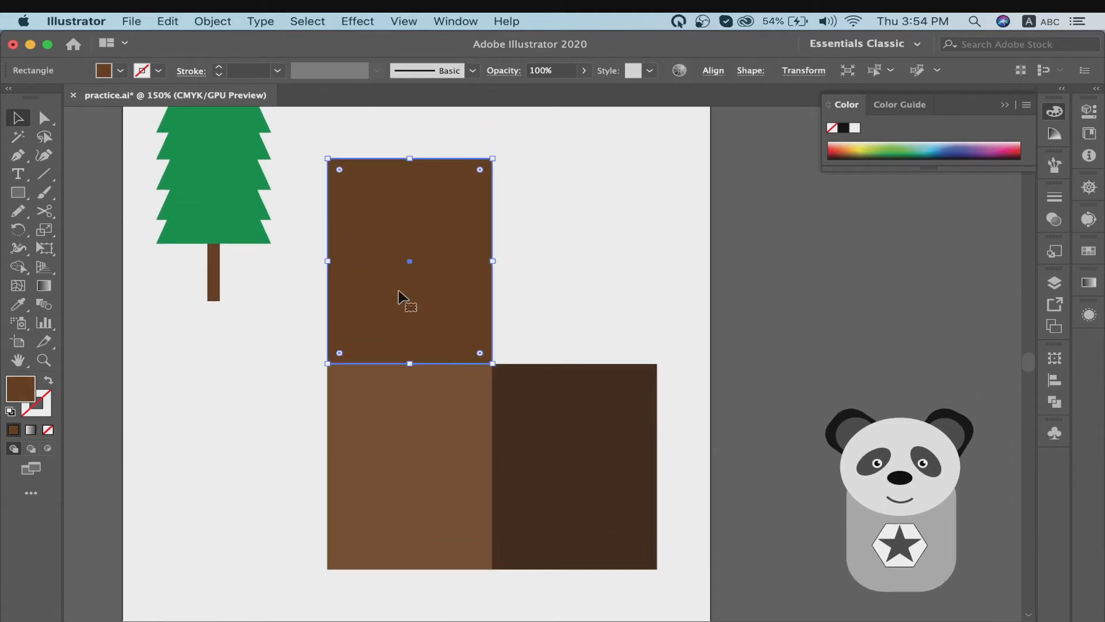
key("a")
left_click(328, 159)
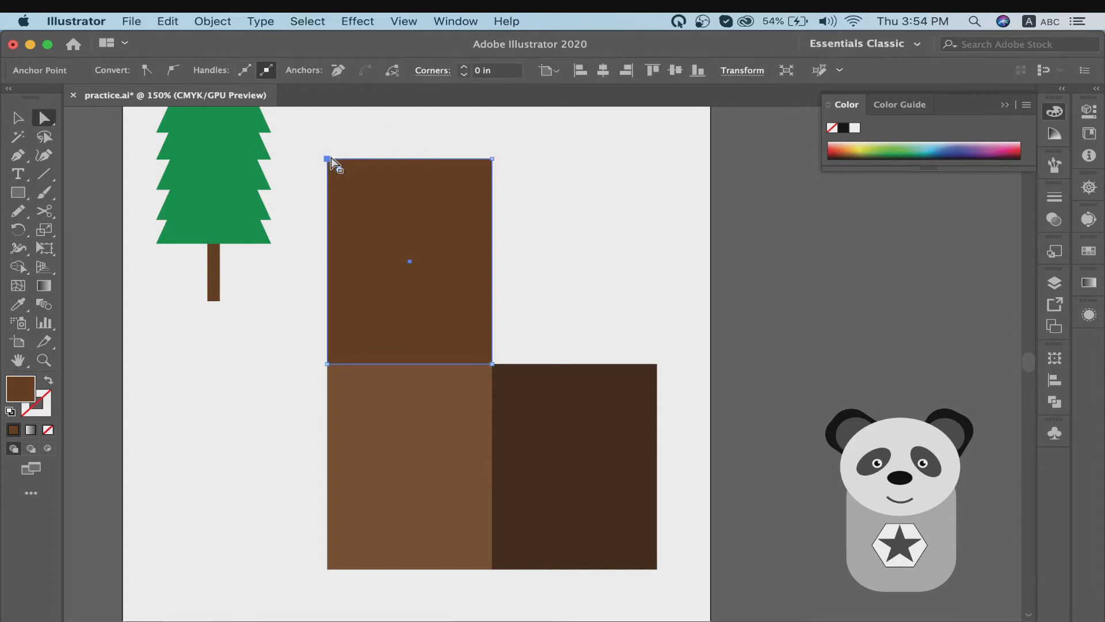
left_click(492, 158, "shift")
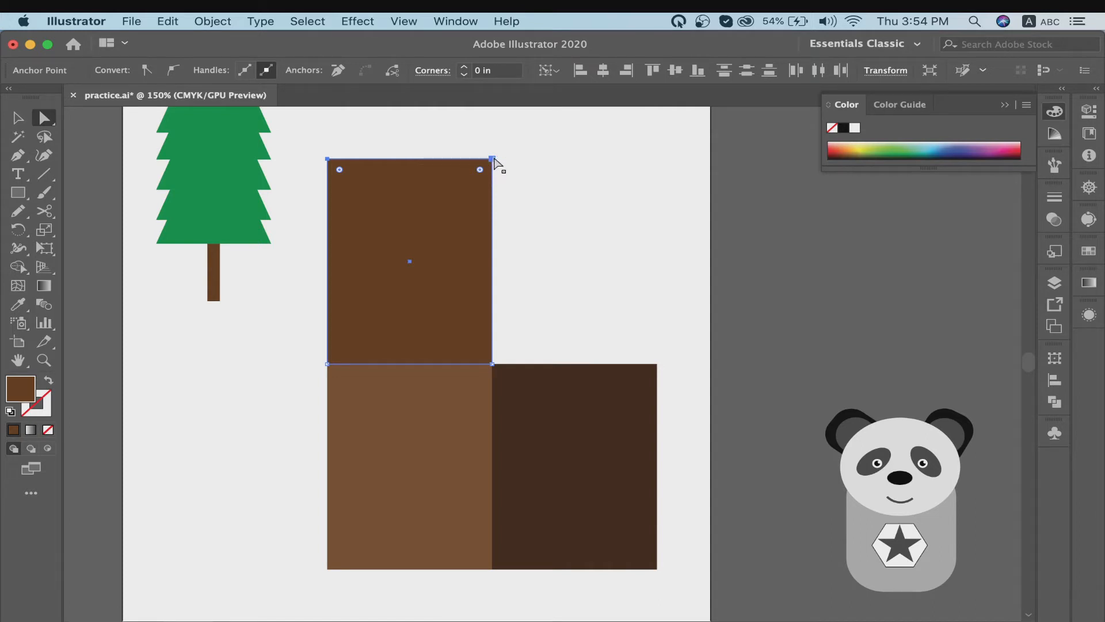
left_click_drag(494, 160, 643, 328)
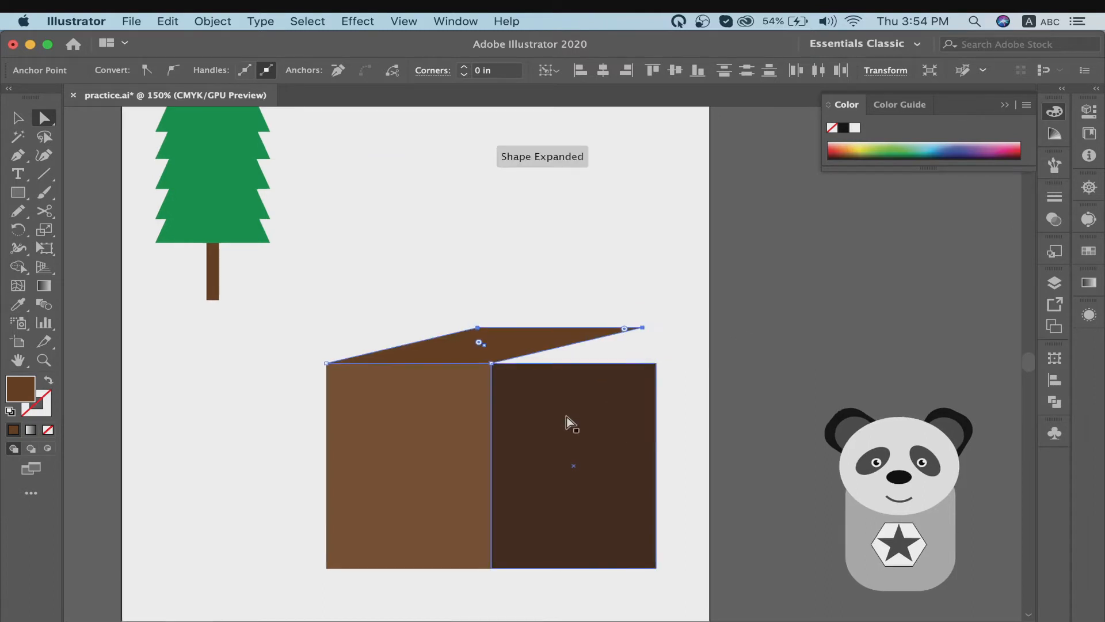
scroll(569, 397, "down", 2)
left_click(573, 271)
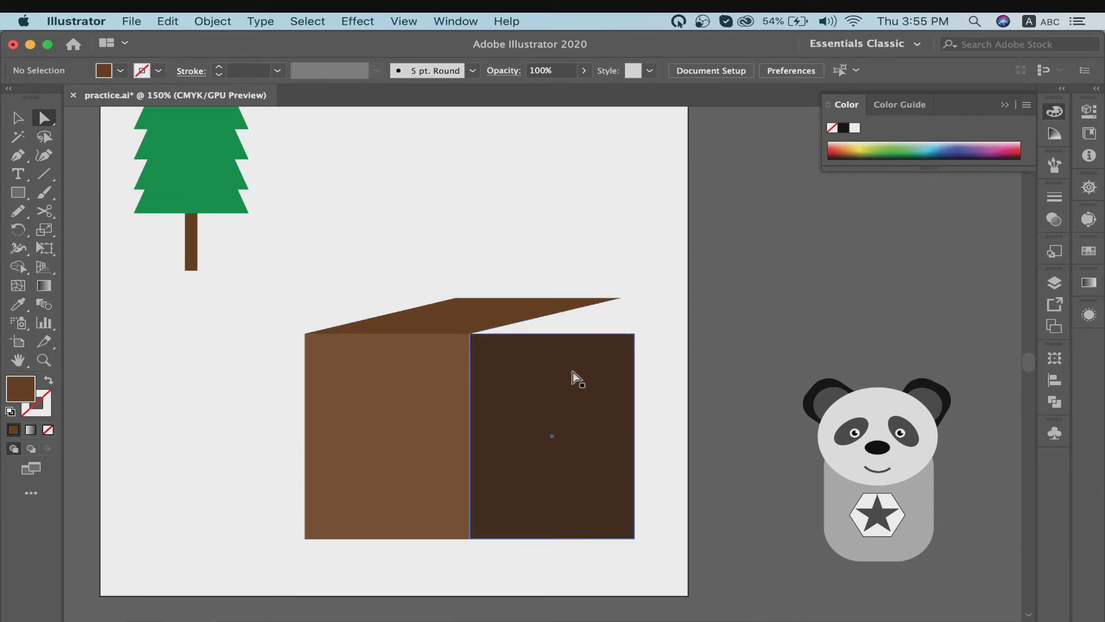
left_click(635, 336)
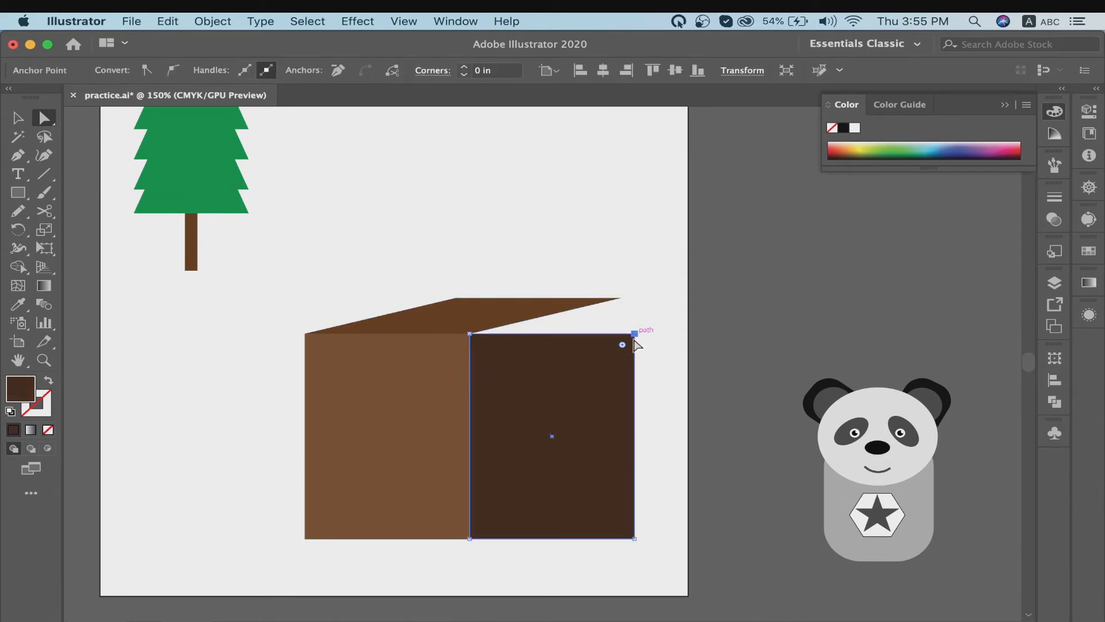
left_click(469, 335)
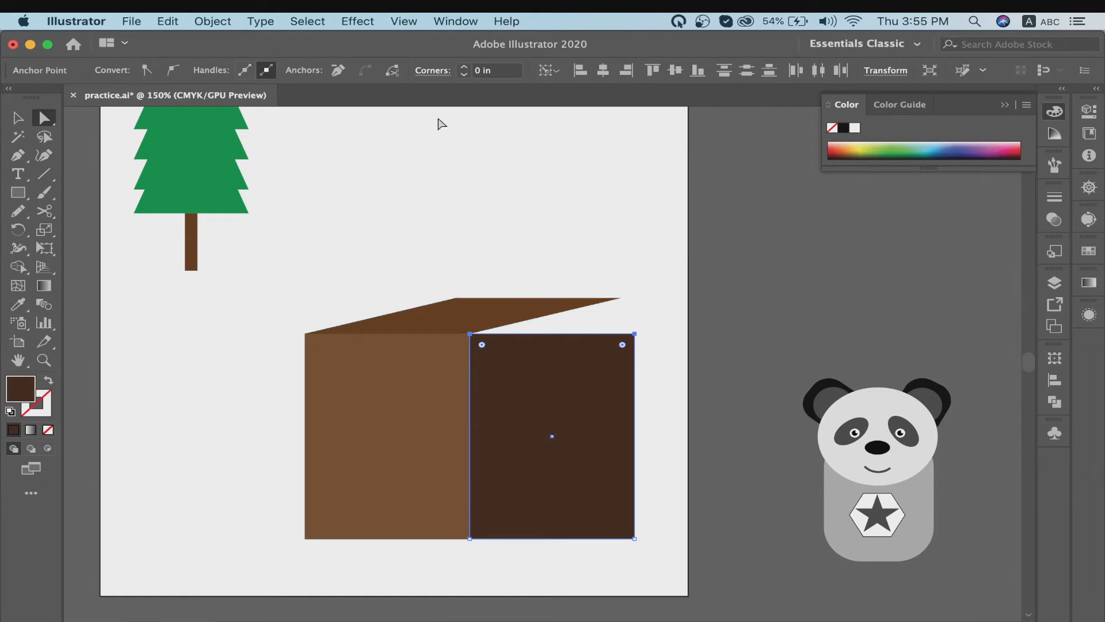
left_click_drag(470, 335, 447, 300)
key("super+z")
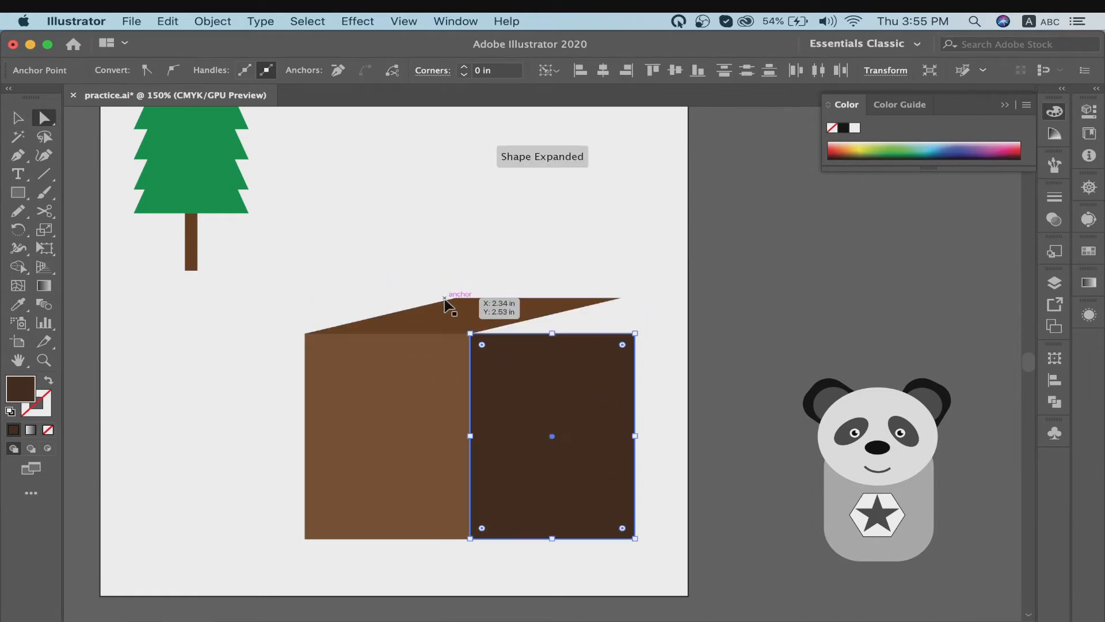
Move the dark rectangle's two right anchor points together so its upper corner meets the top face's far corner, and deselect
left_click(634, 334)
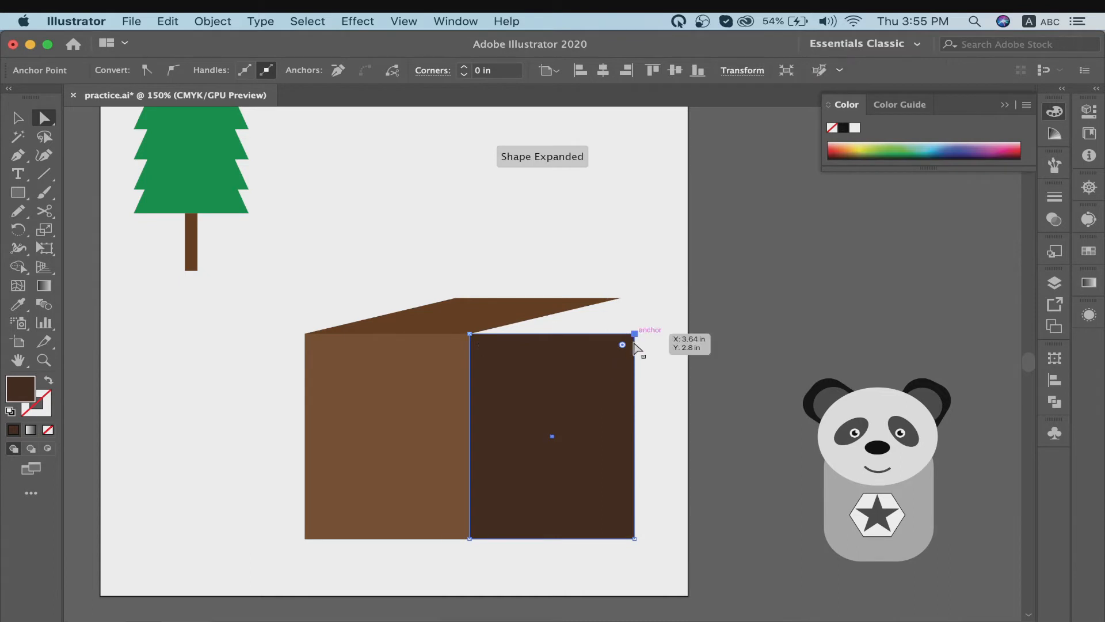
left_click(635, 538, "shift")
left_click_drag(635, 333, 621, 299)
left_click(684, 433)
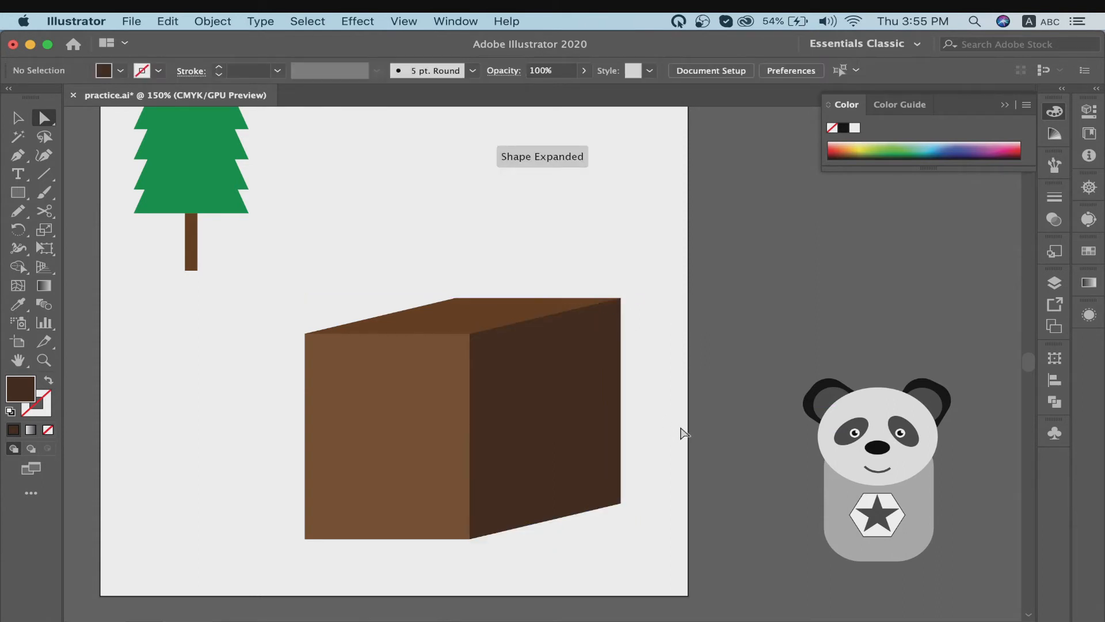
scroll(684, 433, "down", 2)
scroll(684, 433, "left", 3)
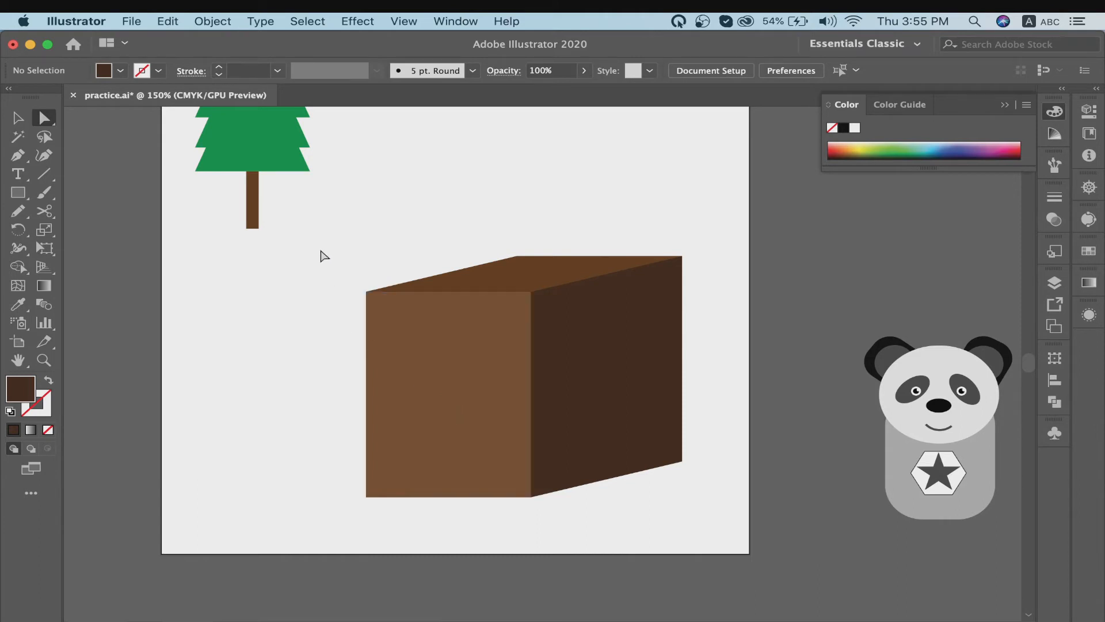
scroll(597, 254, "up", 2)
scroll(597, 255, "right", 1)
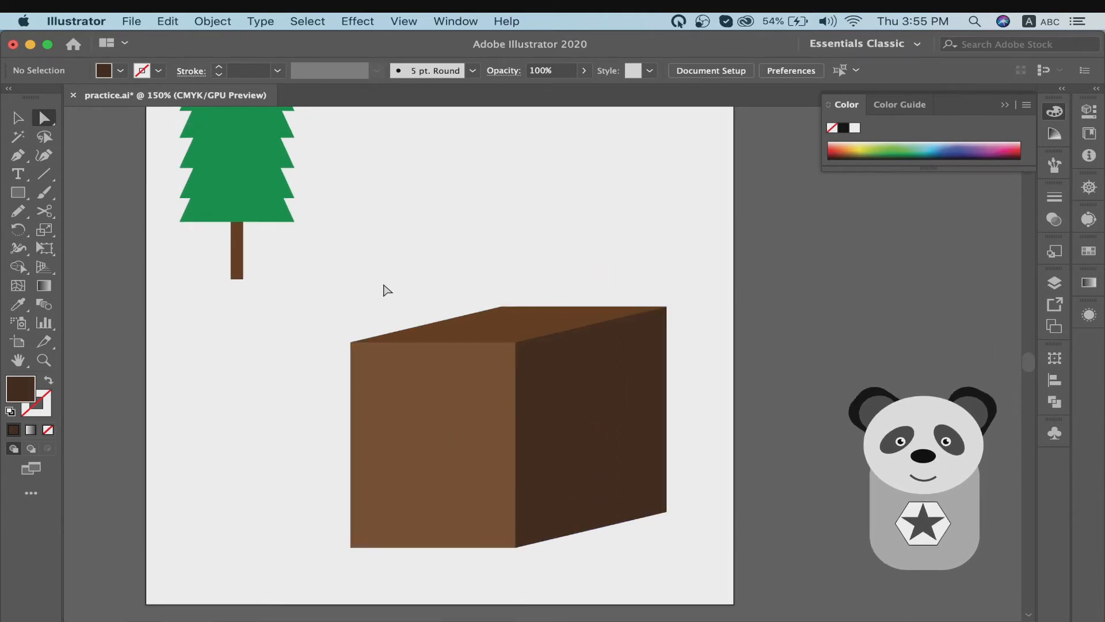
left_click_drag(387, 290, 685, 589)
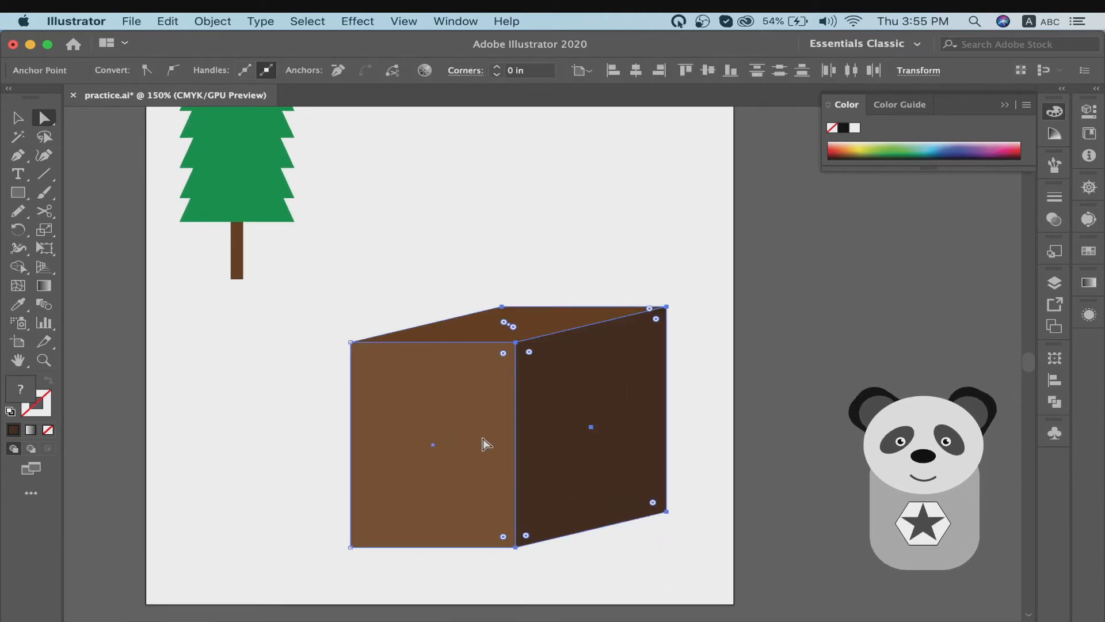
left_click(643, 581)
left_click_drag(375, 284, 709, 543)
left_click(562, 585)
scroll(460, 526, "down", 3)
scroll(461, 526, "left", 2)
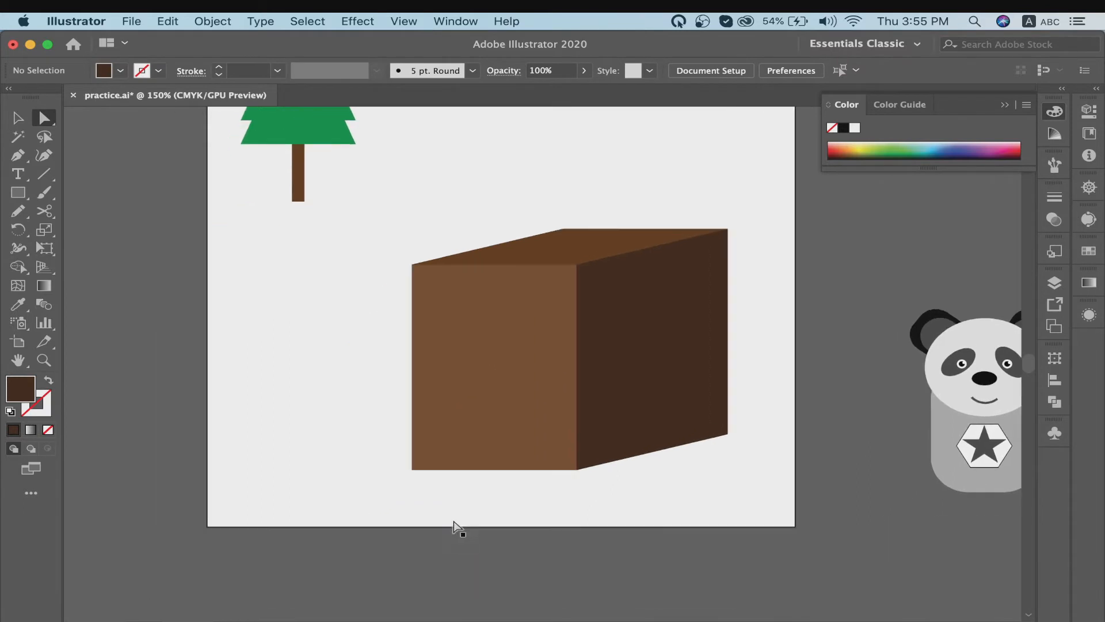
Try rounding the front face's lower-left corner to a 0.22 in radius, and undo it
left_click(412, 470)
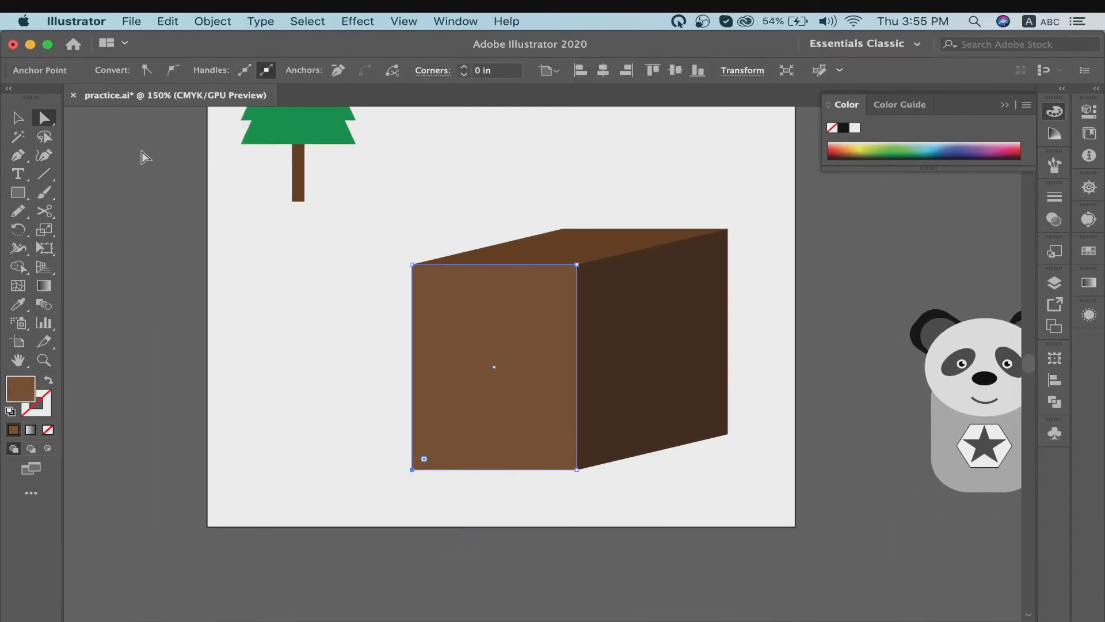
left_click_drag(426, 460, 445, 442)
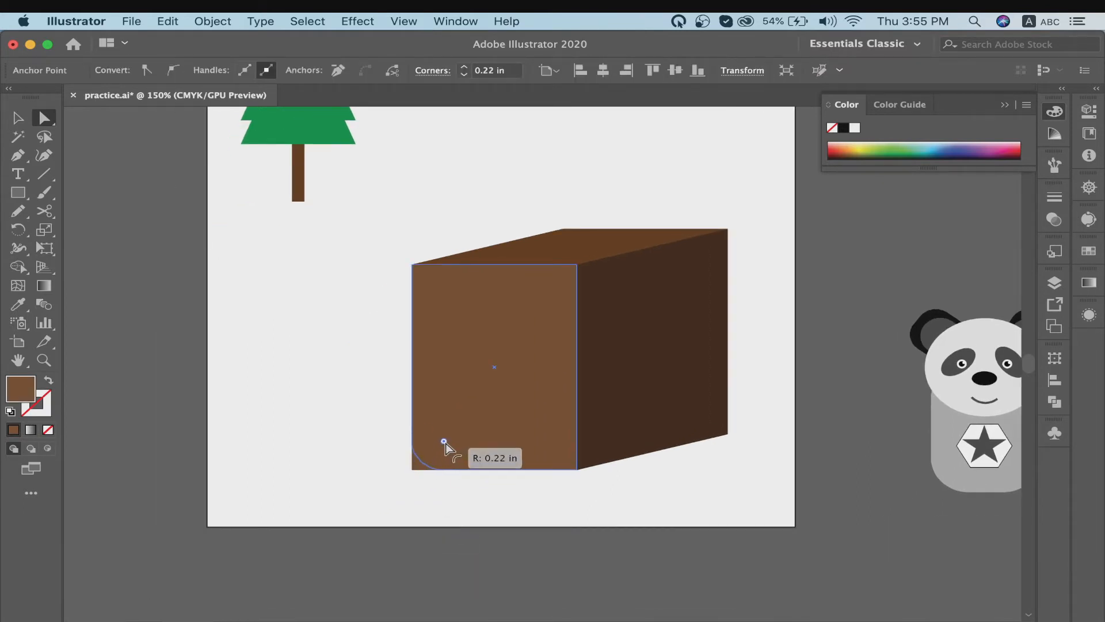
left_click(525, 530)
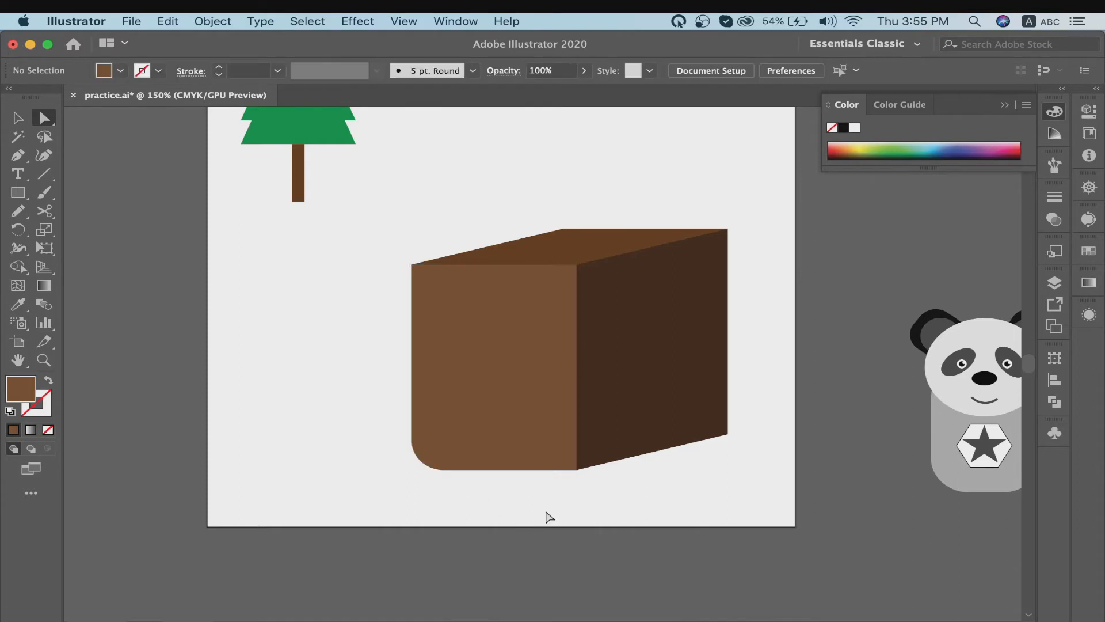
key("super+z")
Select the anchor points on the box's left vertical edge and move them right and slightly up, narrowing the front face to about half
left_click(661, 548)
left_click_drag(520, 489, 524, 497)
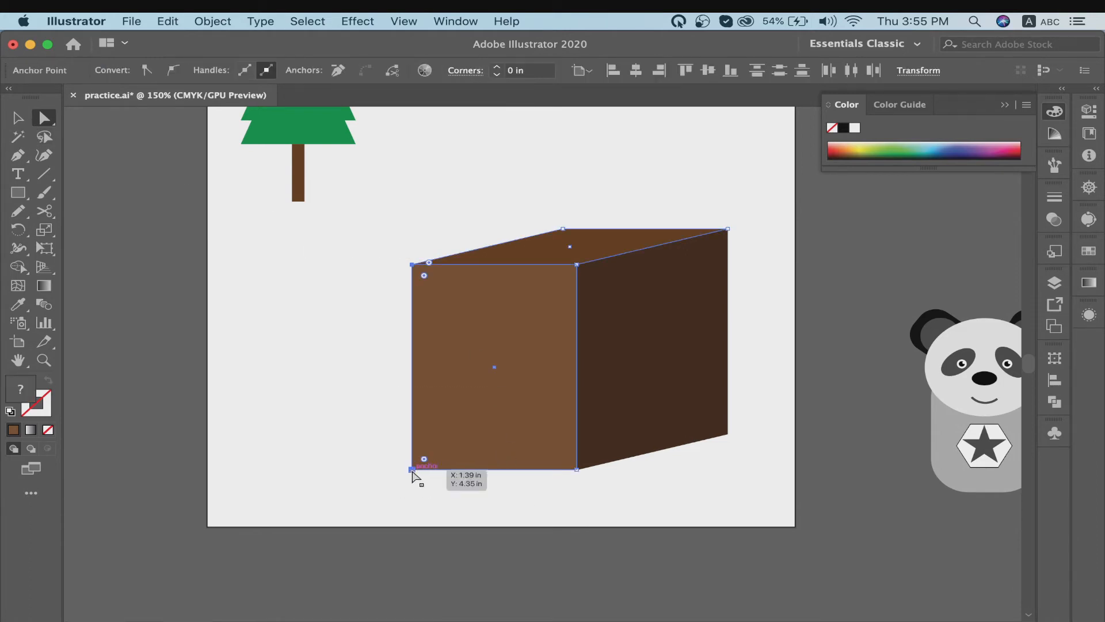
left_click_drag(412, 469, 494, 457)
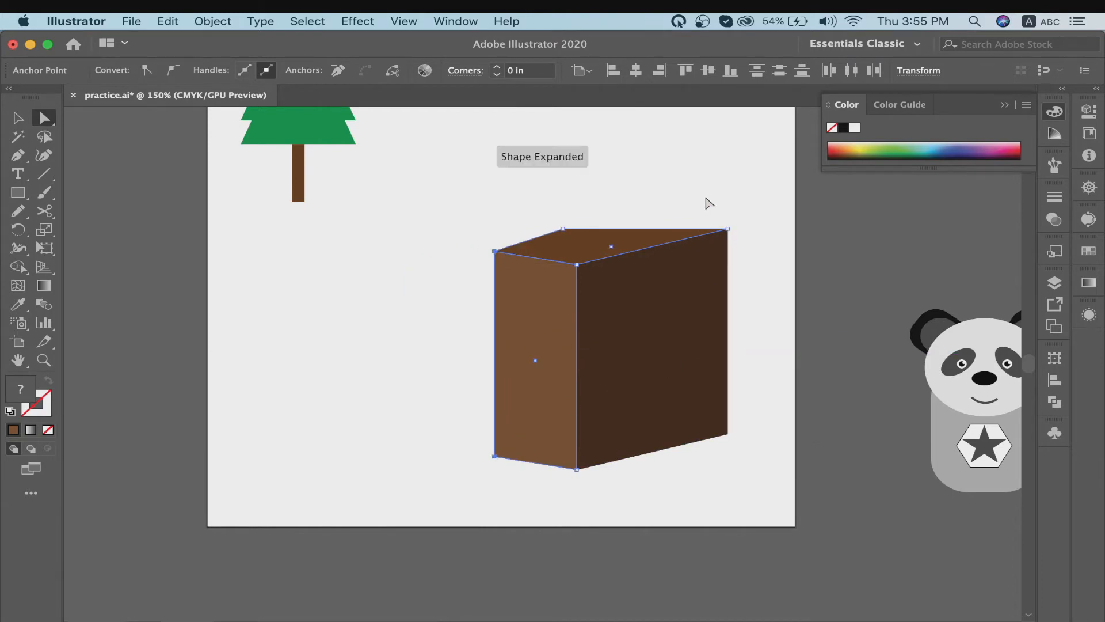
Select the anchor points on the box's right vertical edge, move them left and slightly down to narrow the dark face, and deselect
left_click_drag(708, 203, 818, 471)
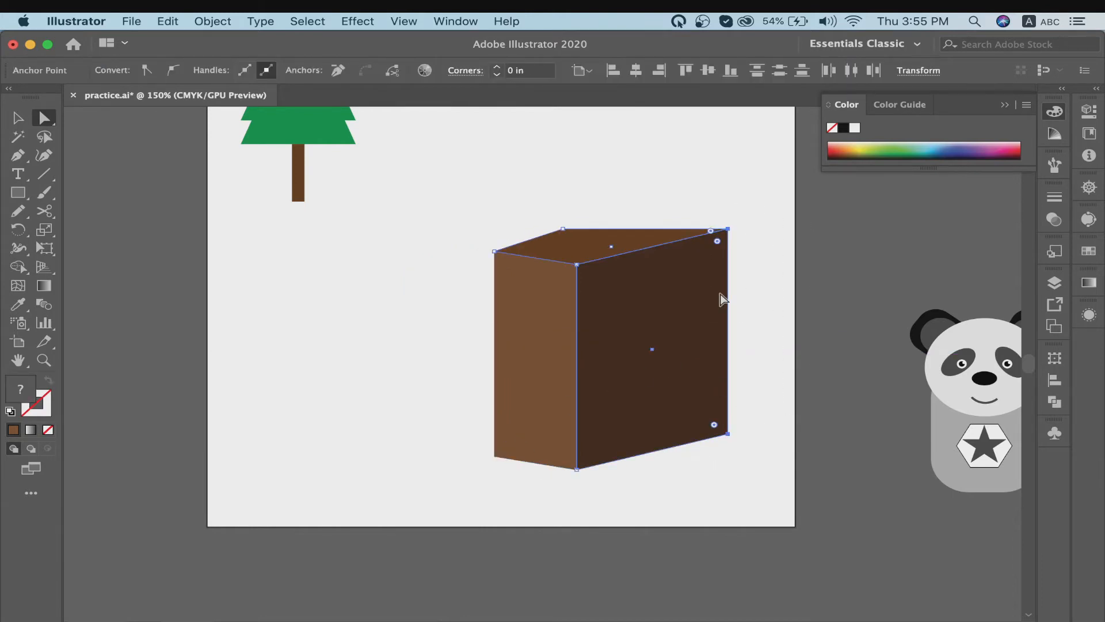
left_click_drag(728, 234, 677, 243)
left_click(741, 264)
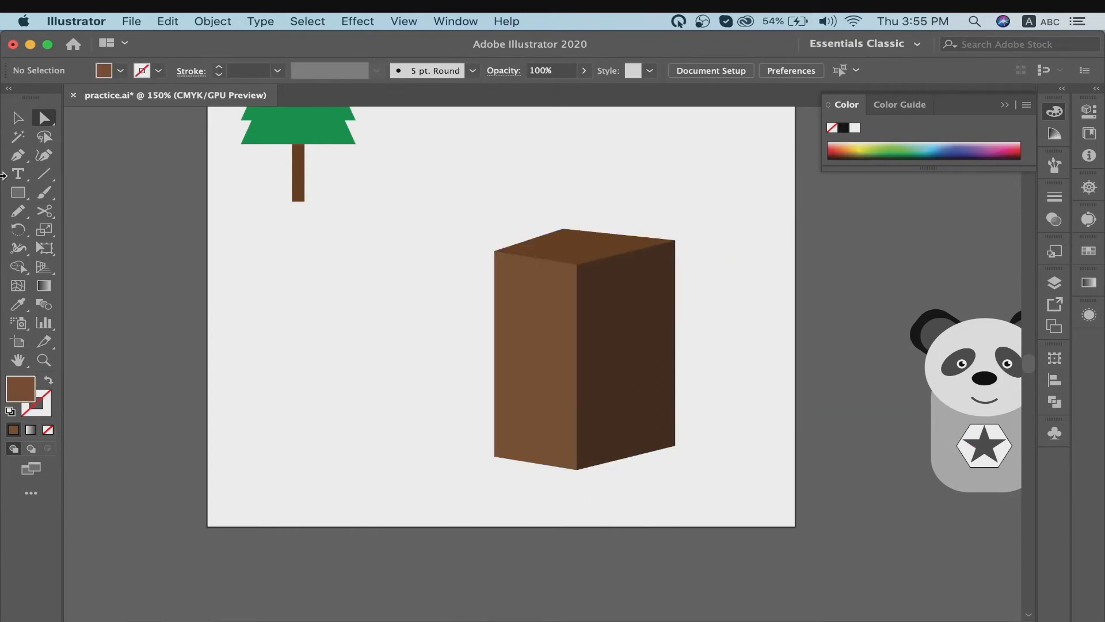
Move the whole box up and right with the Selection tool into the artboard's upper-right corner, and deselect
left_click(18, 117)
key("super+minus")
key("super+minus")
key("super+minus")
left_click_drag(579, 363, 602, 266)
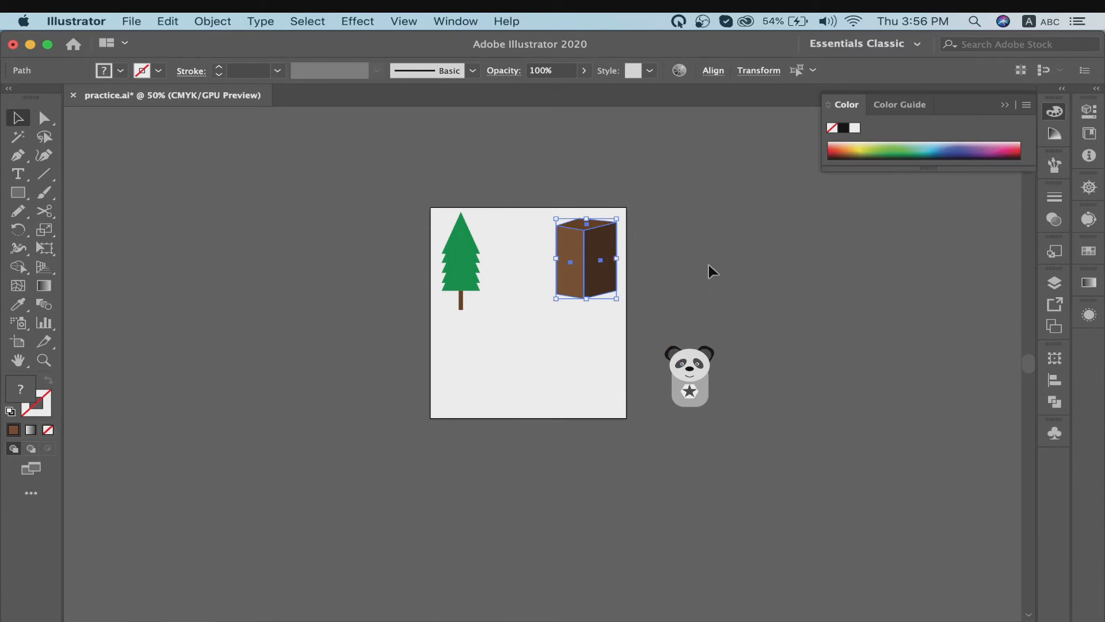
left_click(710, 271)
Draw an upright five-pointed star below the tree and box, centred at about X 1.92 in, Y 3.4 in
key("super+plus")
key("super+plus")
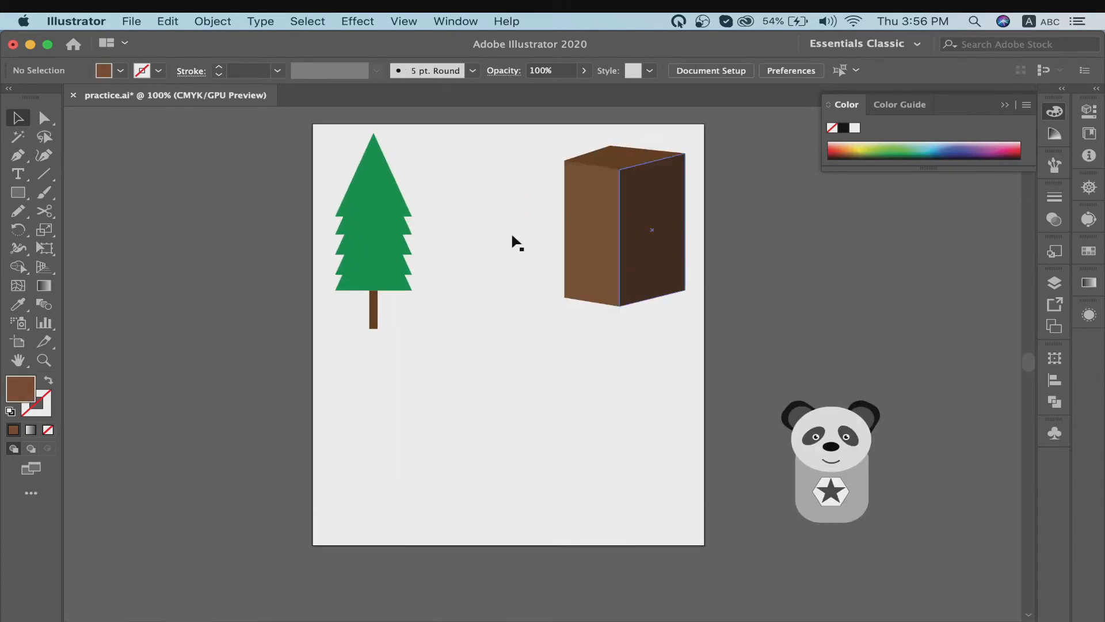
left_click(33, 201)
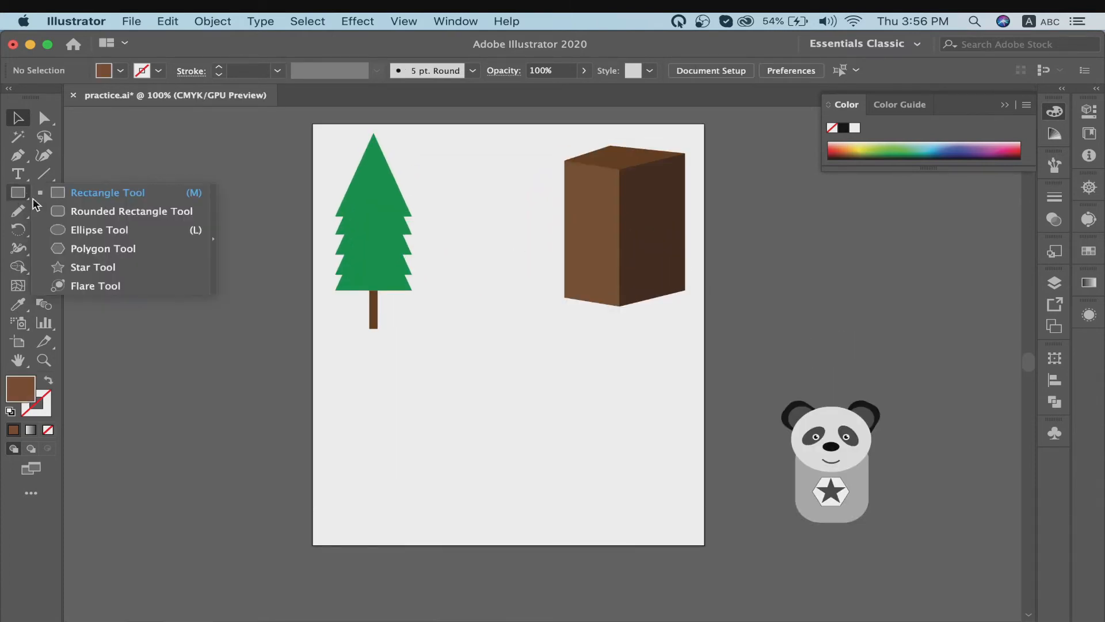
left_click(95, 267)
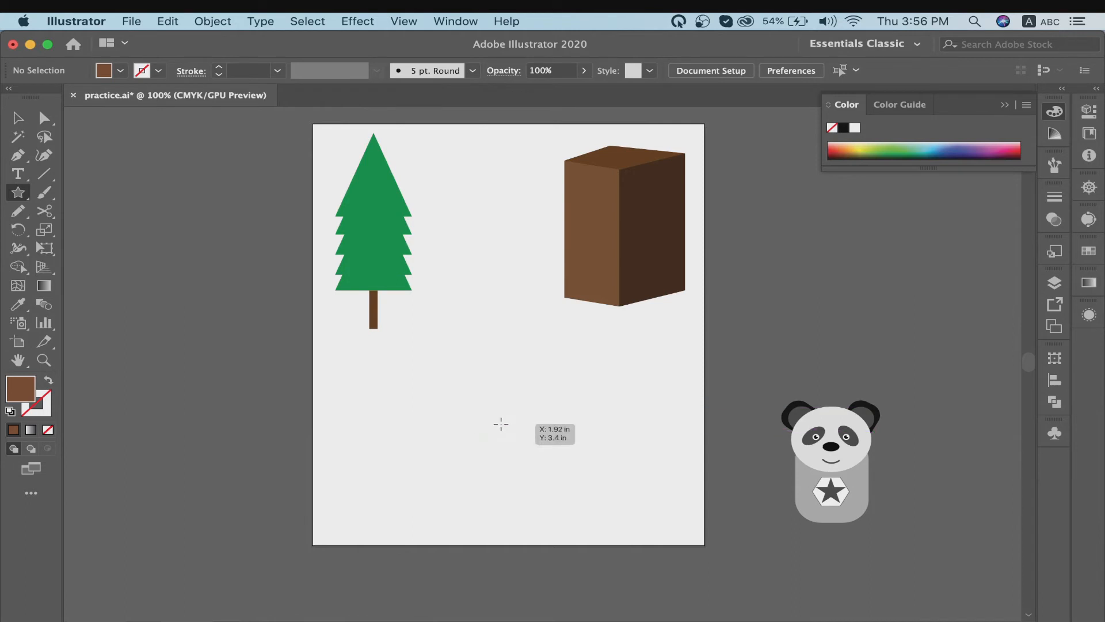
left_click_drag(500, 422, 501, 348)
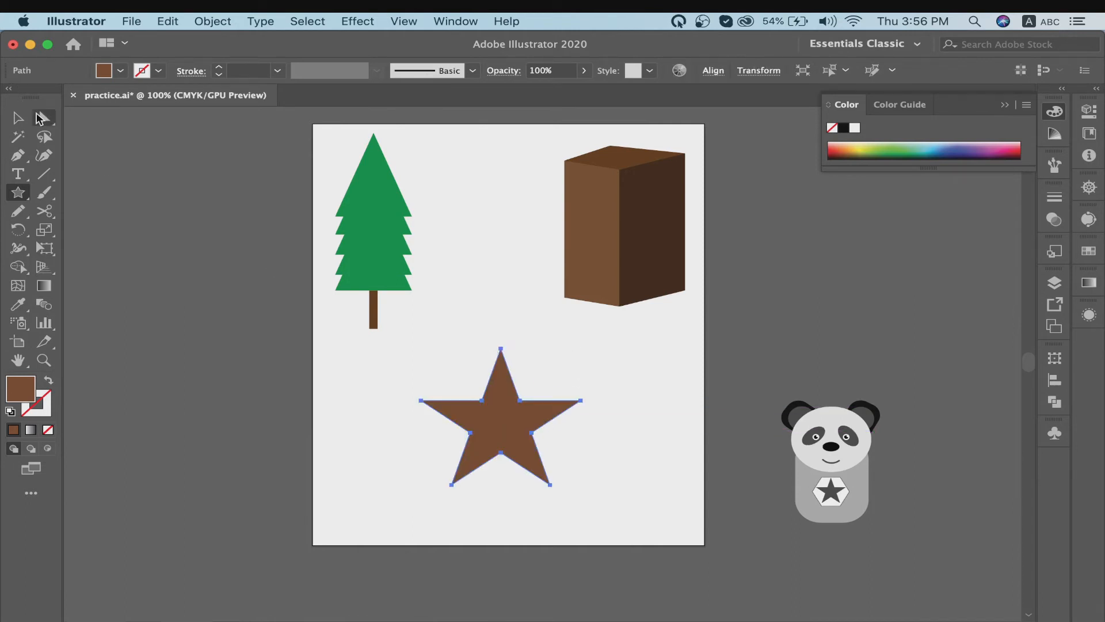
Try rounding all the star's corners at once with its live corner widgets, and undo it
key("super+equal")
key("super+equal")
key("super+equal")
left_click(44, 118)
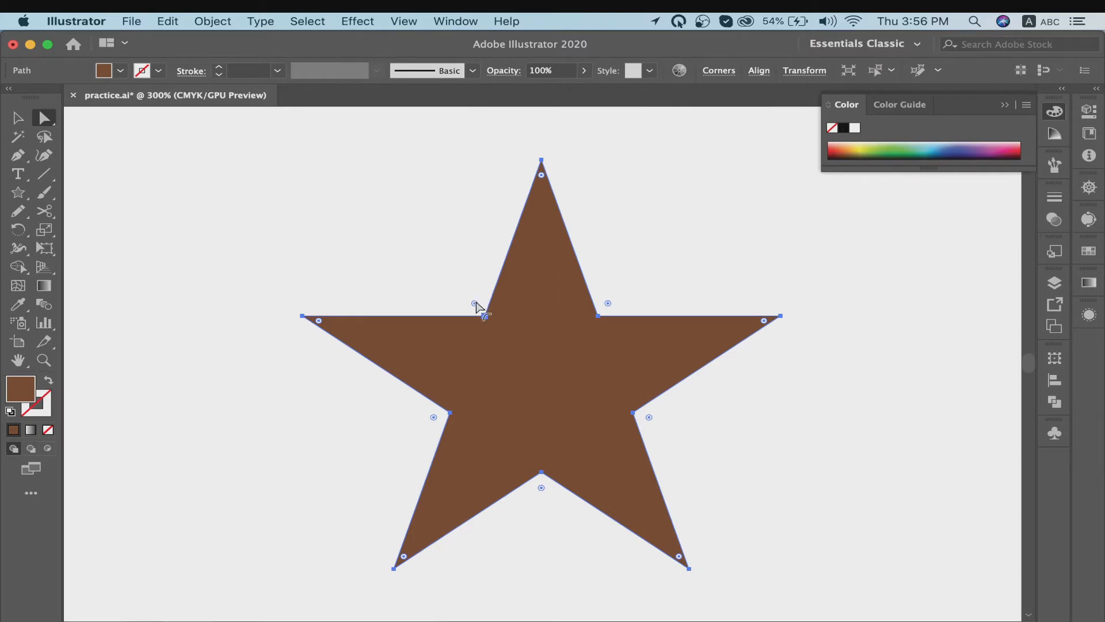
left_click_drag(475, 305, 455, 273)
left_click(18, 117)
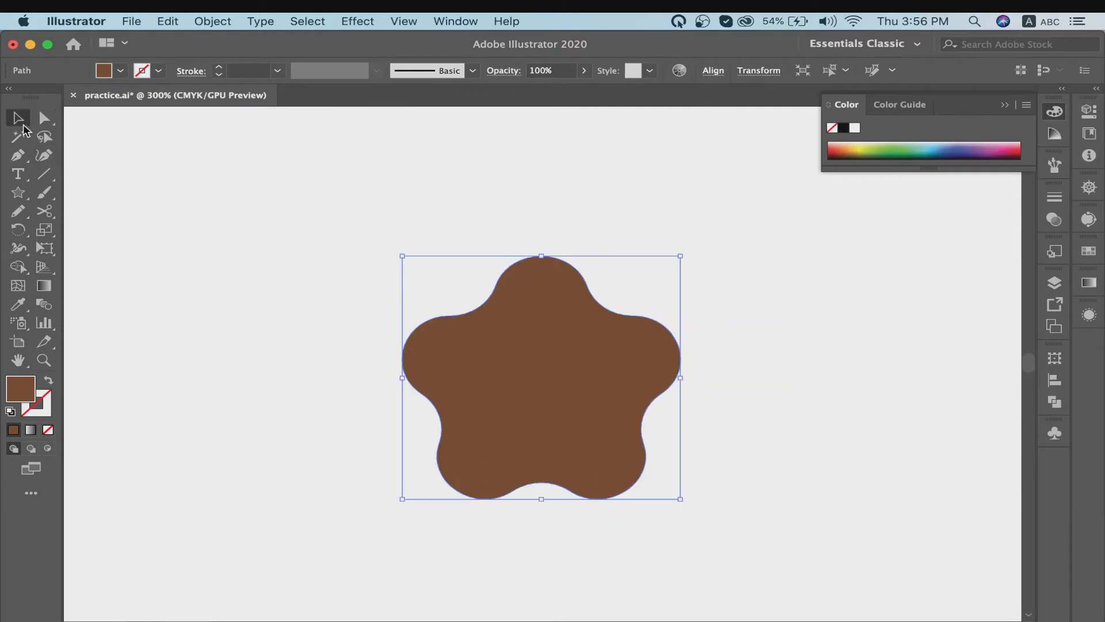
left_click(179, 296)
key("super+z")
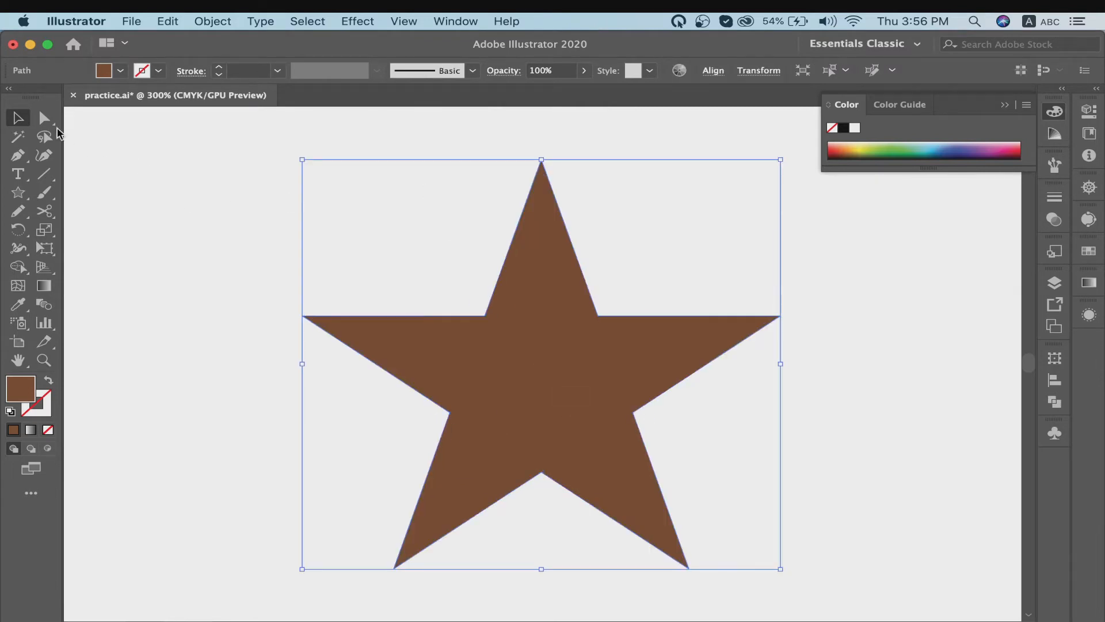
Select the star's five inner corner anchor points with Direct Selection and round them to a 0.32 in radius
key("a")
left_click(541, 160)
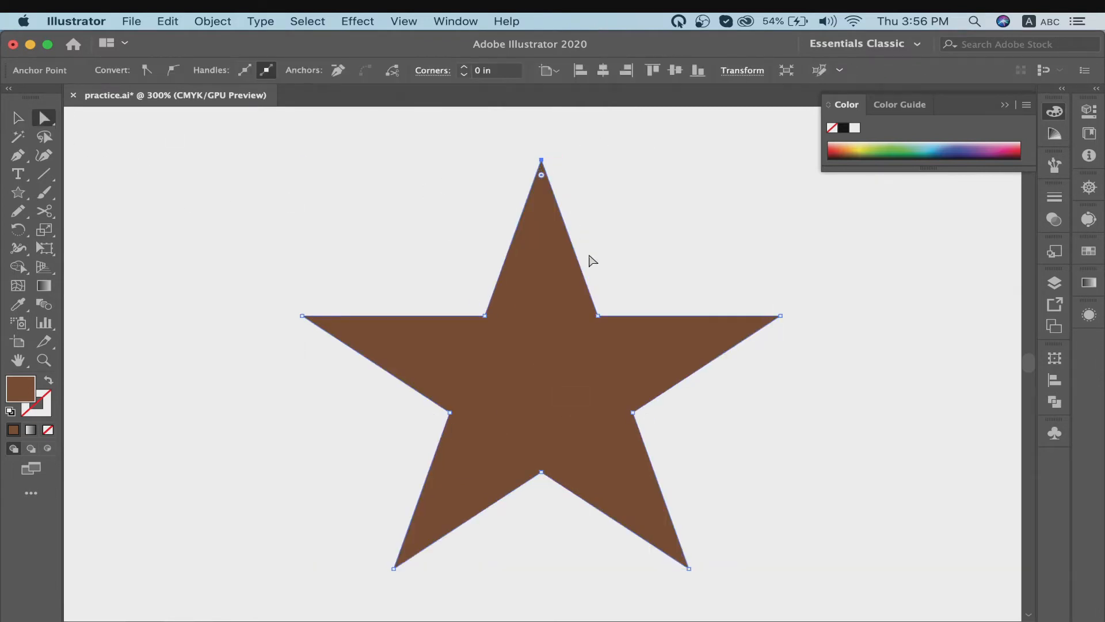
left_click(485, 316)
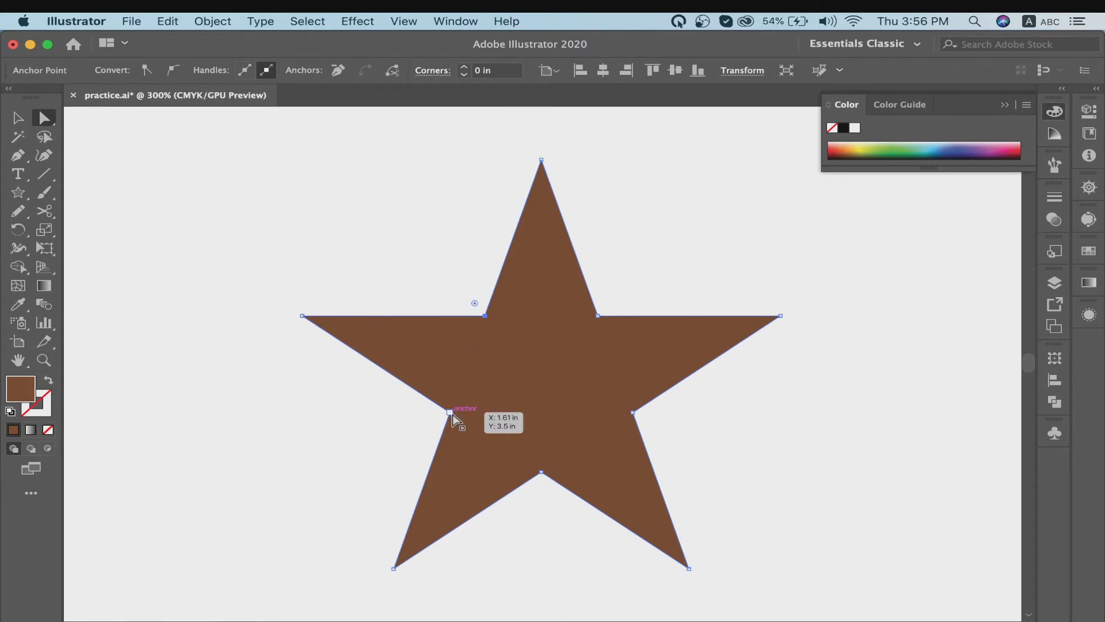
left_click(450, 412, "shift")
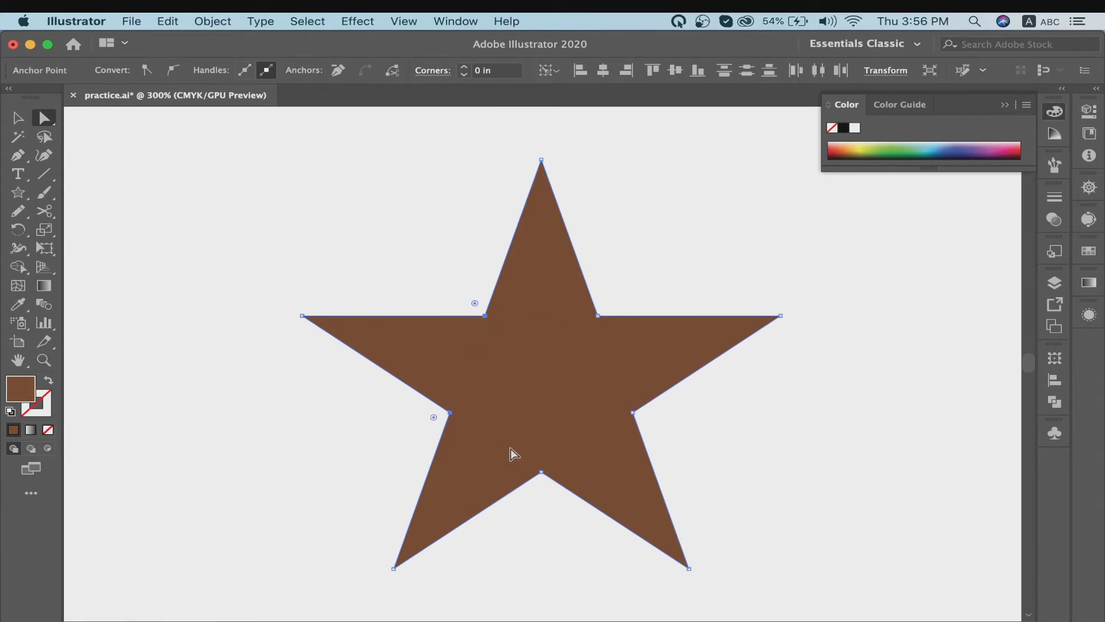
left_click(542, 472, "shift")
left_click(633, 413, "shift")
left_click_drag(476, 305, 420, 233)
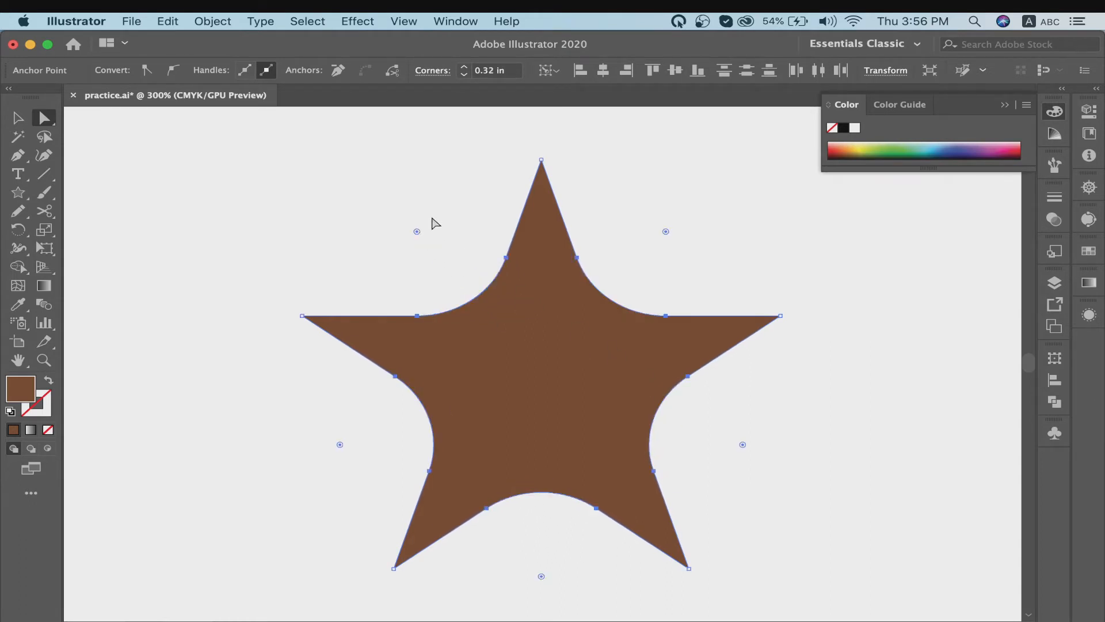
Reset the star's inner corners to sharp, and round them again to the maximum radius of 0.86 in
left_click_drag(420, 234, 548, 406)
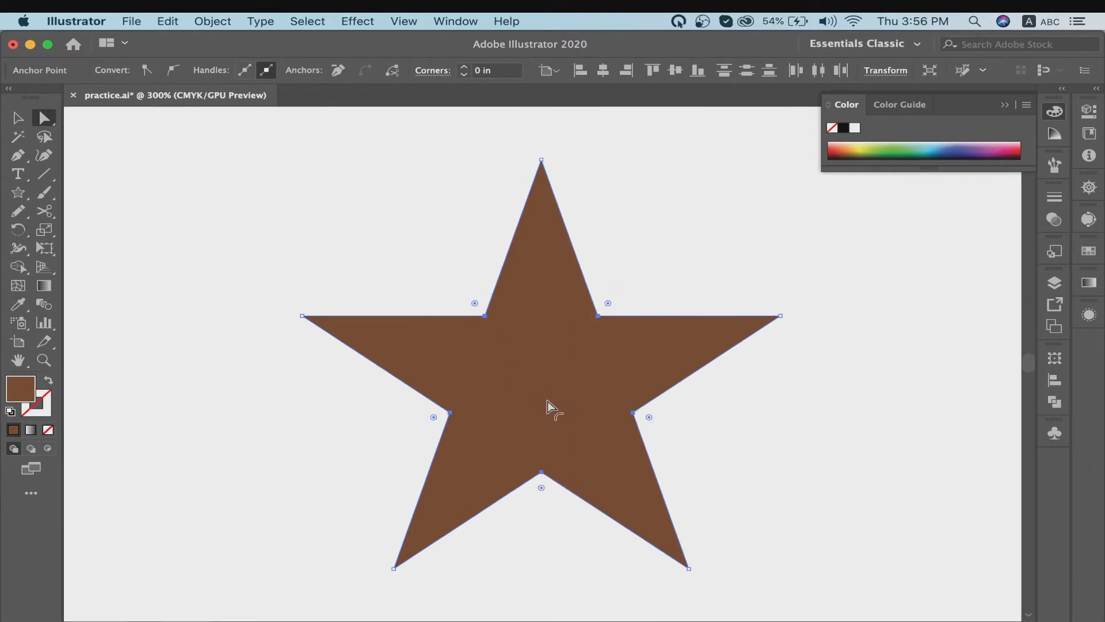
left_click_drag(473, 307, 352, 133)
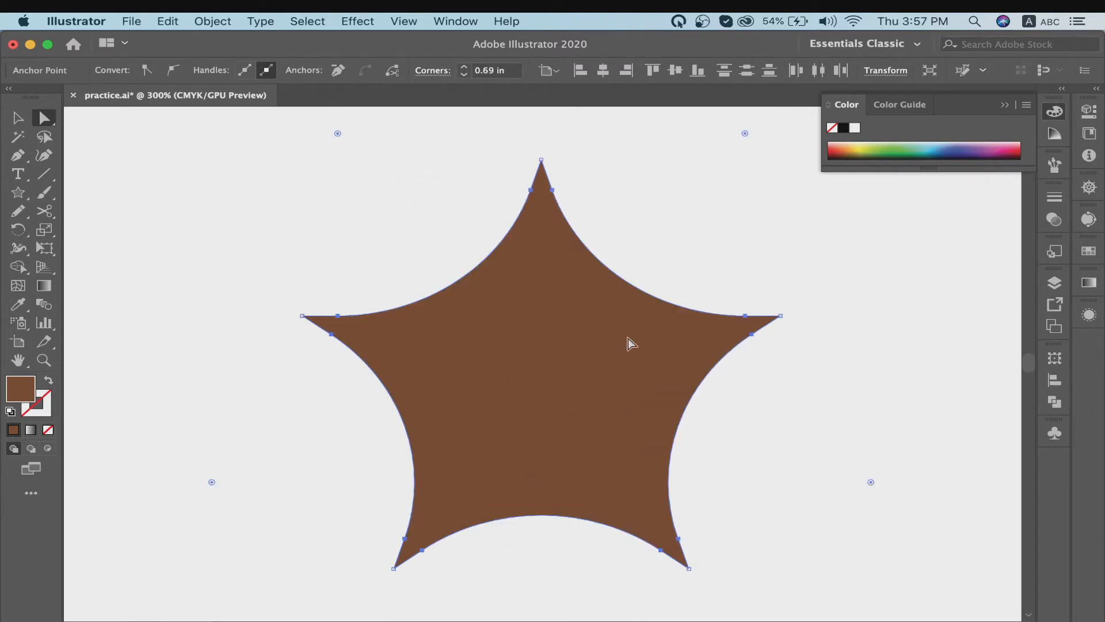
left_click_drag(337, 133, 277, 97)
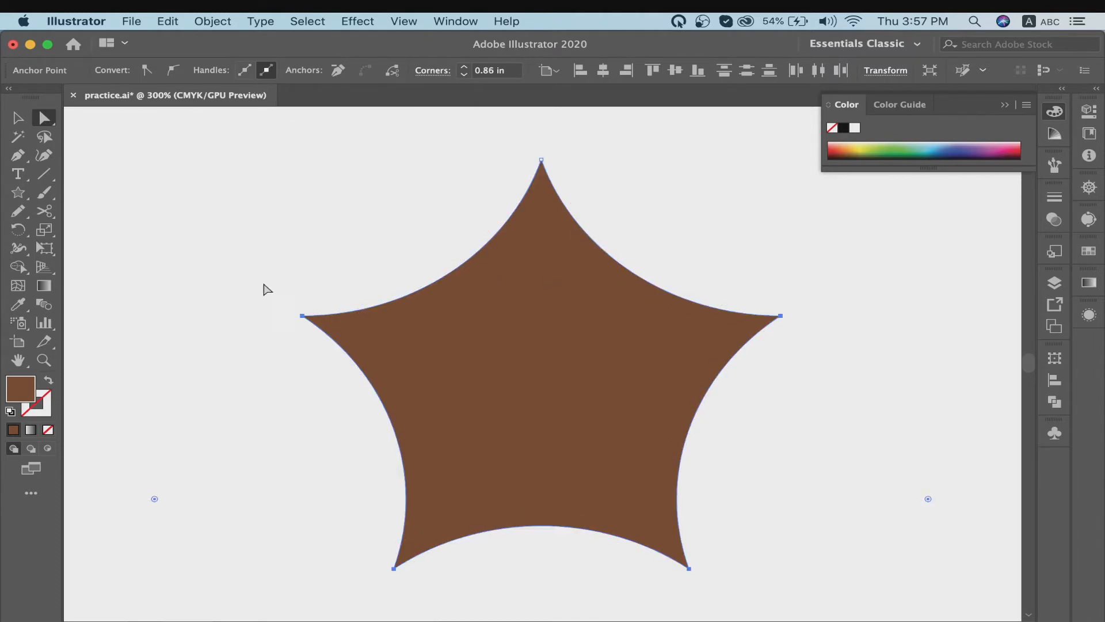
left_click_drag(156, 501, 88, 528)
Fill the star with orange d86d25 and deselect it
key("super+minus")
key("super+minus")
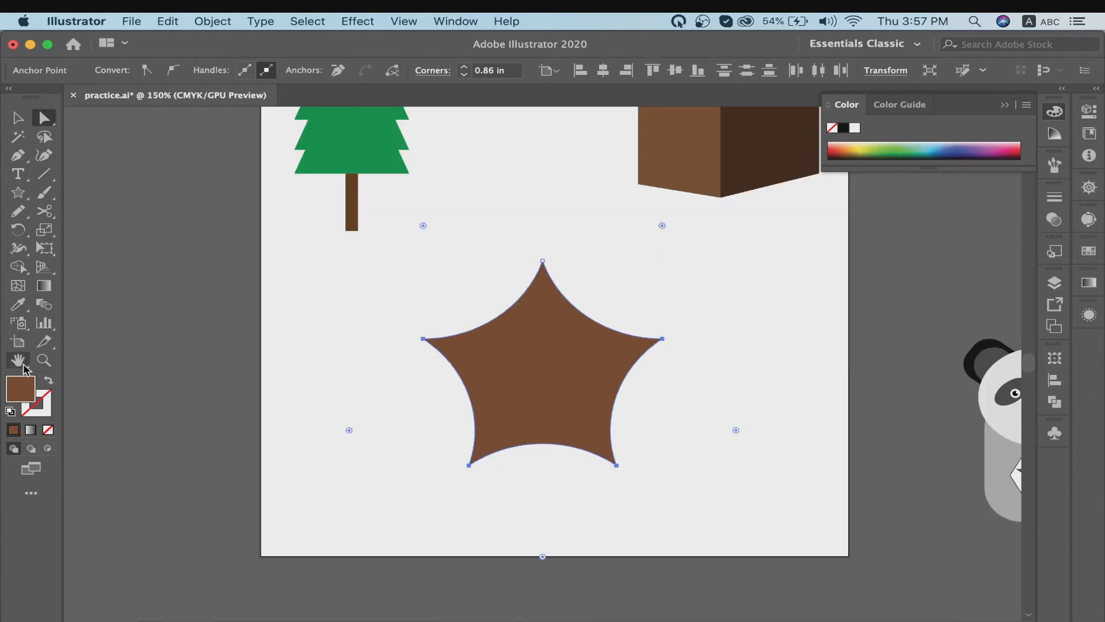
double_click(27, 388)
left_click(468, 388)
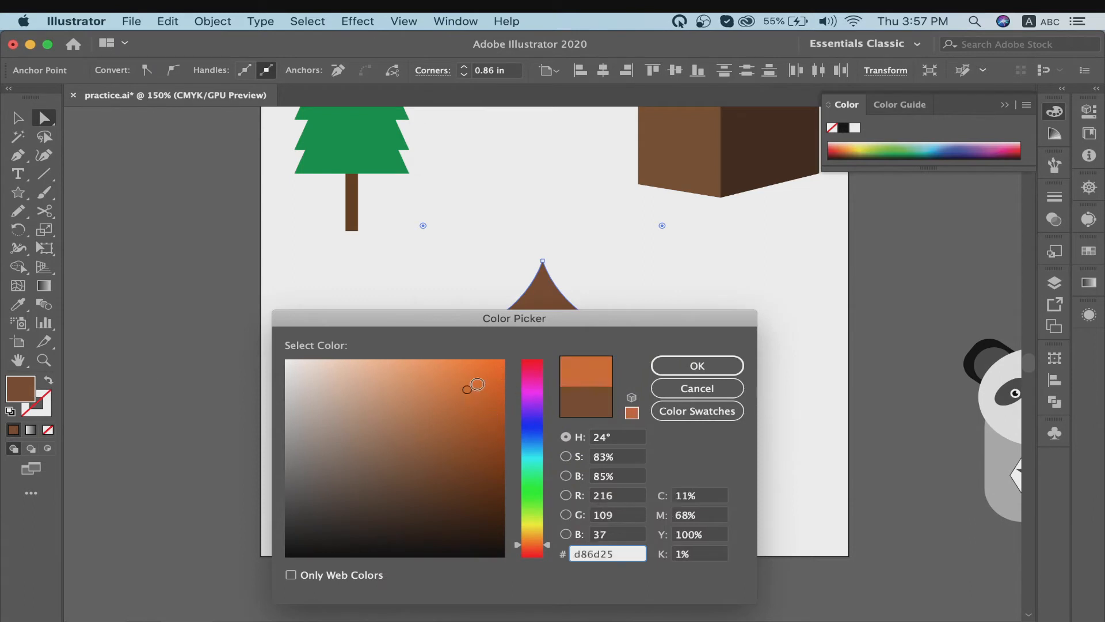
left_click(685, 363)
left_click(23, 120)
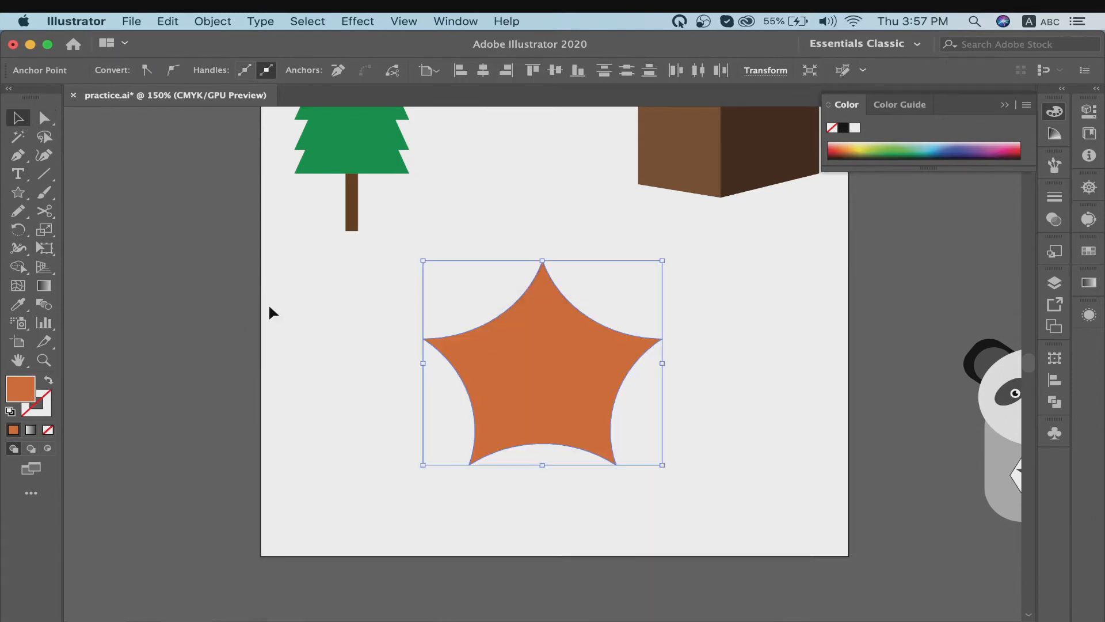
left_click(268, 305)
Move the orange star up the artboard so its top point sits between the tree and the box
scroll(595, 353, "up", 2)
left_click_drag(545, 449, 554, 303)
scroll(554, 303, "up", 5)
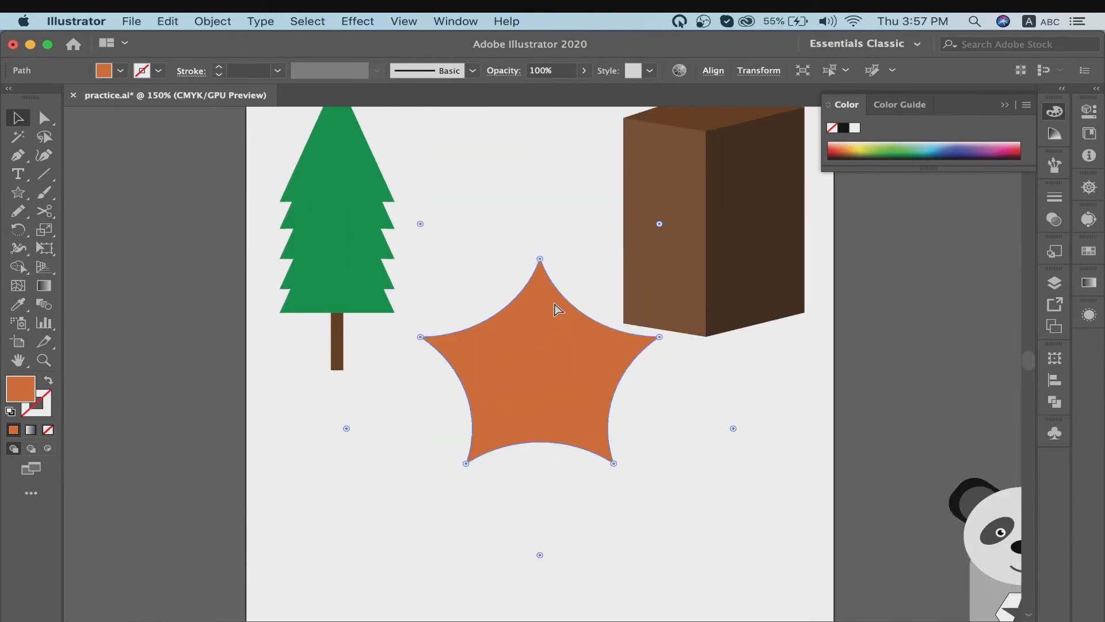
Select the tree, box and star together and move them off the artboard onto the pasteboard at its left
key("super+minus")
key("super+minus")
key("super+a")
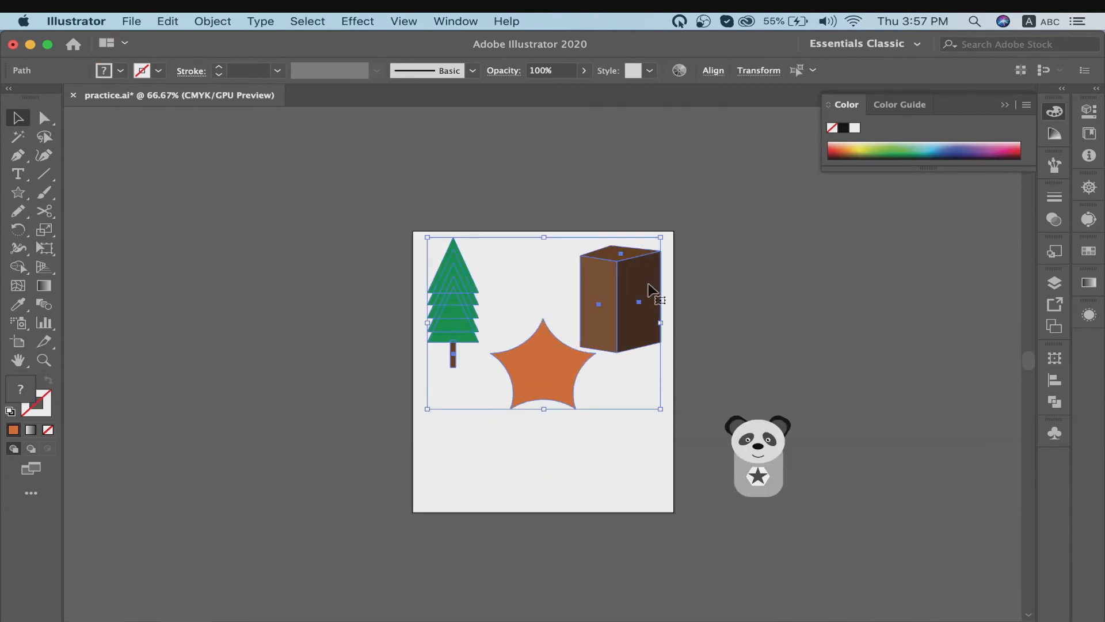
left_click_drag(649, 292, 360, 366)
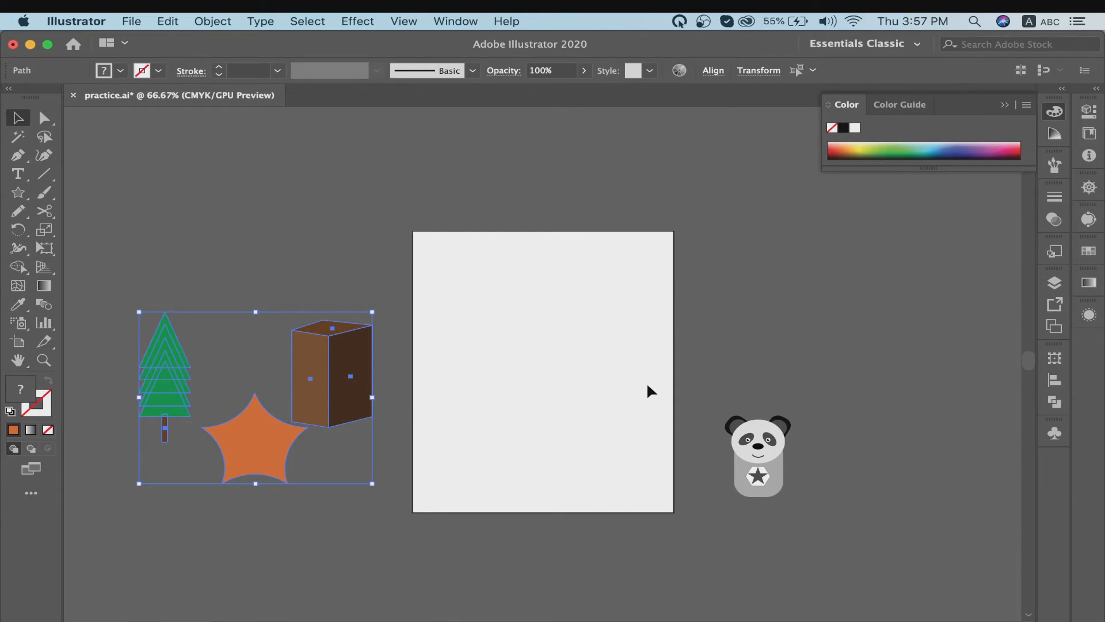
scroll(489, 426, "down", 3)
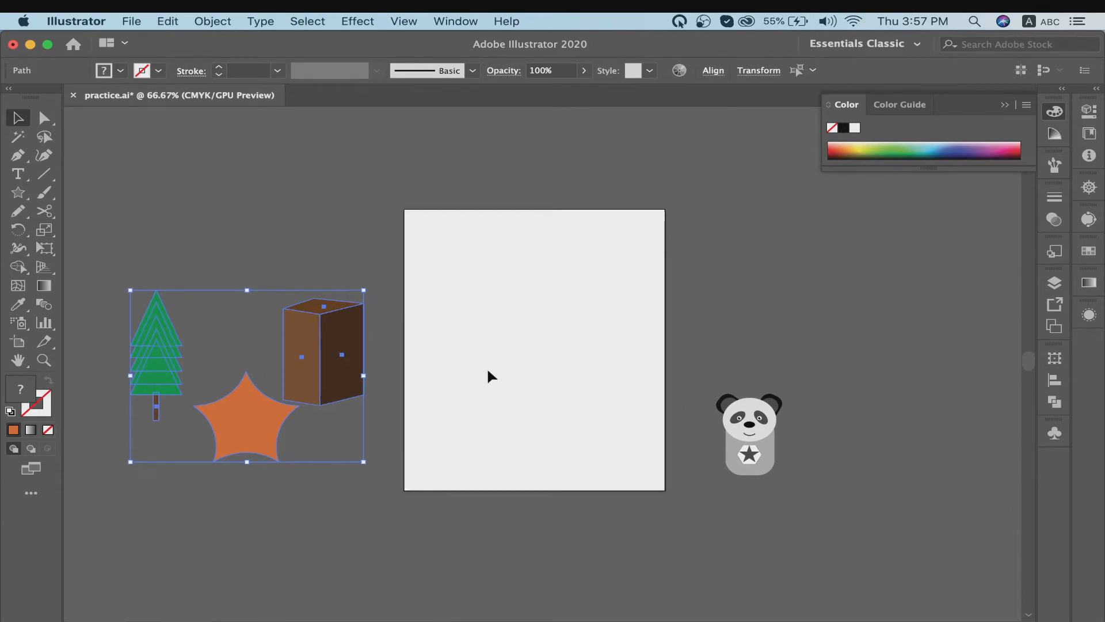
left_click(23, 197)
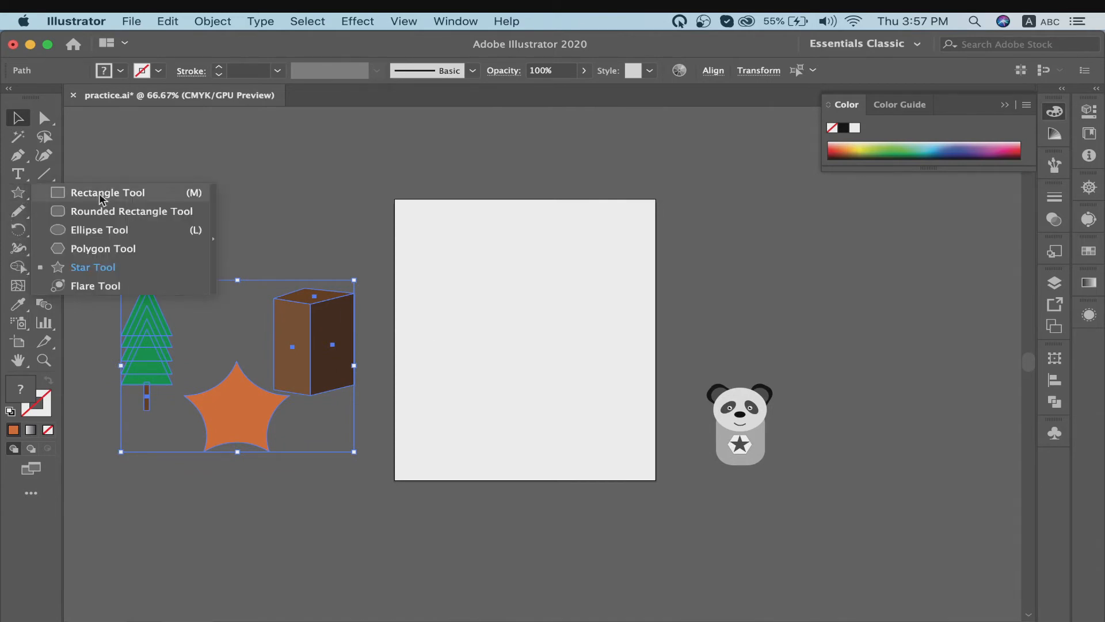
right_click(475, 194)
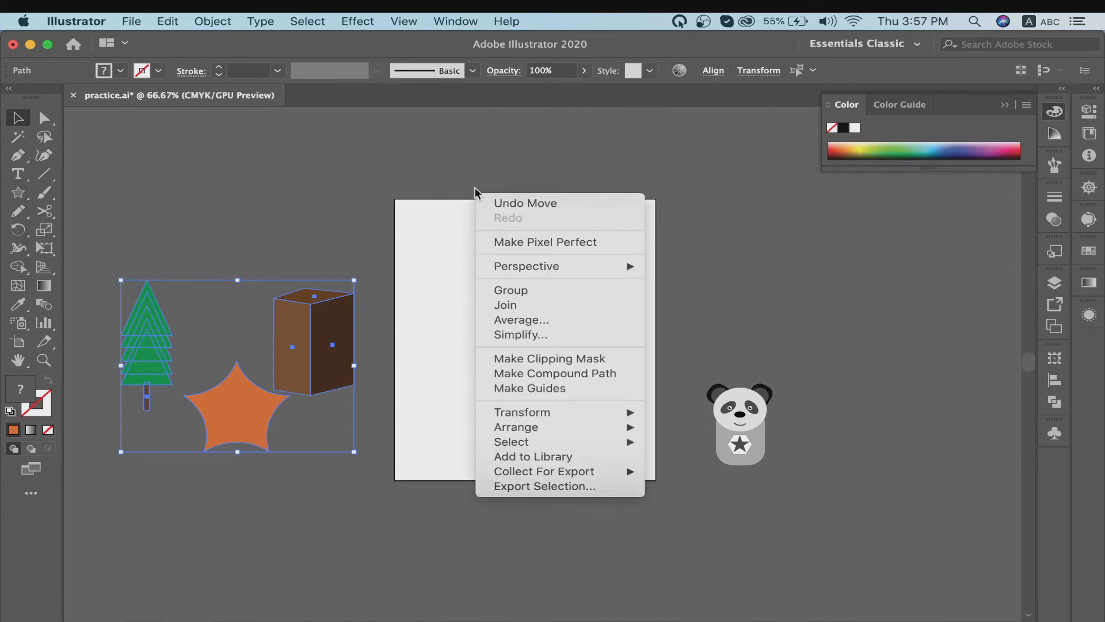
left_click(411, 169)
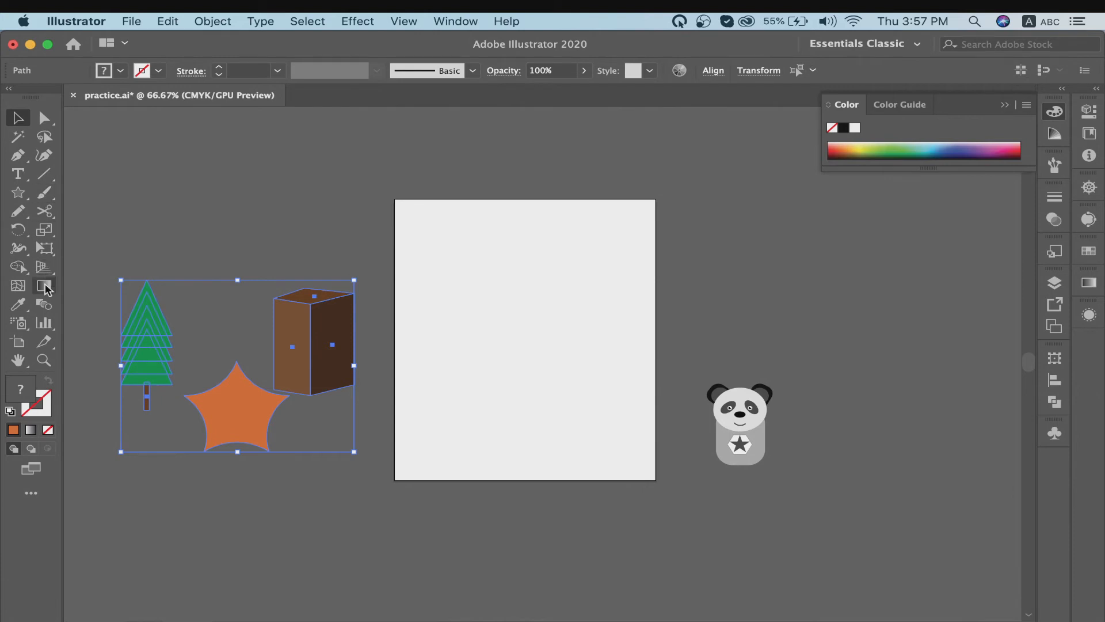
Draw a small rectangle above the artboard and duplicate it twice to make an evenly spaced row of three
left_click(25, 194)
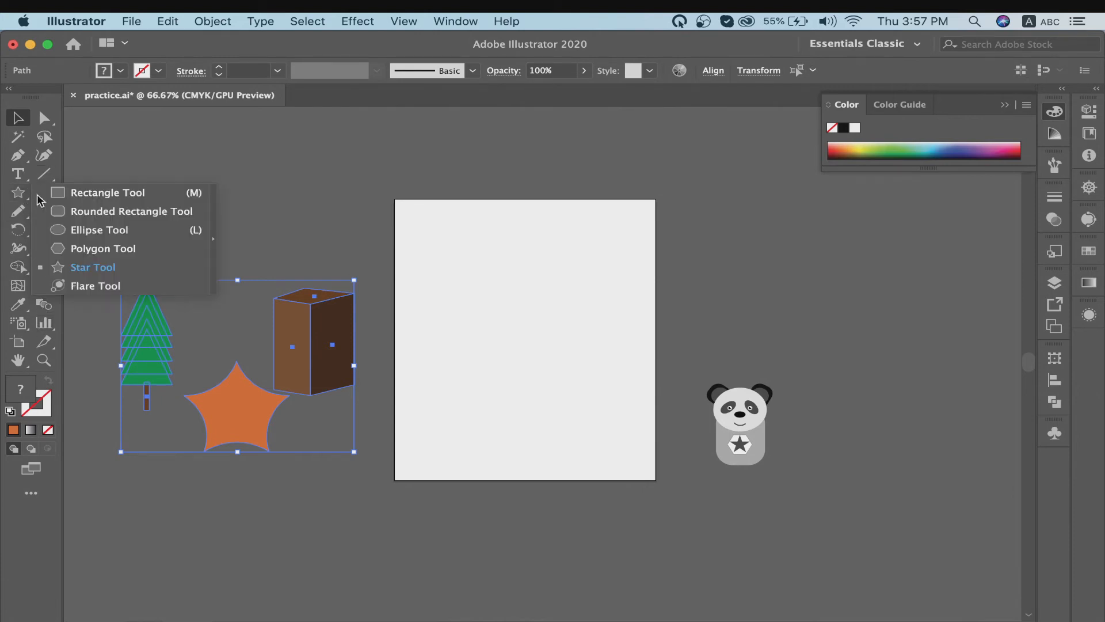
left_click(101, 194)
left_click_drag(410, 152, 604, 176)
key("v")
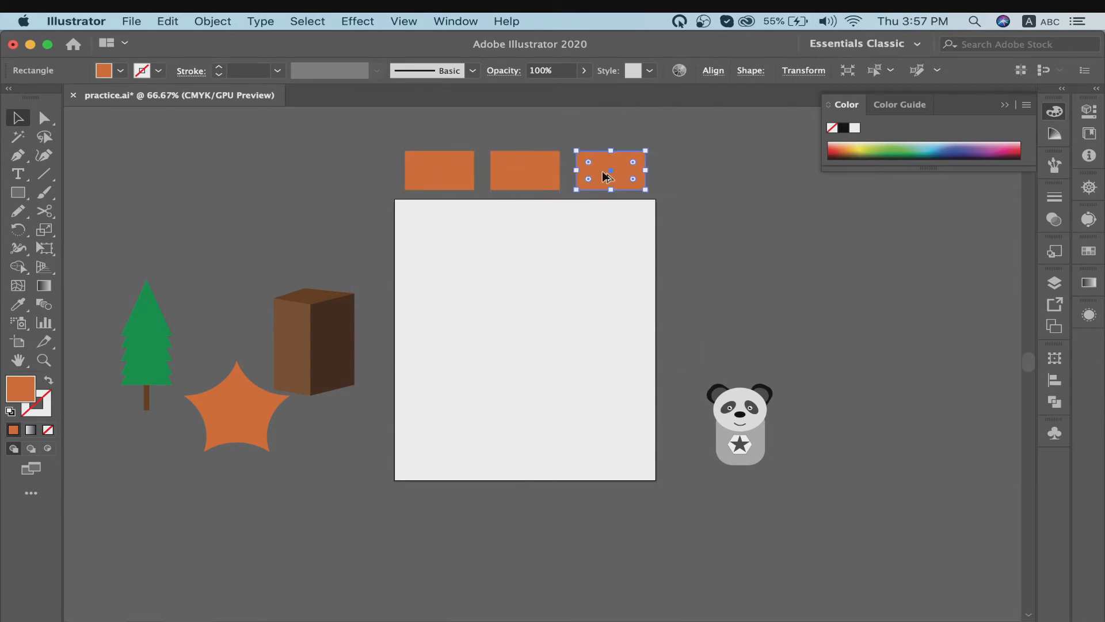
Fill the three rectangles with brown swatches: dark brown for the left, light brown for the middle and medium brown for the right
left_click(436, 173)
left_click(120, 70)
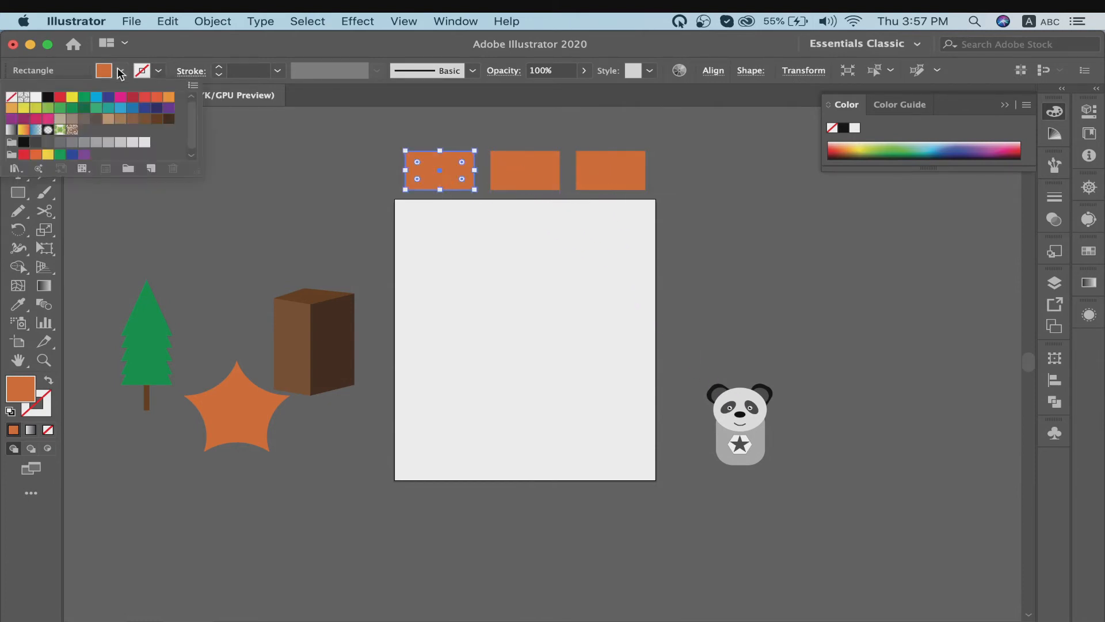
left_click(156, 119)
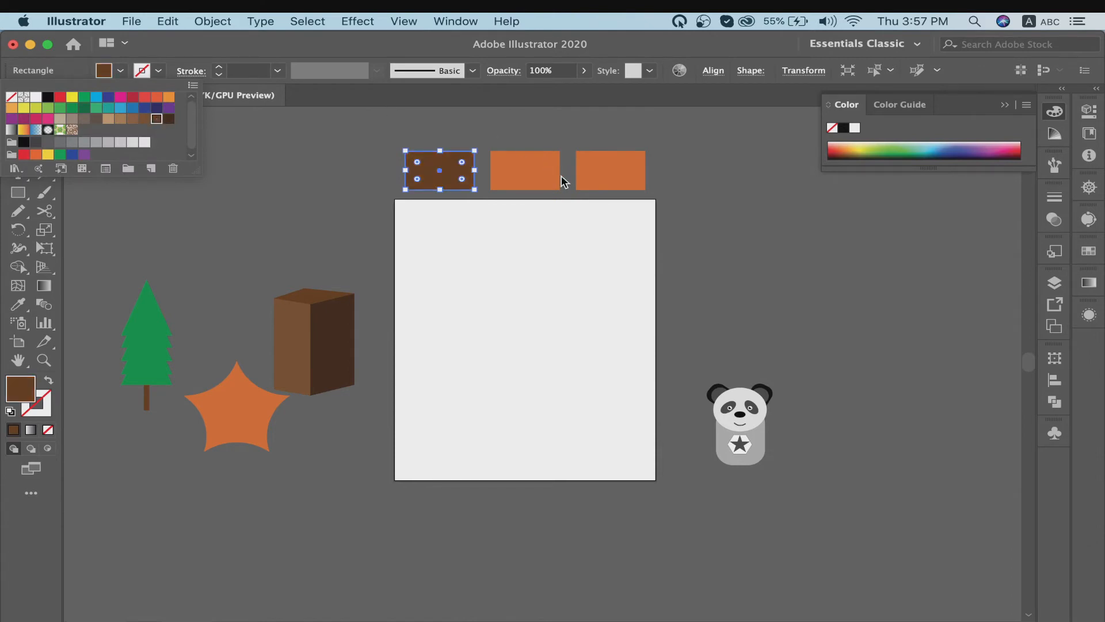
left_click(562, 175)
left_click(534, 176)
left_click(120, 70)
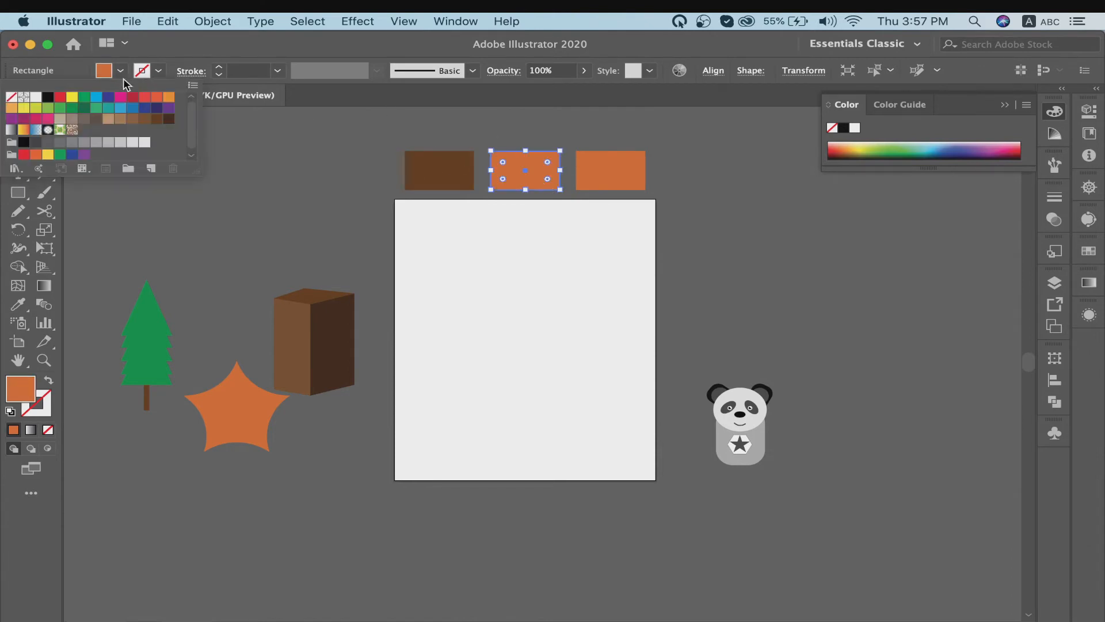
left_click(131, 120)
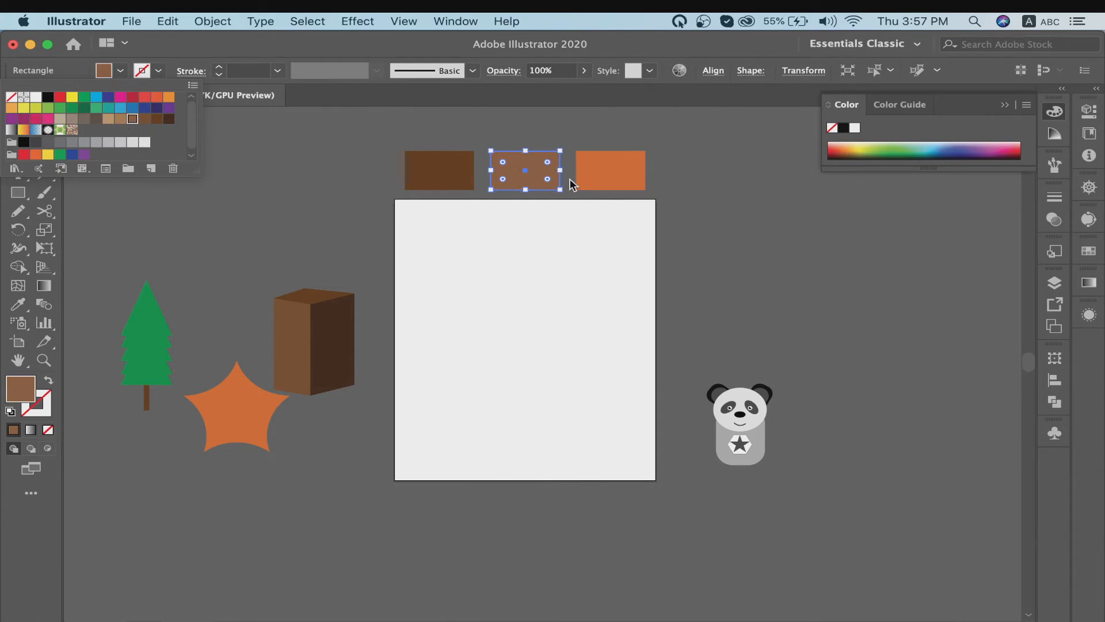
left_click(615, 179)
left_click(120, 71)
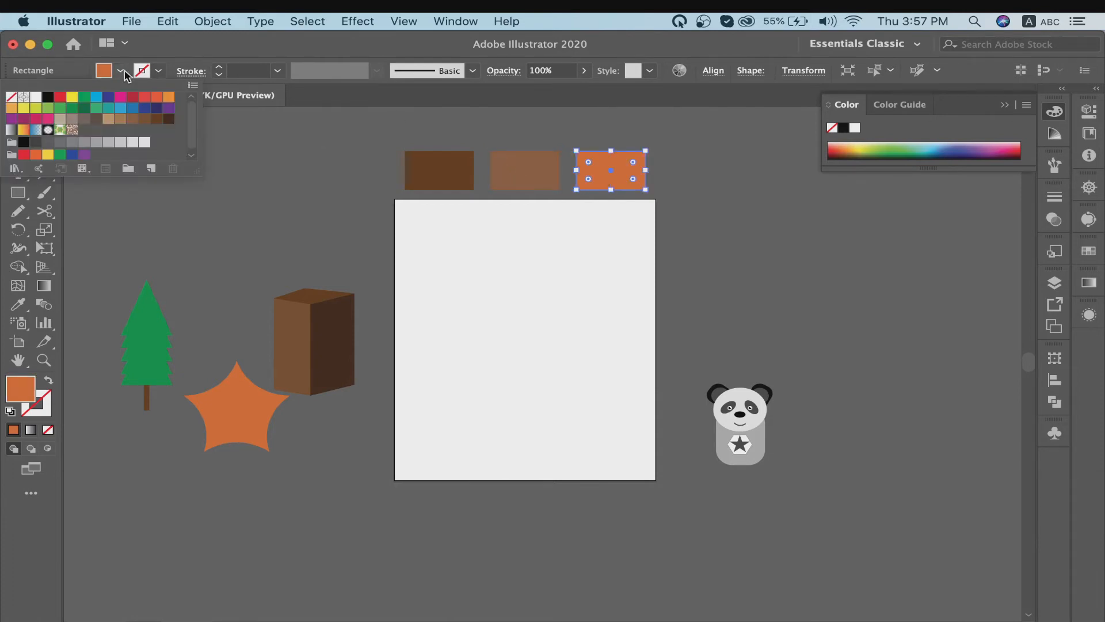
left_click(143, 120)
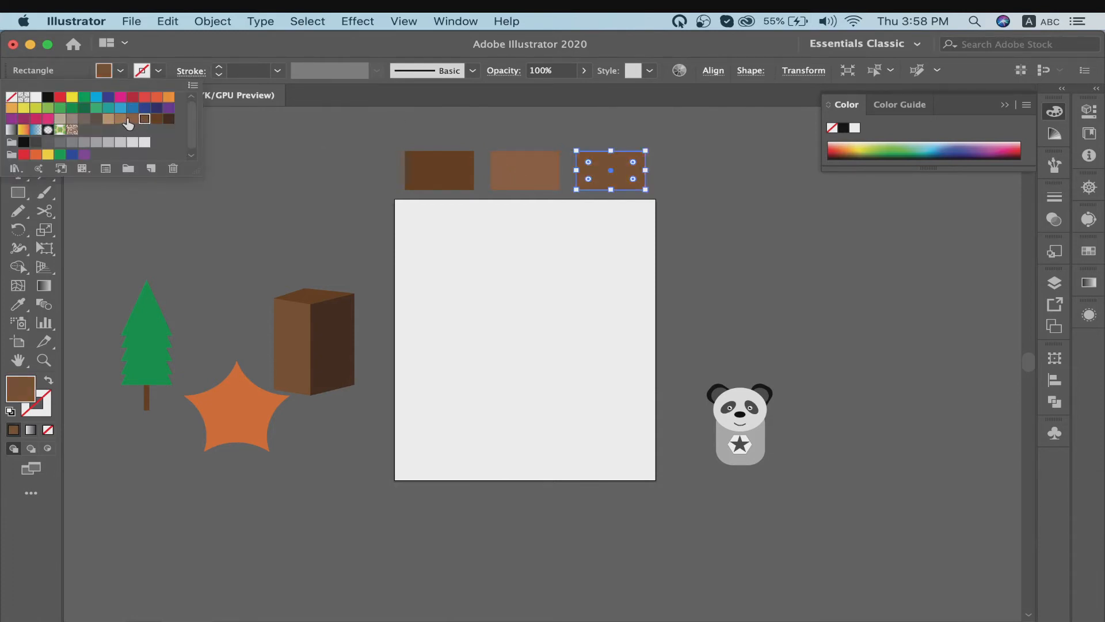
Draw a medium-brown rectangle about 1.7 in wide in the upper-left part of the artboard
left_click(291, 176)
left_click(540, 308)
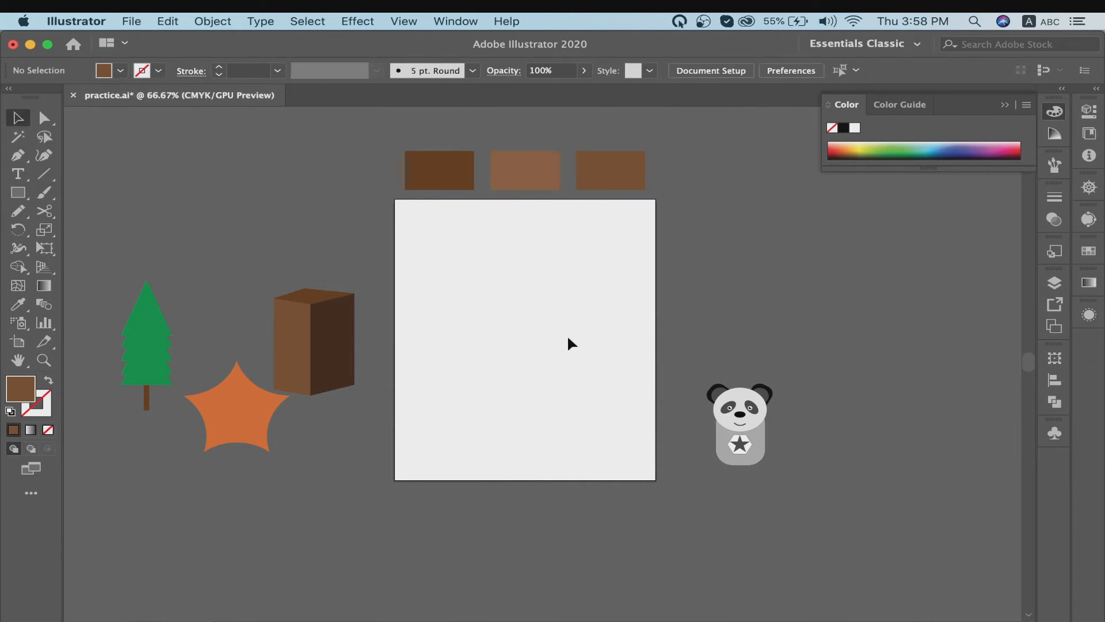
scroll(568, 344, "down", 3)
scroll(567, 343, "right", 3)
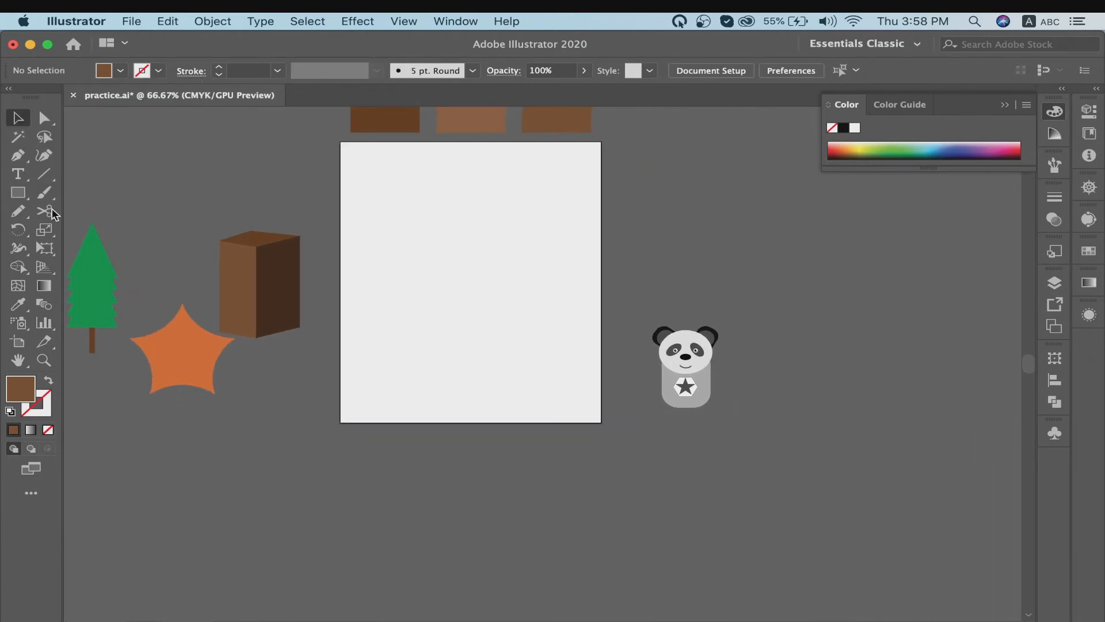
left_click(17, 192)
left_click_drag(382, 180, 491, 278)
key("v")
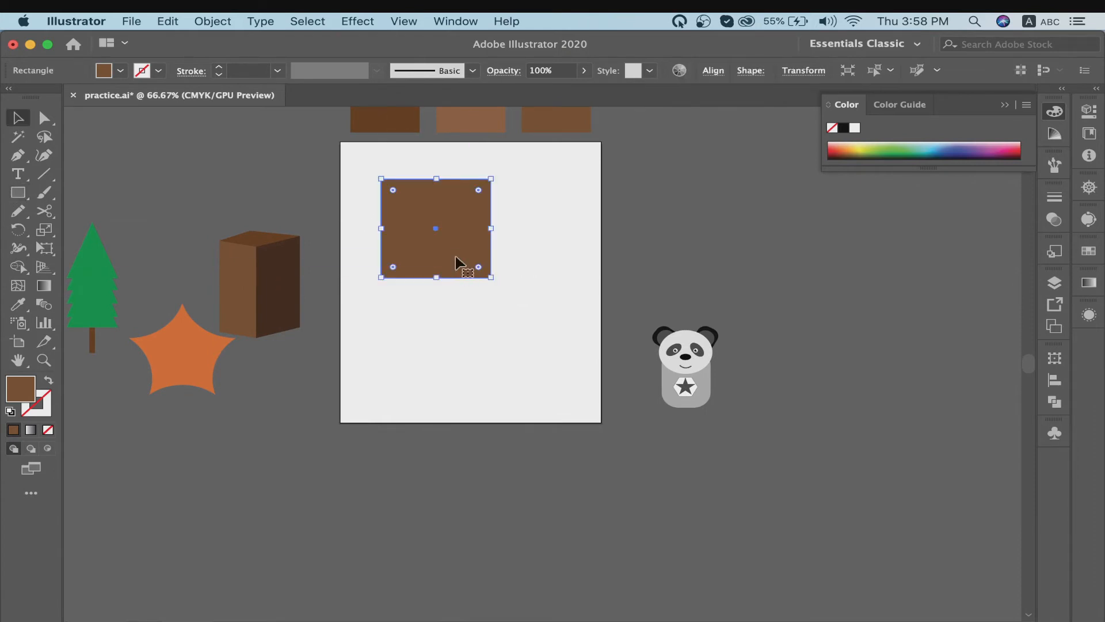
Duplicate the brown rectangle into a two-by-two grid with narrow gaps that fits inside the artboard width
left_click_drag(471, 222, 533, 193)
left_click(436, 194, "shift")
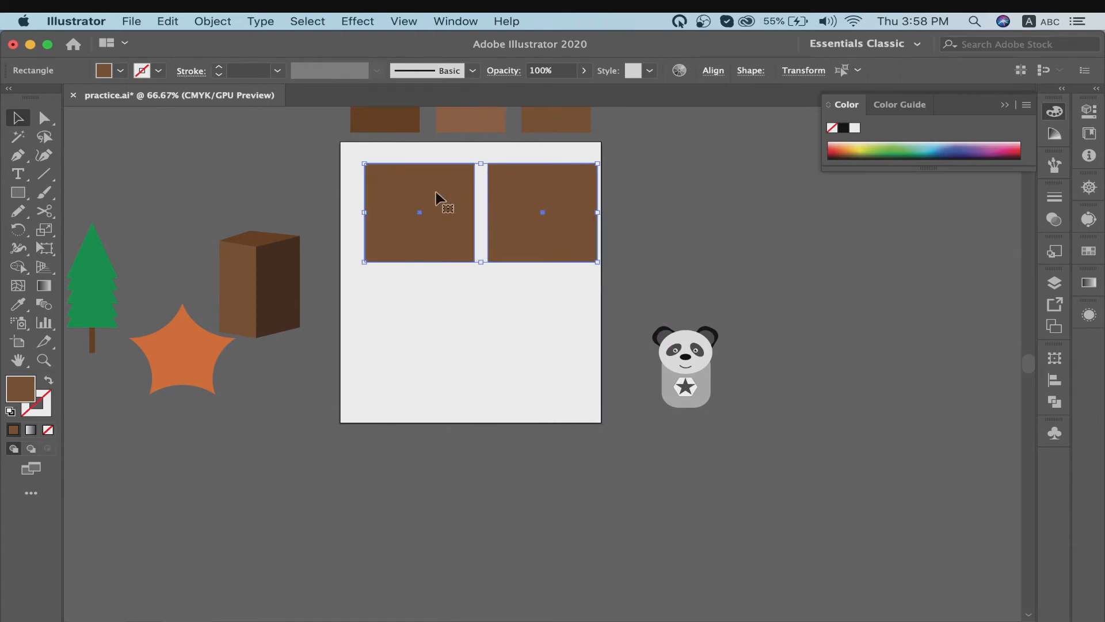
key("shift+Left")
left_click_drag(436, 187, 438, 299)
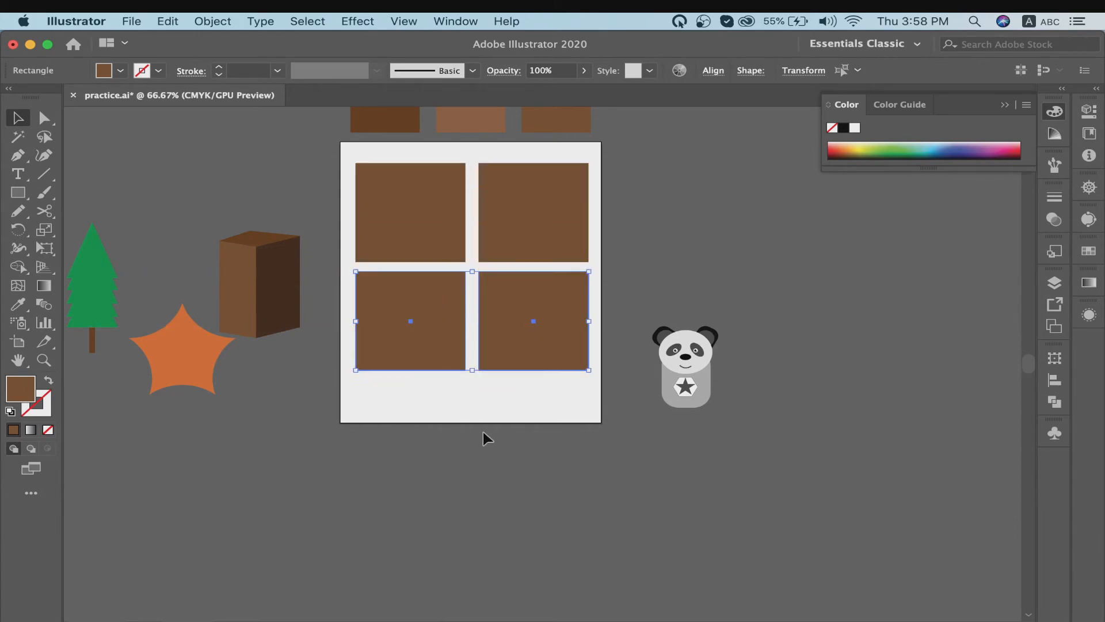
left_click(483, 433)
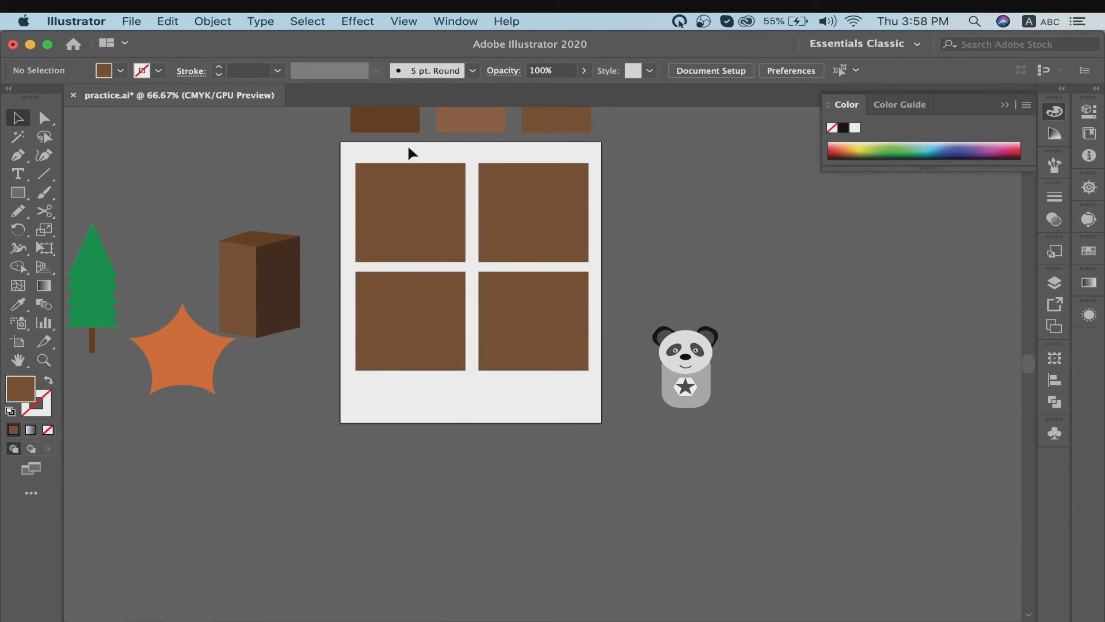
Duplicate the grid's upper-right rectangle horizontally onto the pasteboard just beyond the artboard's right edge
left_click(433, 205)
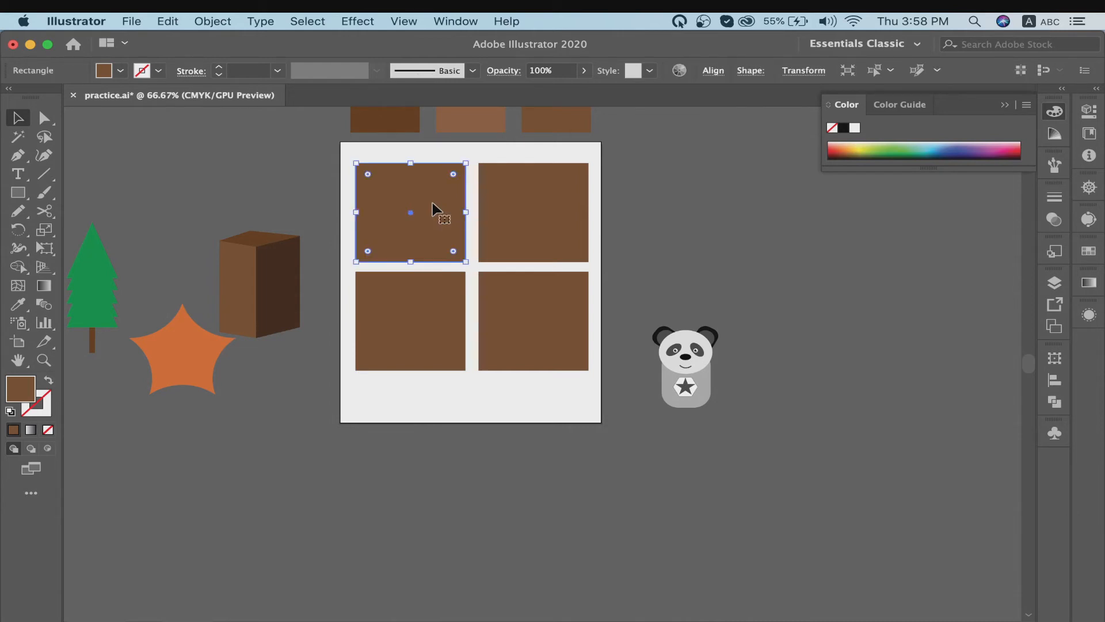
left_click(550, 204)
left_click_drag(519, 197, 635, 204)
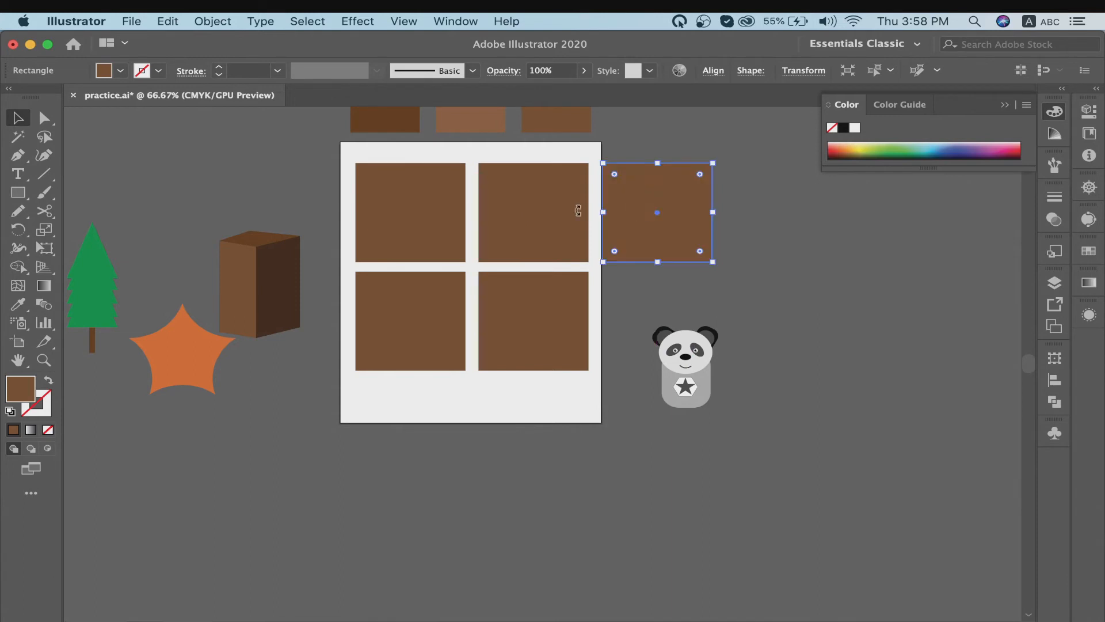
Fold the upper-left rectangle's two top corner anchors down together, making a left-slanting flap over the rectangle below
left_click(427, 205)
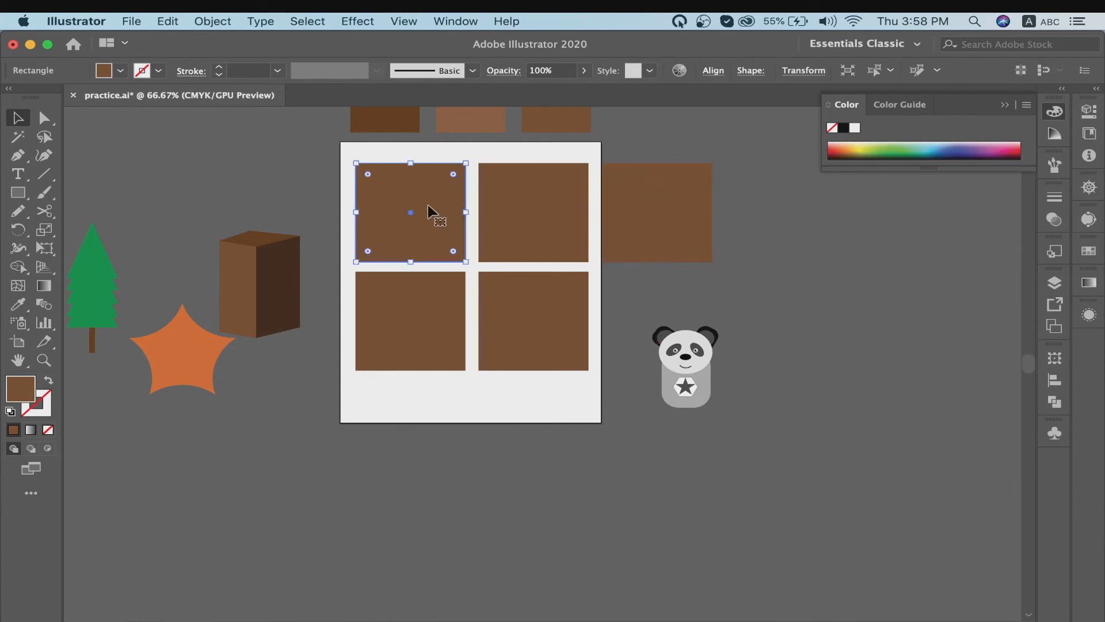
left_click(45, 118)
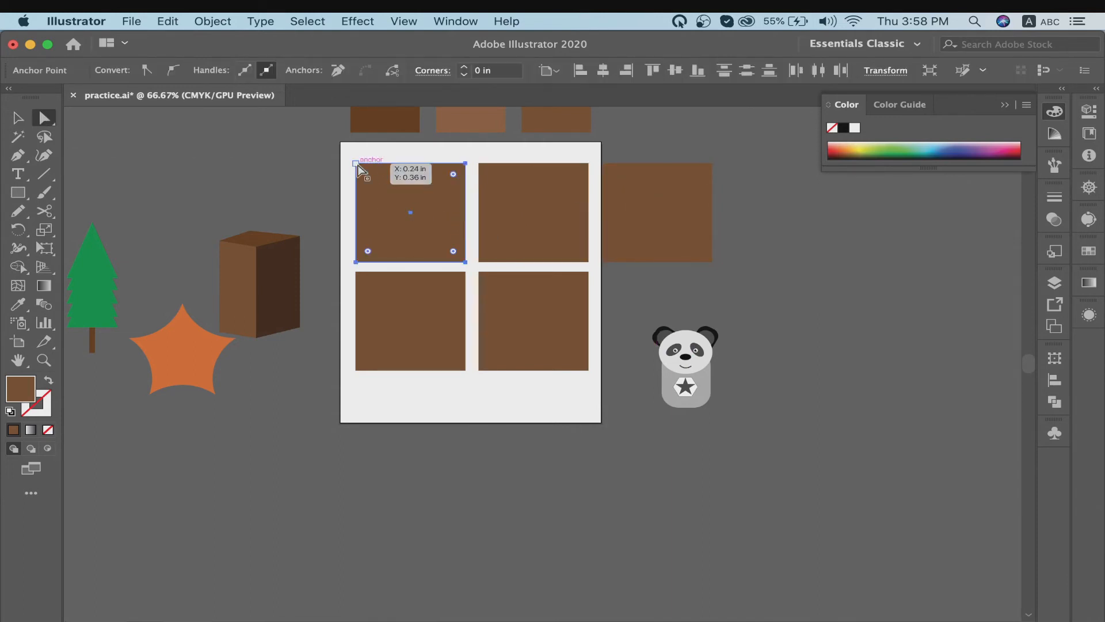
left_click(357, 164)
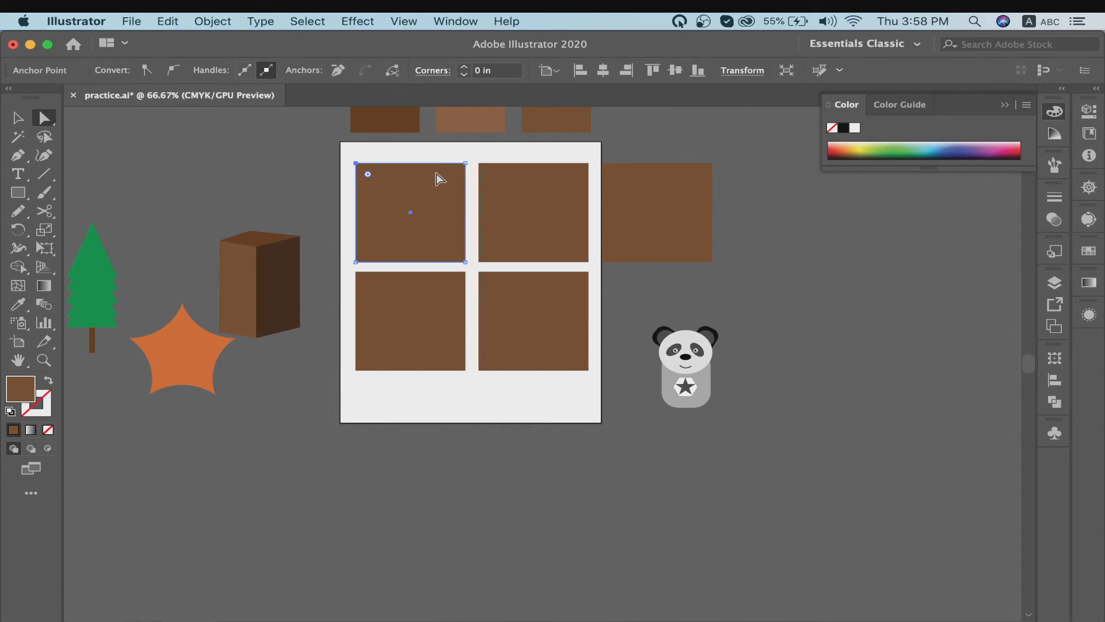
left_click(466, 164, "shift")
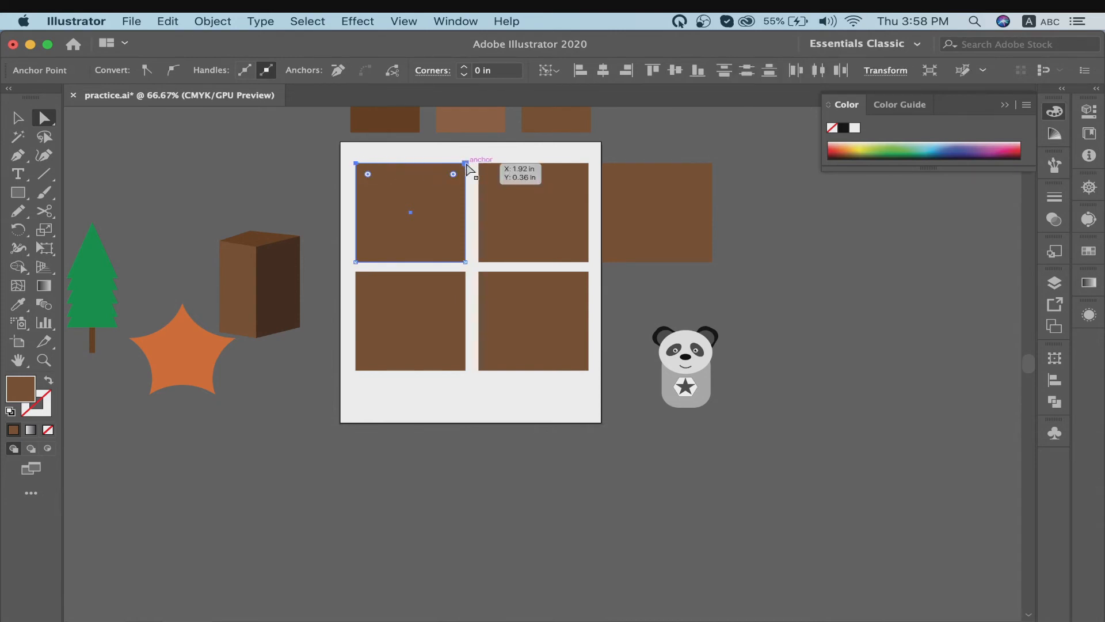
key("super+plus")
key("super+plus")
scroll(466, 164, "down", 5)
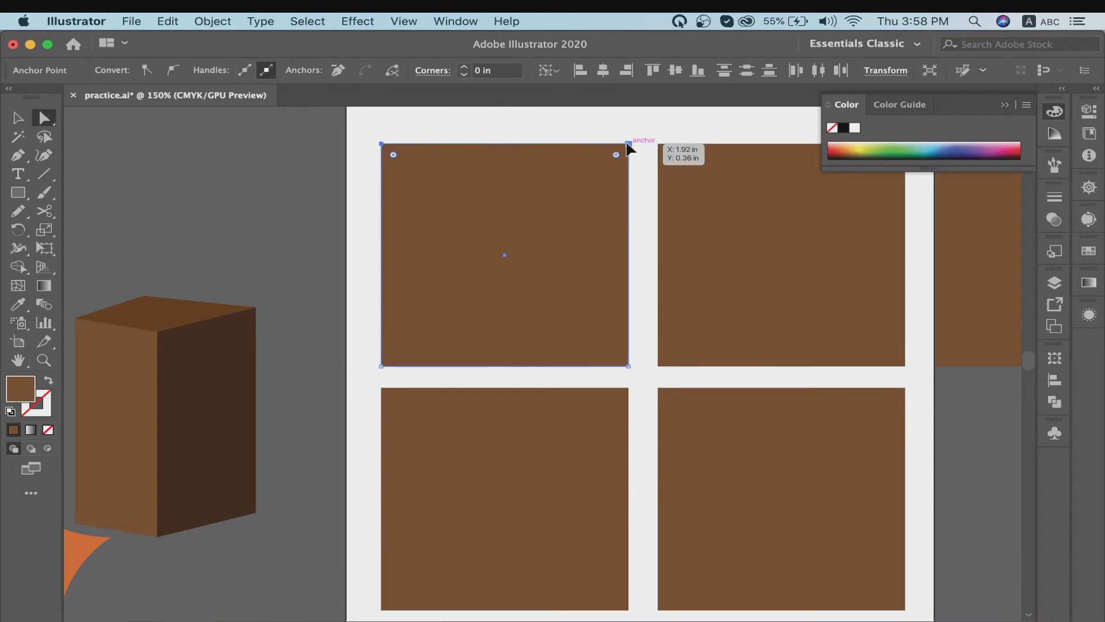
left_click_drag(628, 145, 606, 427)
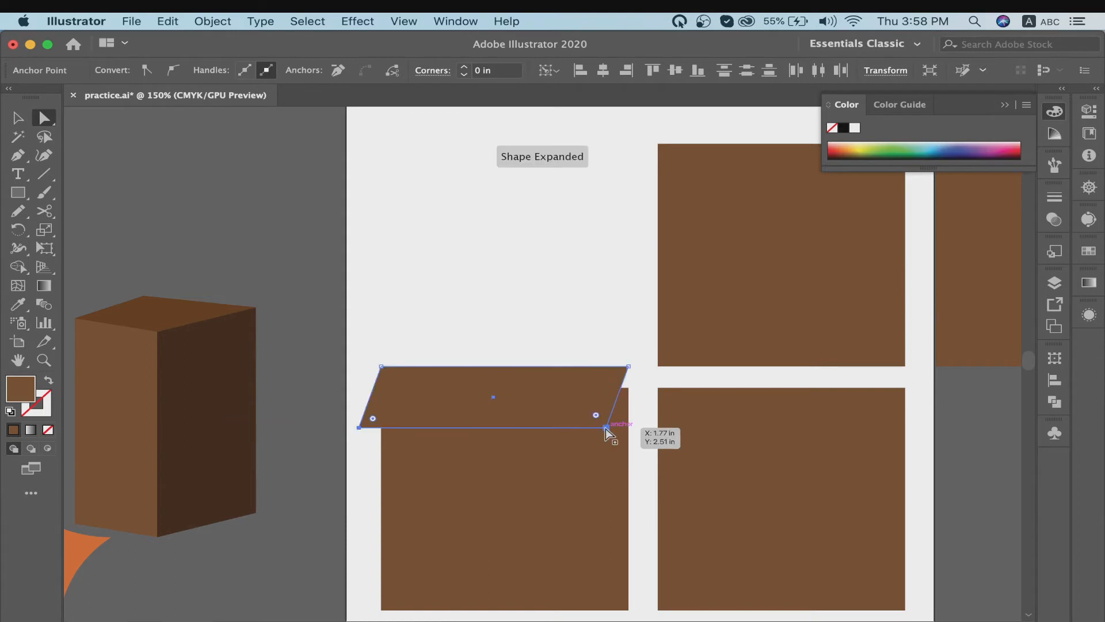
Move the lower-left rectangle slightly down from its place under the slanted flap
key("v")
scroll(550, 310, "down", 4)
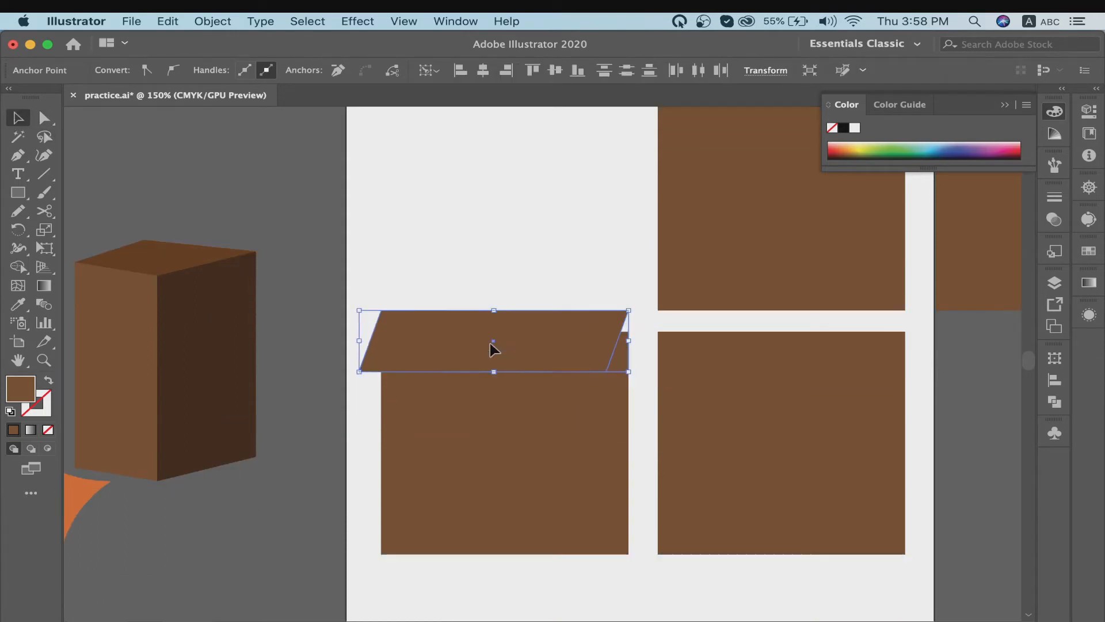
left_click_drag(551, 314, 552, 321)
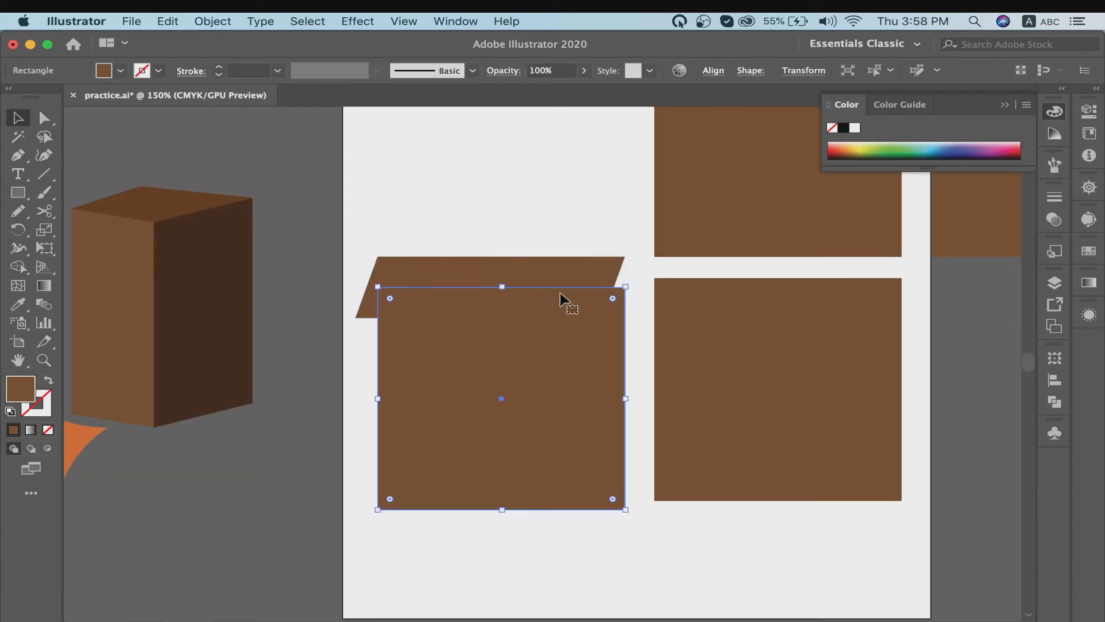
Recolour the slanted flap with the light brown sampled from the middle colour rectangle above the artboard
left_click(569, 258)
scroll(568, 257, "up", 9)
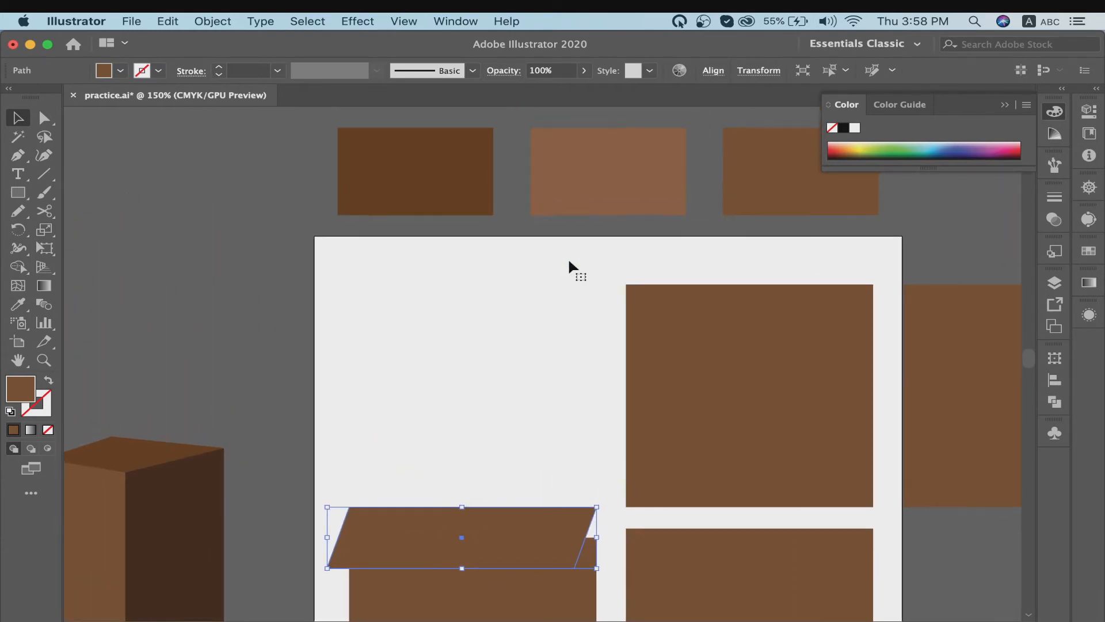
scroll(569, 261, "up", 2)
key("i")
left_click(587, 202)
scroll(587, 202, "down", 7)
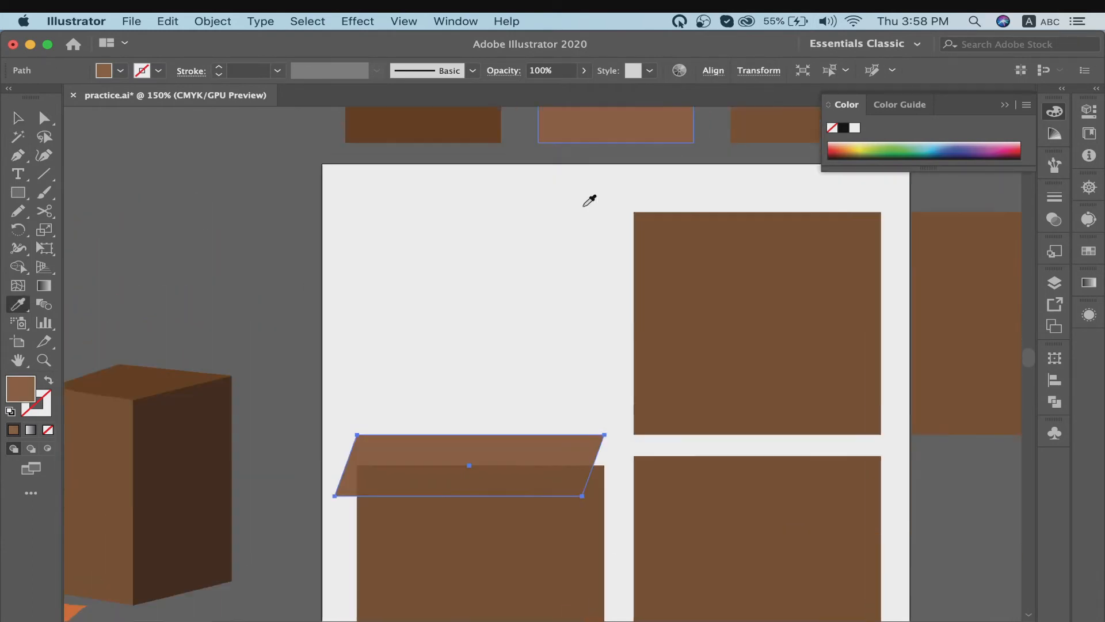
Bring the light brown flap to the front and align its top edge with the lower-left rectangle's top edge
key("v")
scroll(496, 387, "down", 3)
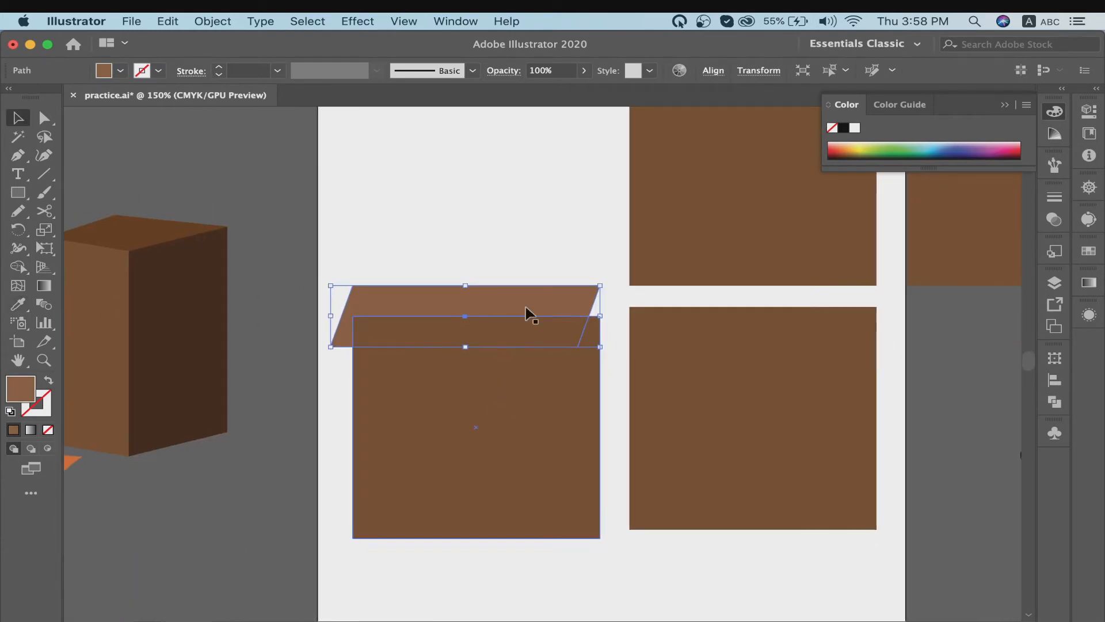
right_click(563, 290)
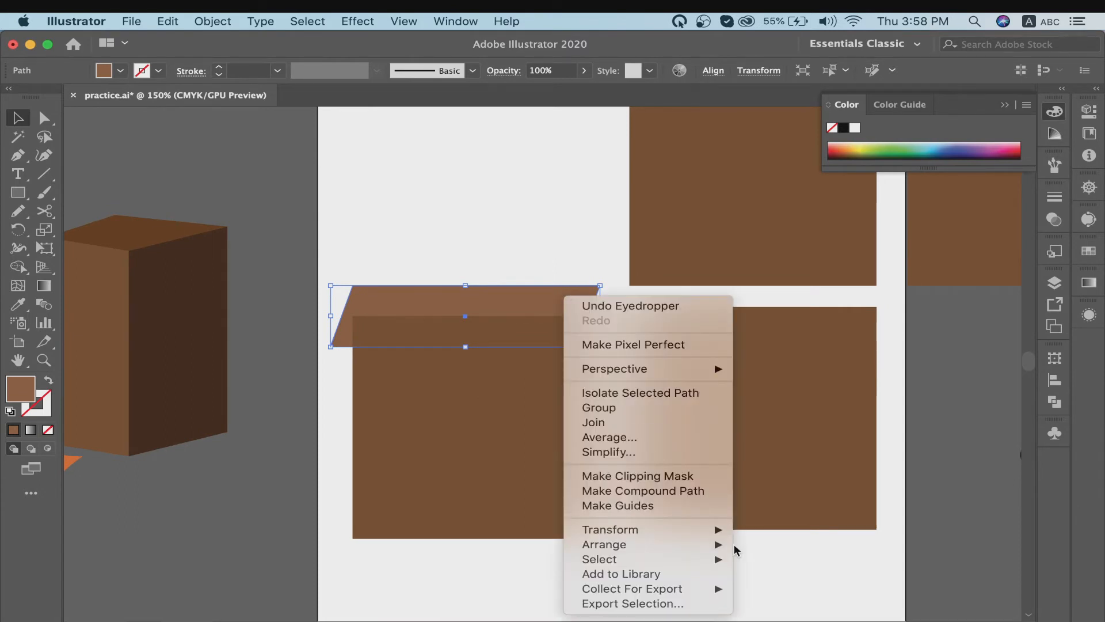
mouse_move(633, 544)
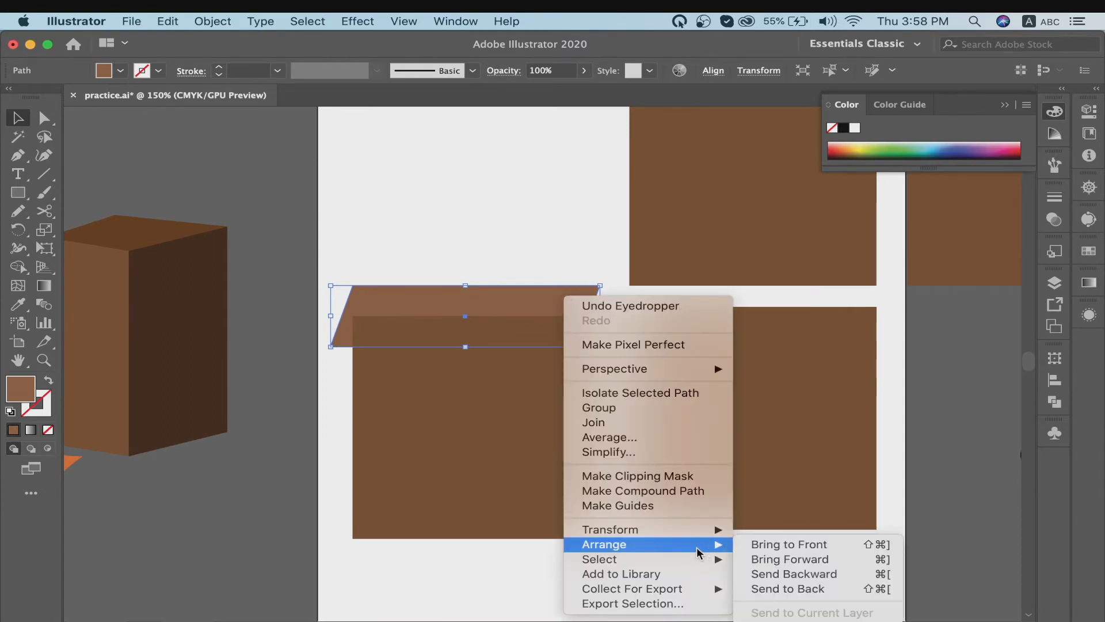
left_click(791, 545)
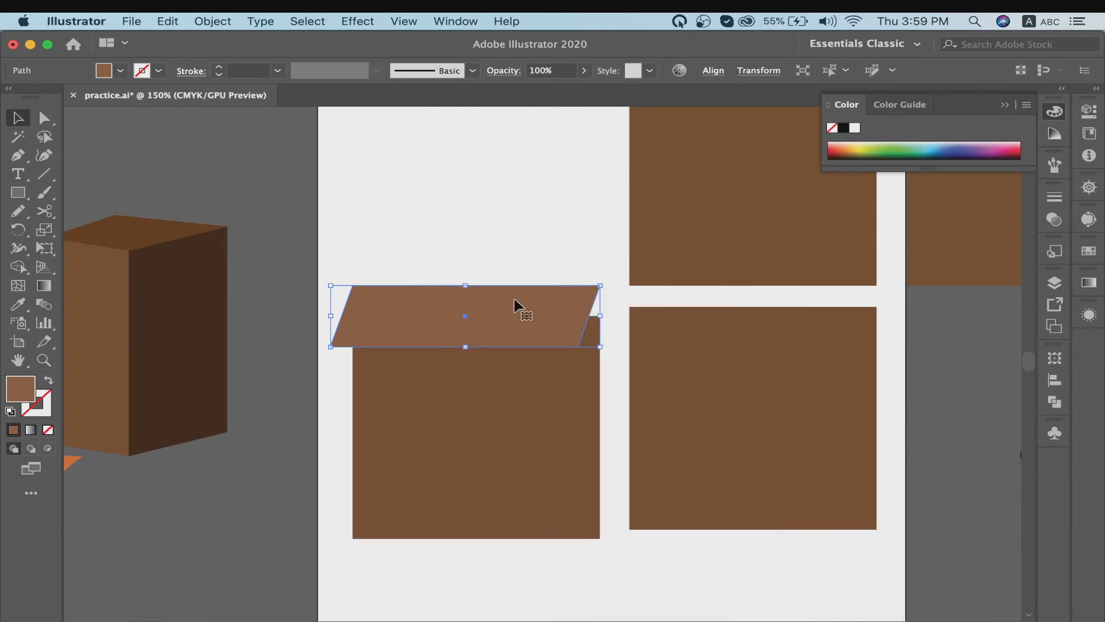
left_click_drag(517, 302, 521, 335)
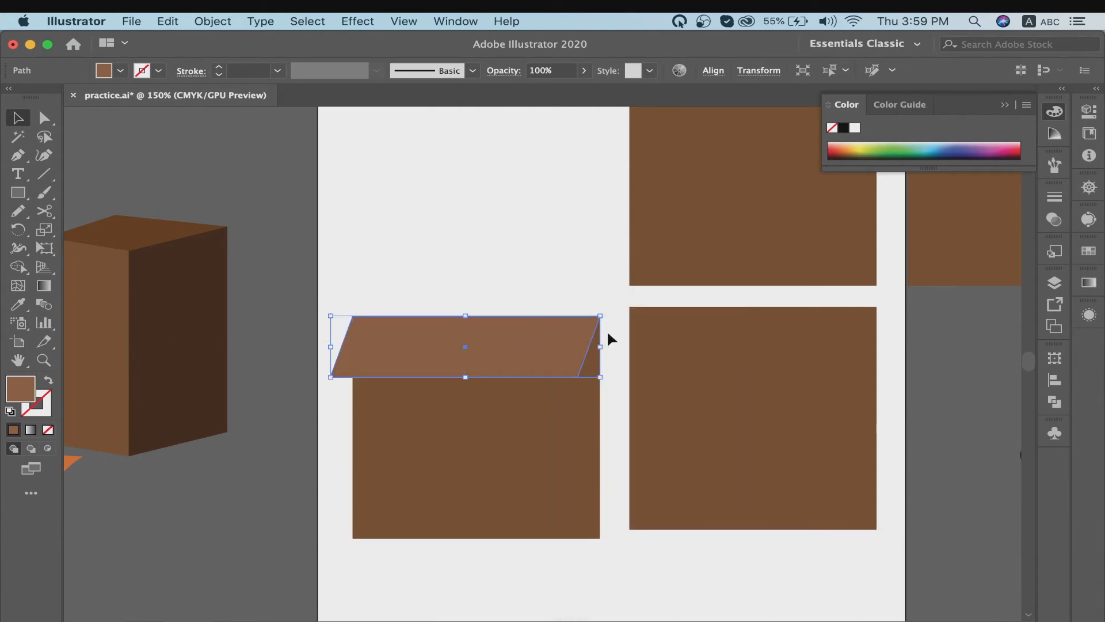
left_click(540, 257)
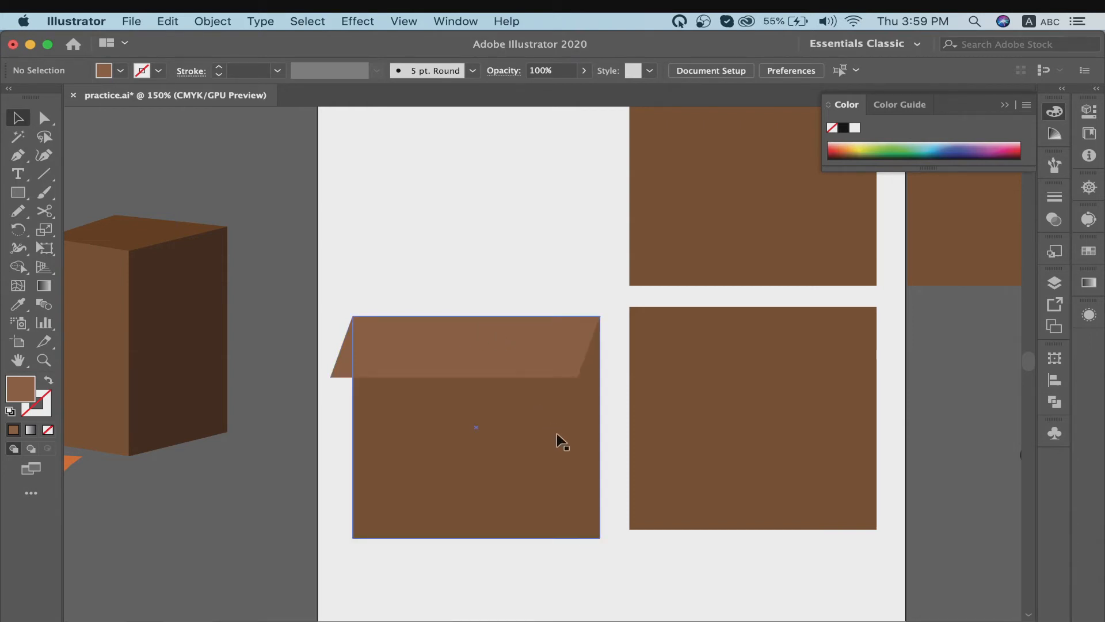
Move the upper-right rectangle so its bottom edge sits exactly on the top edge of the box's flap
scroll(558, 439, "right", 3)
left_click(657, 268)
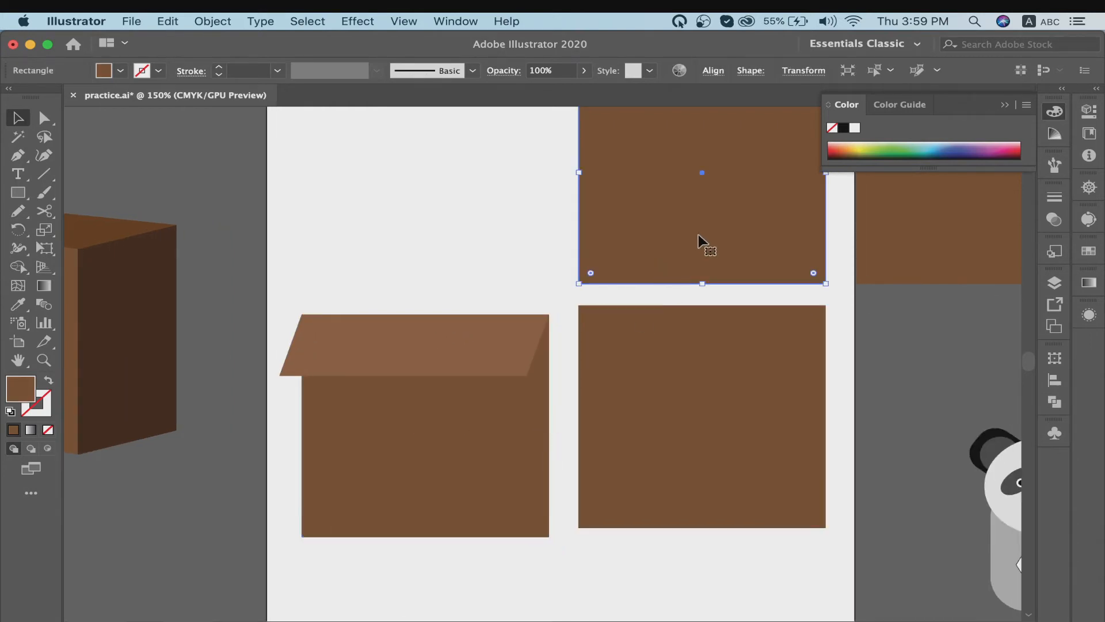
left_click_drag(707, 236, 433, 265)
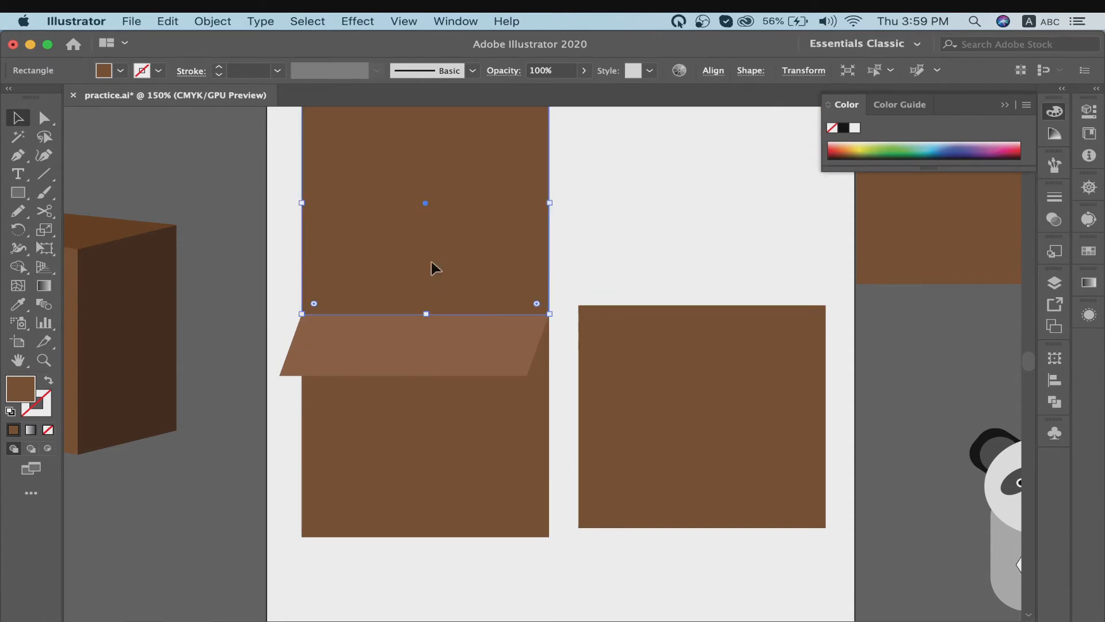
Pull that rectangle's two top corner anchors down and to the right to form a low, right-slanting back flap
scroll(432, 263, "up", 3)
left_click(41, 122)
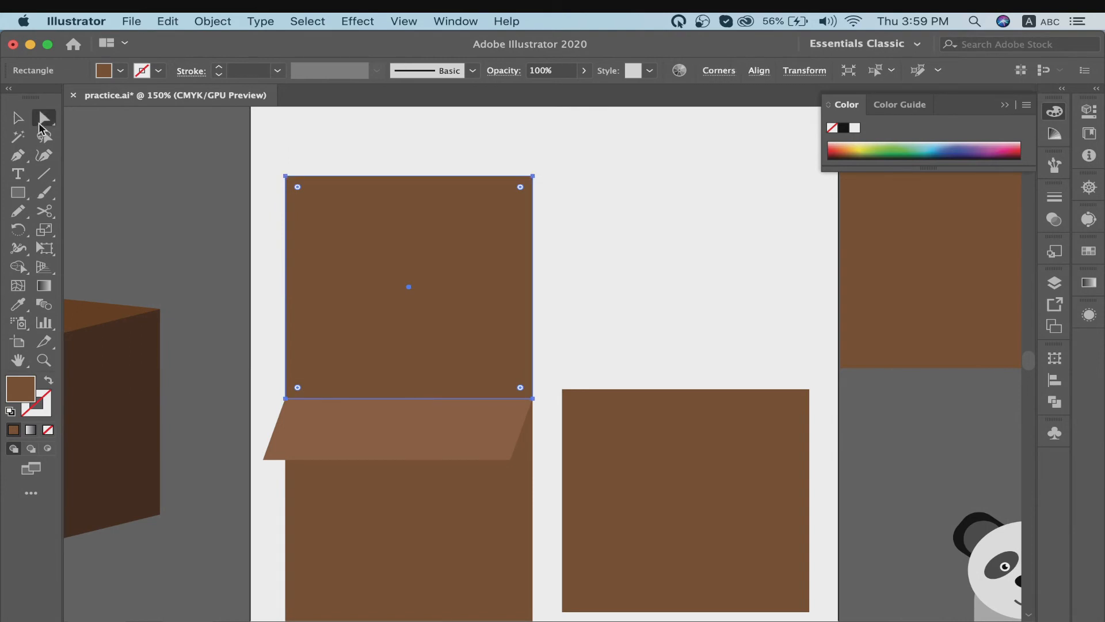
left_click(286, 176)
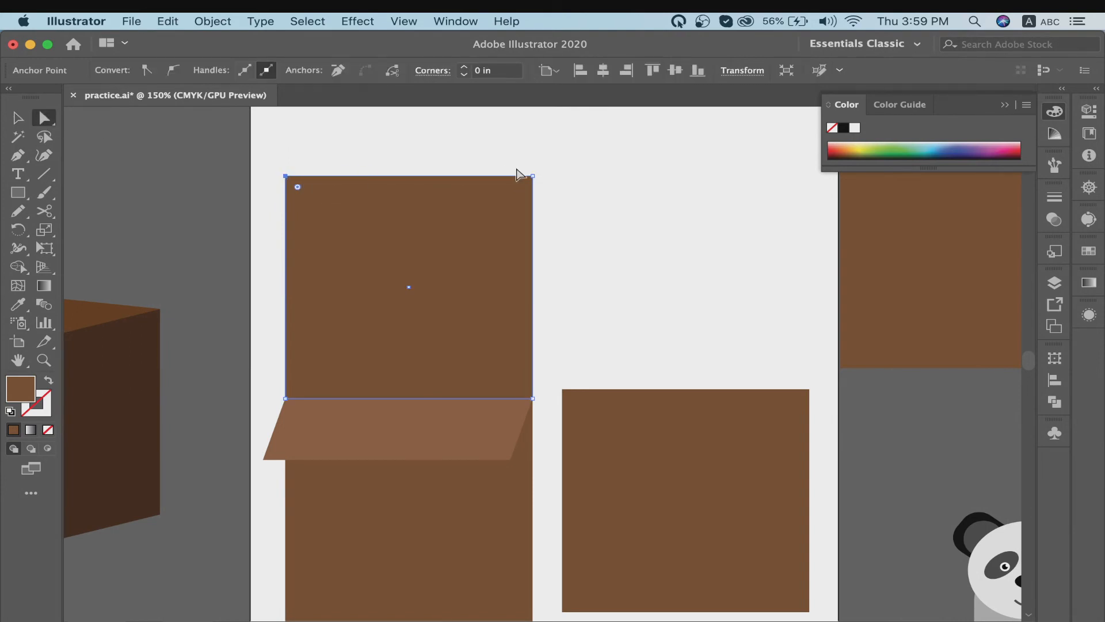
left_click(534, 176, "shift")
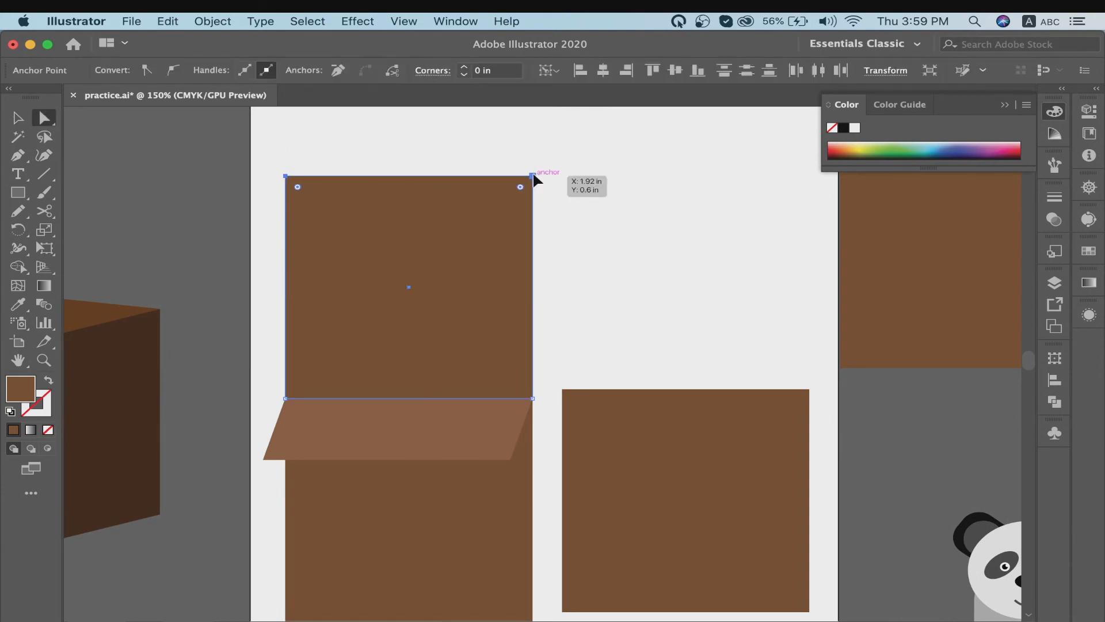
left_click_drag(533, 176, 743, 367)
scroll(743, 368, "down", 5)
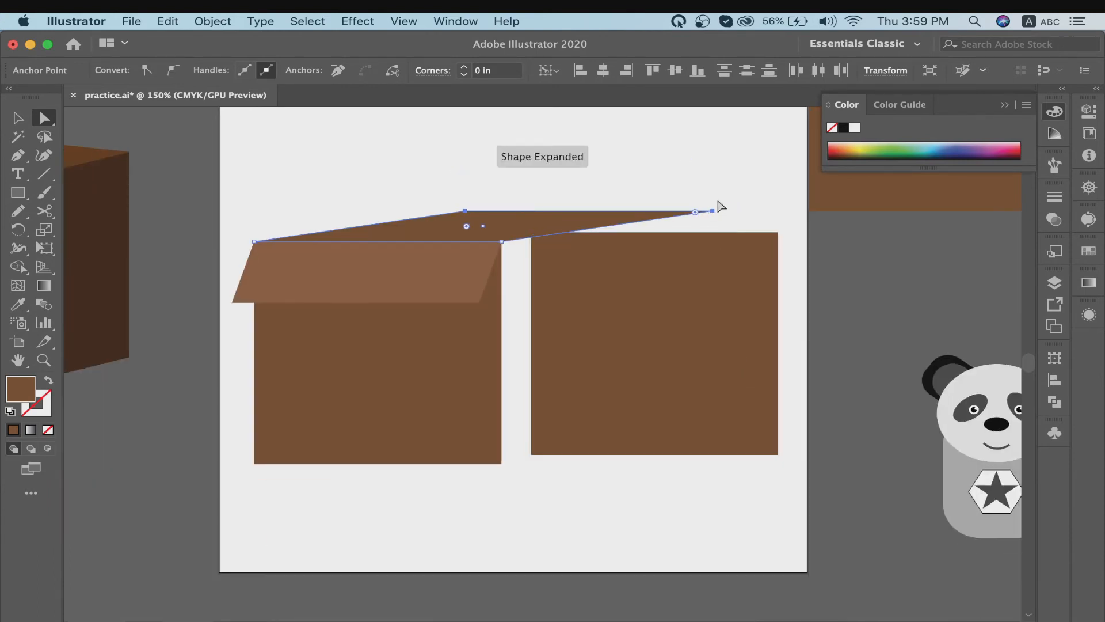
left_click_drag(713, 211, 657, 206)
left_click(466, 212)
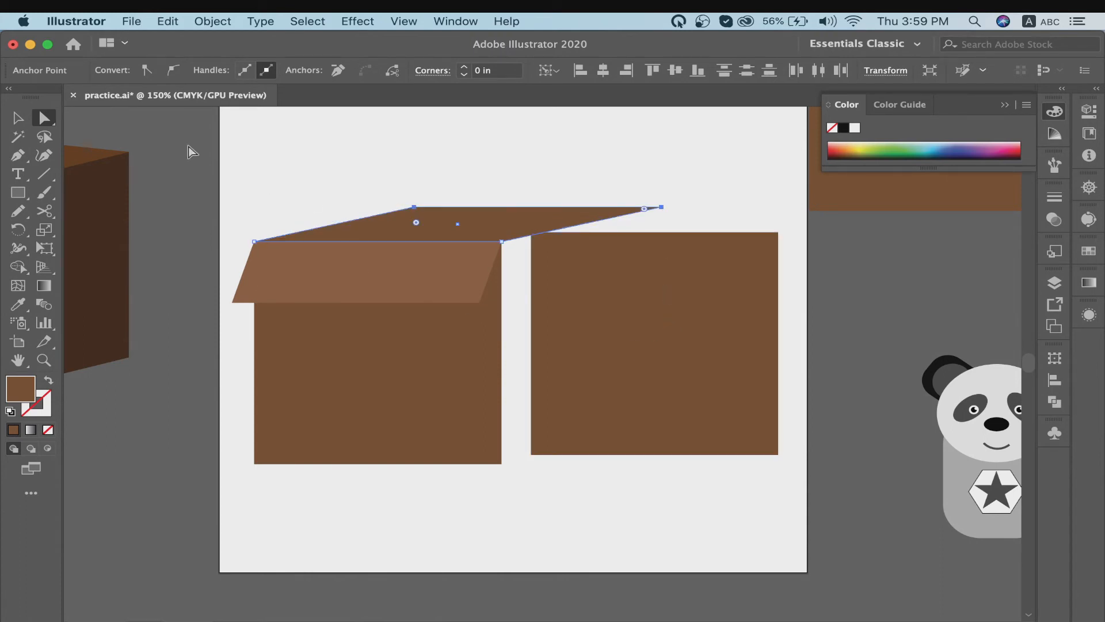
left_click(17, 117)
left_click(740, 526)
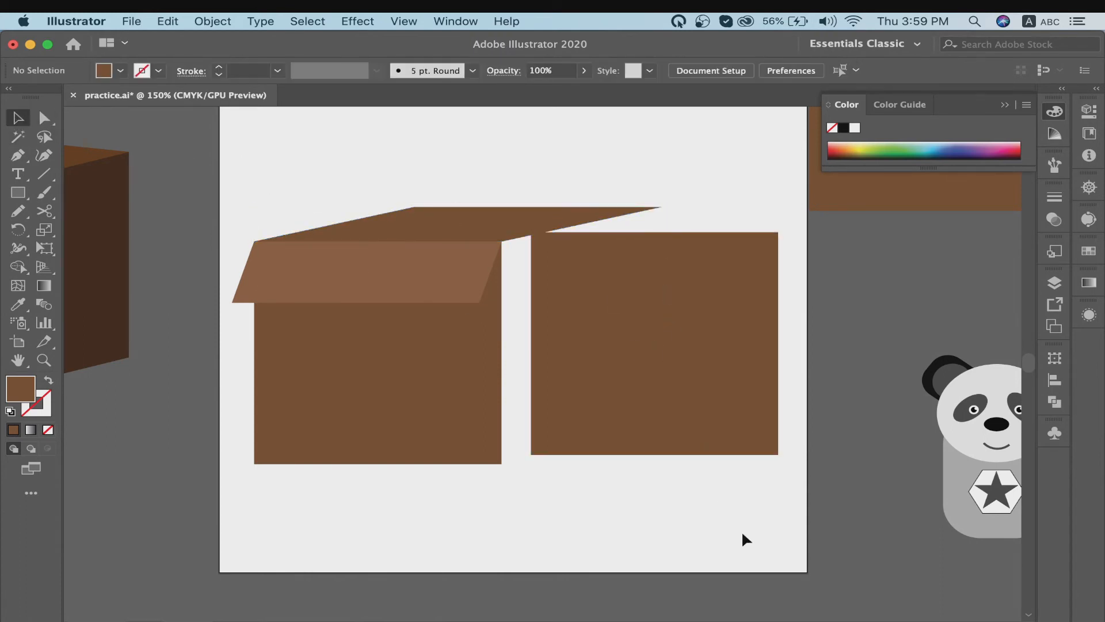
Move the lower-right rectangle flush against the right edge of the box front, aligned at top and bottom
scroll(742, 530, "up", 3)
scroll(742, 531, "left", 1)
left_click(723, 390)
left_click_drag(705, 387, 676, 398)
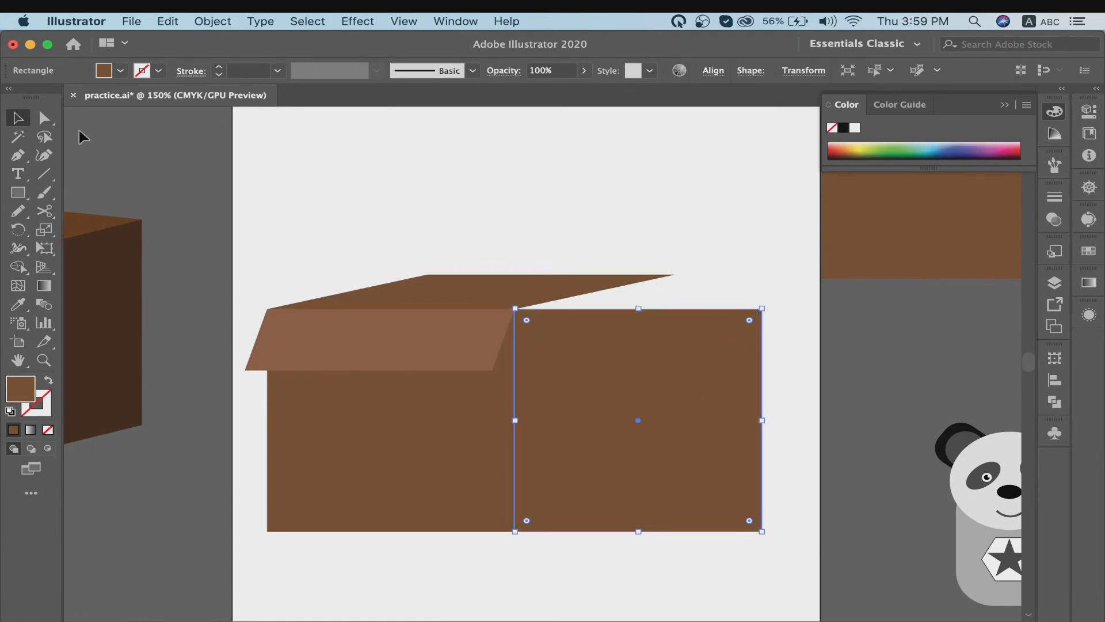
Reshape the lower-right rectangle into the box's slanted side by moving its two right corner anchors to meet the back flap's top-right corner
left_click(42, 118)
left_click(762, 309)
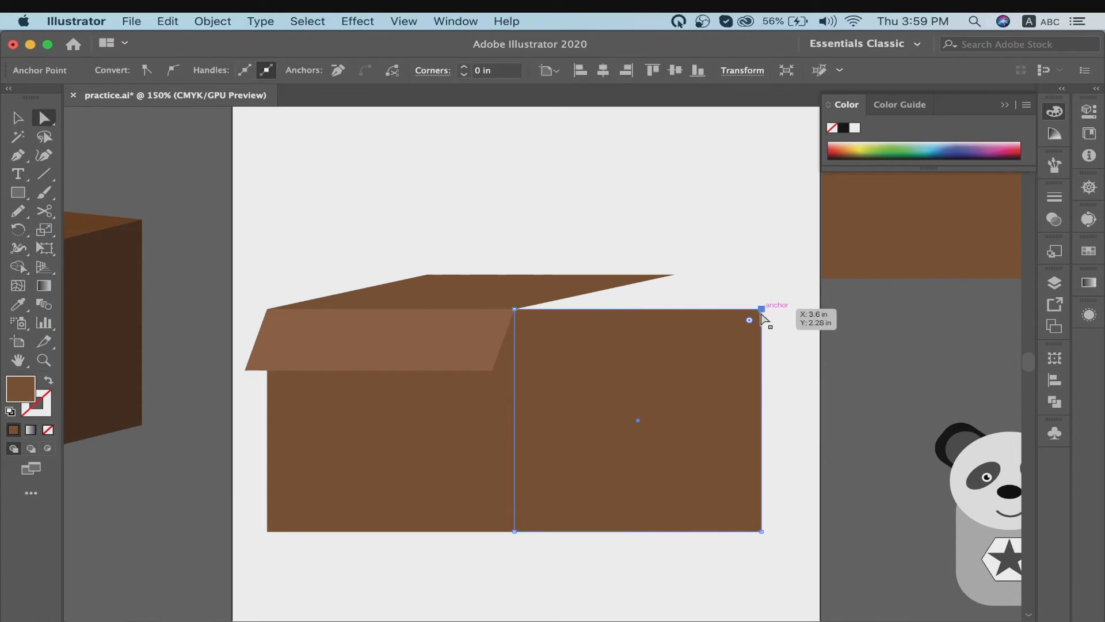
left_click(761, 531, "shift")
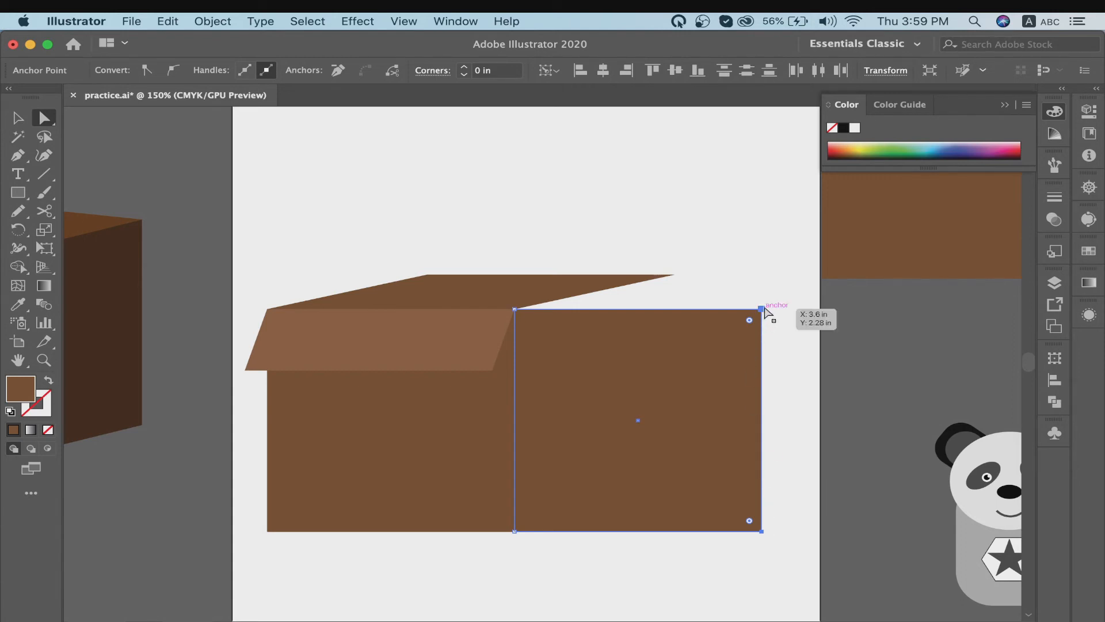
left_click_drag(762, 309, 674, 275)
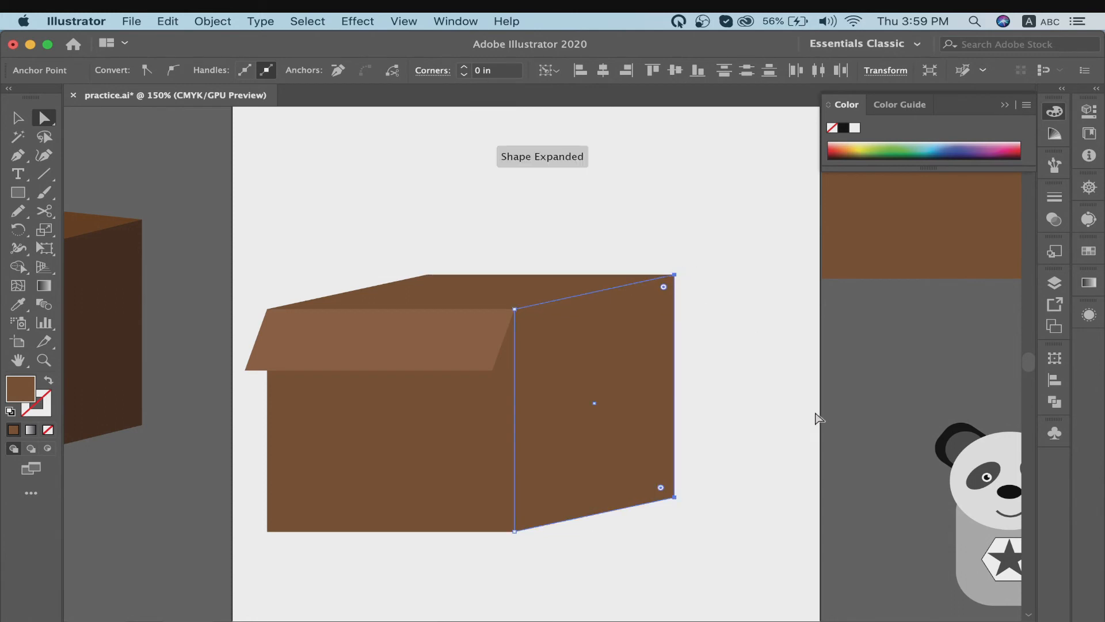
left_click(815, 432)
Recolour the box's slanted side with the light brown sampled from the middle colour swatch rectangle above the artboard
scroll(815, 433, "up", 2)
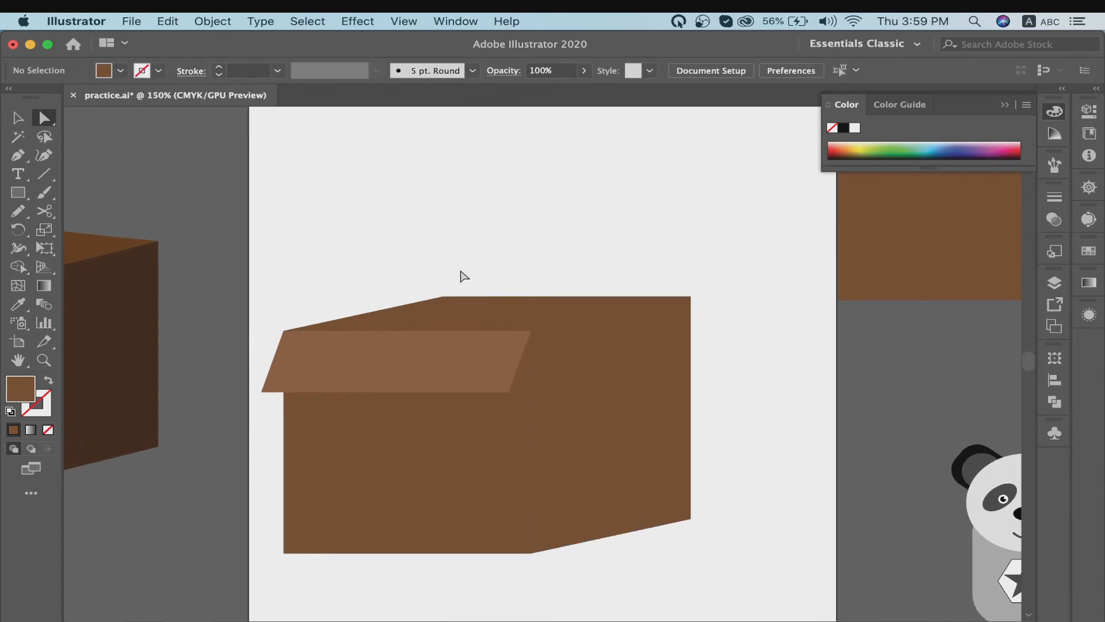
scroll(464, 276, "left", 3)
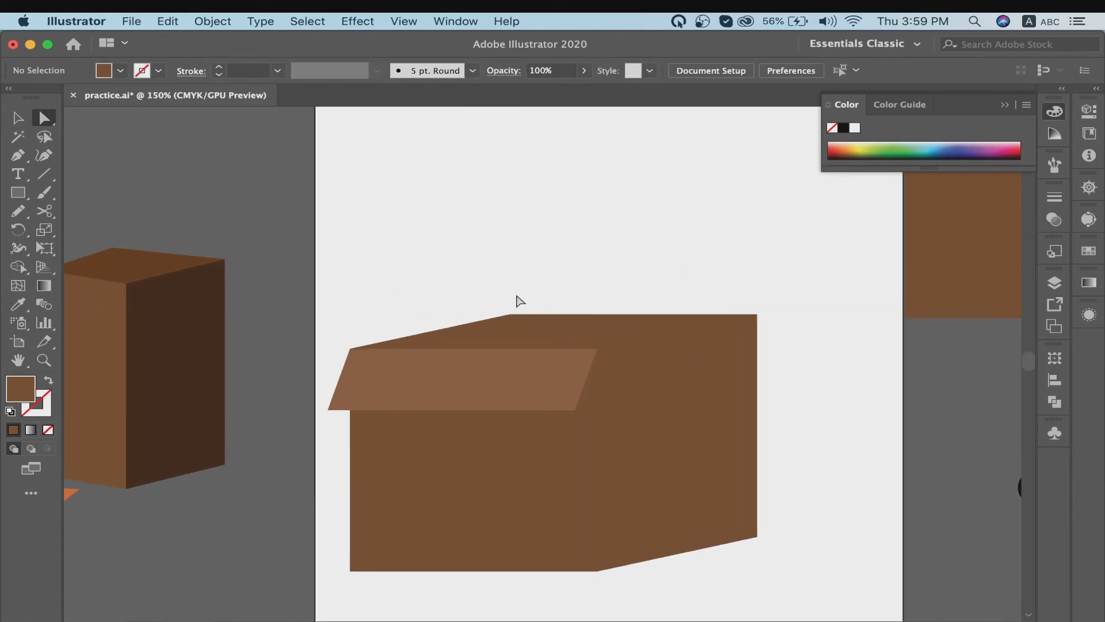
left_click(689, 410)
scroll(691, 412, "up", 10)
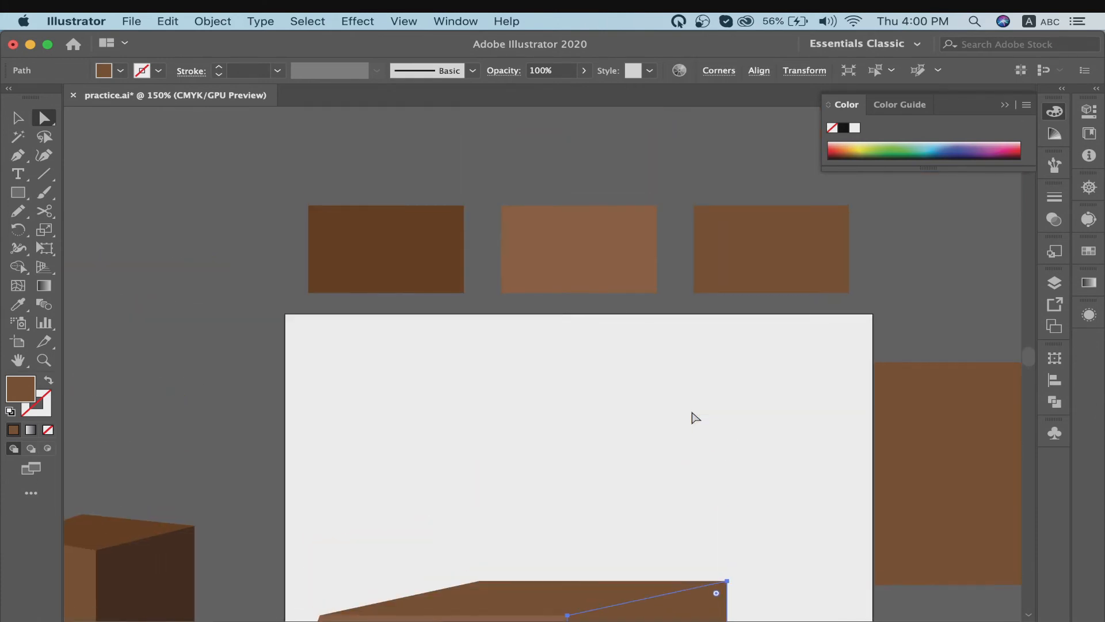
key("i")
left_click(614, 253)
scroll(614, 253, "down", 10)
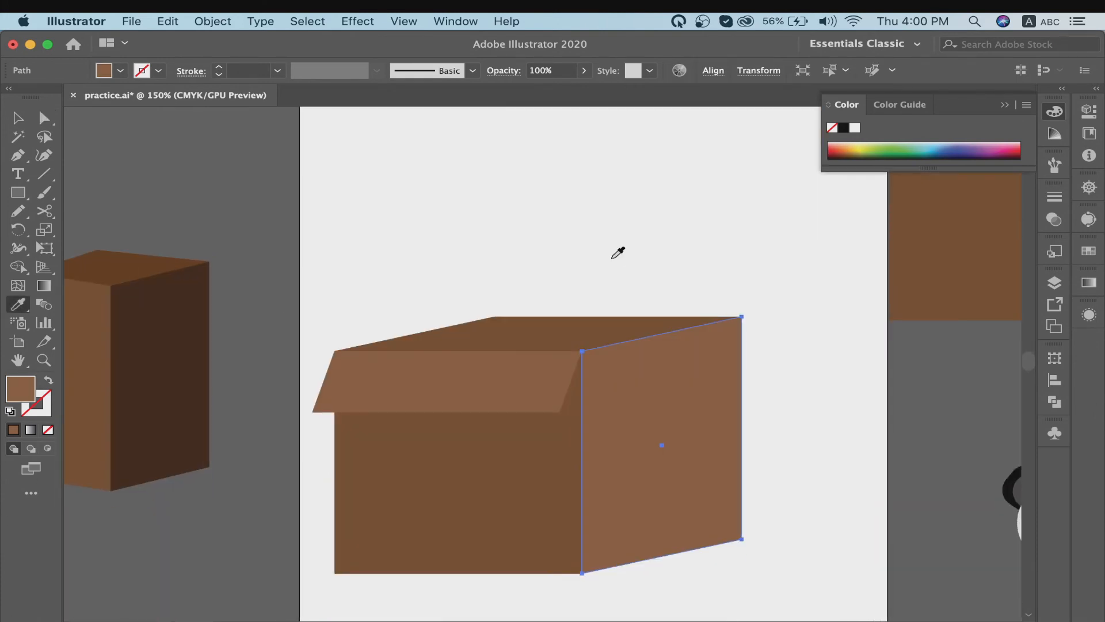
key("v")
left_click(483, 274)
Move the spare brown rectangle from beside the artboard onto the box's back edge, aligned with that edge's two ends
scroll(720, 374, "up", 5)
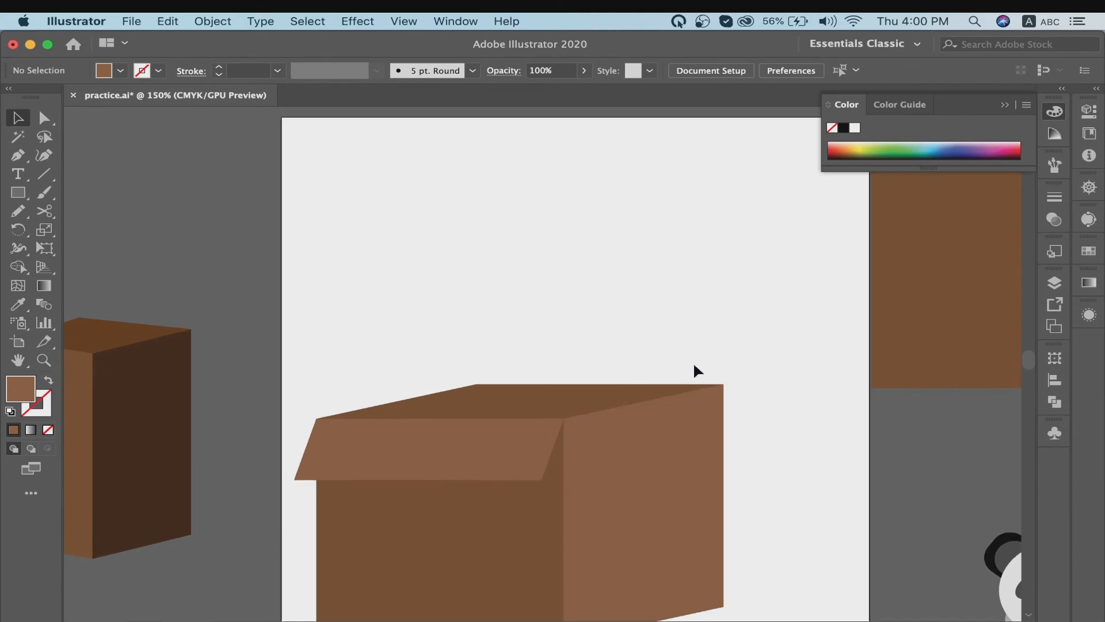
scroll(764, 369, "right", 5)
left_click(850, 299)
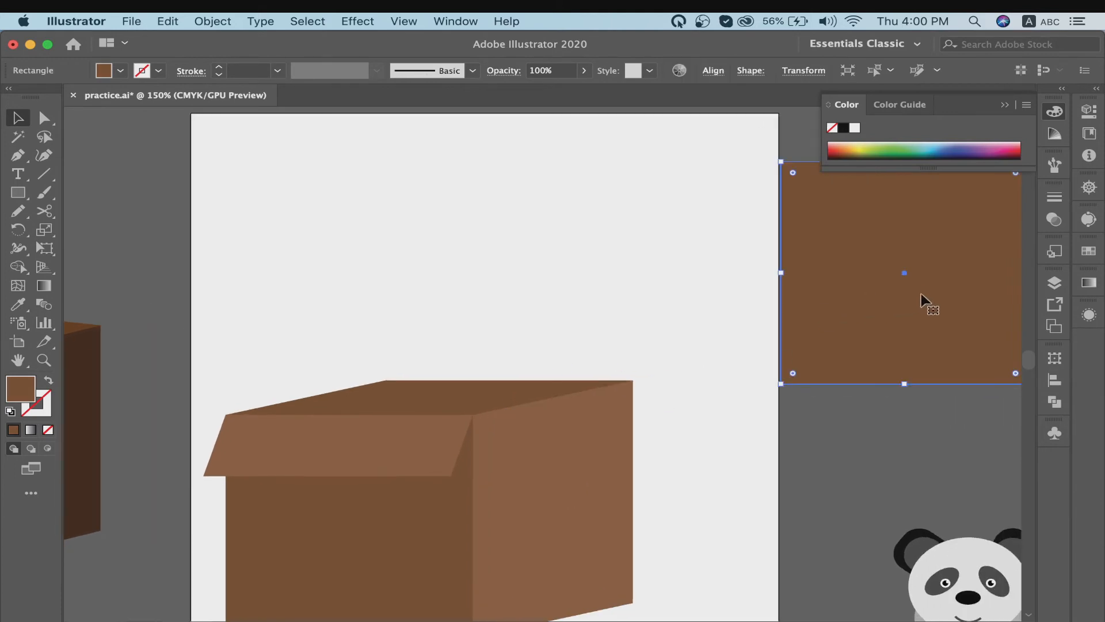
left_click_drag(921, 295, 524, 307)
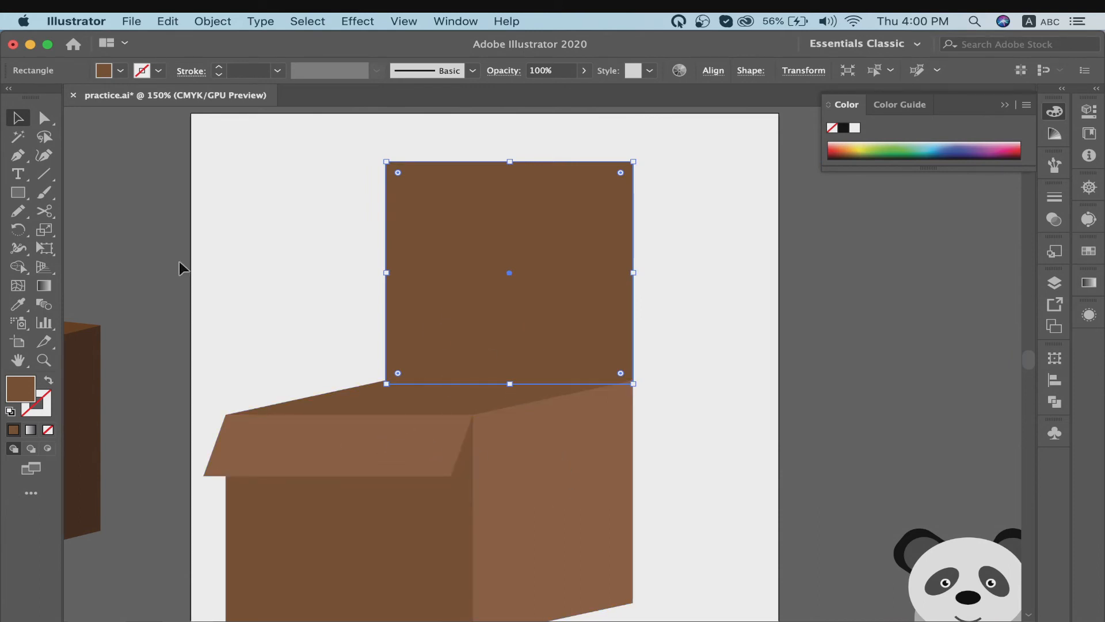
Pull that rectangle's two top corner anchors down past its bottom edge to form a downward-hanging flap, and bring it to the front
left_click(44, 119)
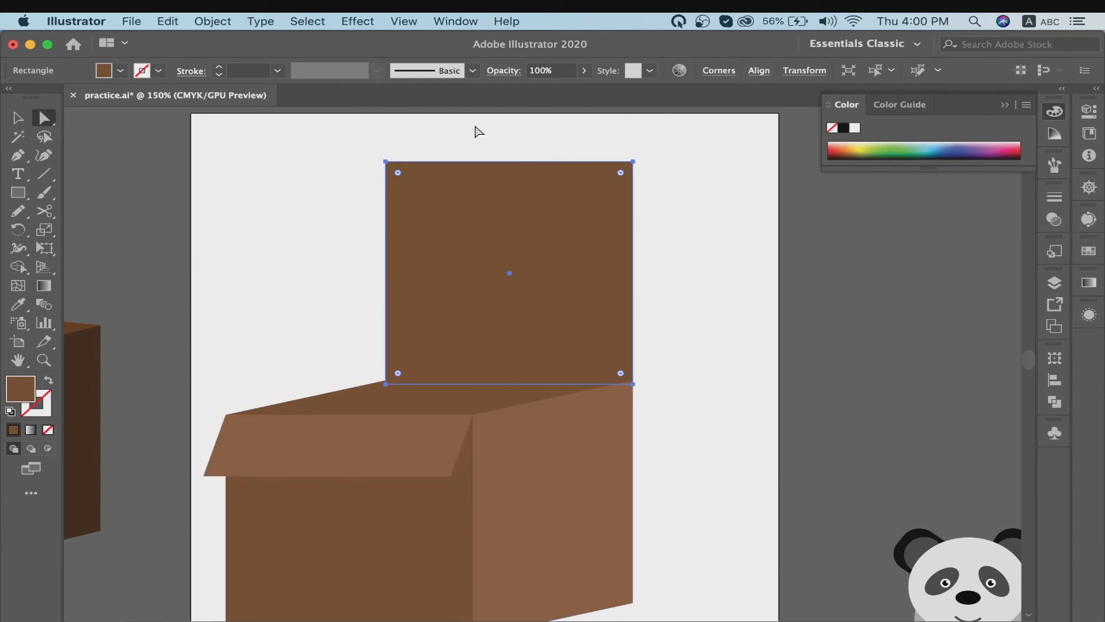
left_click(385, 162)
left_click(632, 163, "shift")
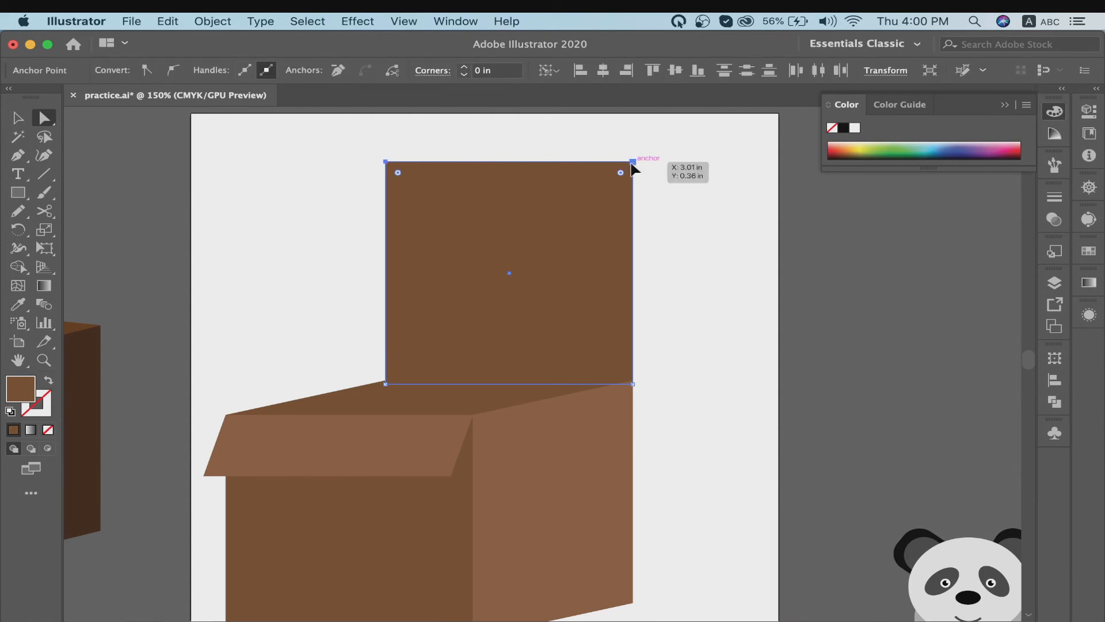
left_click_drag(633, 163, 655, 429)
right_click(639, 426)
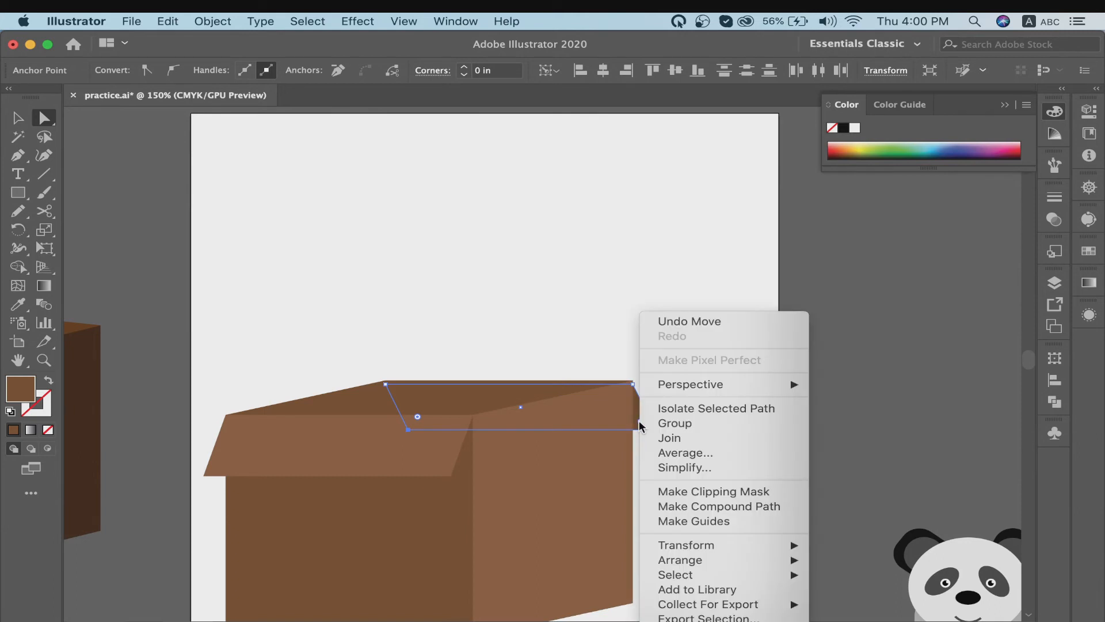
mouse_move(789, 560)
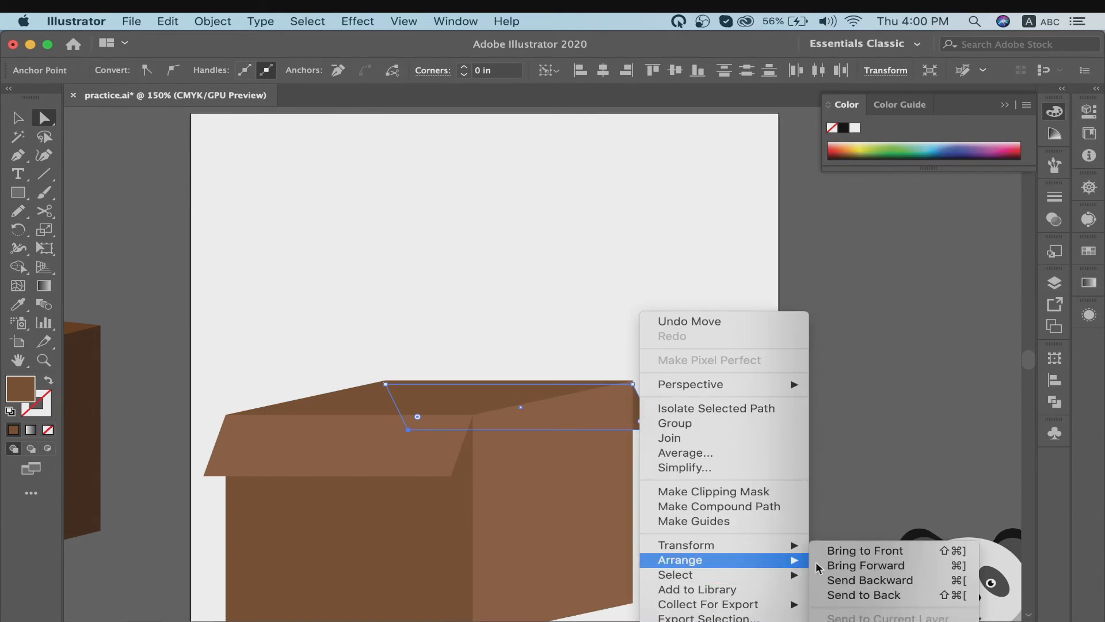
left_click(858, 550)
Snap the new flap's upper-left corner to the box's front top corner and pull its two right anchors to the side's back corner
left_click_drag(470, 418, 563, 458)
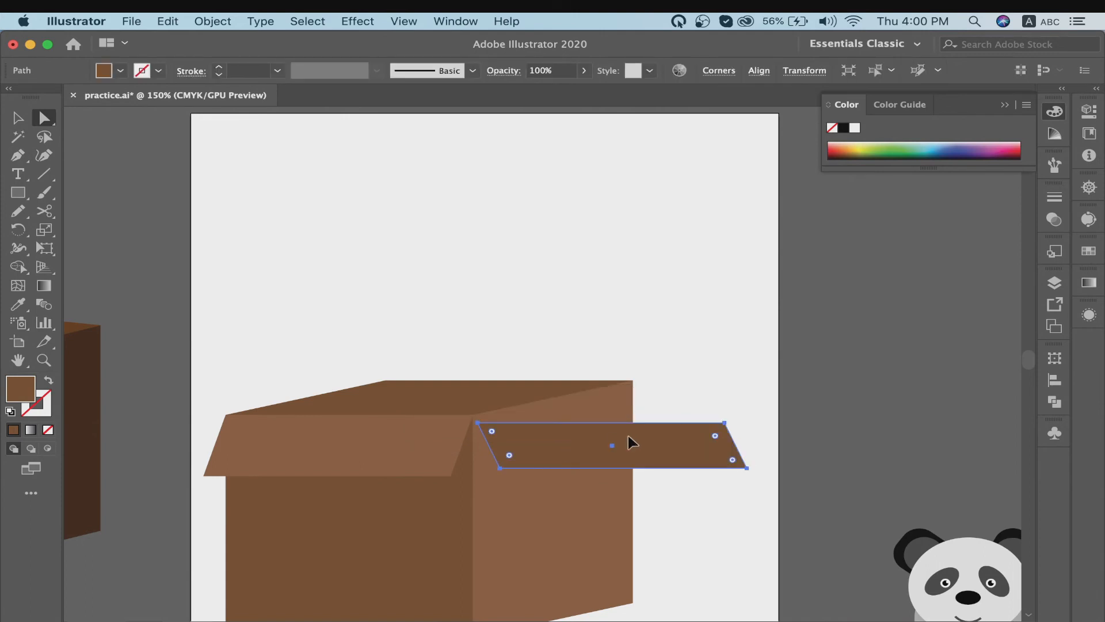
left_click_drag(630, 443, 624, 431)
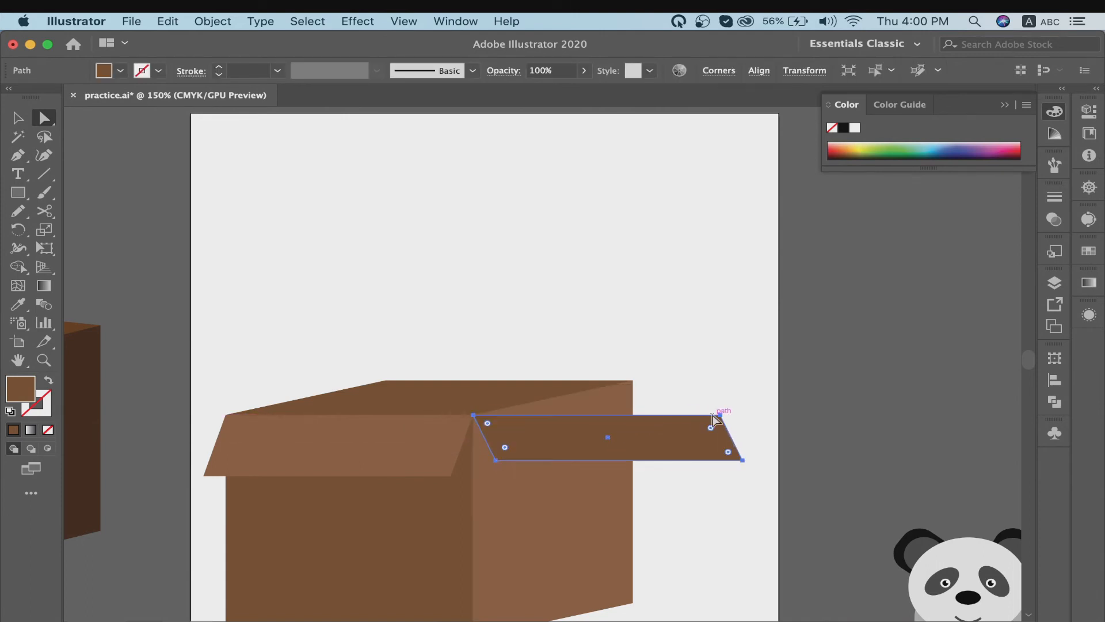
left_click(721, 415)
left_click(743, 460, "shift")
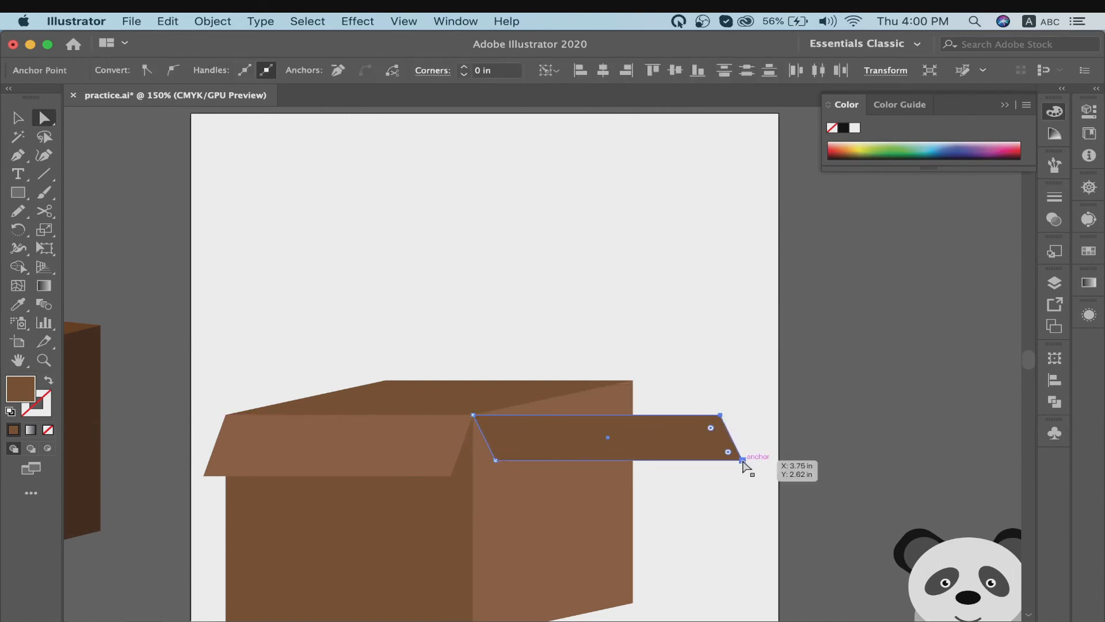
left_click_drag(723, 418, 634, 381)
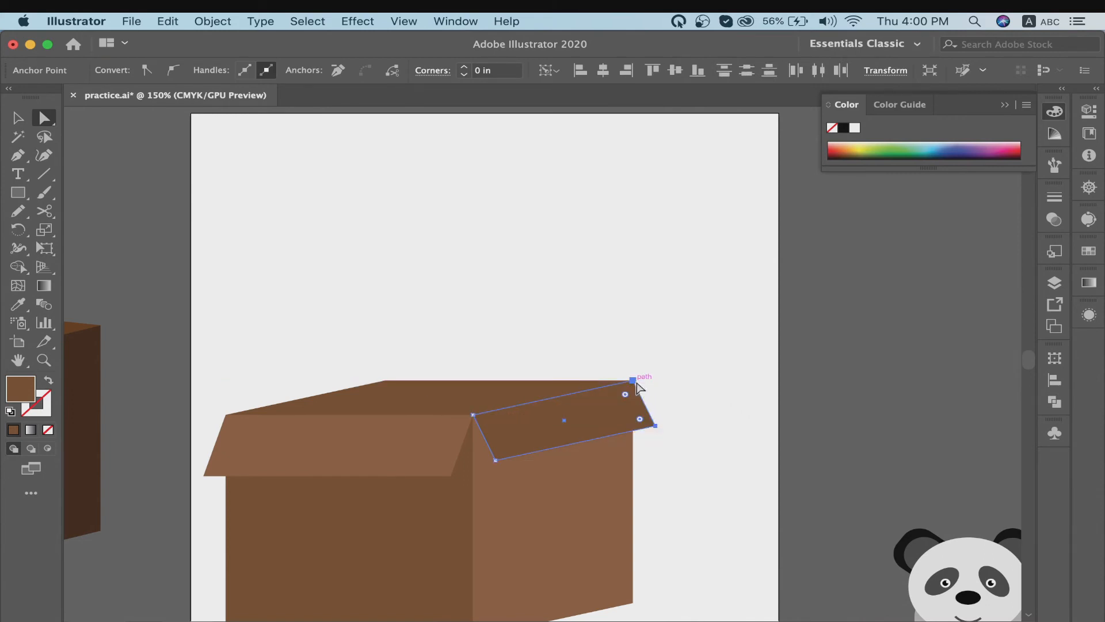
Lengthen the side flap by moving its two lower corner anchors slightly down and outward
left_click(496, 459)
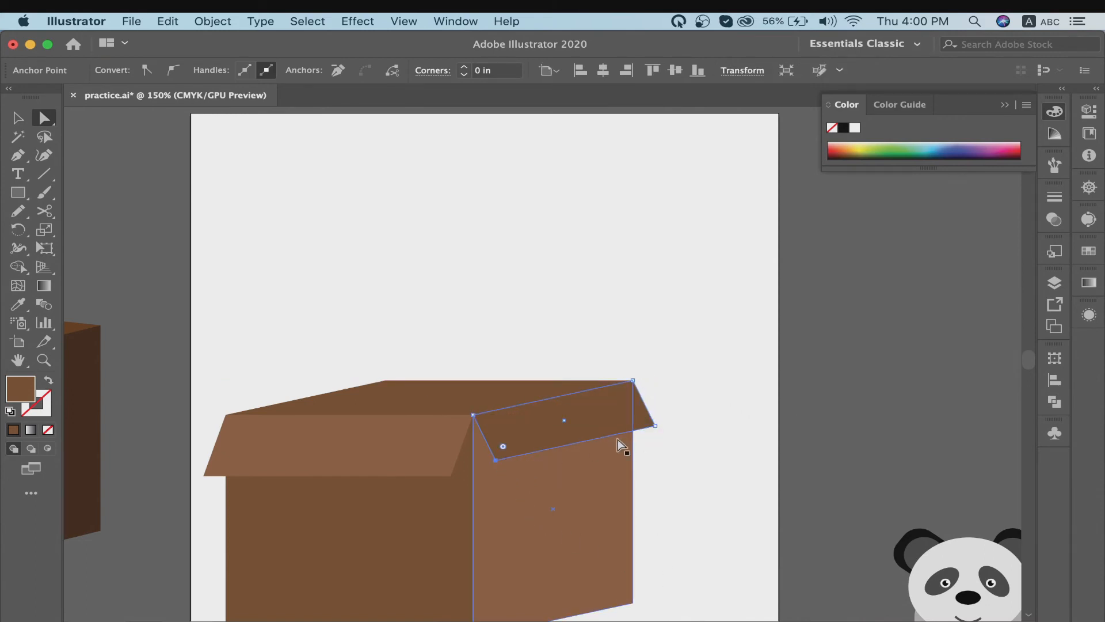
left_click(656, 426, "shift")
left_click_drag(660, 429, 662, 436)
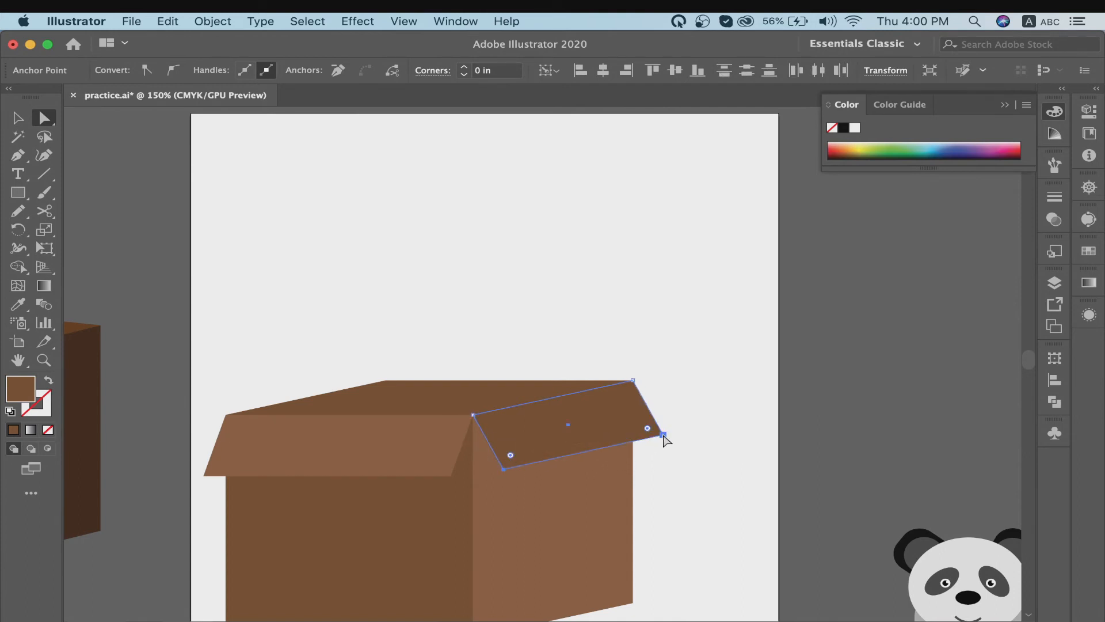
left_click(646, 334)
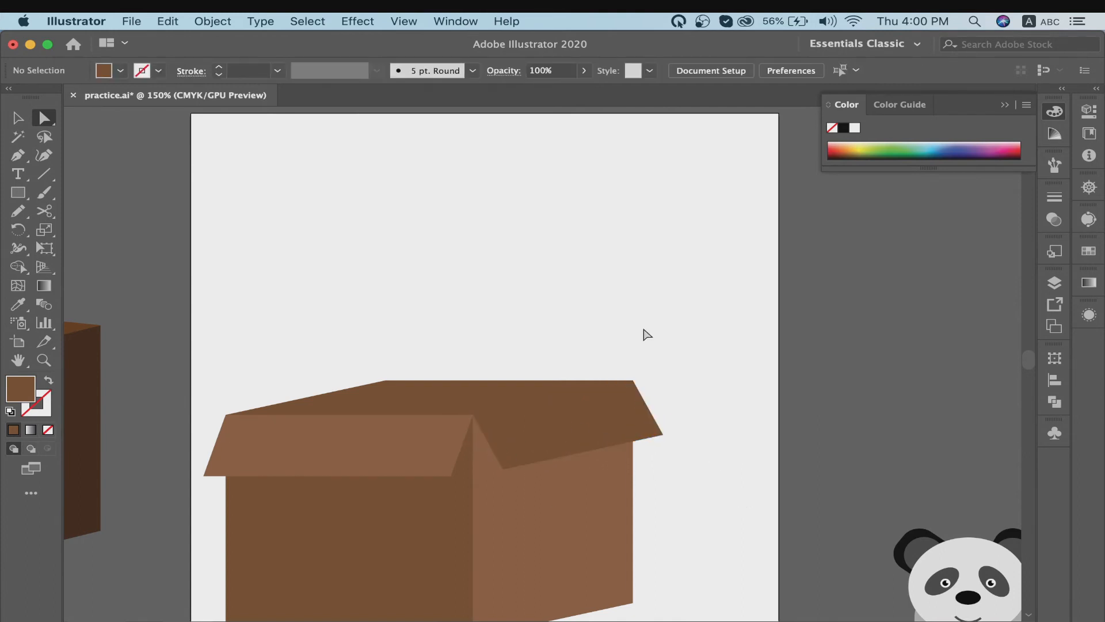
left_click(17, 120)
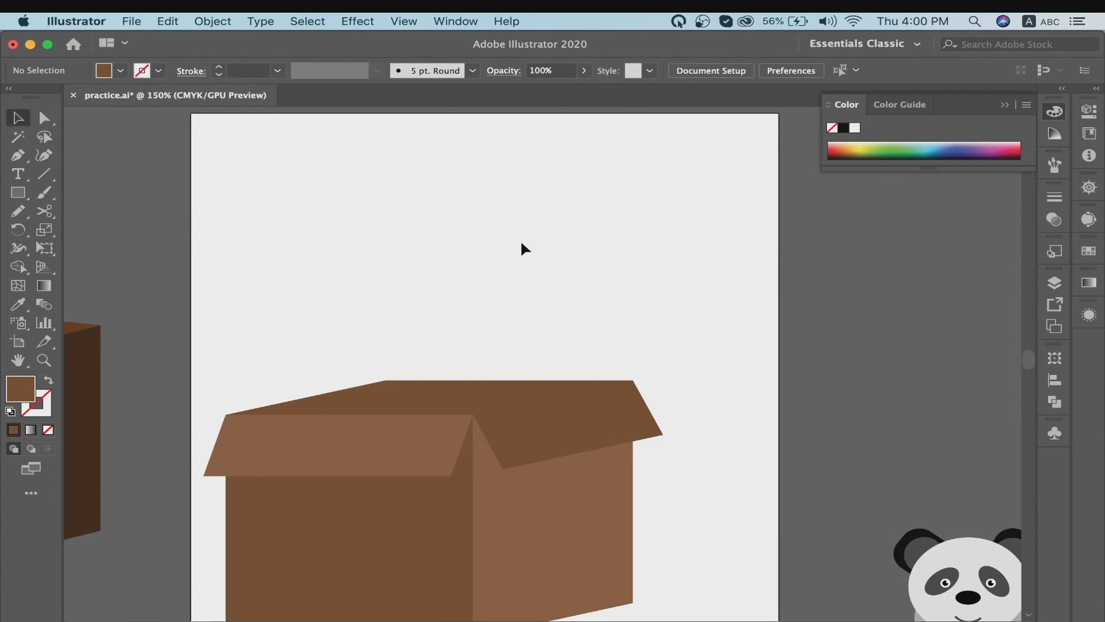
left_click(558, 425)
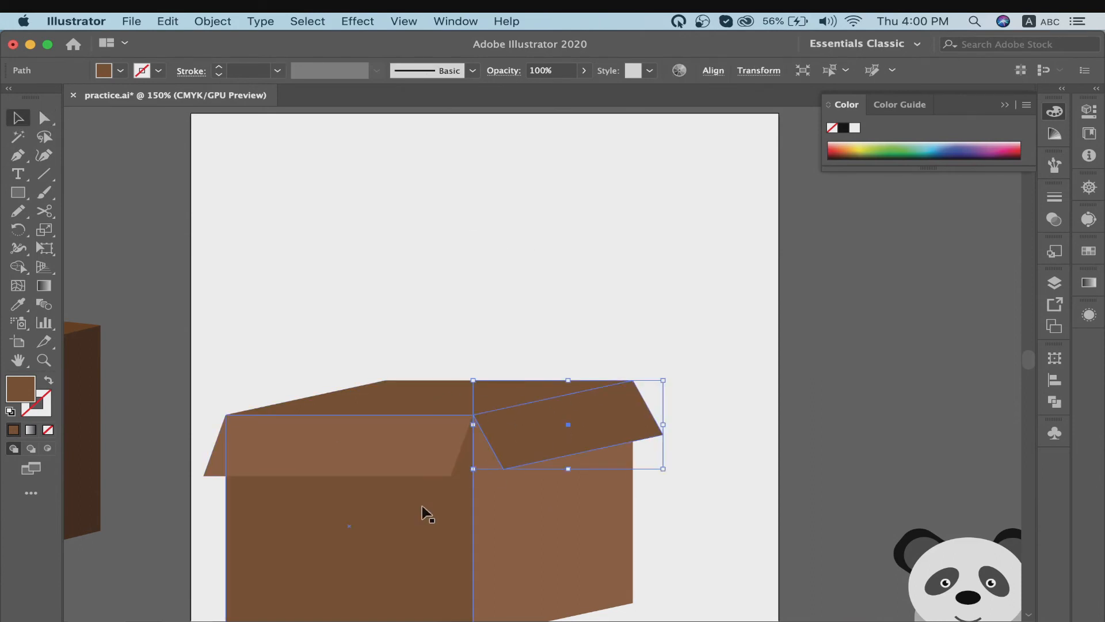
key("i")
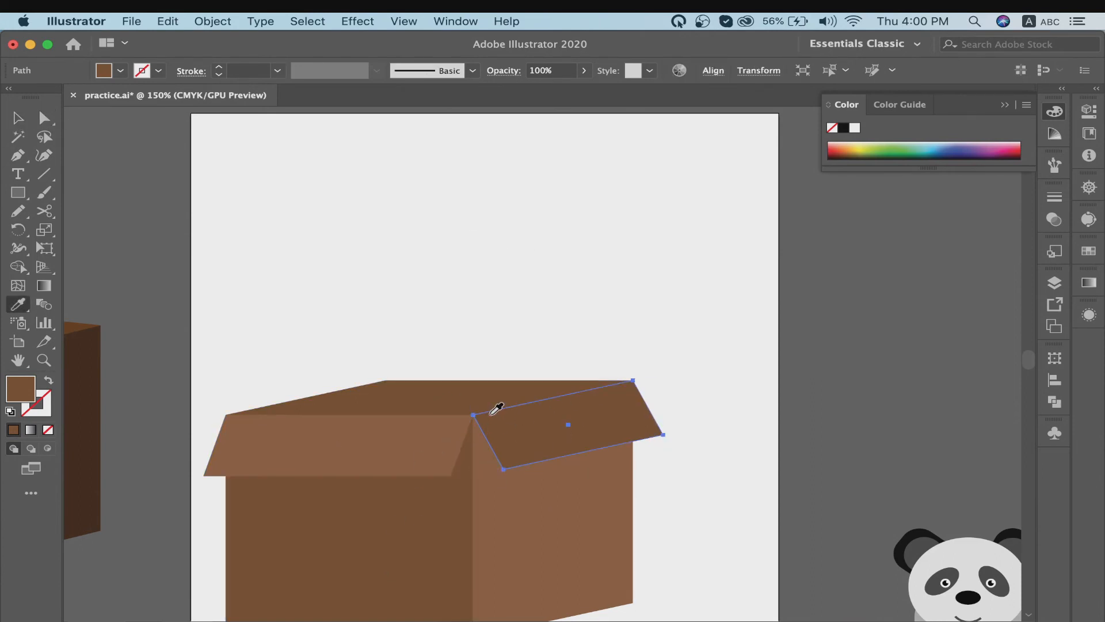
key("v")
Recolour the box's top opening with the dark brown sampled from the top face of the other box
left_click(447, 397)
scroll(204, 390, "left", 5)
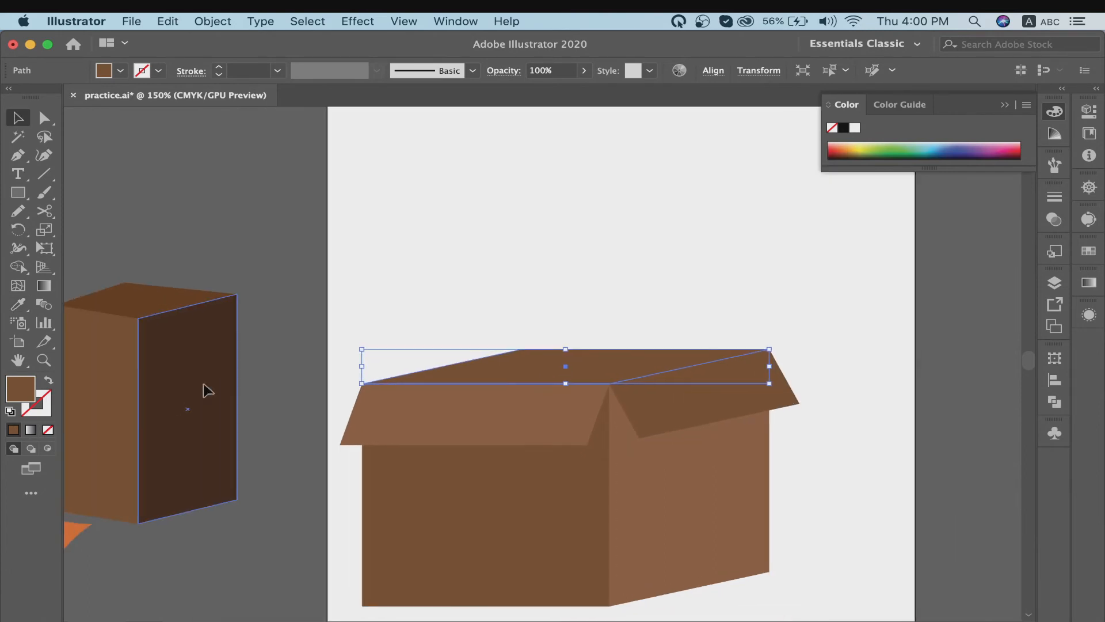
key("i")
left_click(144, 299)
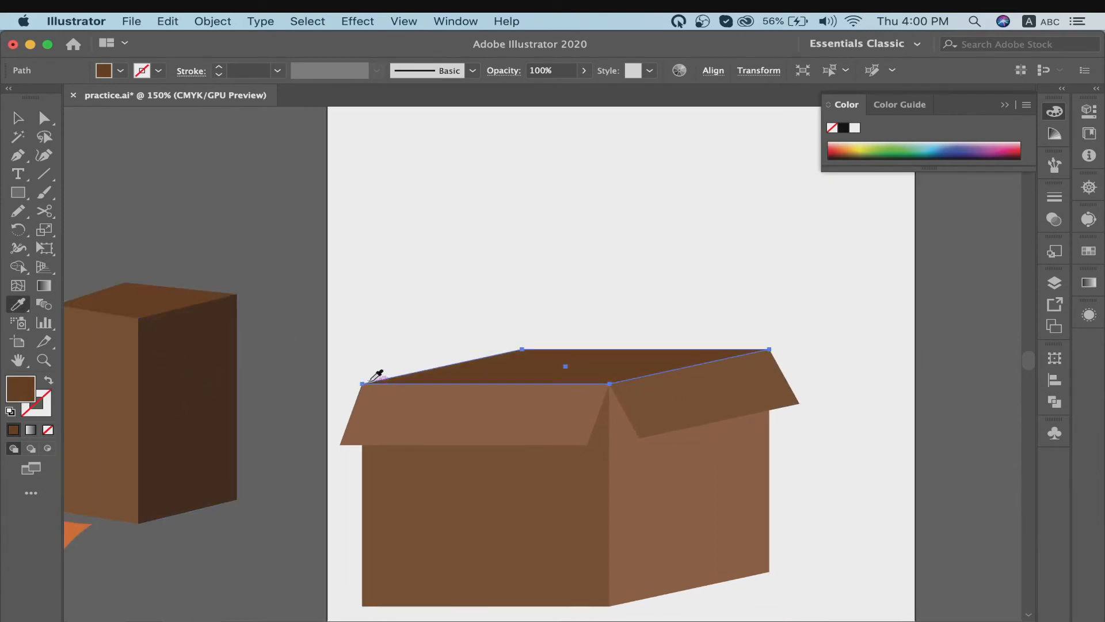
key("v")
left_click(512, 279)
scroll(512, 280, "down", 3)
scroll(512, 279, "right", 3)
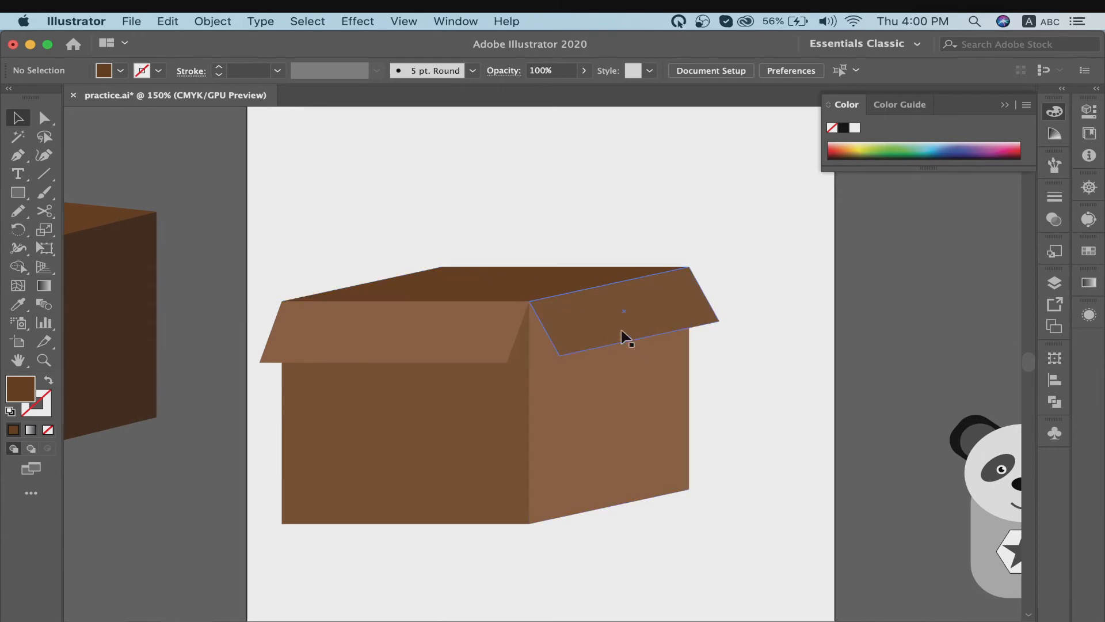
left_click(637, 331)
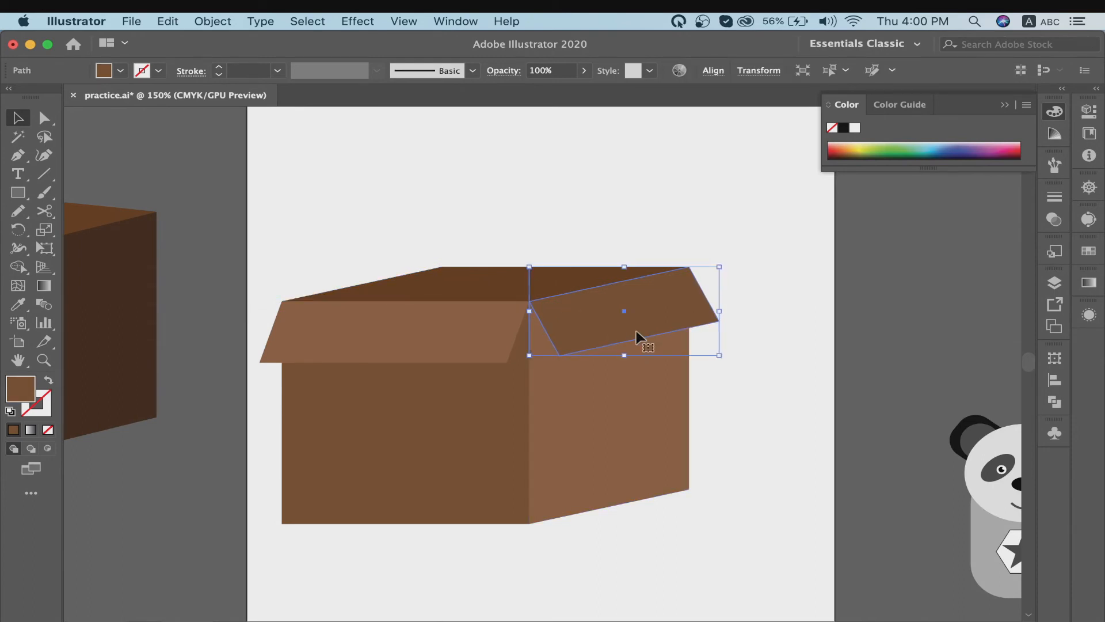
left_click(869, 386)
Select all the parts of the panda beside the artboard and group them
scroll(869, 385, "right", 8)
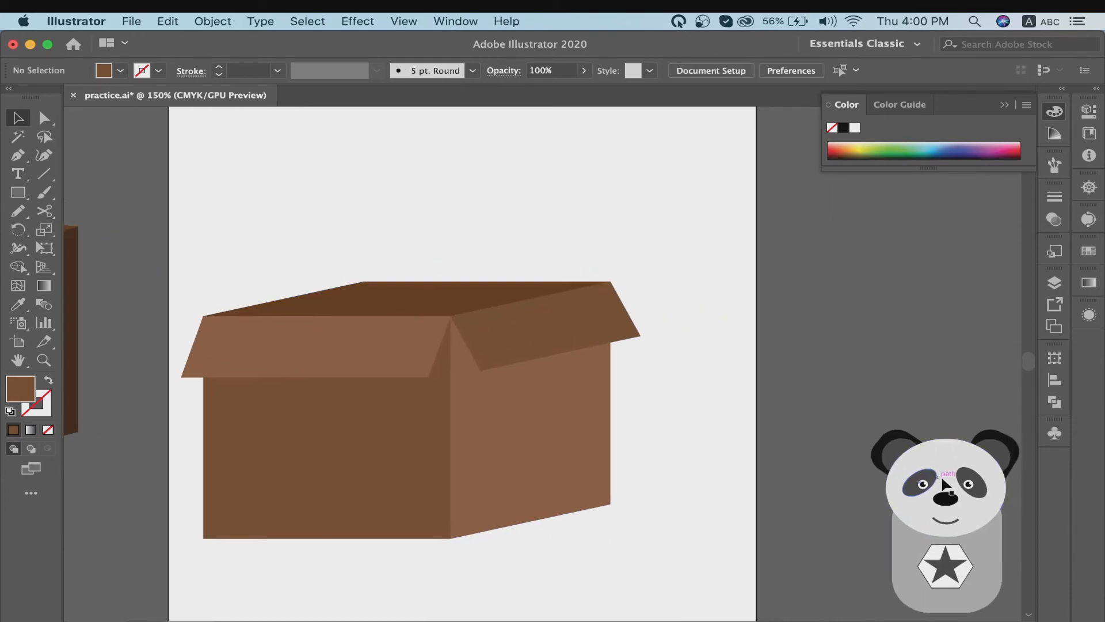
scroll(745, 333, "down", 3)
left_click_drag(868, 503, 927, 572)
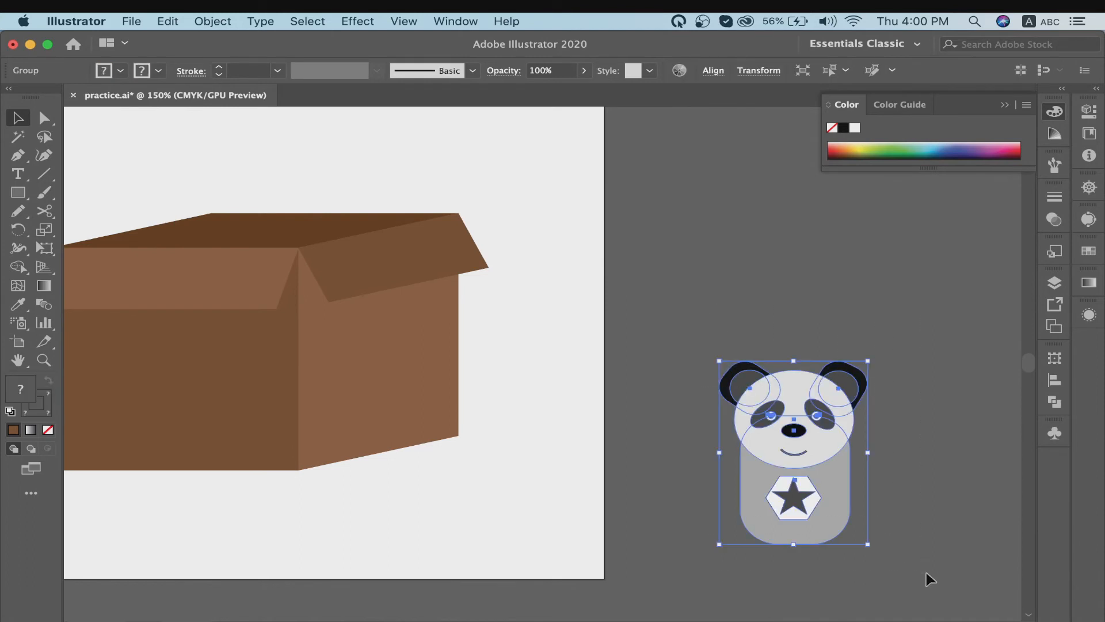
key("super+g")
Draw a small flat ellipse on the panda's cheek, just below the eye patch on the left of the face
scroll(845, 432, "left", 4)
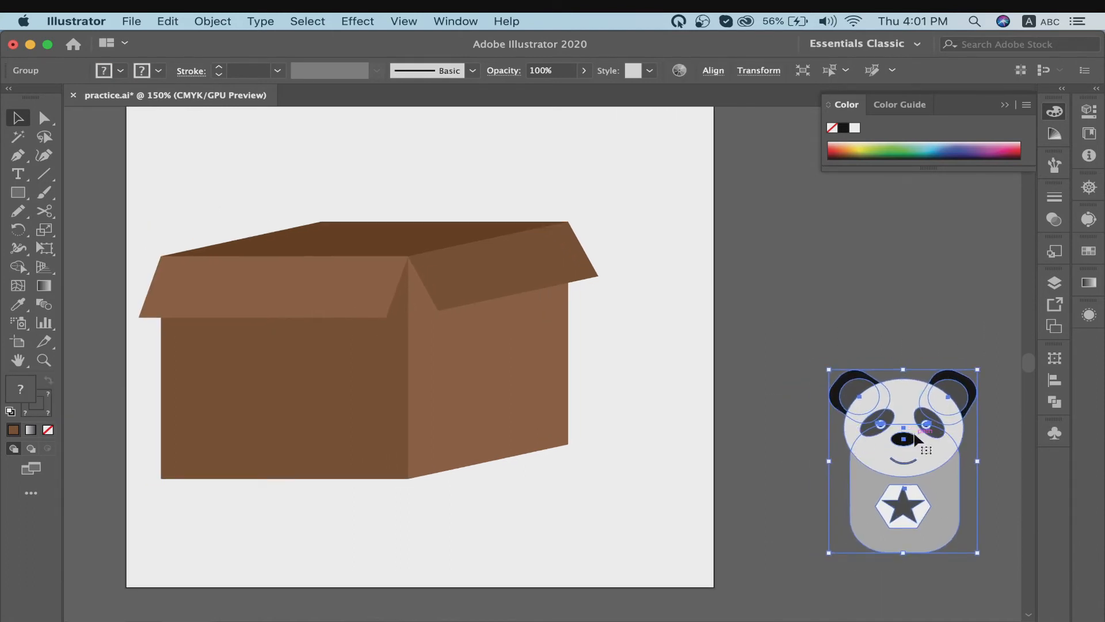
key("super+equal")
key("super+equal")
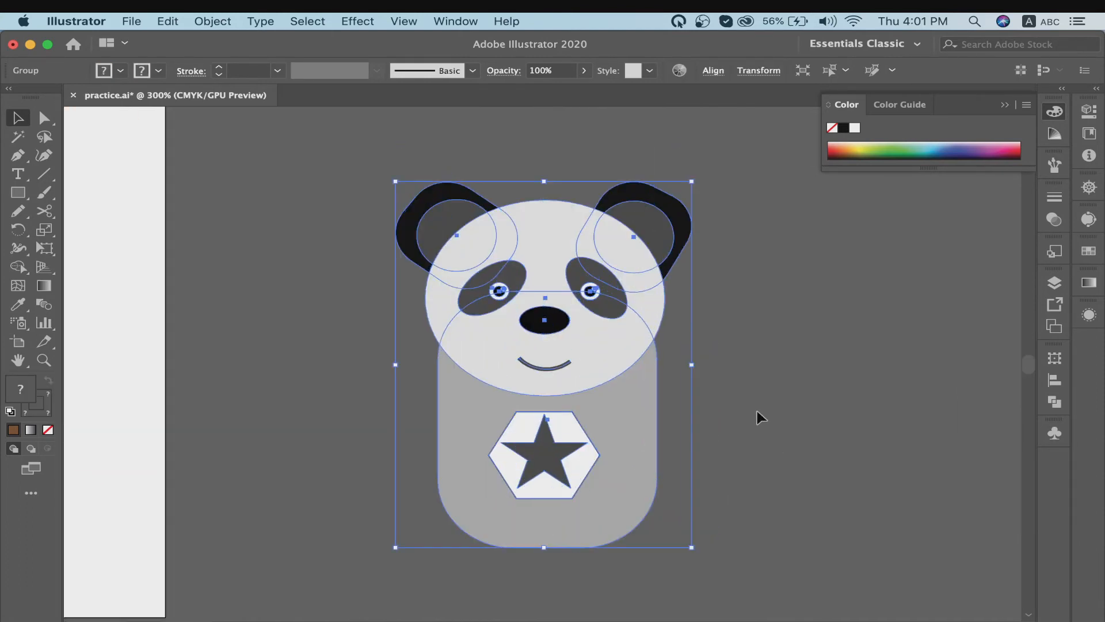
left_click(752, 409)
left_click_drag(17, 192, 90, 226)
left_click_drag(469, 321, 502, 334)
Fill the cheek ellipse with the bright pink swatch
left_click(120, 70)
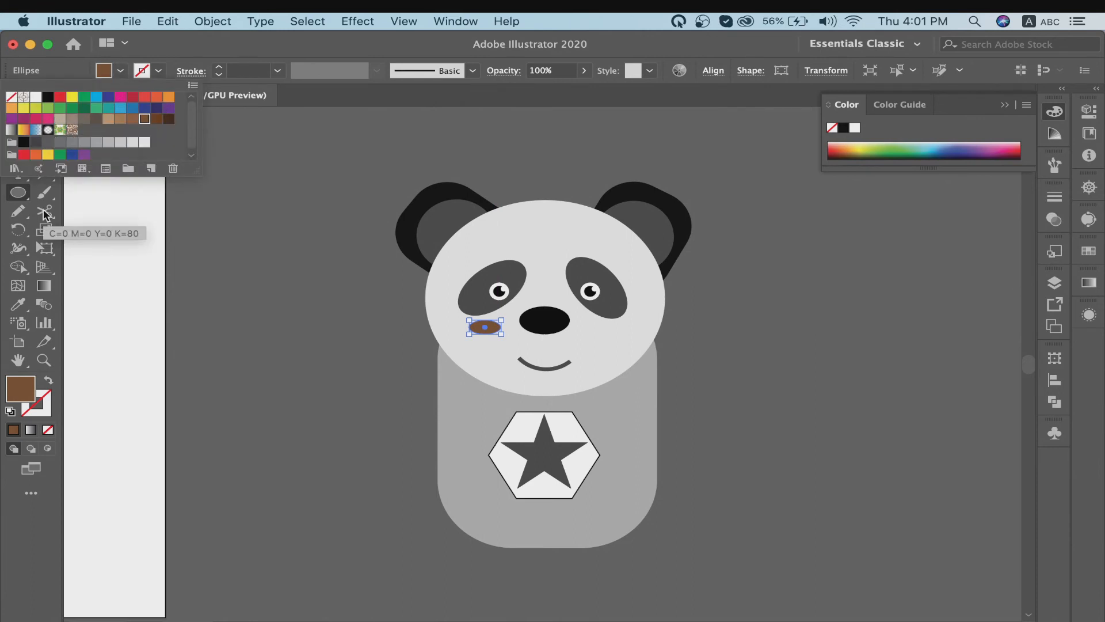
left_click(49, 120)
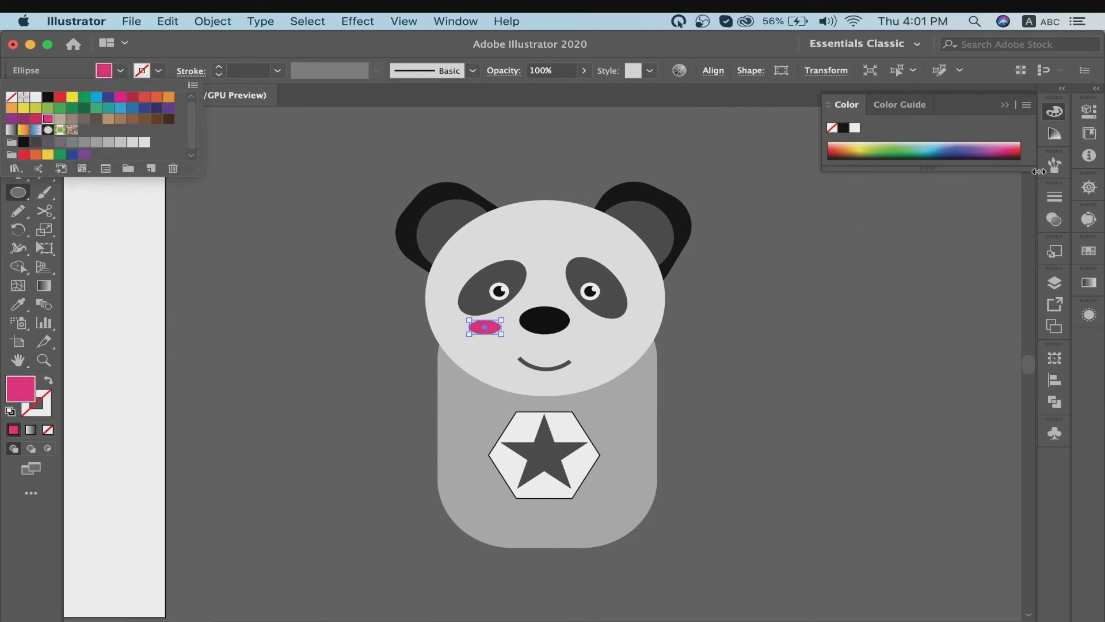
left_click(1055, 136)
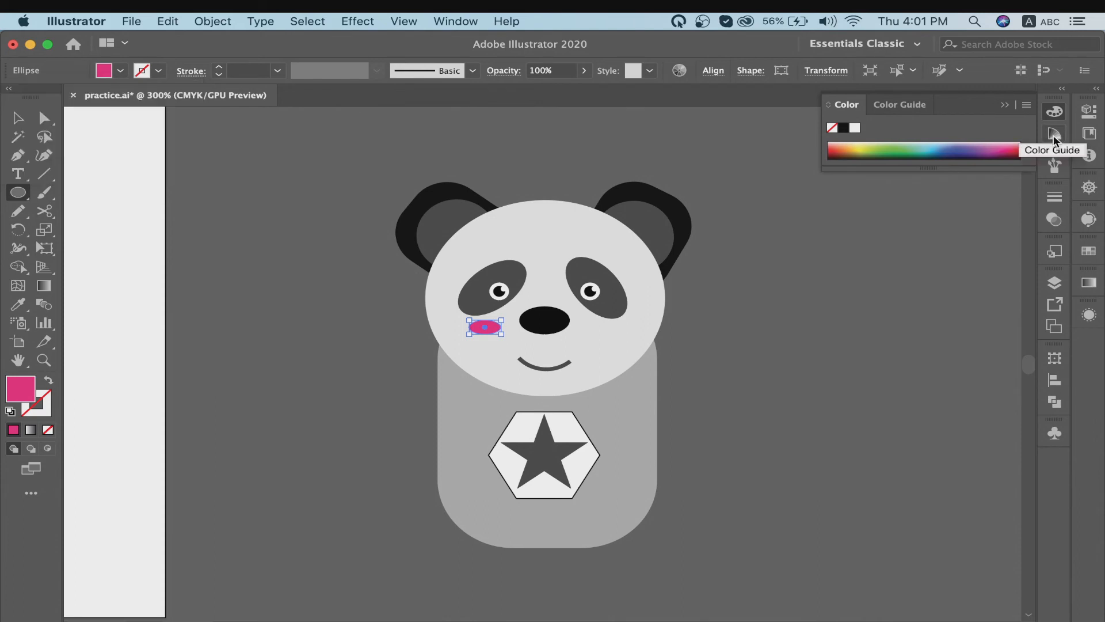
Recolour the cheek ellipse with a light pink tint of the bright pink from the Color Guide and deselect it
left_click(1055, 136)
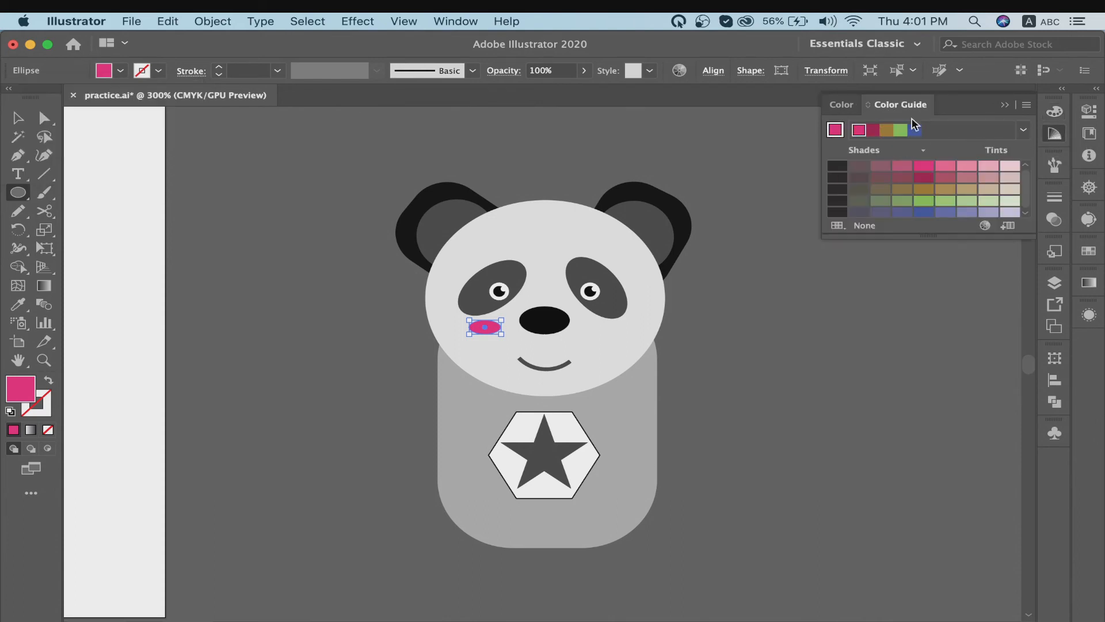
left_click(970, 168)
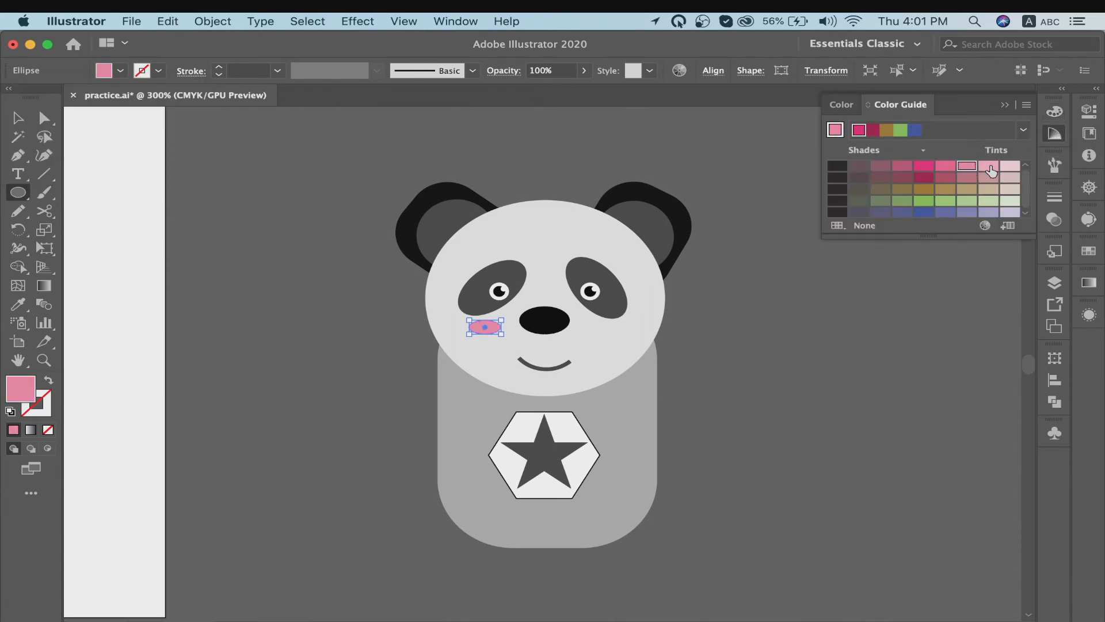
left_click(991, 168)
left_click(725, 348)
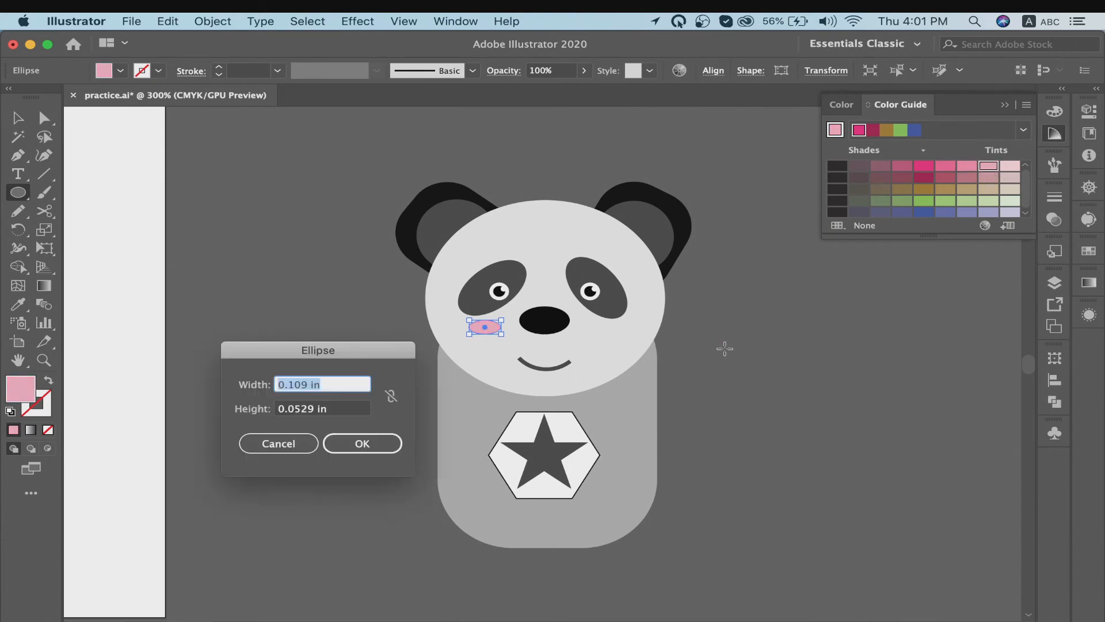
left_click(286, 442)
key("v")
left_click(319, 396)
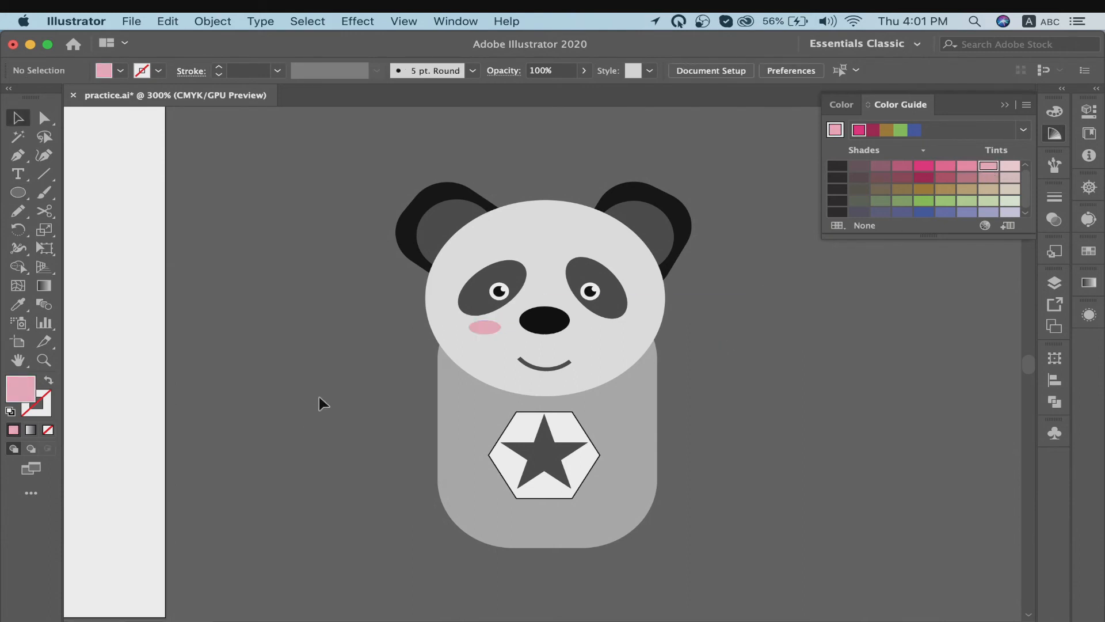
Duplicate the cheek ellipse straight across to the panda's other cheek, then select both cheeks and keep them level with the nose
left_click_drag(500, 323, 606, 330)
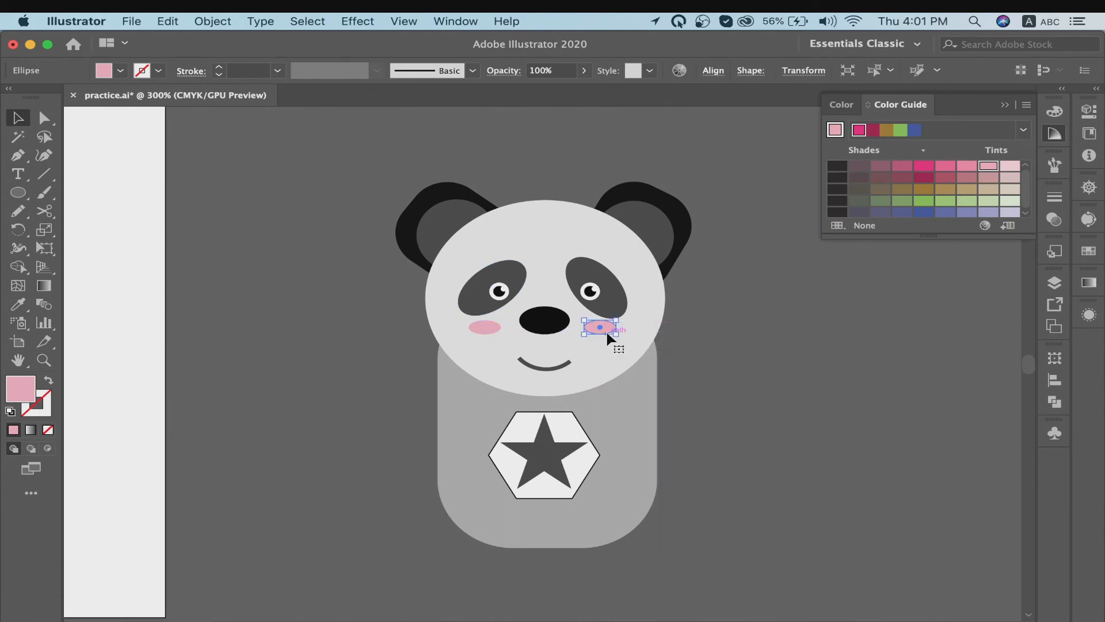
left_click(485, 330, "shift")
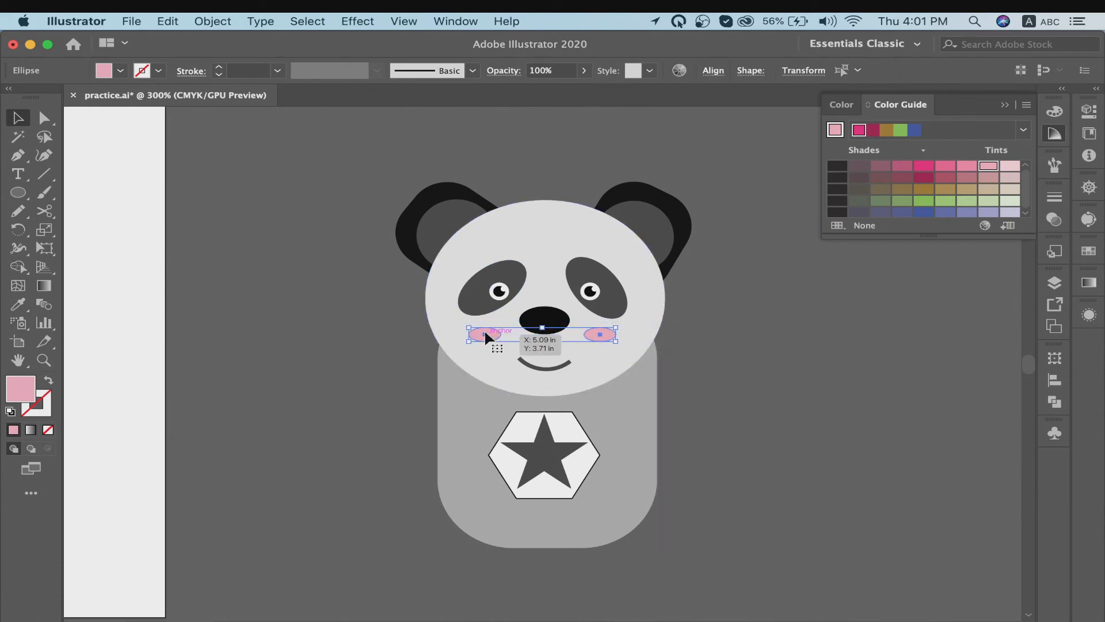
key("Up")
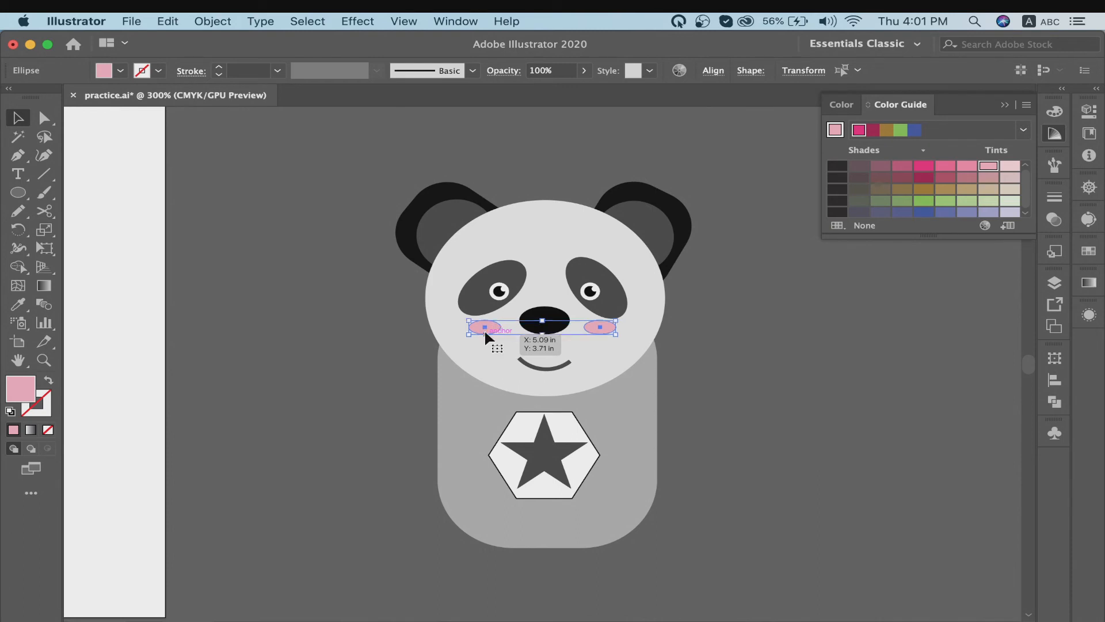
Lower the opacity of both cheek ellipses to 31%
left_click(585, 71)
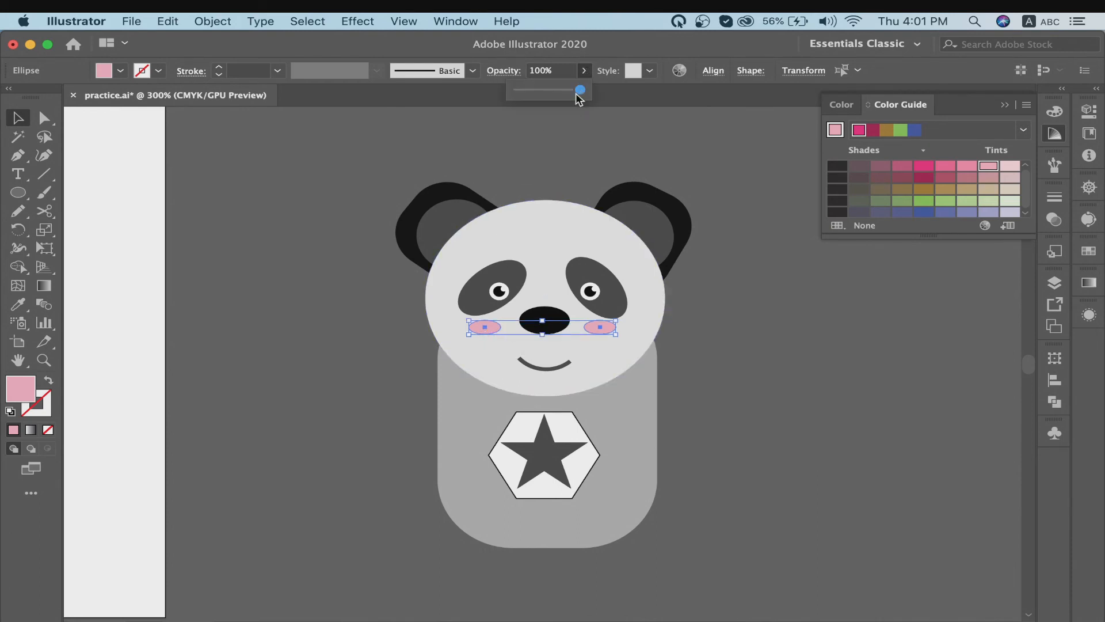
left_click_drag(581, 91, 538, 90)
left_click(343, 250)
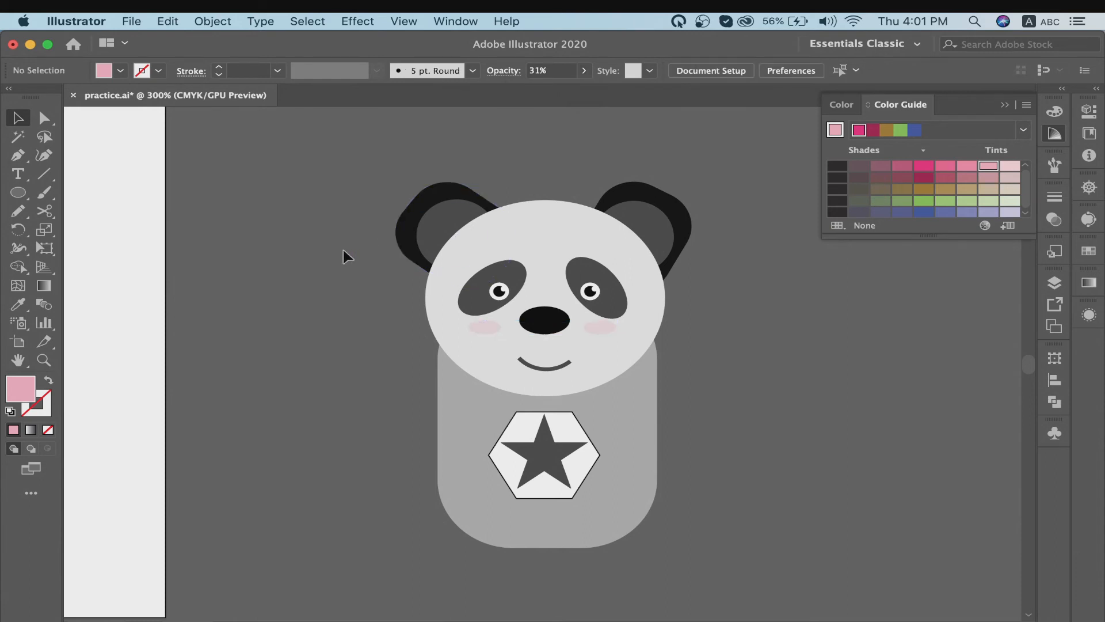
Select the whole panda, including its new cheeks, and group all the parts
left_click_drag(345, 168, 488, 254)
left_click_drag(697, 523, 700, 525)
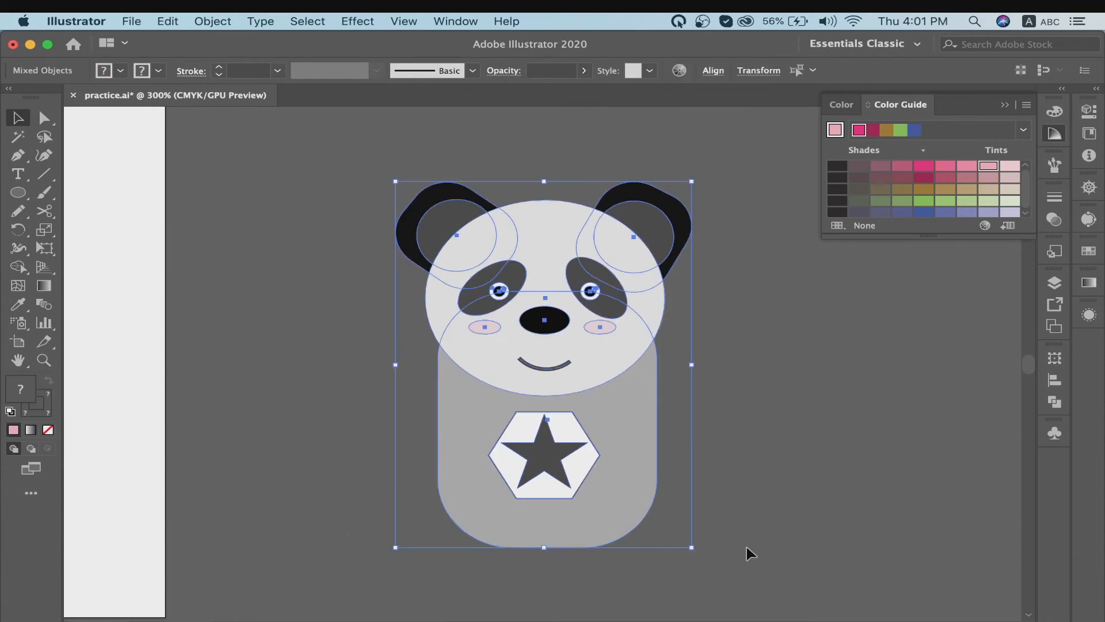
right_click(688, 449)
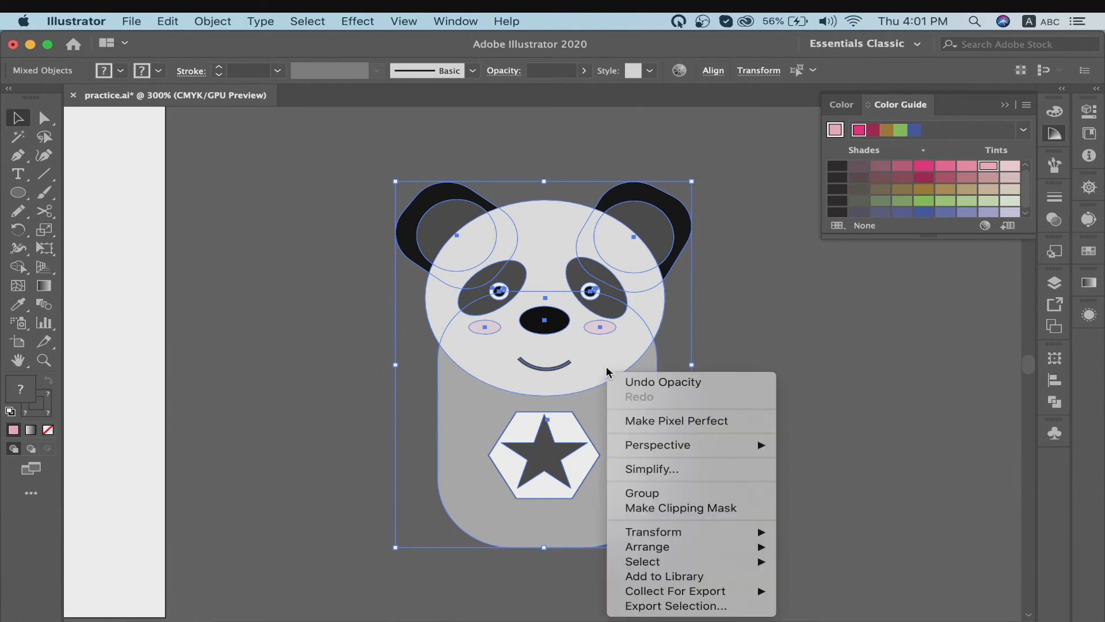
left_click(681, 494)
Move the panda group onto the artboard, over the middle of the open box
key("super+1")
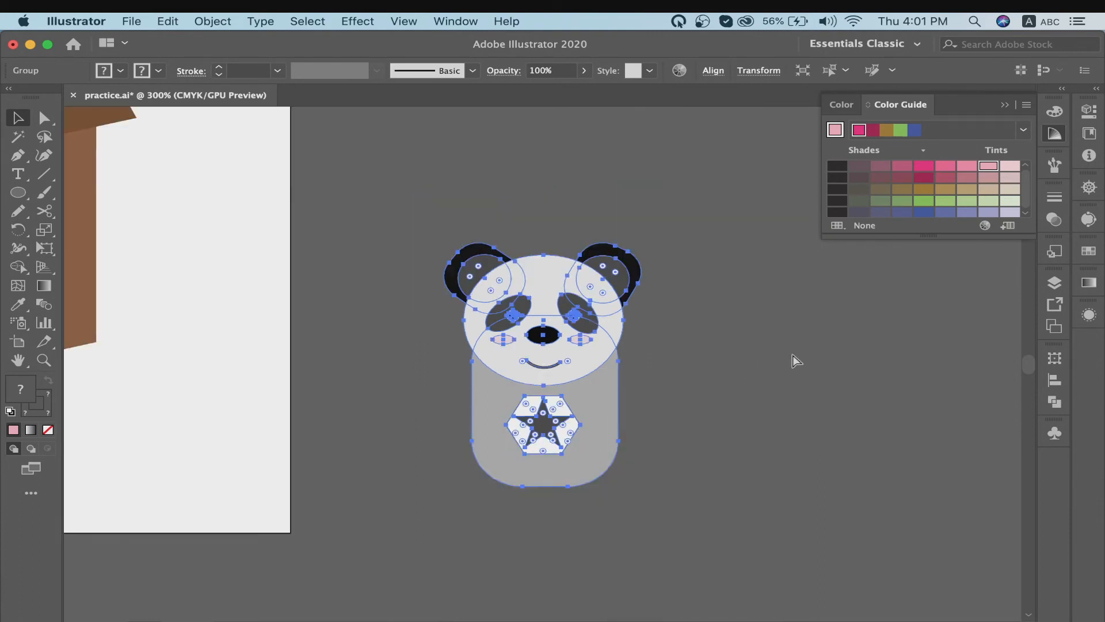
scroll(792, 354, "left", 8)
left_click_drag(742, 377, 406, 254)
left_click(673, 339)
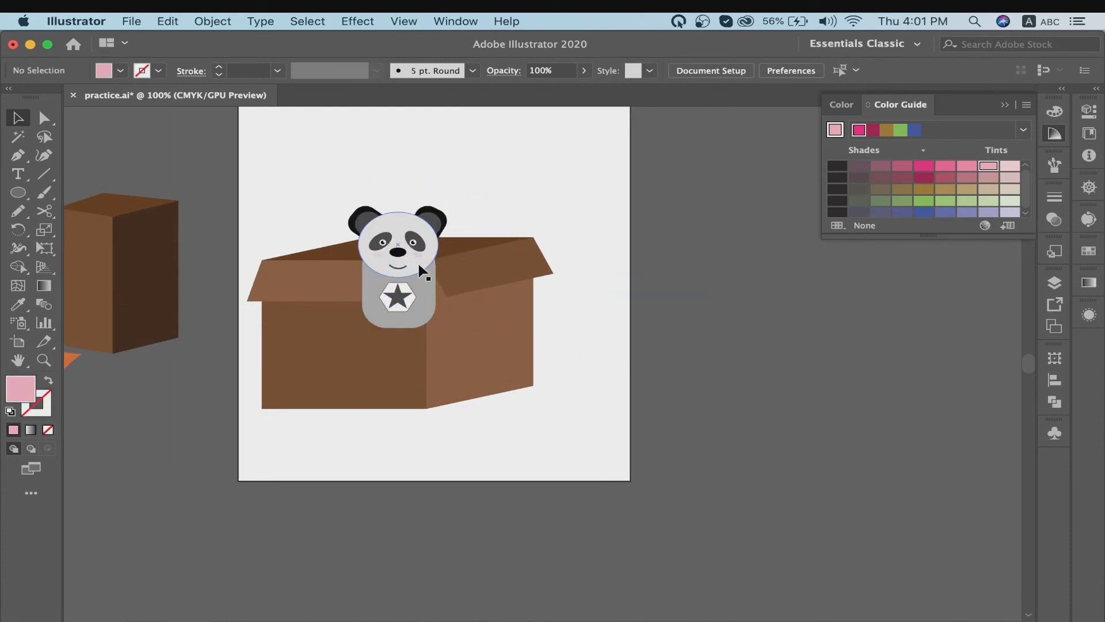
Send the panda group to the back, behind all parts of the open box
left_click(409, 258)
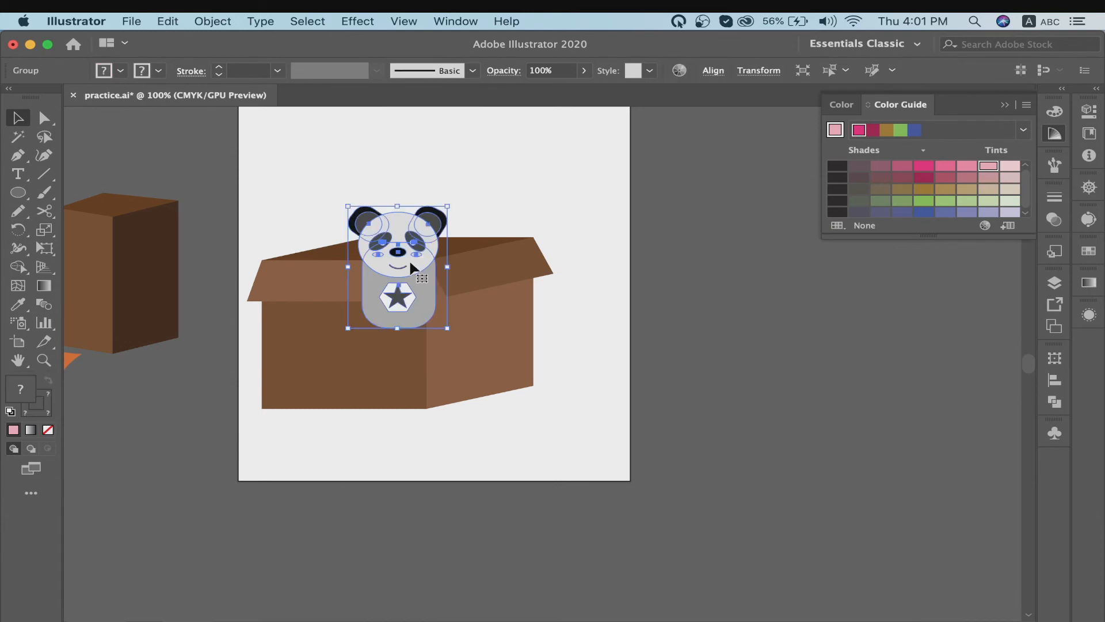
left_click(467, 242)
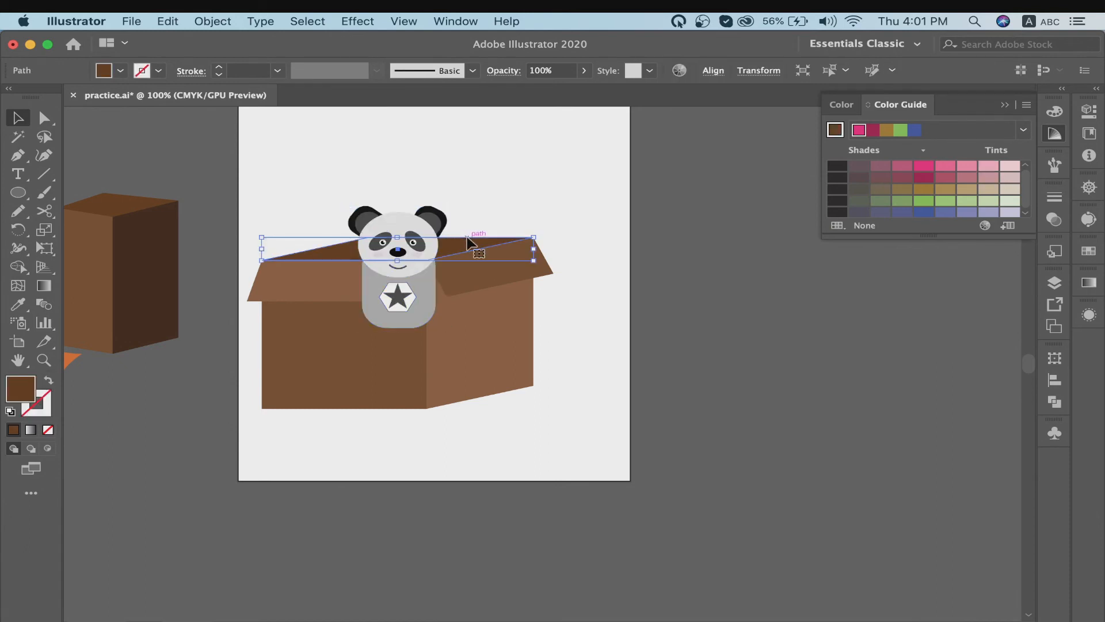
left_click(420, 284)
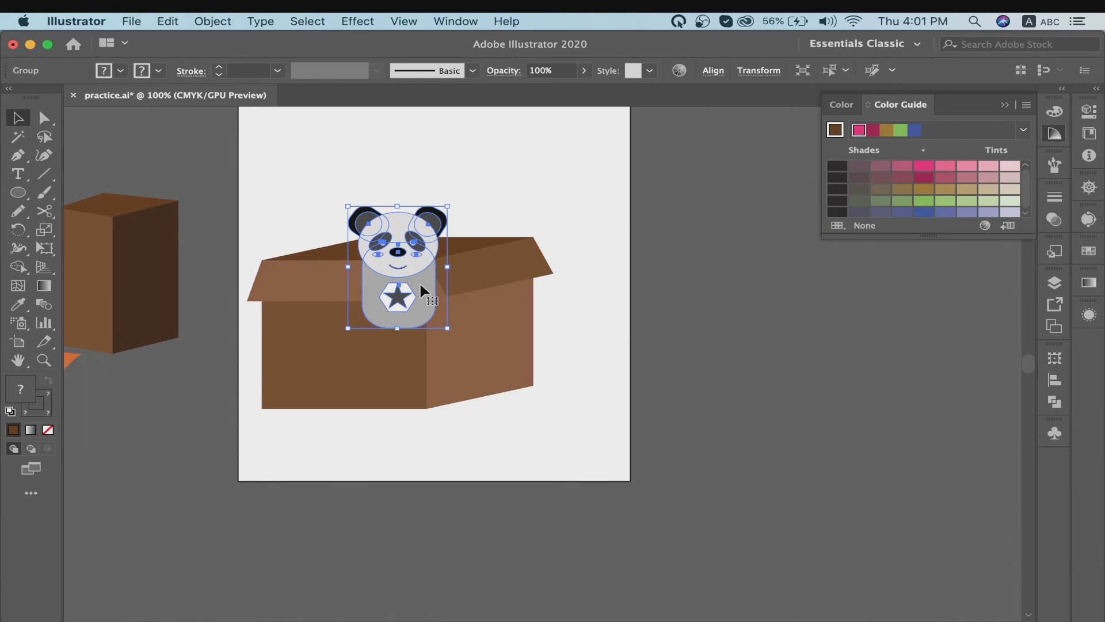
right_click(389, 258)
mouse_move(534, 454)
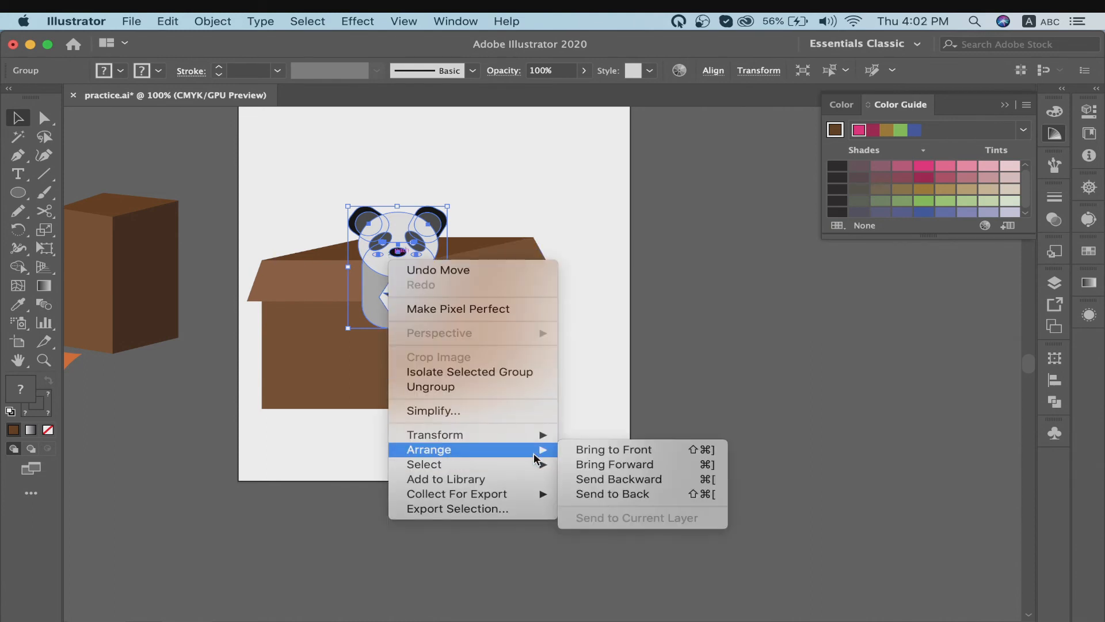
left_click(595, 497)
left_click(610, 382)
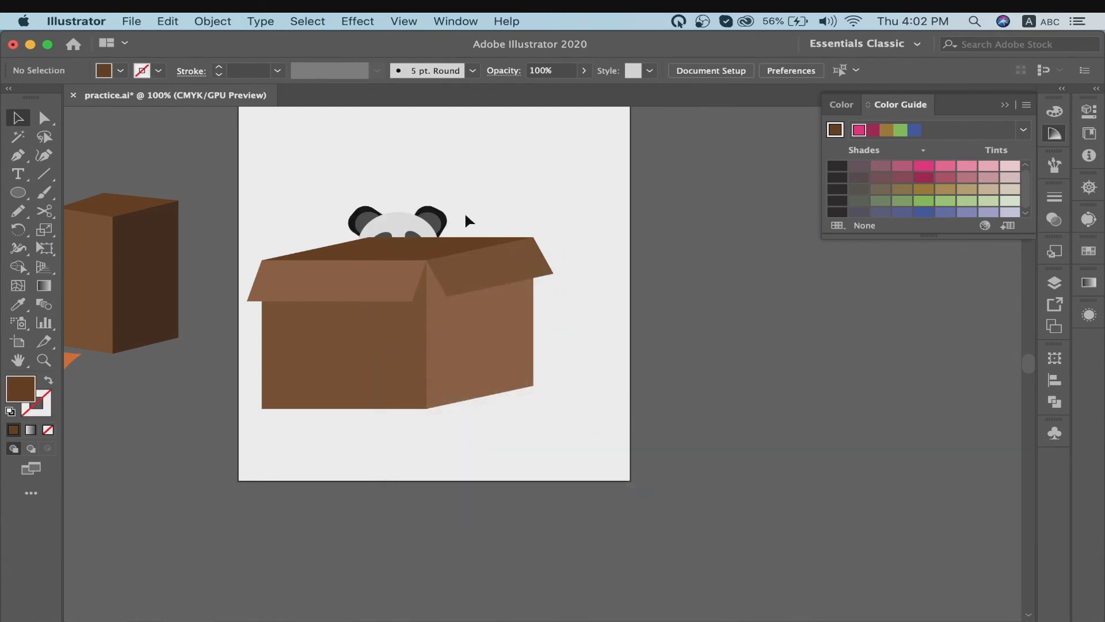
Send the box's dark brown top opening behind the panda so its head rises out of the box
left_click(464, 246)
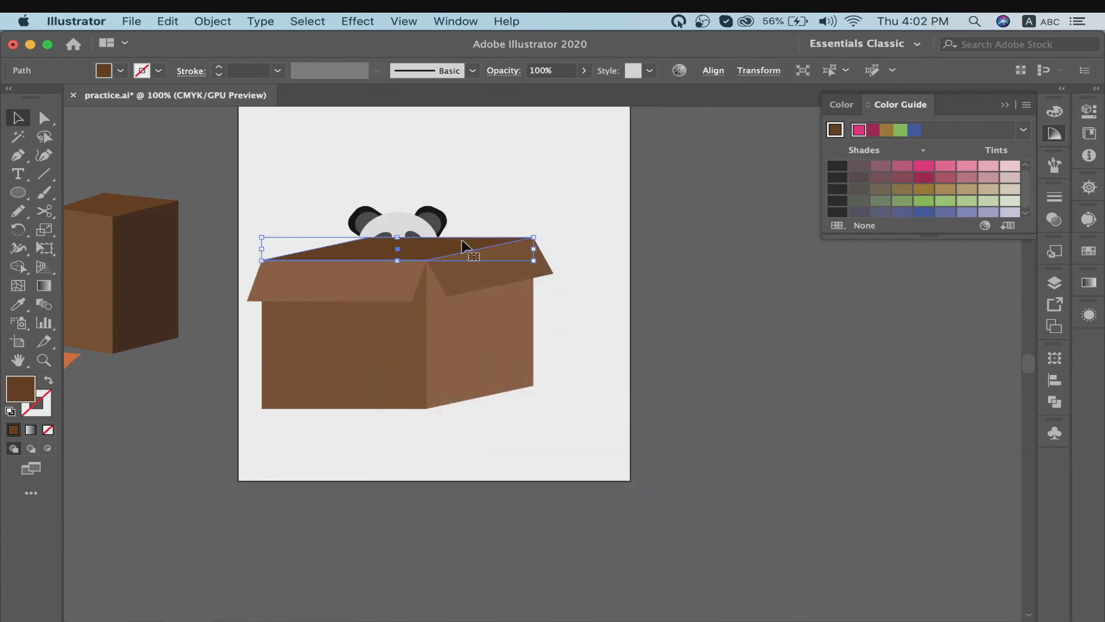
right_click(461, 239)
key("Escape")
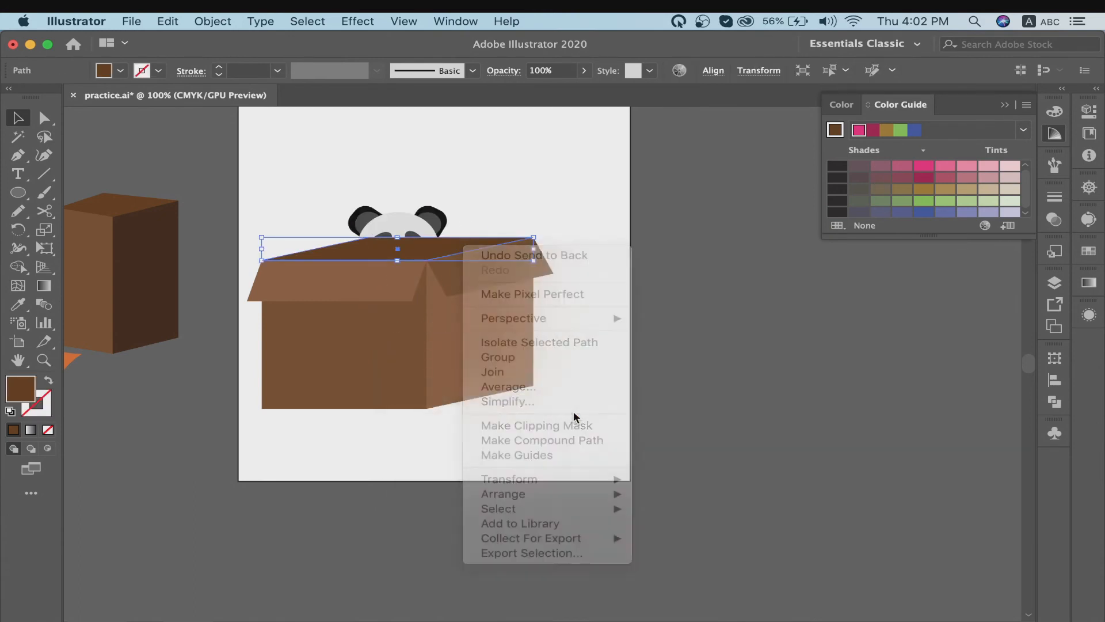
key("super+equal")
right_click(557, 364)
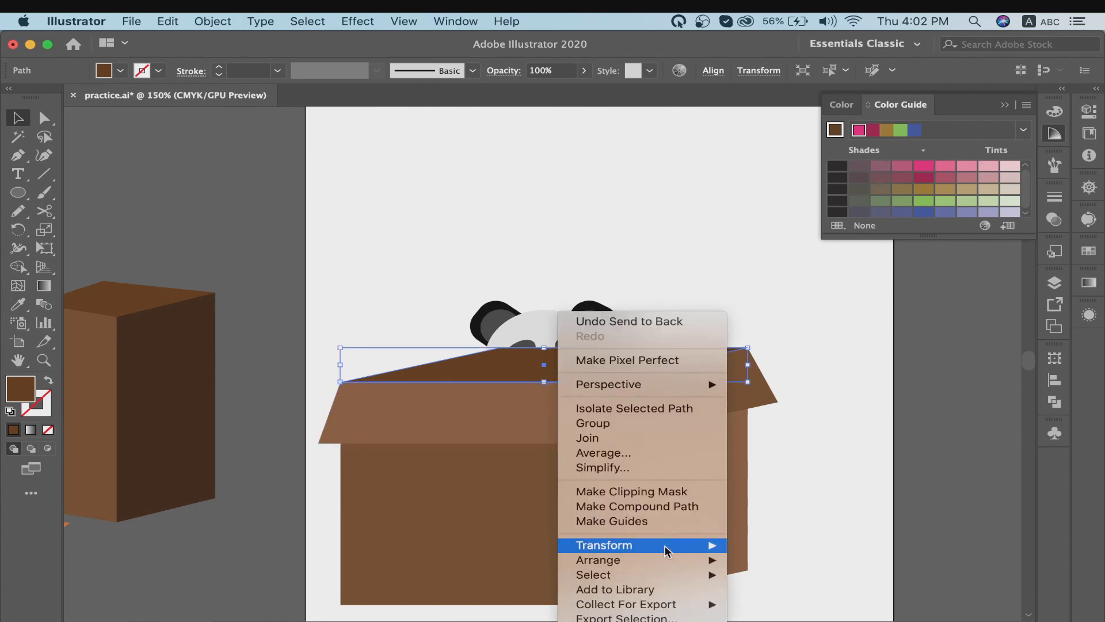
mouse_move(662, 561)
left_click(811, 595)
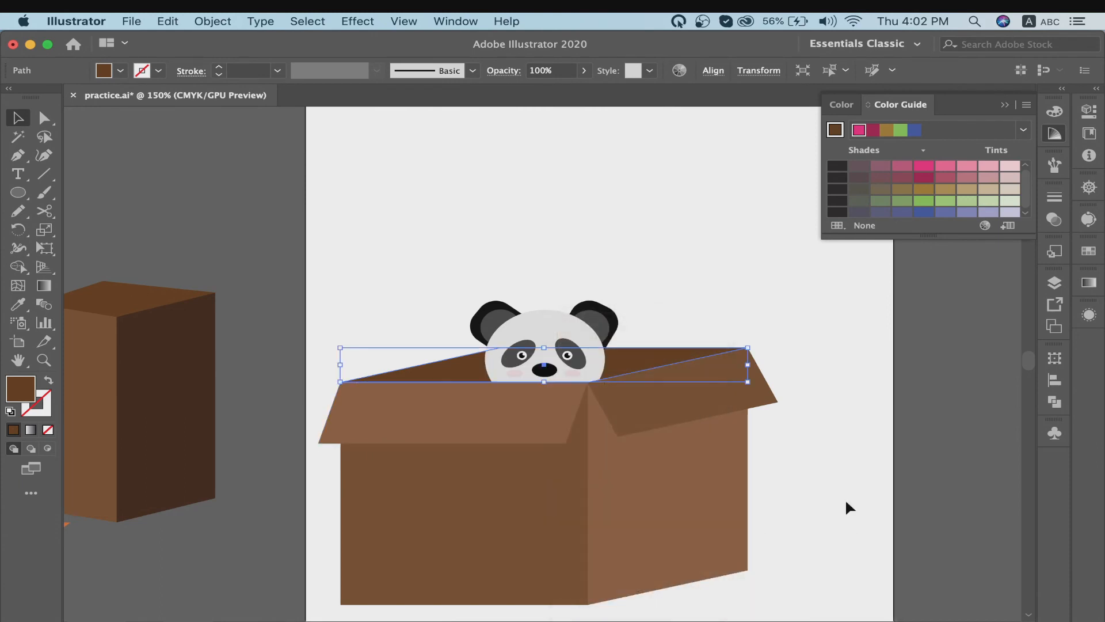
left_click(845, 498)
Scale the panda group up proportionally by roughly 40% and place it lower inside the box opening
scroll(845, 499, "down", 5)
scroll(845, 499, "right", 3)
left_click(549, 293)
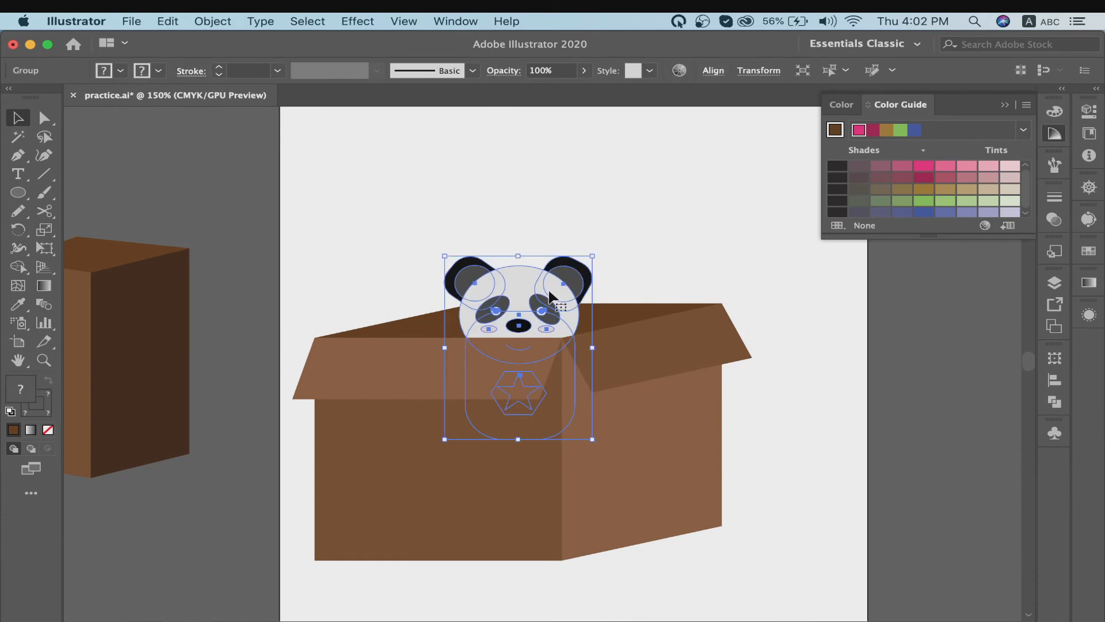
left_click_drag(591, 255, 647, 121)
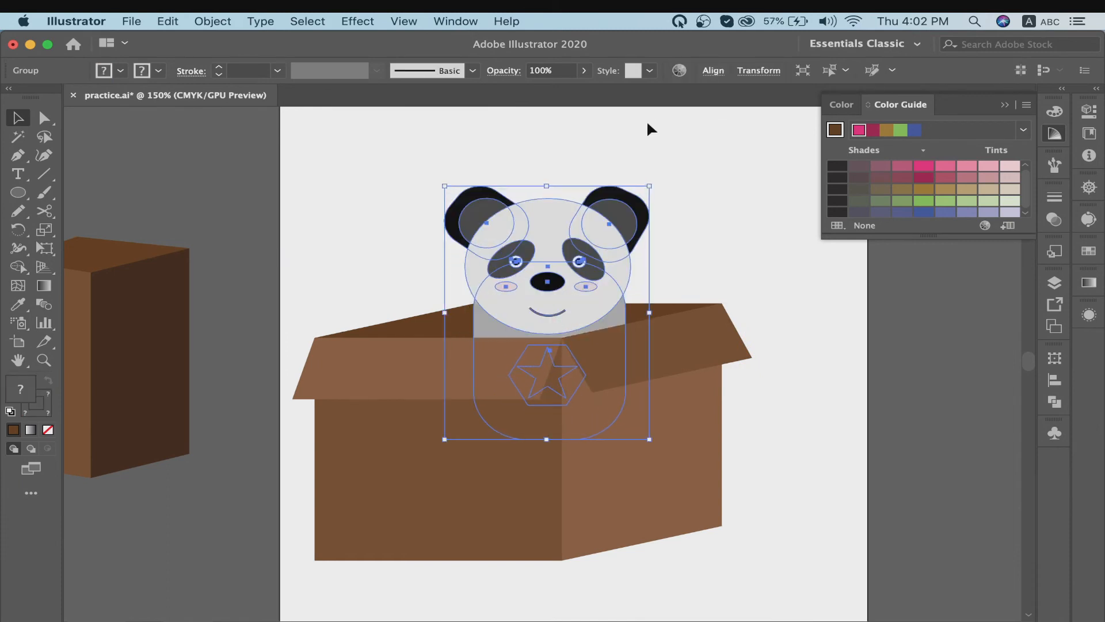
left_click_drag(615, 220, 587, 267)
left_click(558, 174)
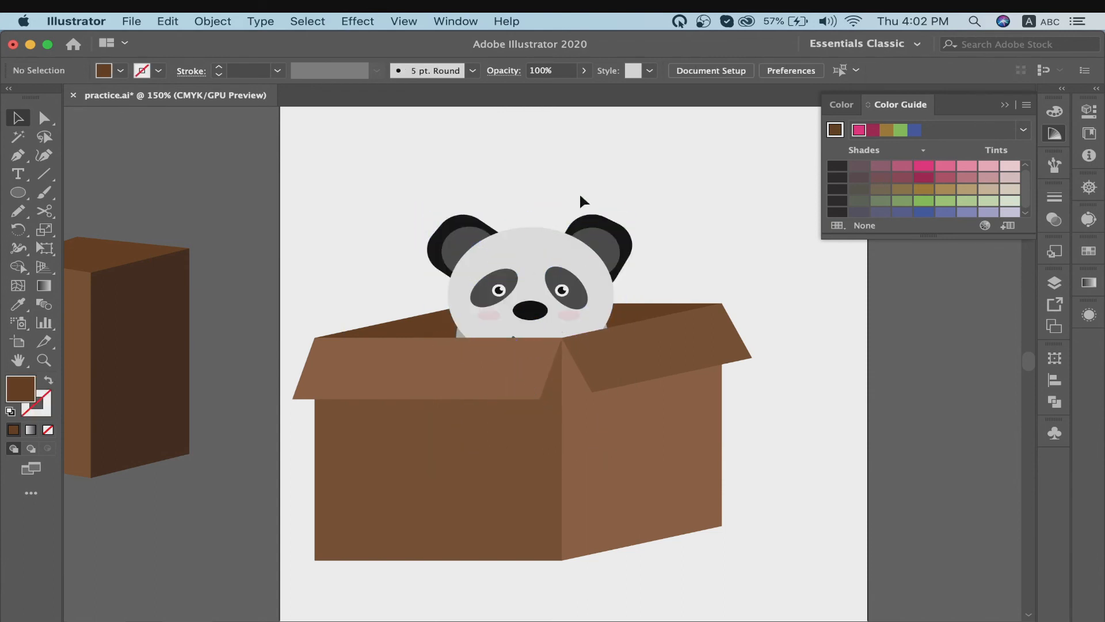
Nudge the panda group up and slightly sideways until its smile clears the box's front edge, then deselect it
left_click(546, 268)
key("shift+Down")
key("shift+Up")
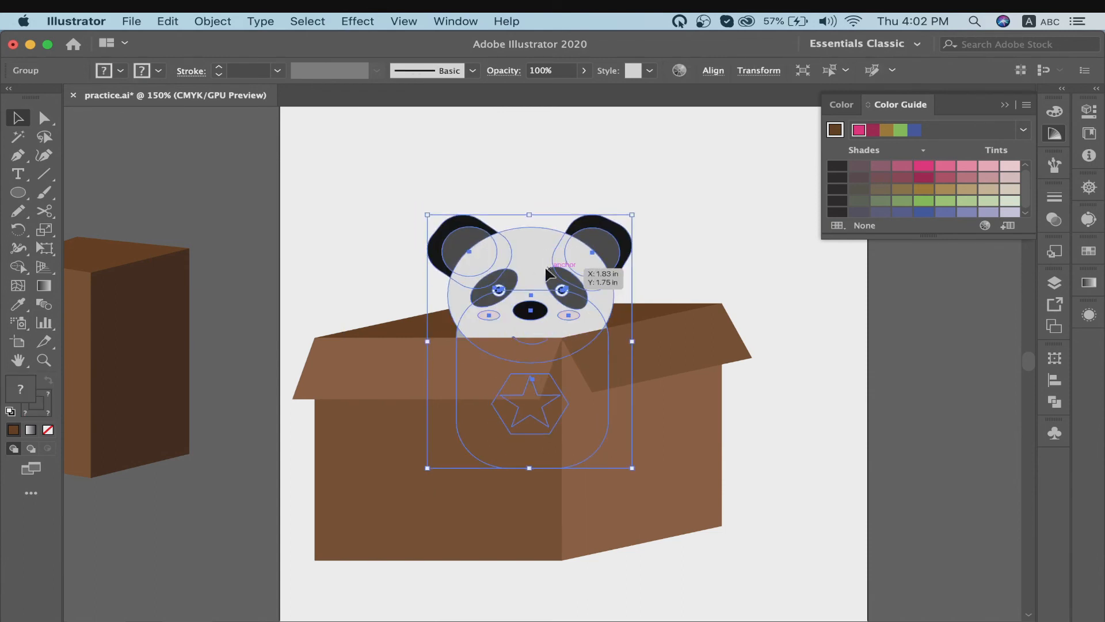
key("shift+Up")
key("shift+Right")
key("Down")
key("Down")
key("Down")
key("Left")
key("Left")
key("Left")
key("Left")
key("Left")
key("Left")
key("Left")
key("Left")
key("Left")
key("Left")
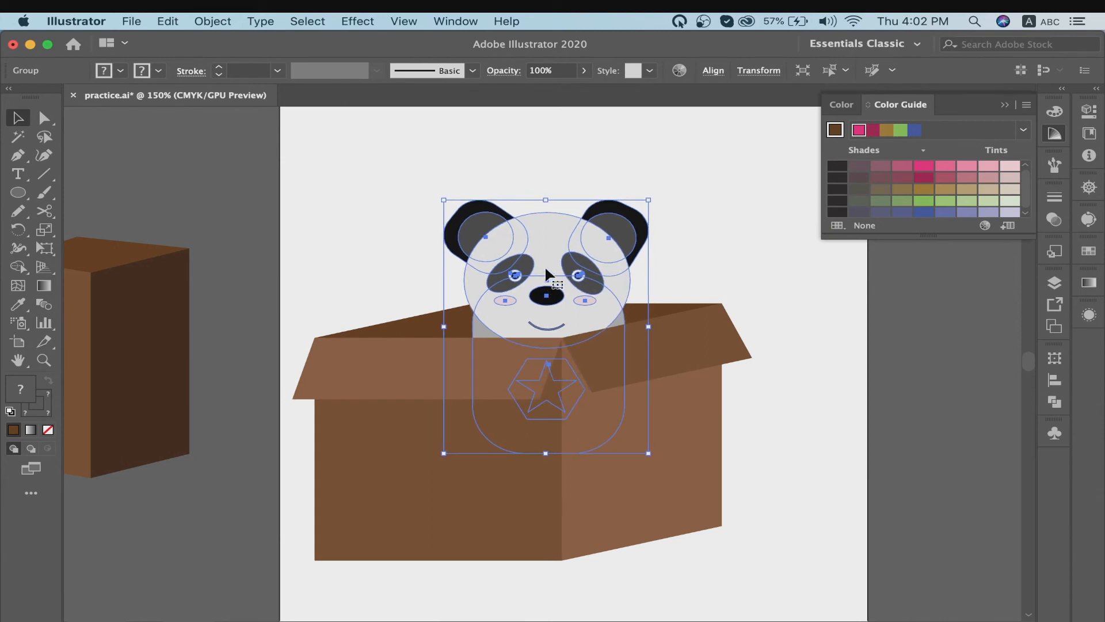
key("Down")
key("Down")
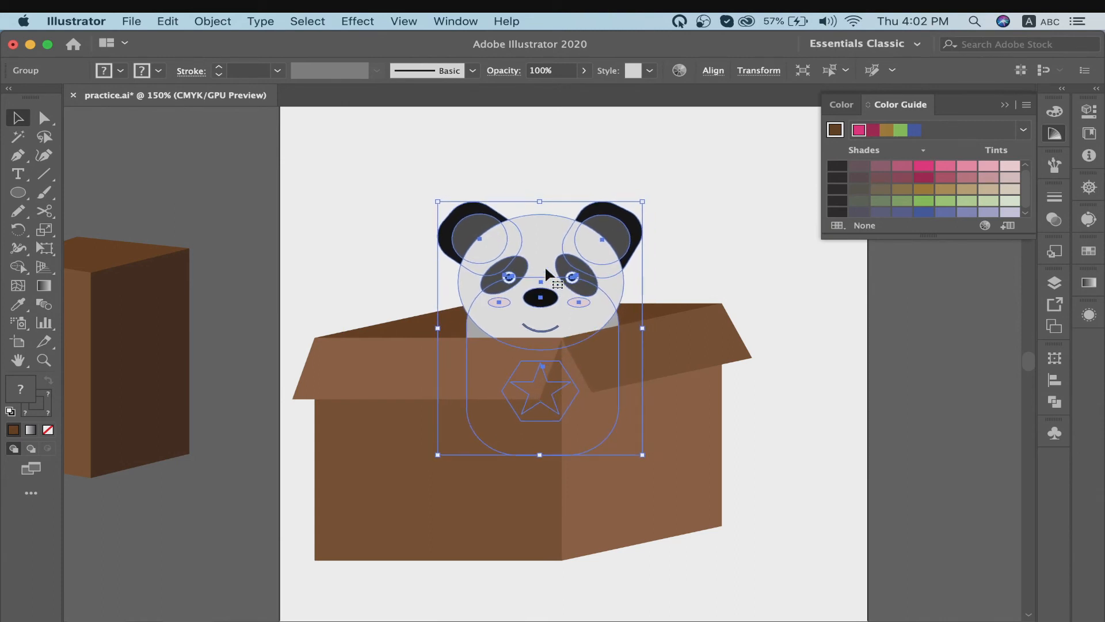
left_click(865, 502)
Draw a small flat ellipse for a paw on the front flap, touching its upper edge under the panda's left-hand cheek
scroll(866, 502, "down", 2)
scroll(866, 502, "right", 1)
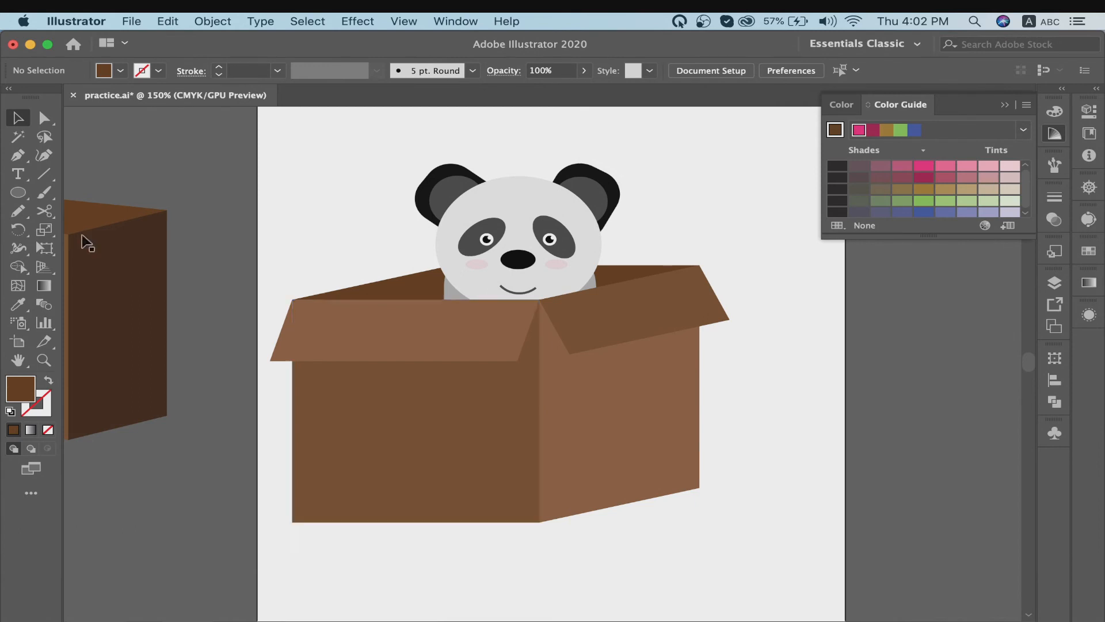
left_click(17, 194)
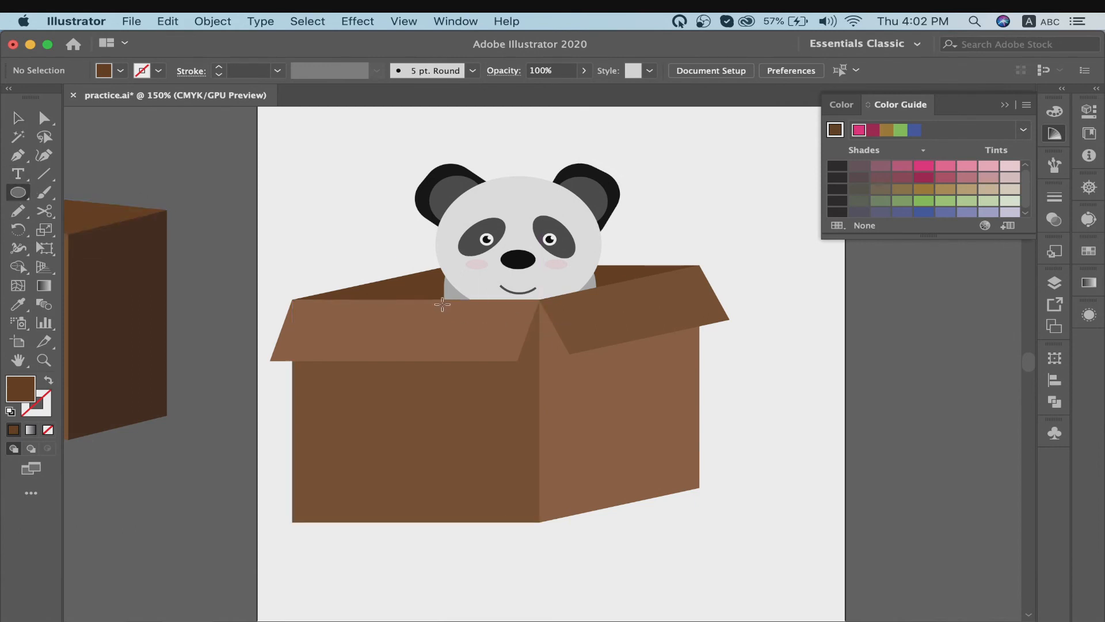
left_click_drag(444, 300, 488, 324)
key("super+equal")
key("super+equal")
key("super+equal")
key("super+equal")
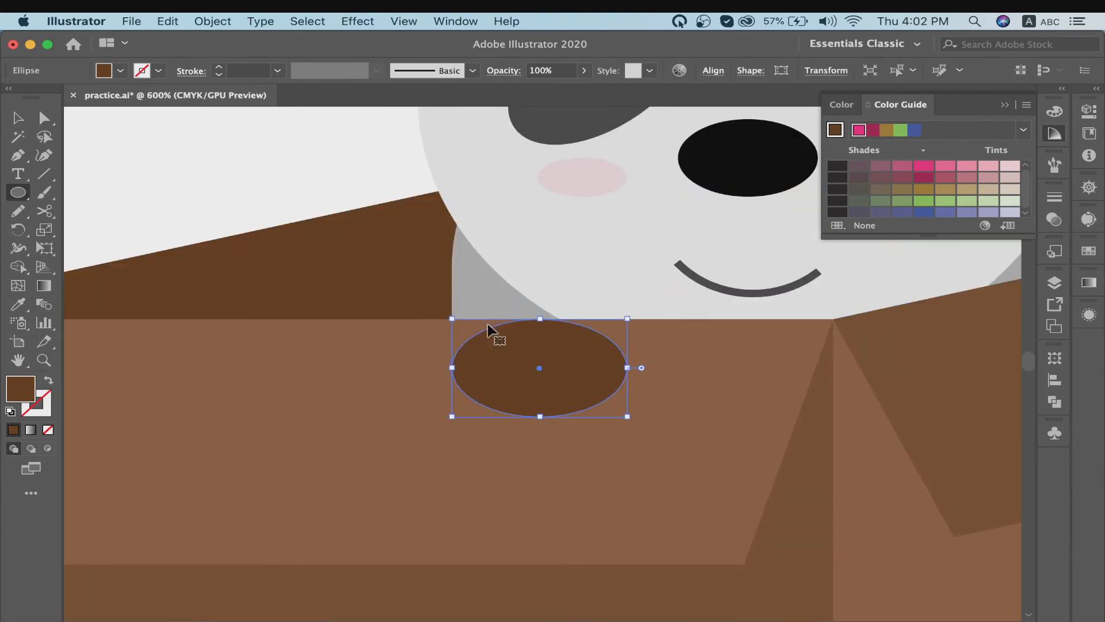
Flatten the top of the paw ellipse by lowering its top anchor point with the Direct Selection tool
left_click(44, 118)
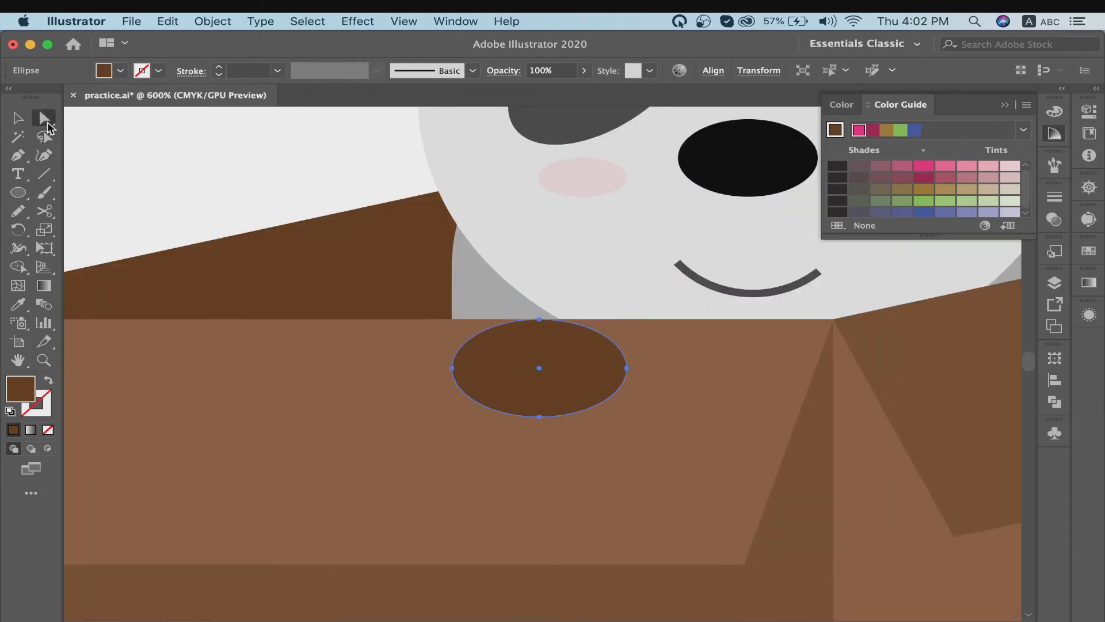
left_click_drag(543, 323, 544, 339)
left_click(18, 118)
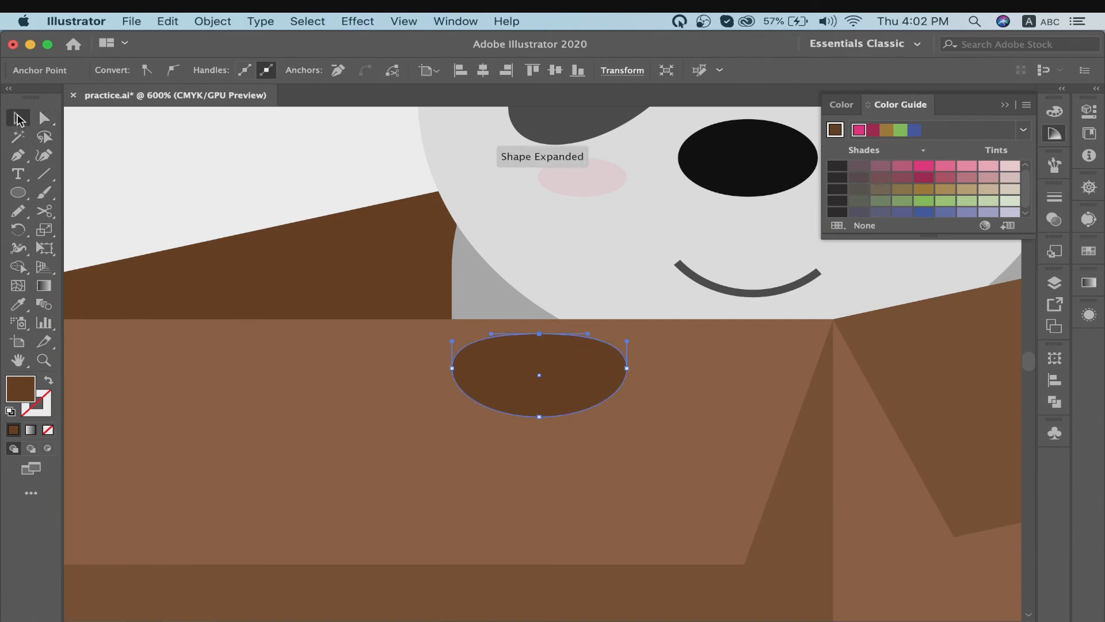
Recolour the paw shape with the dark grey of the panda's inner ear using the Eyedropper
scroll(462, 320, "up", 5)
scroll(462, 320, "right", 3)
key("i")
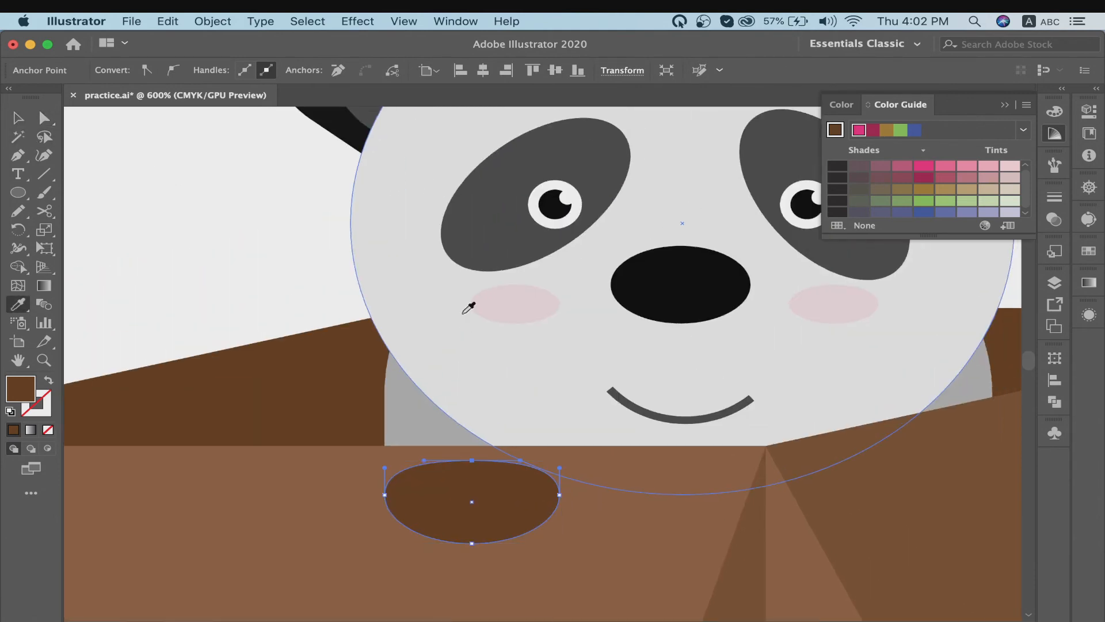
scroll(403, 153, "up", 4)
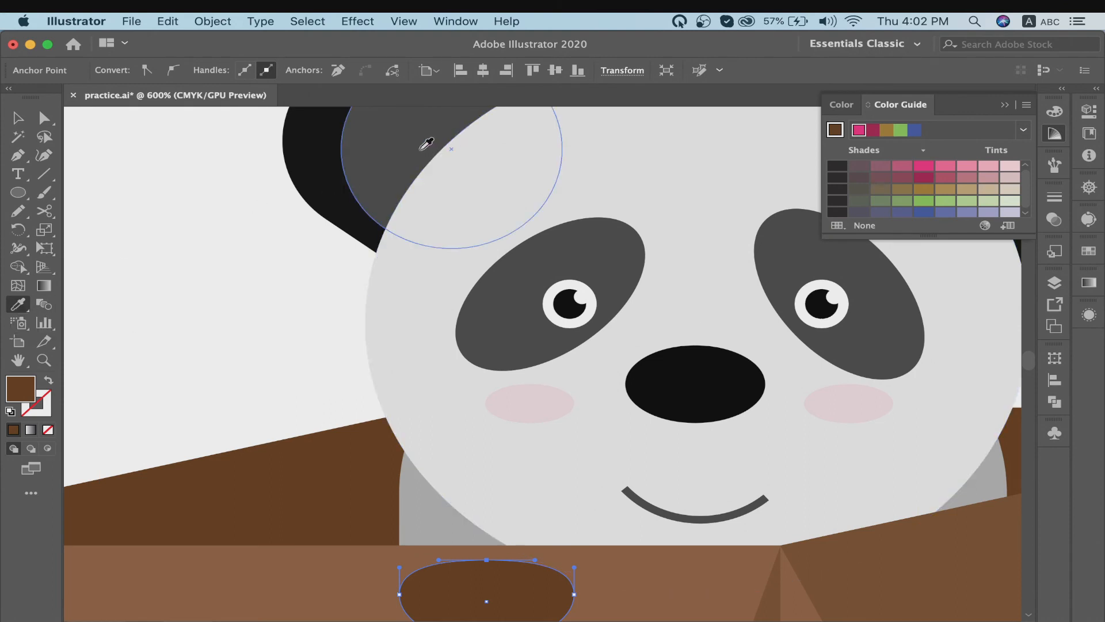
left_click(394, 151)
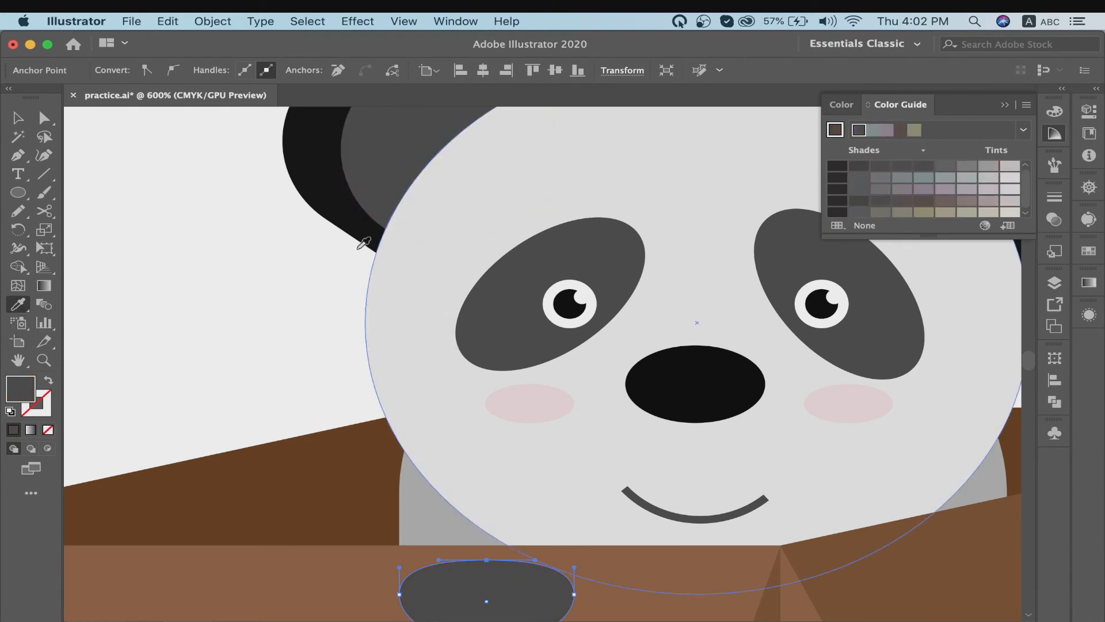
key("v")
Move the paw up over the front flap's upper edge and enlarge it slightly from its upper outer corner
scroll(403, 440, "down", 5)
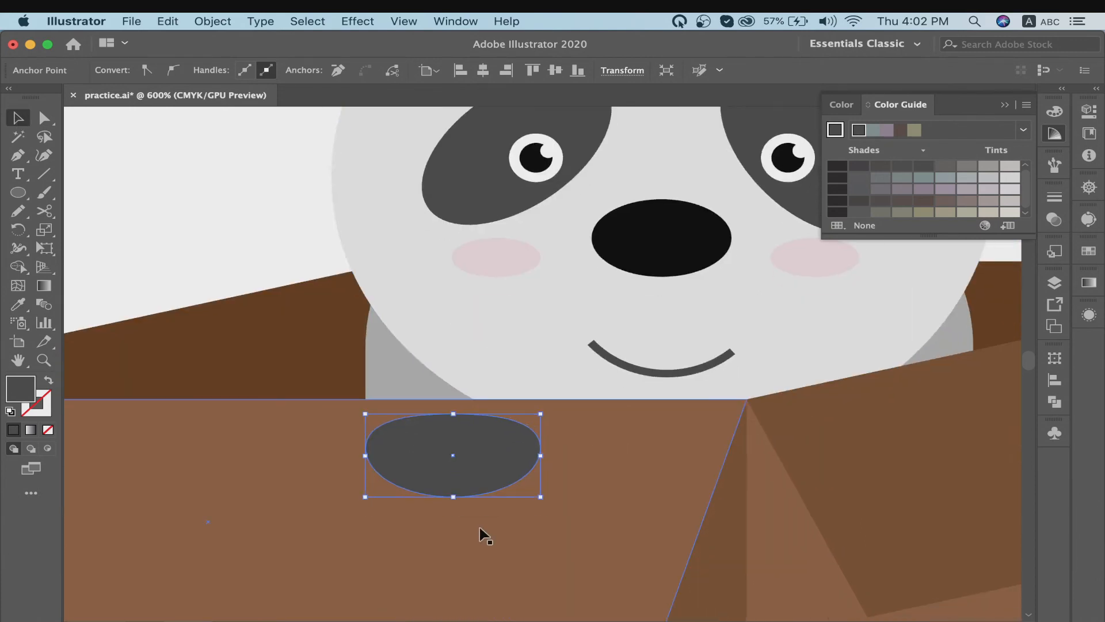
left_click_drag(462, 466, 463, 451)
key("super+minus")
key("super+minus")
key("super+minus")
key("super+minus")
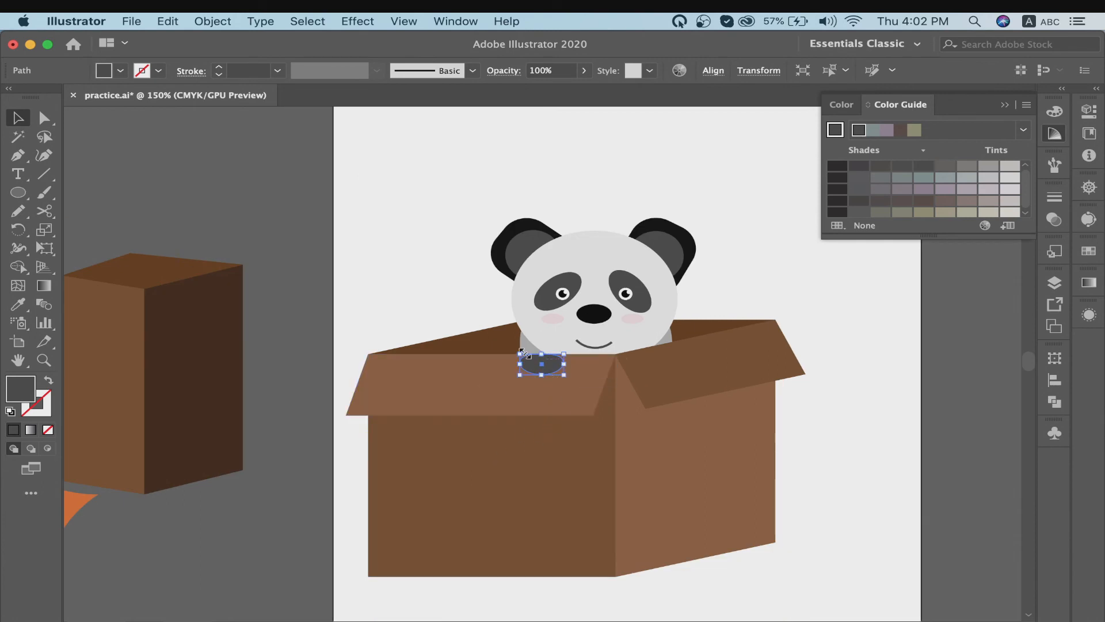
left_click_drag(521, 354, 512, 350)
key("Right")
key("Right")
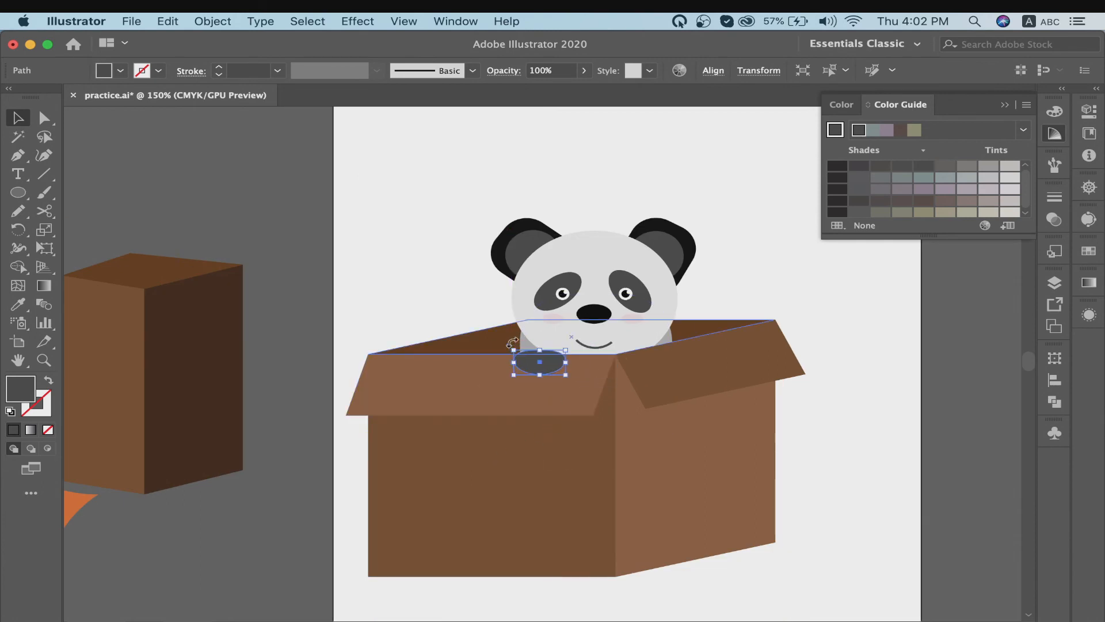
Duplicate the paw onto the side flap's upper edge, rotate the copy to follow the slanted edge and nudge it into place
scroll(631, 420, "right", 5)
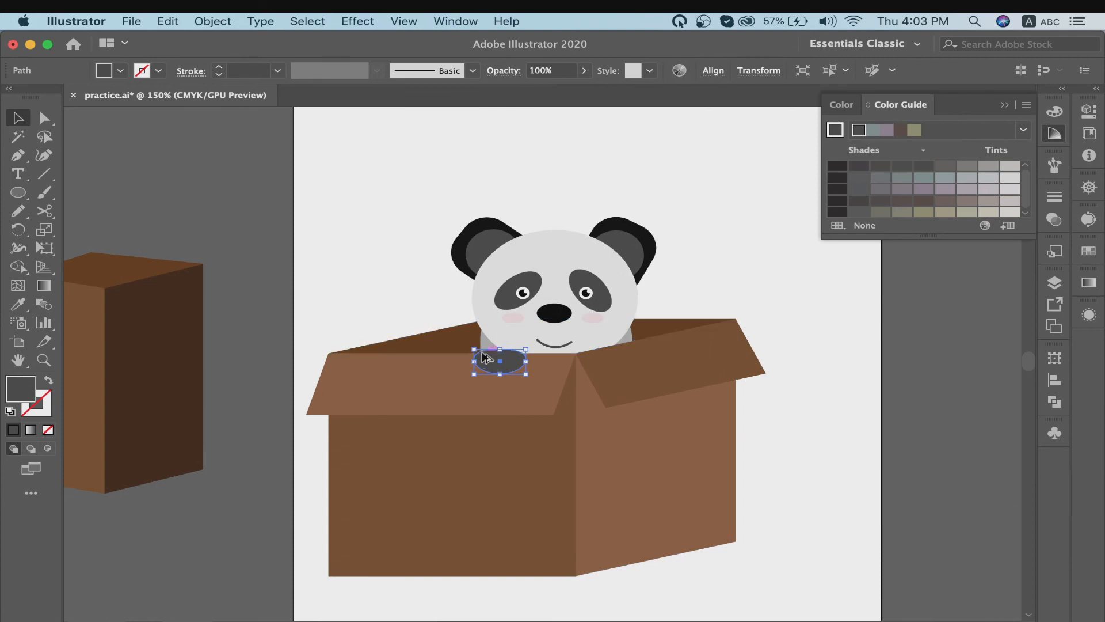
left_click_drag(498, 365, 648, 336)
key("Left")
key("Right")
key("Right")
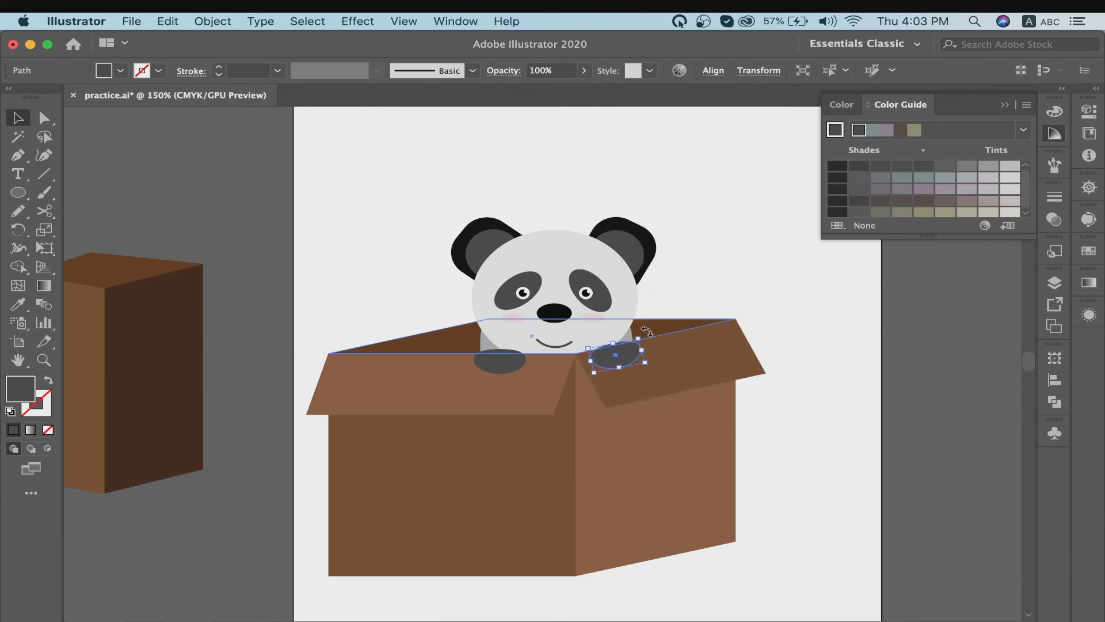
key("Left")
key("Up")
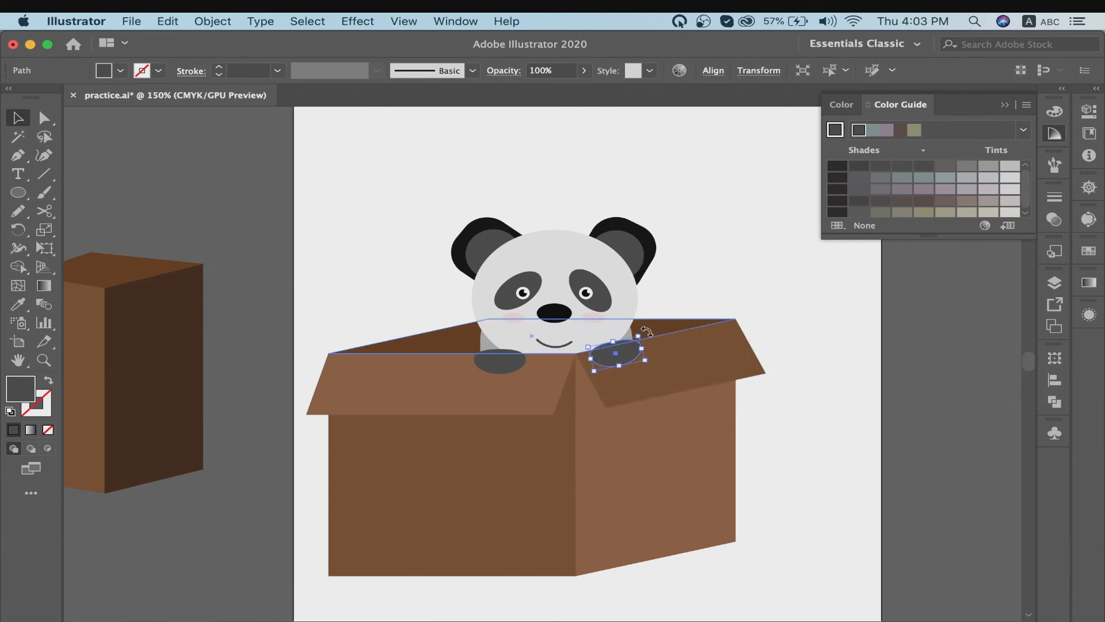
Look up the hex code of the front-flap paw's fill colour, then deselect the paw
left_click(482, 345)
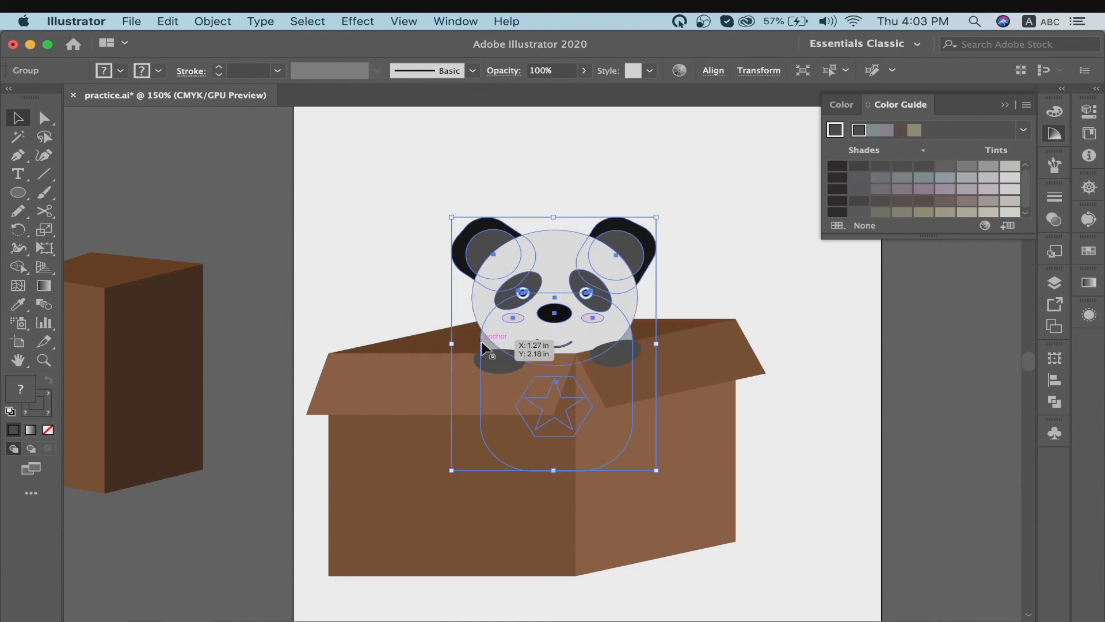
key("super+h")
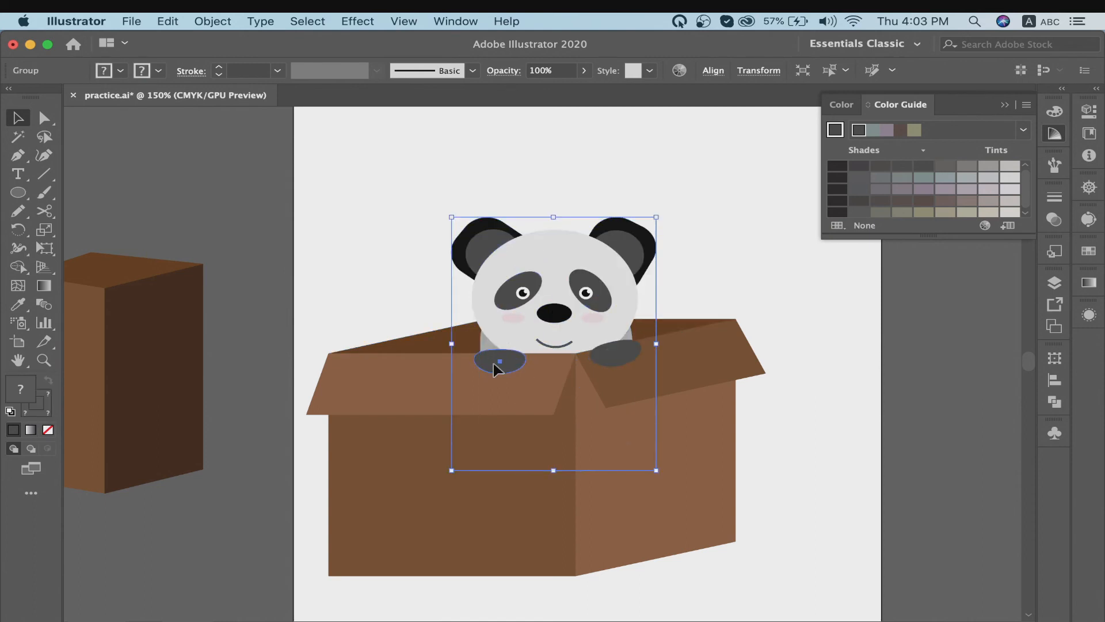
left_click(492, 364)
double_click(22, 388)
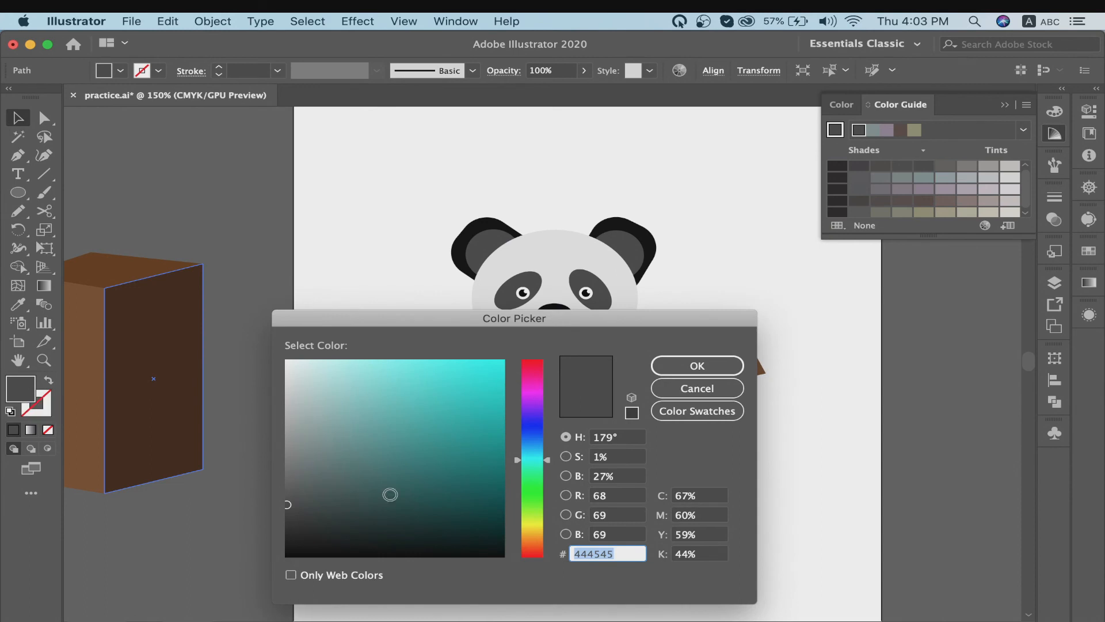
left_click(699, 363)
left_click(674, 276)
Isolate the nested panda group, give its head and body shapes a 1 pt stroke in 454545, then leave isolation mode
left_click(632, 317)
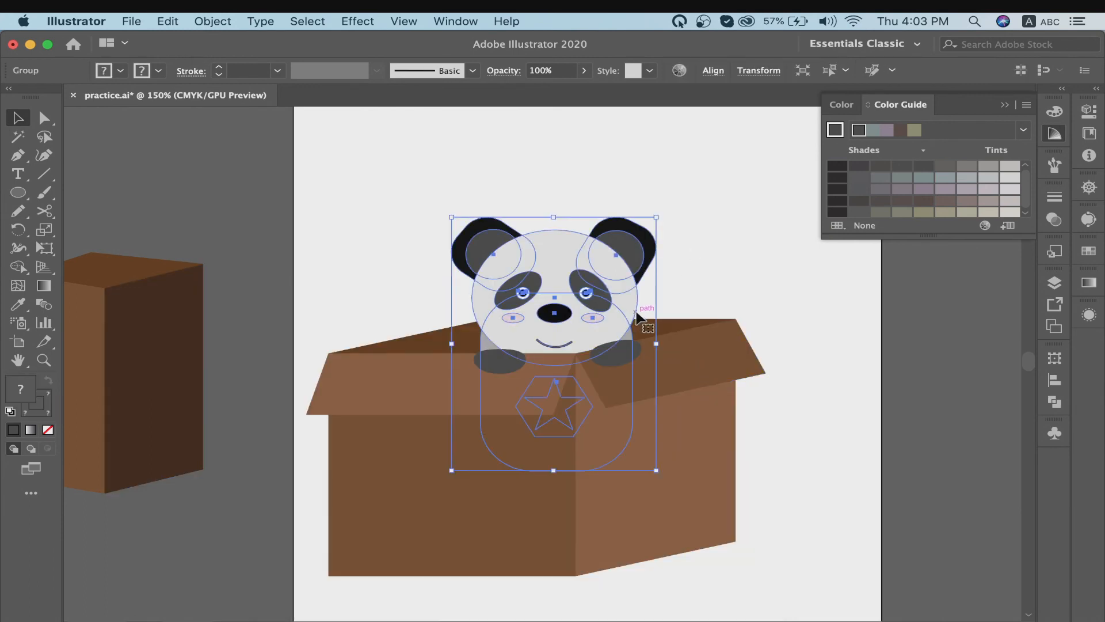
double_click(635, 315)
left_click(631, 307)
double_click(631, 306)
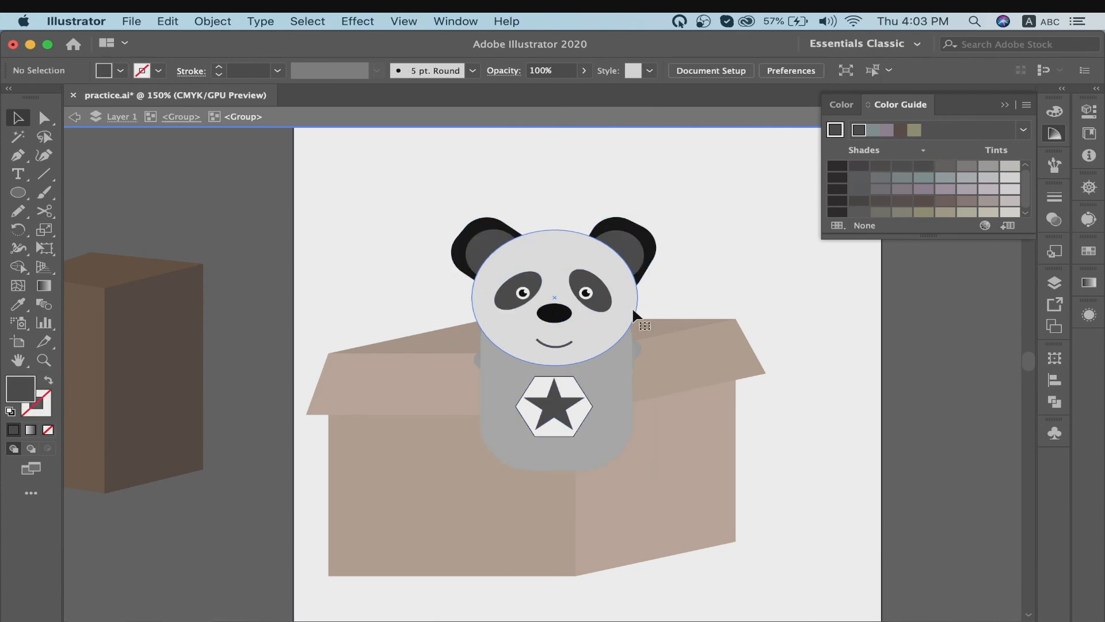
left_click(631, 307)
left_click(626, 413, "shift")
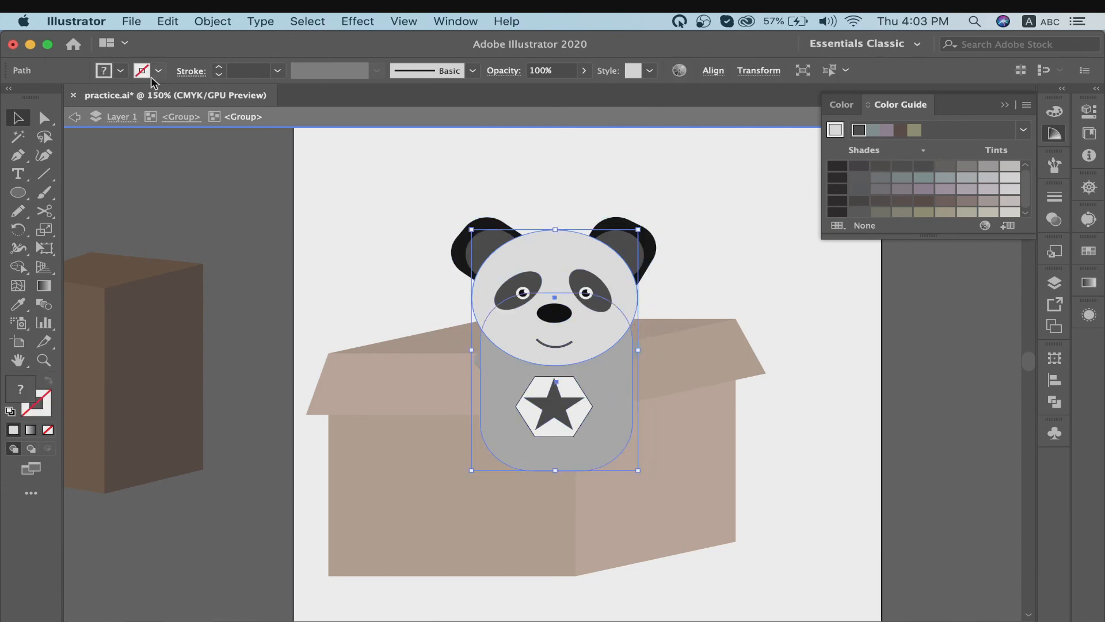
double_click(35, 412)
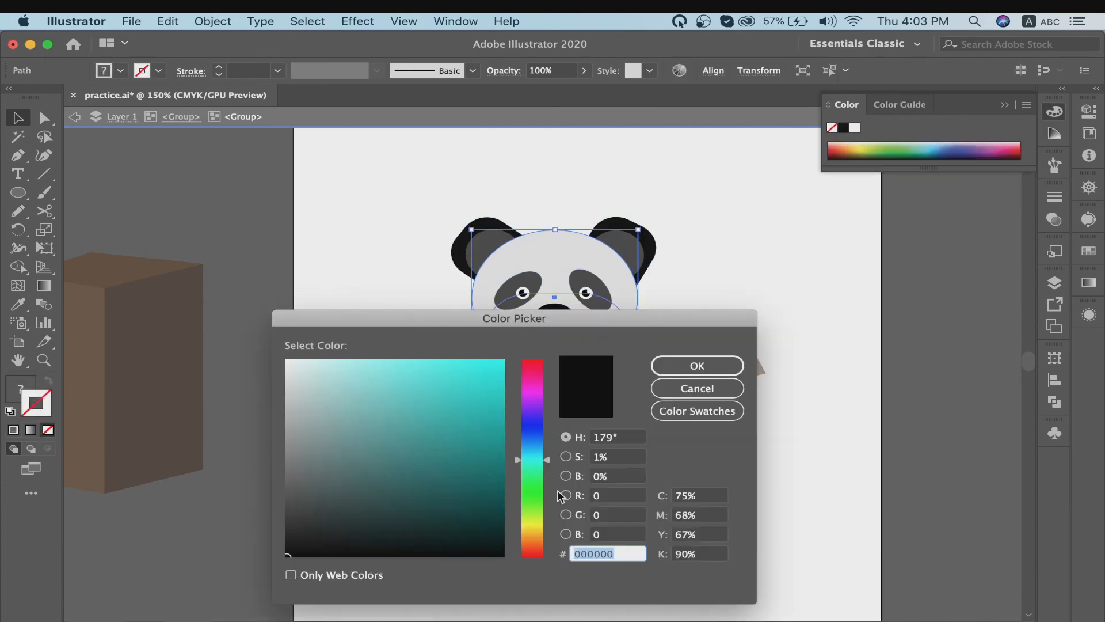
type("454545")
left_click(710, 367)
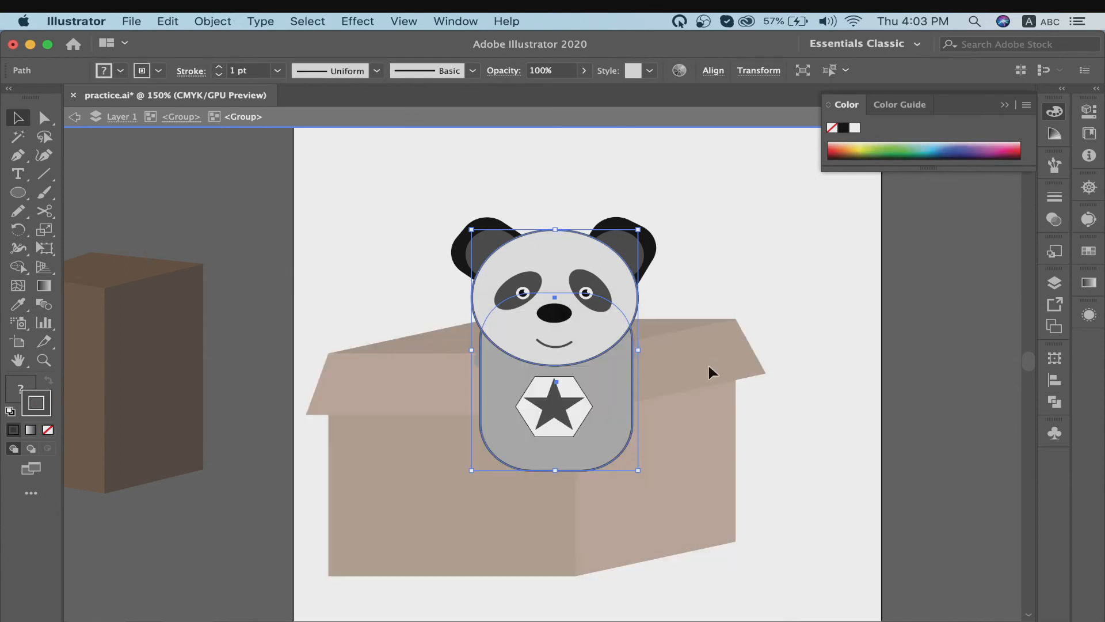
double_click(830, 420)
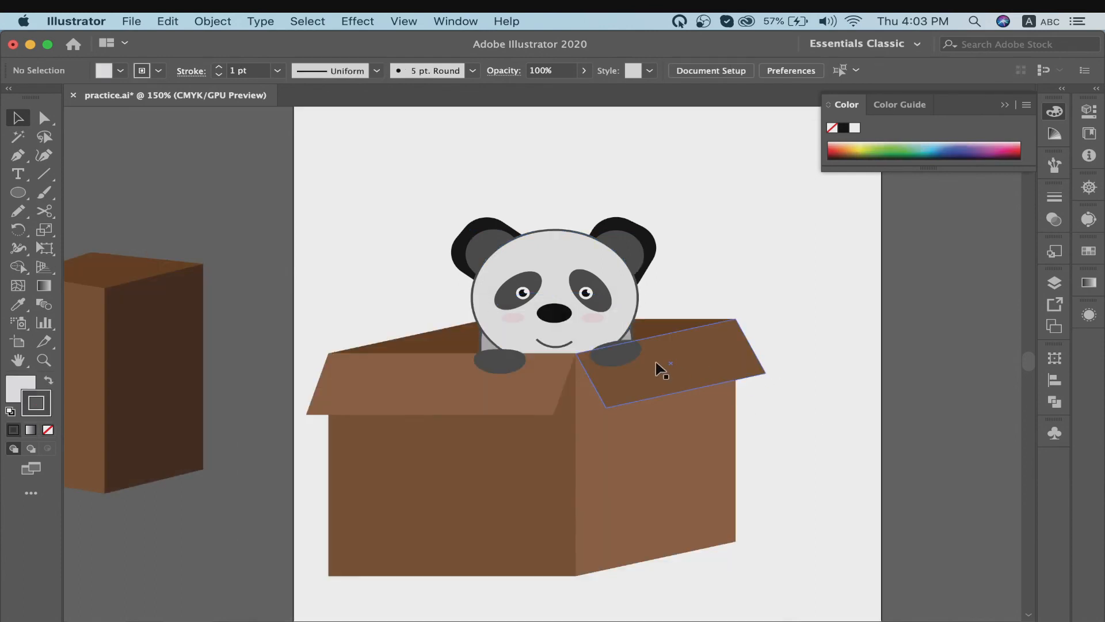
Select both paws together and nudge them slightly up on the box's edges, then deselect them
left_click(623, 347)
left_click(498, 366, "shift")
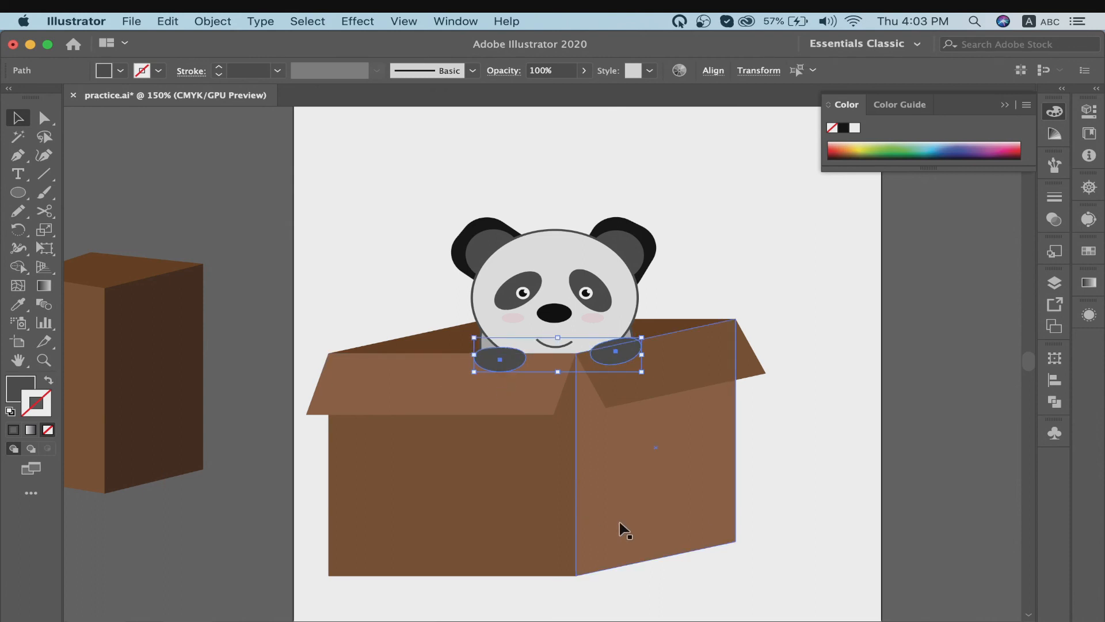
left_click(883, 498)
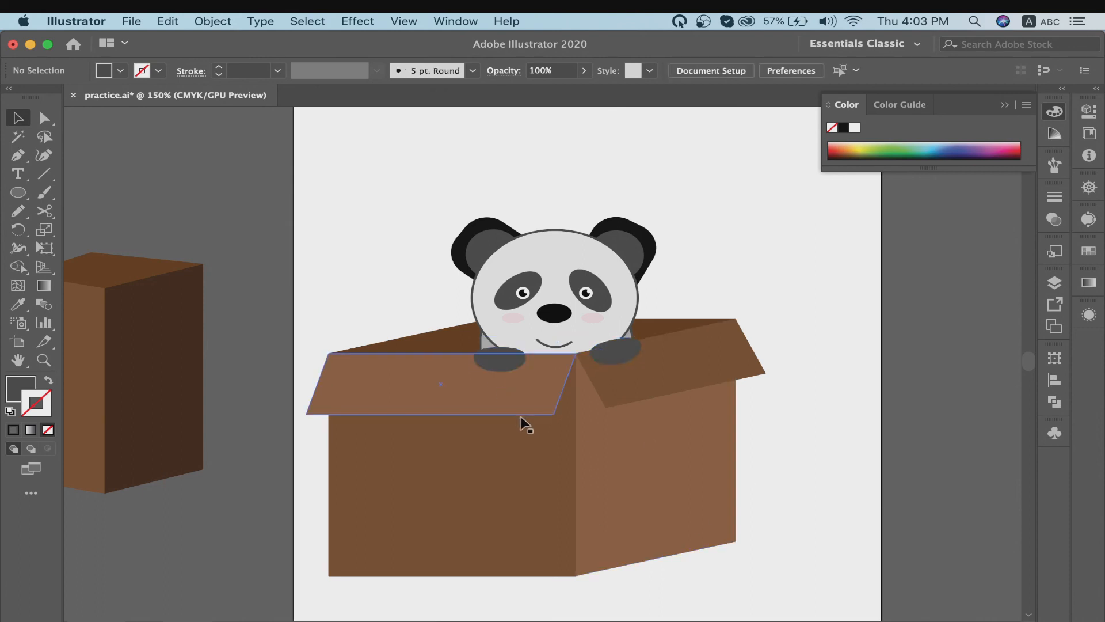
scroll(574, 524, "down", 2)
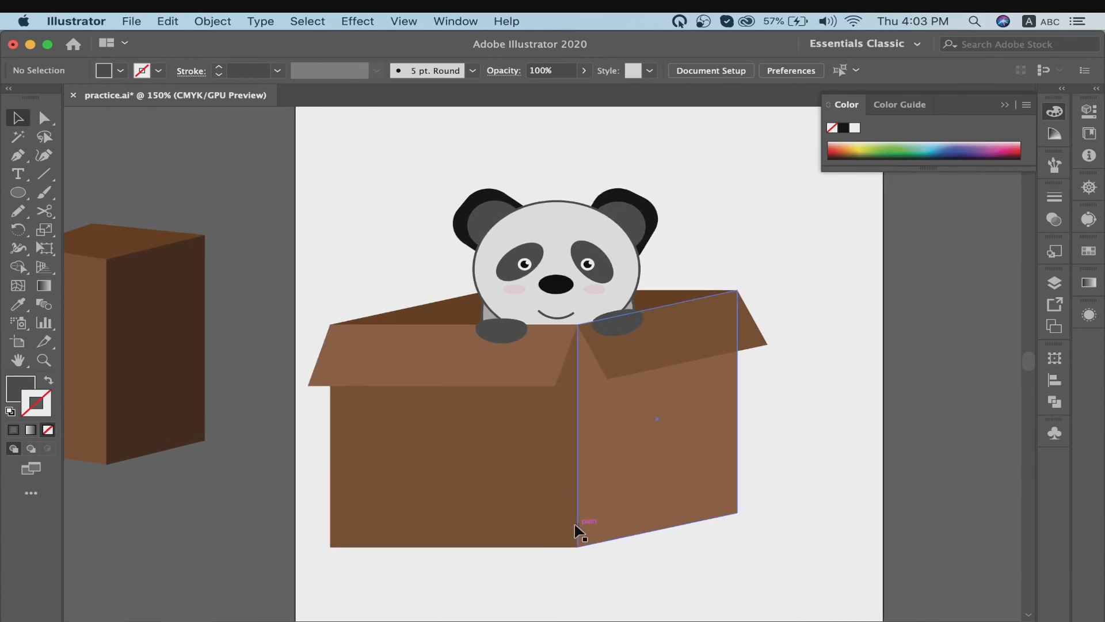
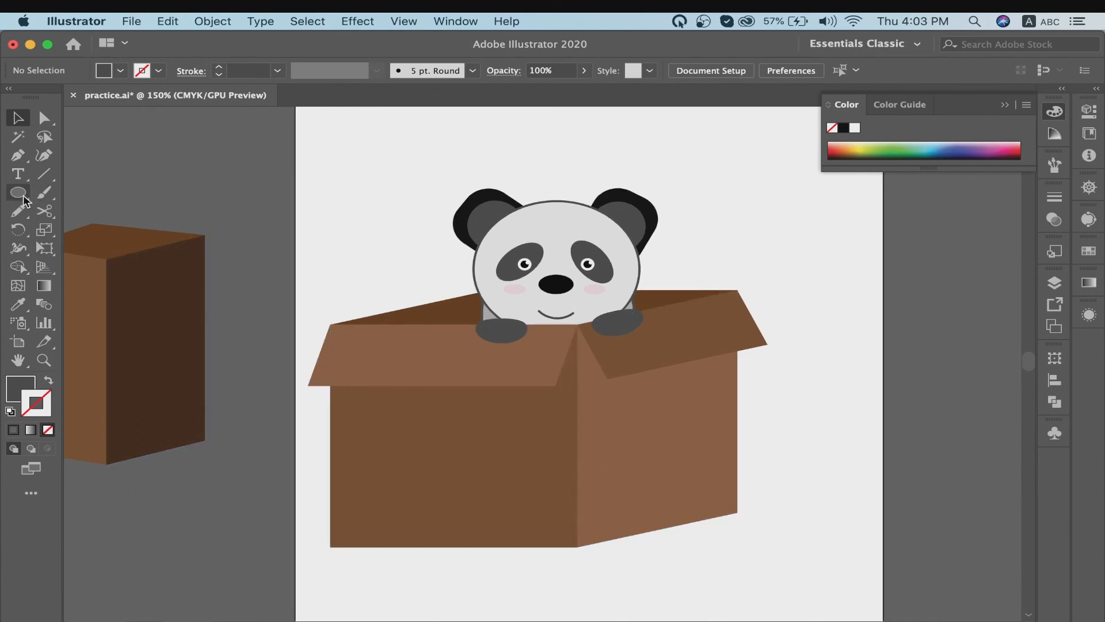
Draw a wide, fully rounded rectangle as a handle slot on the box's front face, filled with the box interior's dark brown
left_click_drag(24, 201, 103, 211)
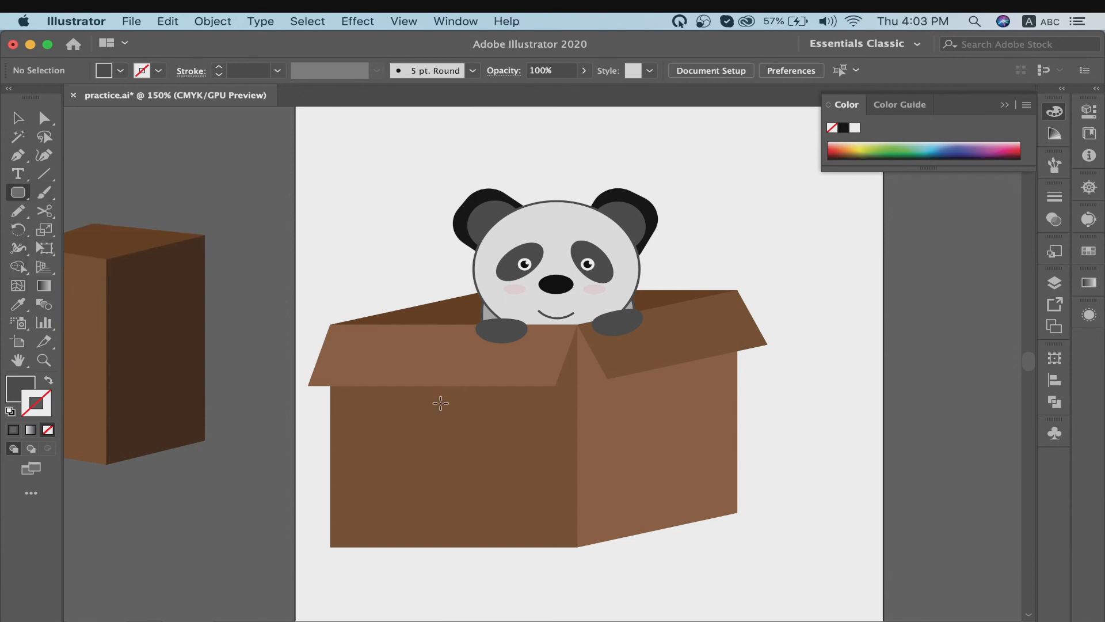
left_click_drag(391, 441, 523, 454)
key("i")
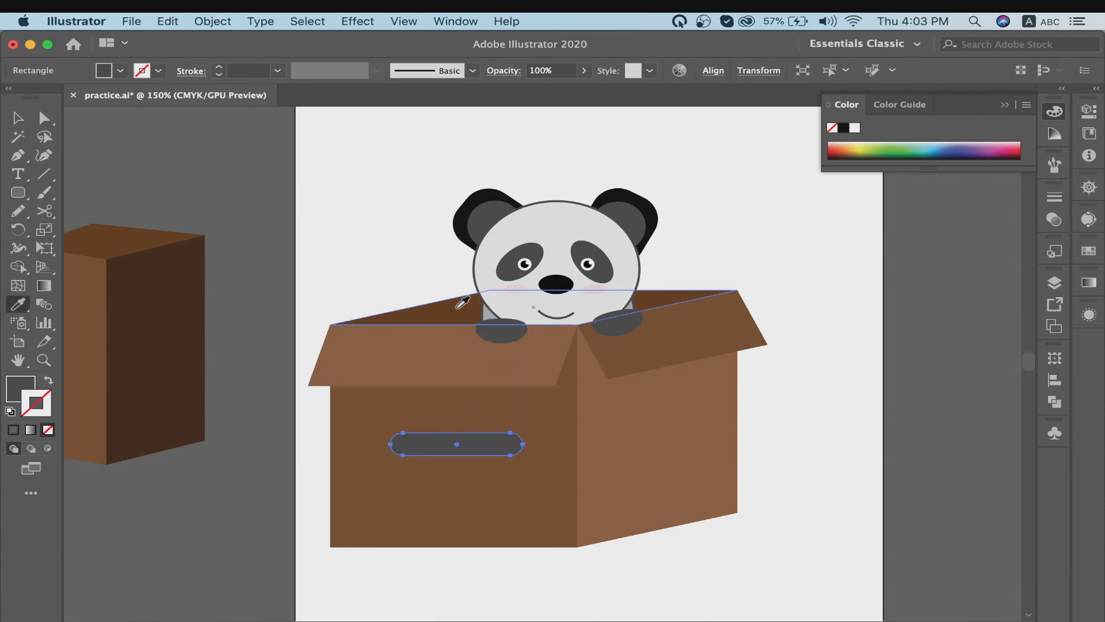
left_click(457, 308)
key("v")
left_click(279, 395)
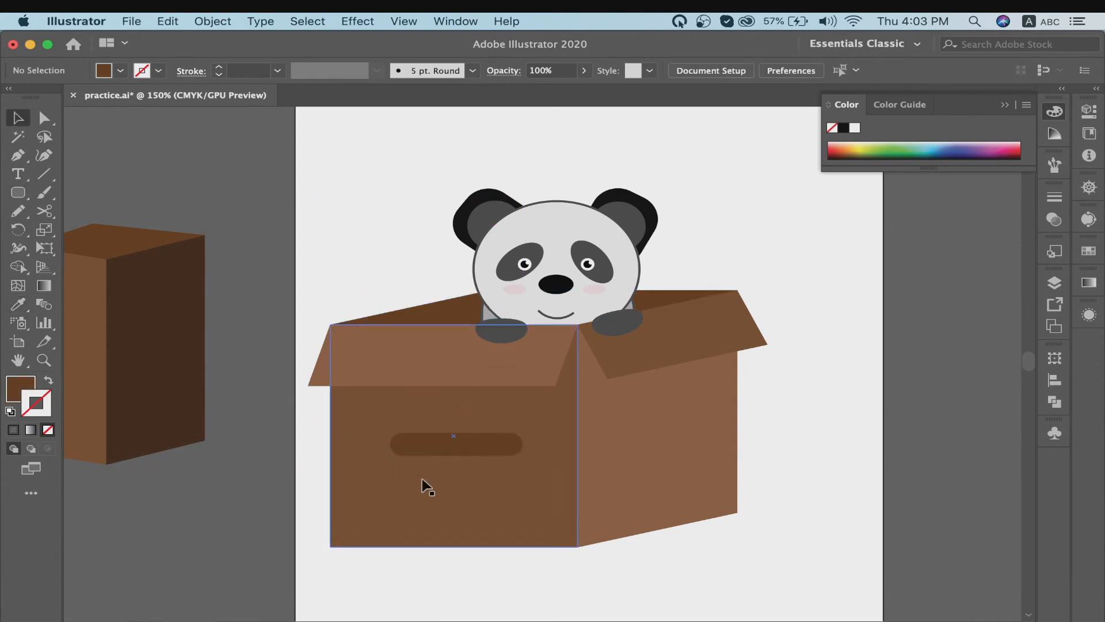
Round the lower outer corner of the box's front face to about 0.16 in with the Direct Selection tool
right_click(736, 560)
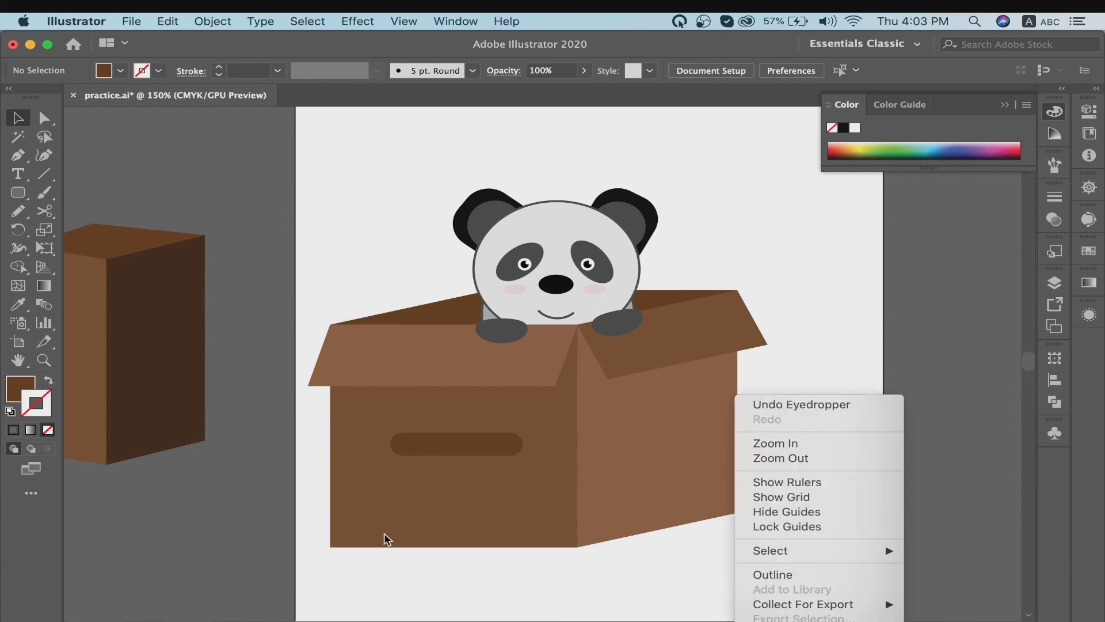
left_click(345, 546)
left_click(343, 547)
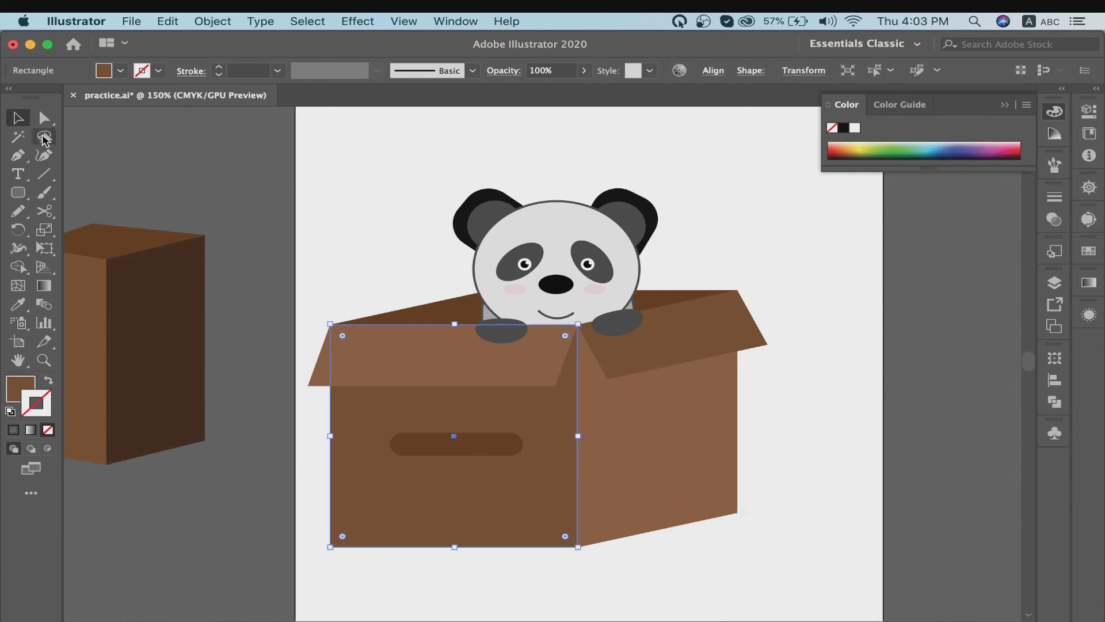
left_click(45, 117)
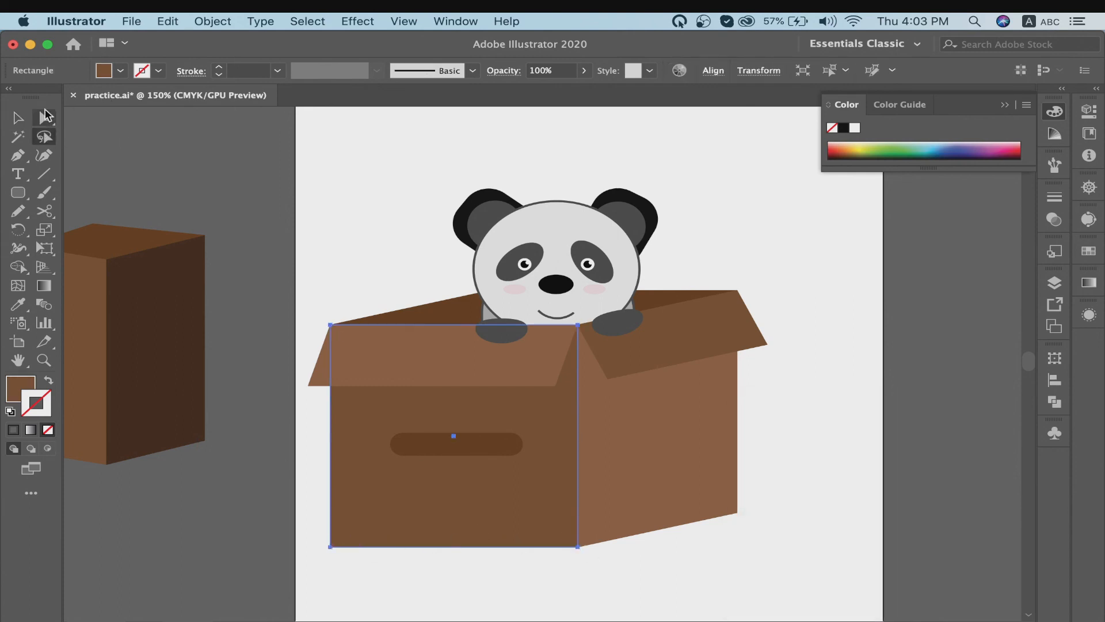
left_click(332, 547)
left_click_drag(343, 537, 356, 527)
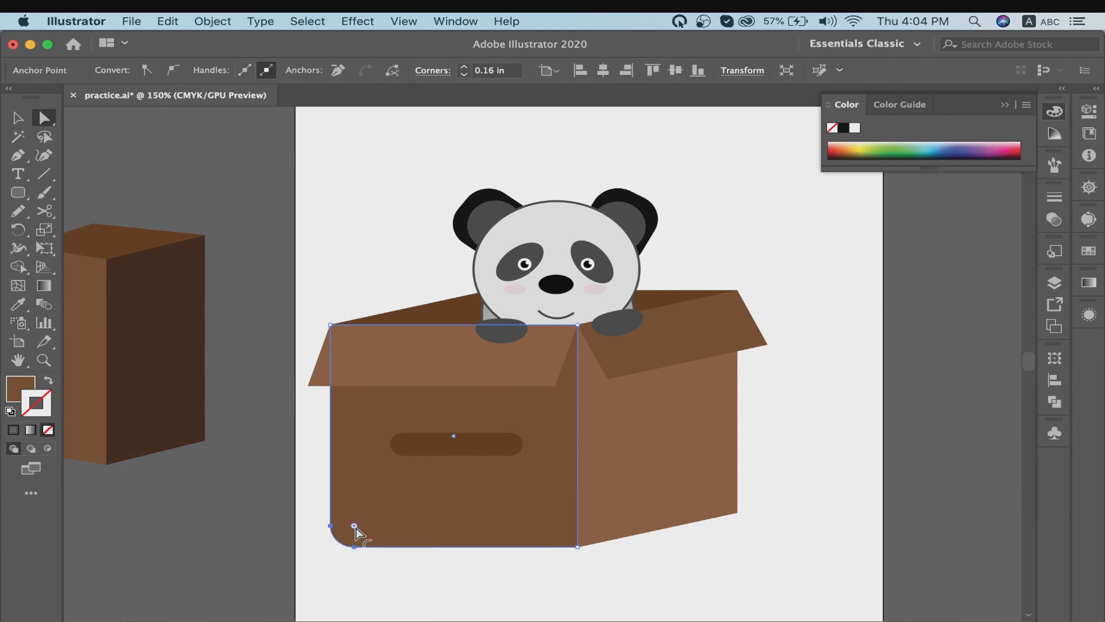
Round the lower outer corner of the box's side face to about 0.18 in, then deselect it
left_click(738, 511)
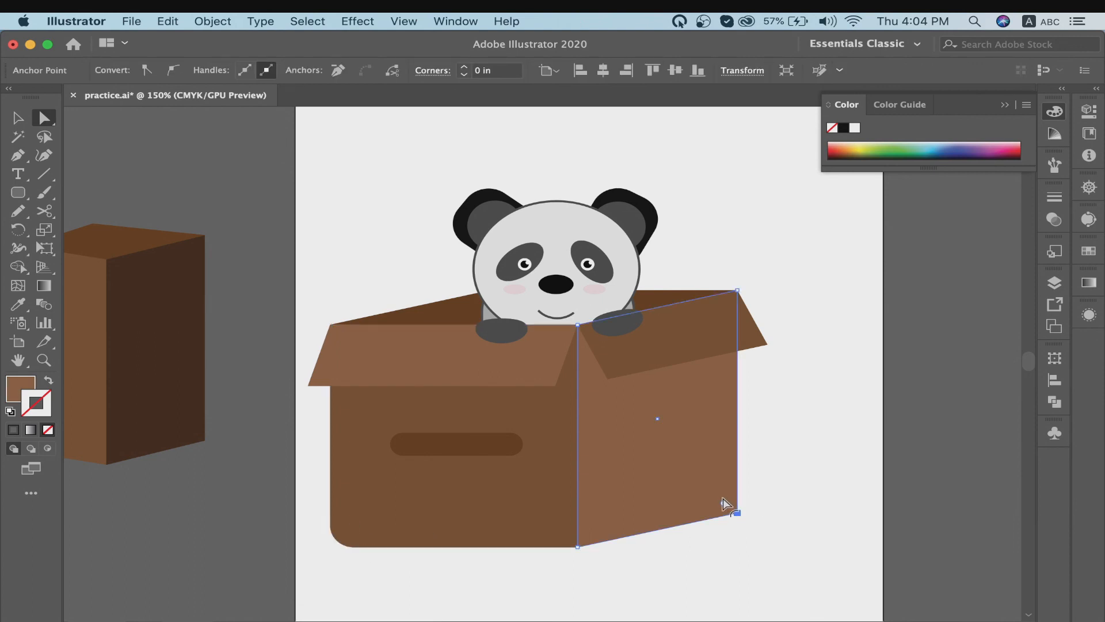
left_click_drag(725, 506, 714, 501)
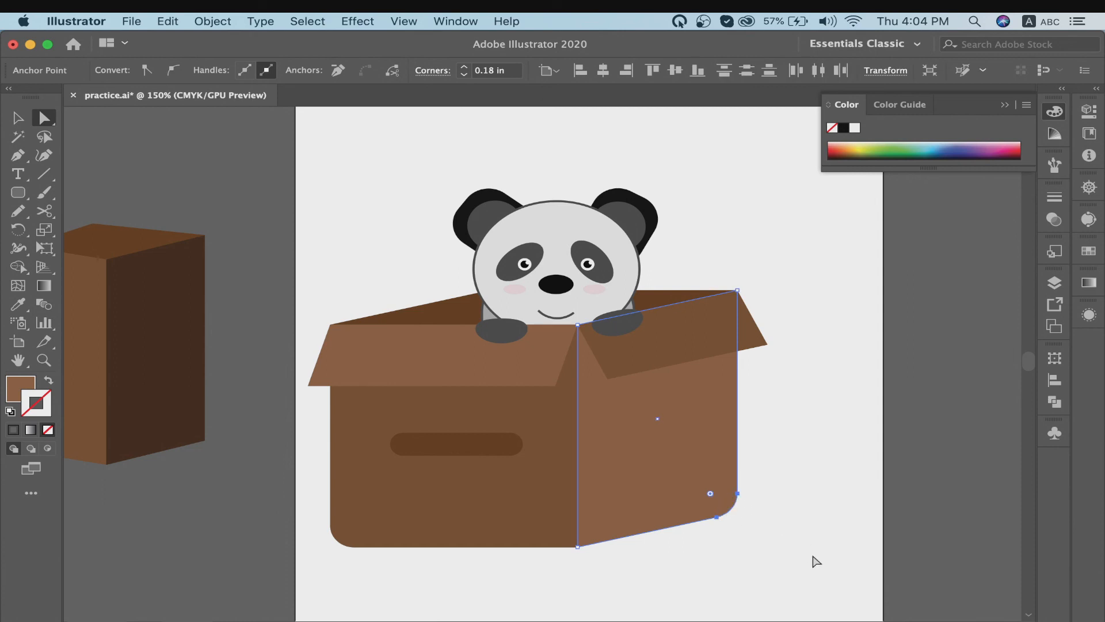
key("v")
left_click(854, 490)
Move the handle slot slightly down on the box's front face and deselect it
scroll(747, 527, "down", 5)
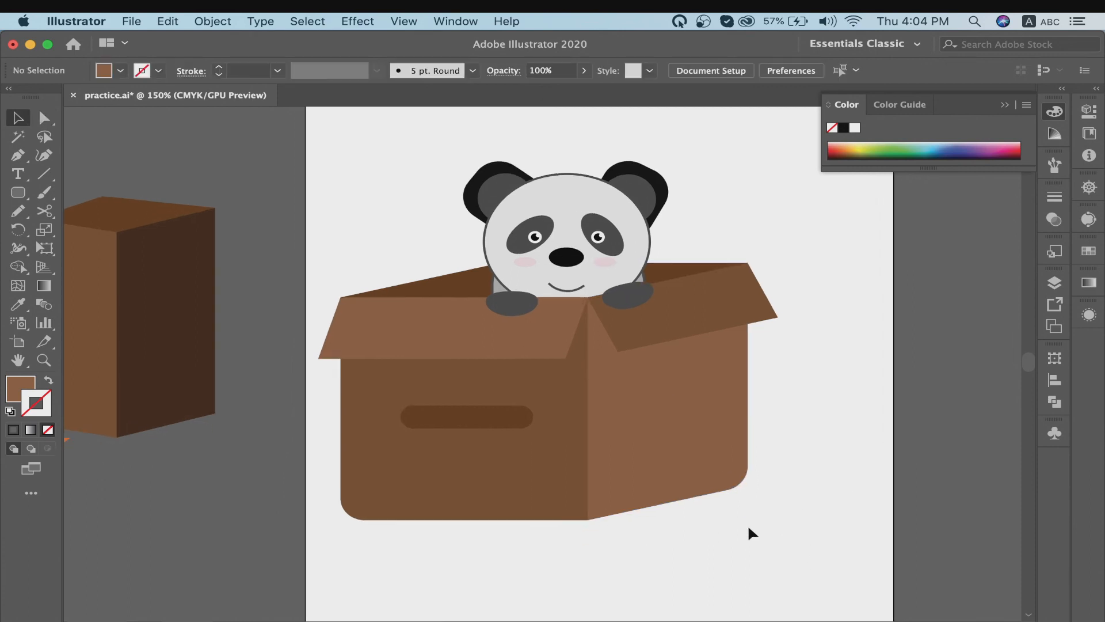
left_click_drag(506, 359, 506, 363)
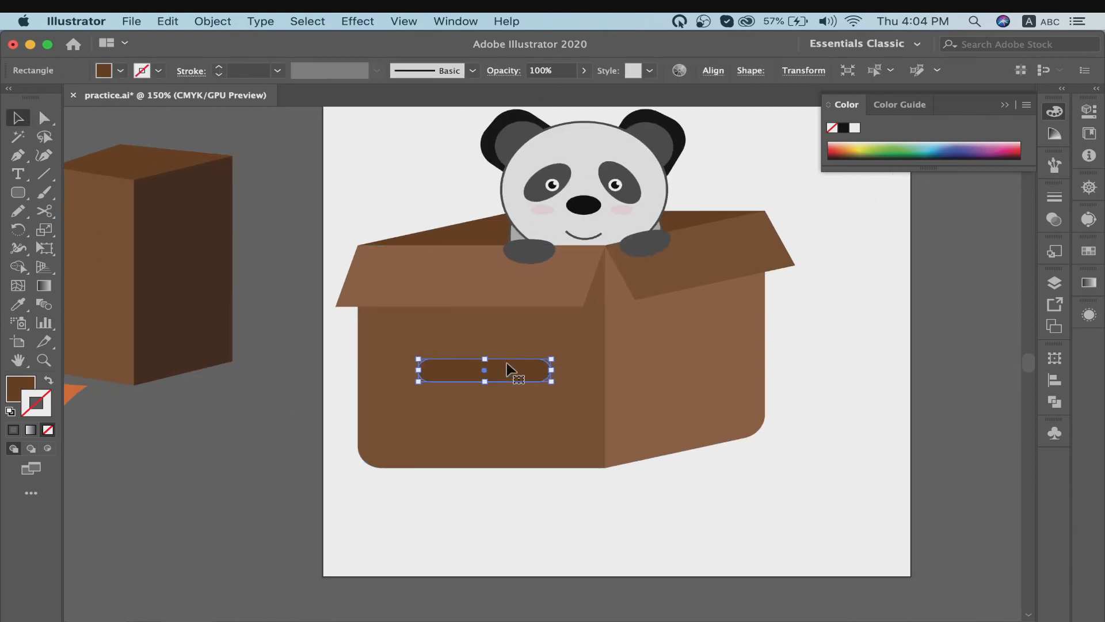
left_click(789, 462)
scroll(896, 404, "up", 5)
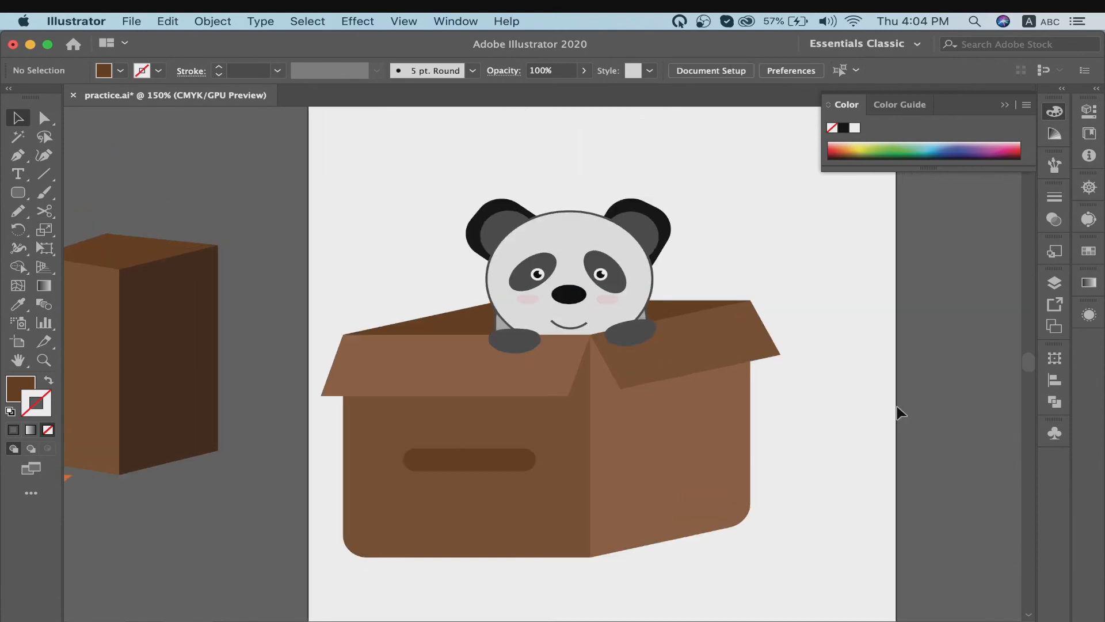
Duplicate the box's front flap in place, in front of the original, and undo the test moves of the flap
left_click(494, 392)
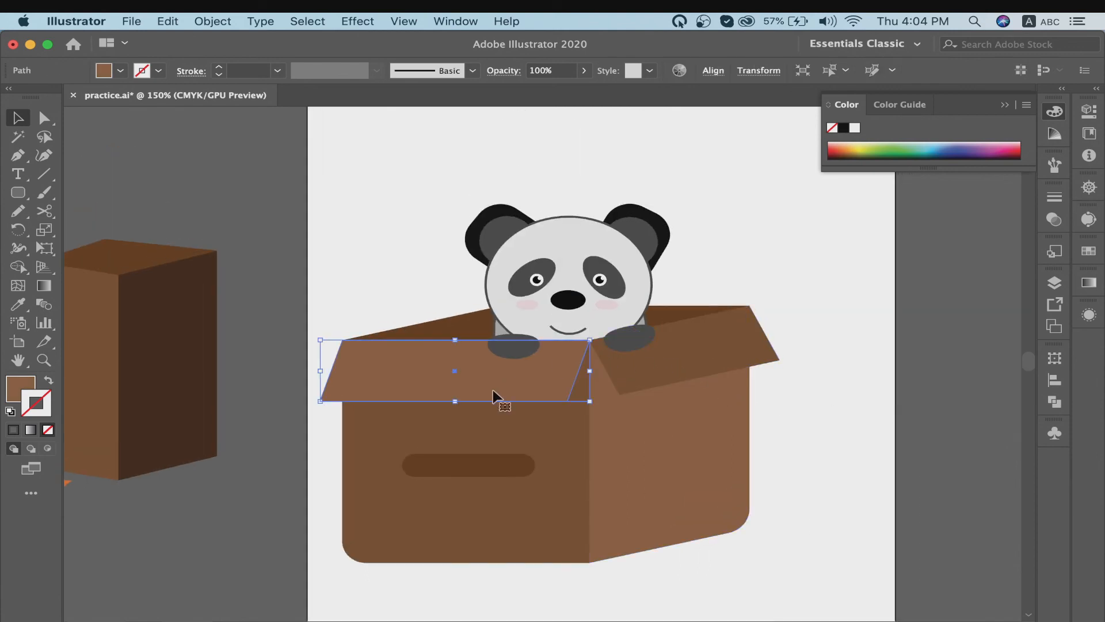
key("super+equal")
key("super+equal")
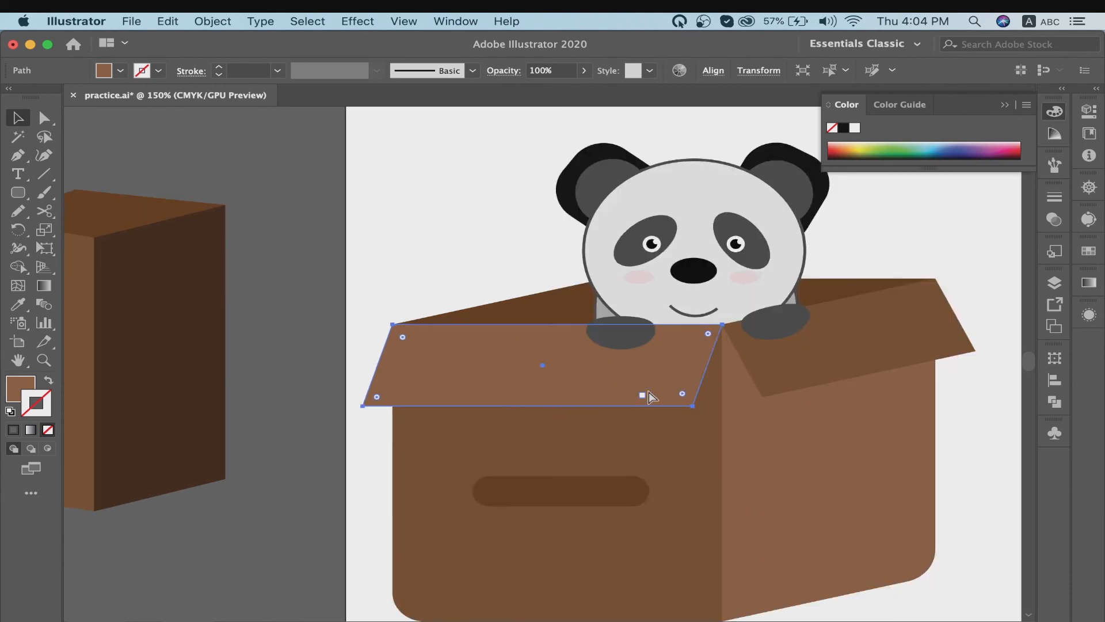
scroll(582, 326, "down", 2)
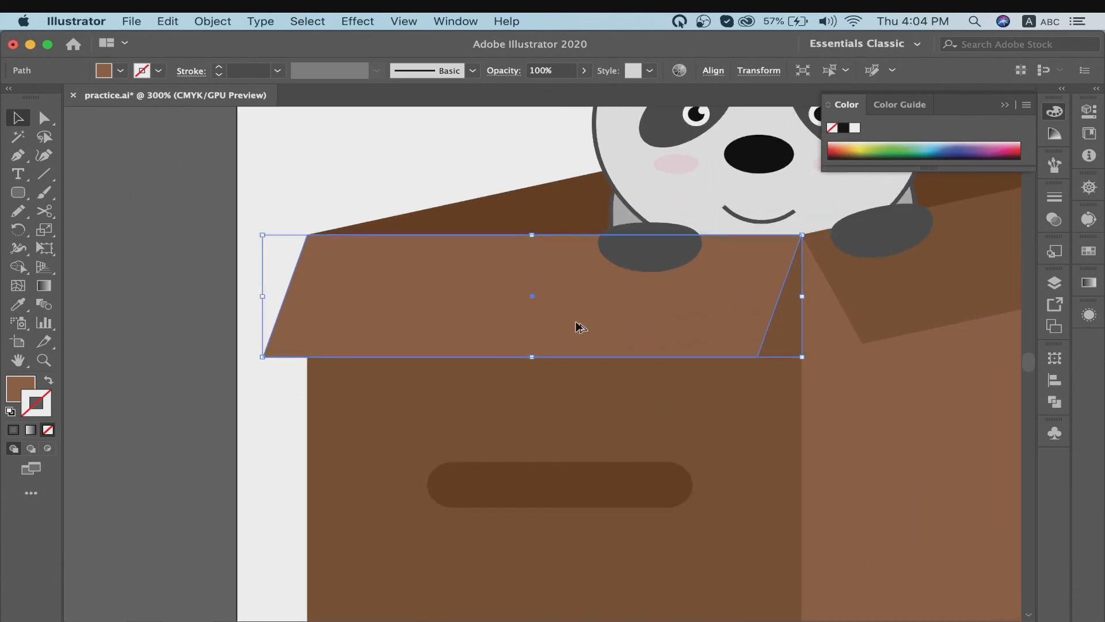
mouse_move(580, 326)
left_mouse_down()
mouse_move(582, 309)
mouse_move(584, 319)
left_mouse_up()
key("super+z")
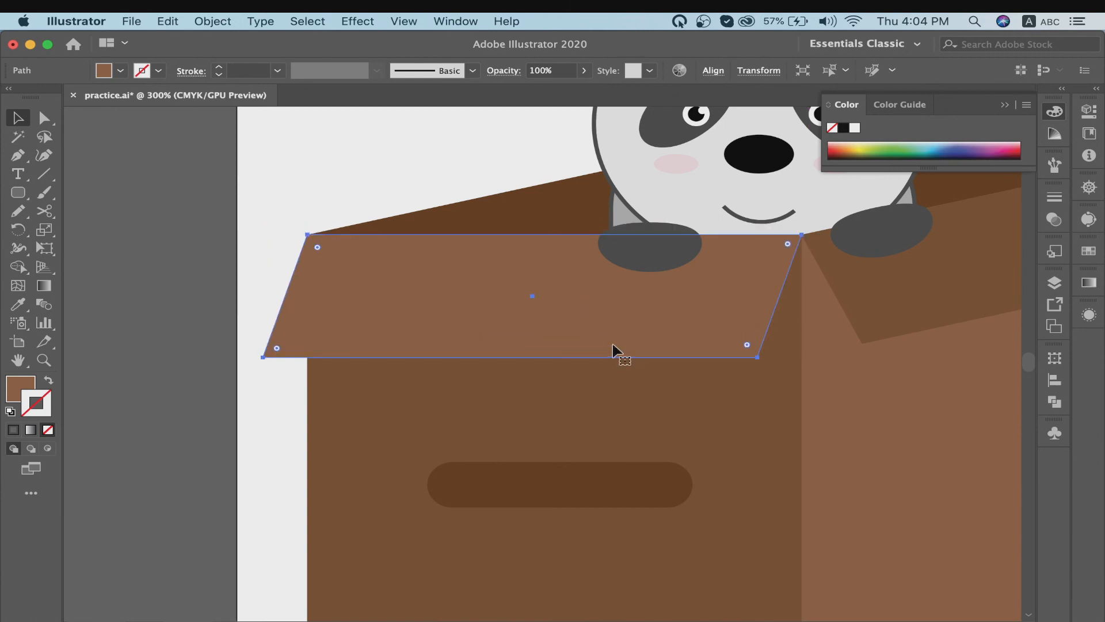
key("super+c")
key("super+f")
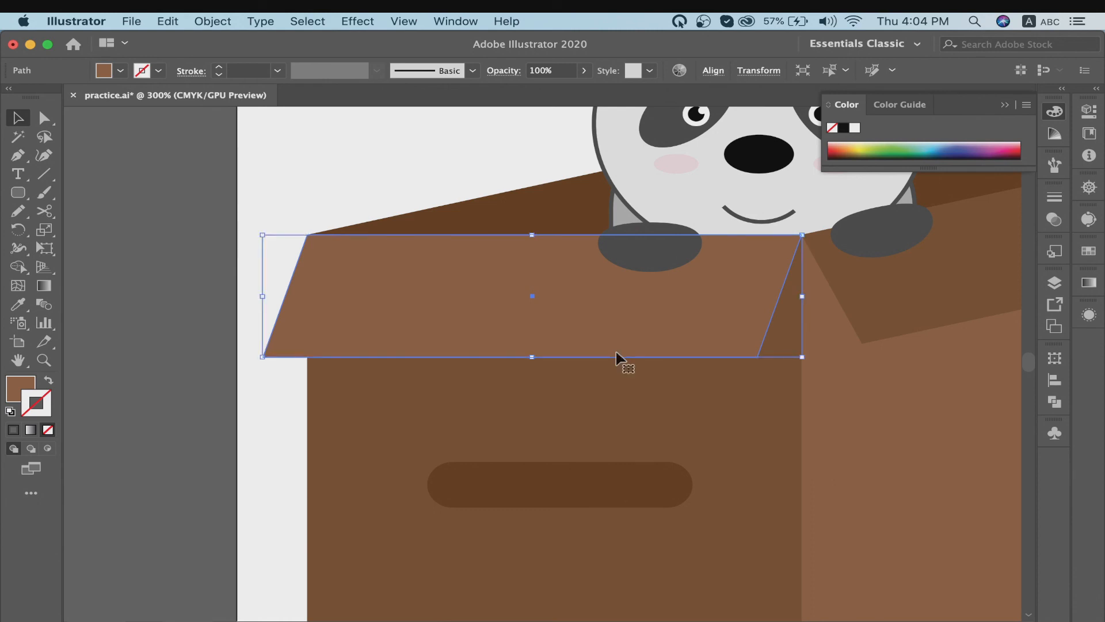
left_click_drag(616, 351, 609, 578)
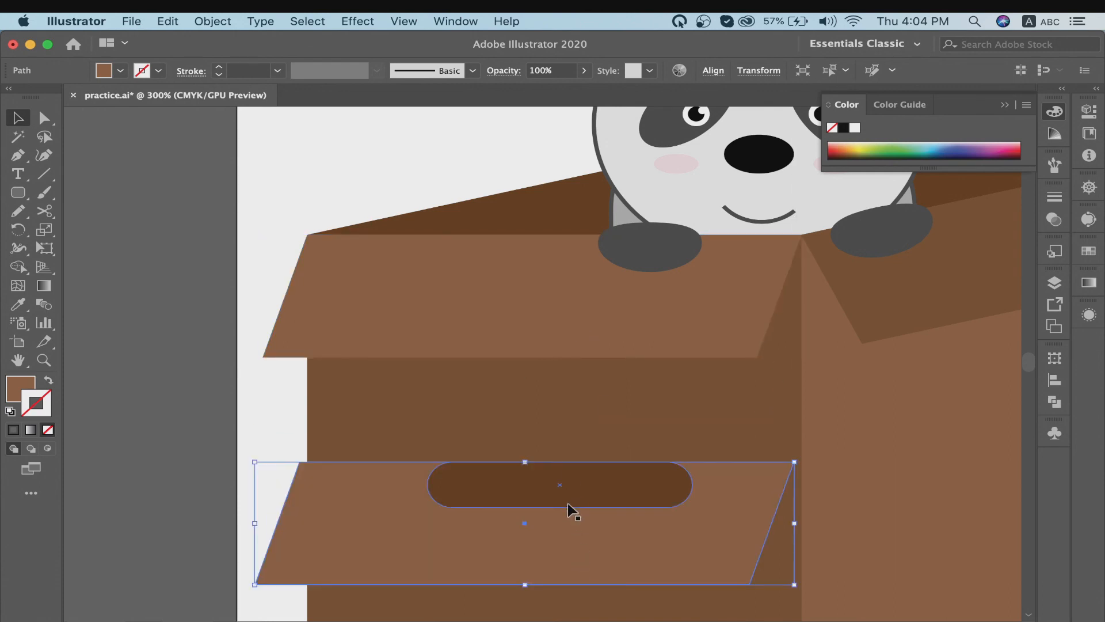
key("super+z")
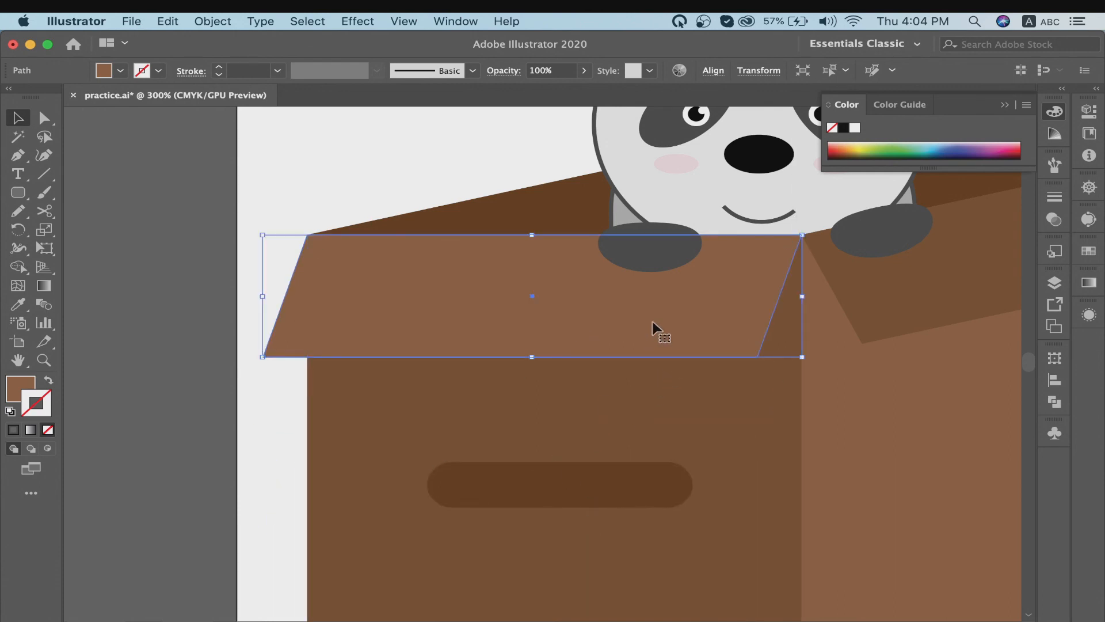
Try nudging the stacked front flaps slightly down and filling them with the box interior's dark brown
left_click(218, 317)
left_click(291, 354)
key("Down")
key("Down")
key("Down")
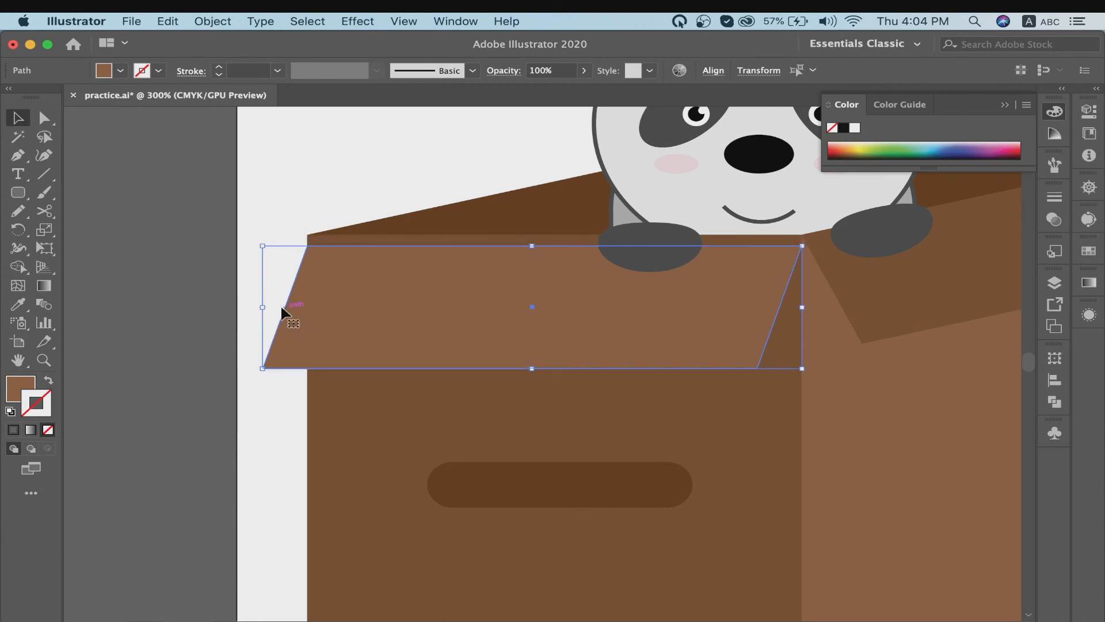
key("i")
left_click(476, 205)
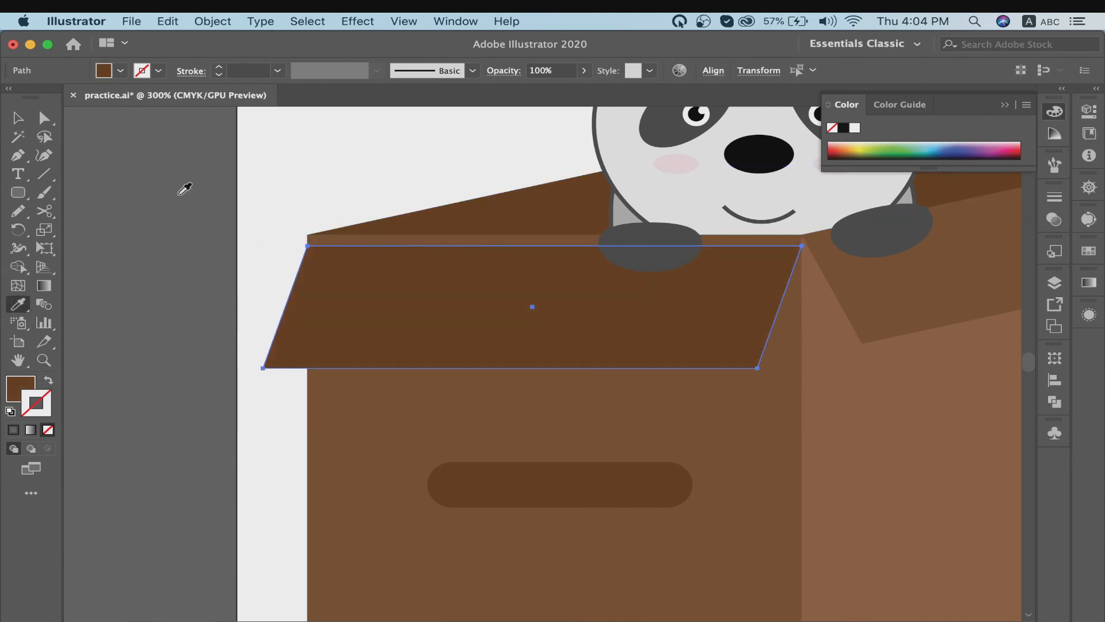
left_click(18, 119)
left_click(260, 226)
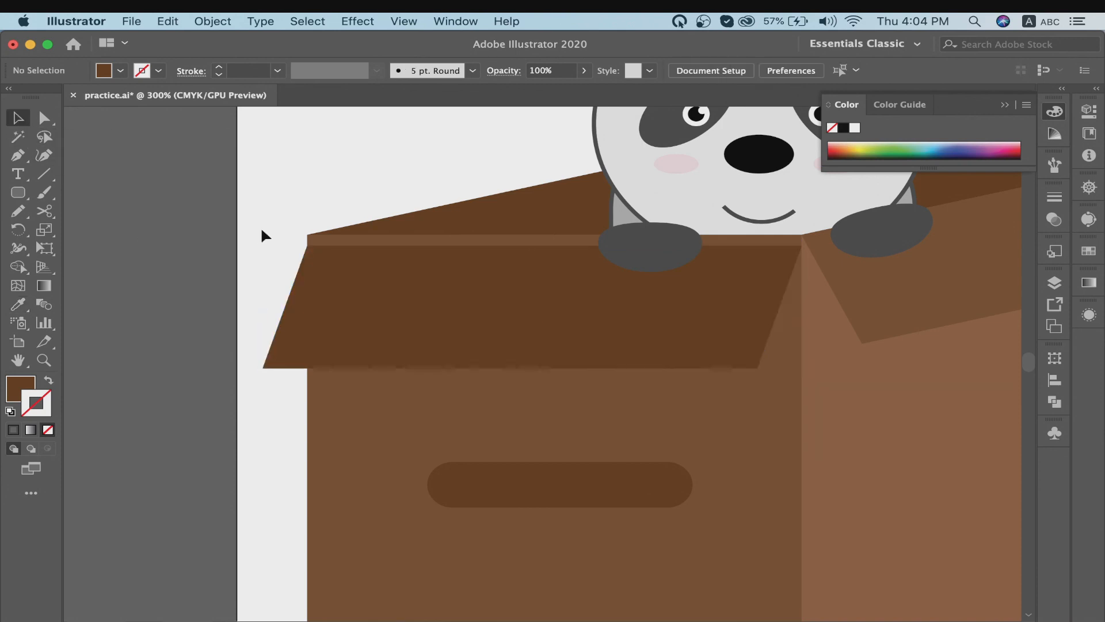
Test-move the dark front flap, undo that move, the recolouring and the downward nudges, and deselect the flap
left_click_drag(353, 288, 312, 222)
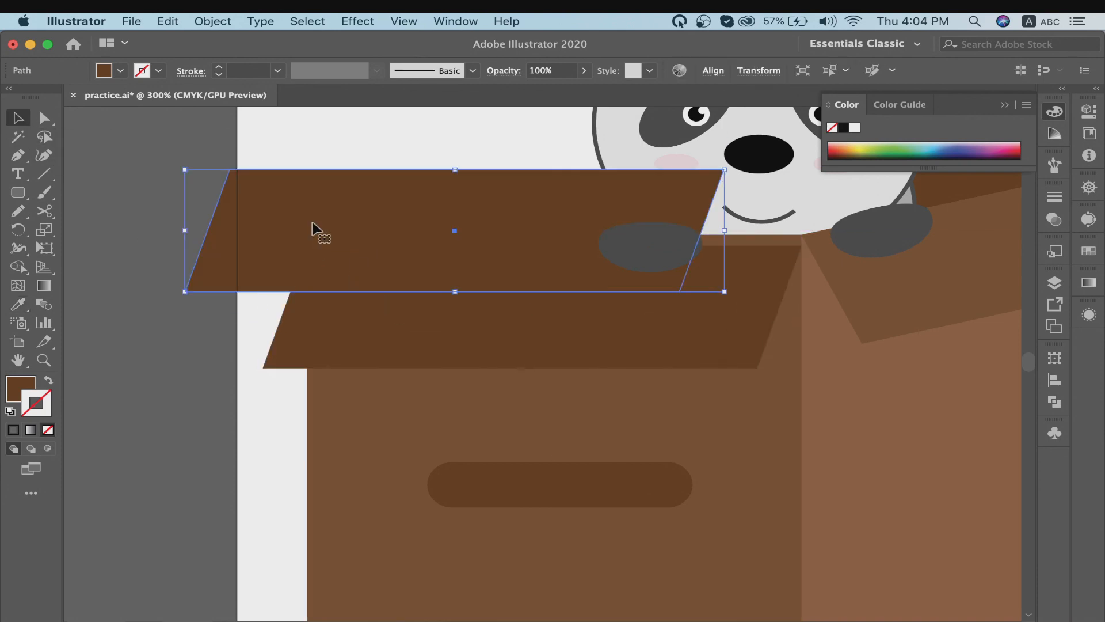
key("super+z")
key("super+z")
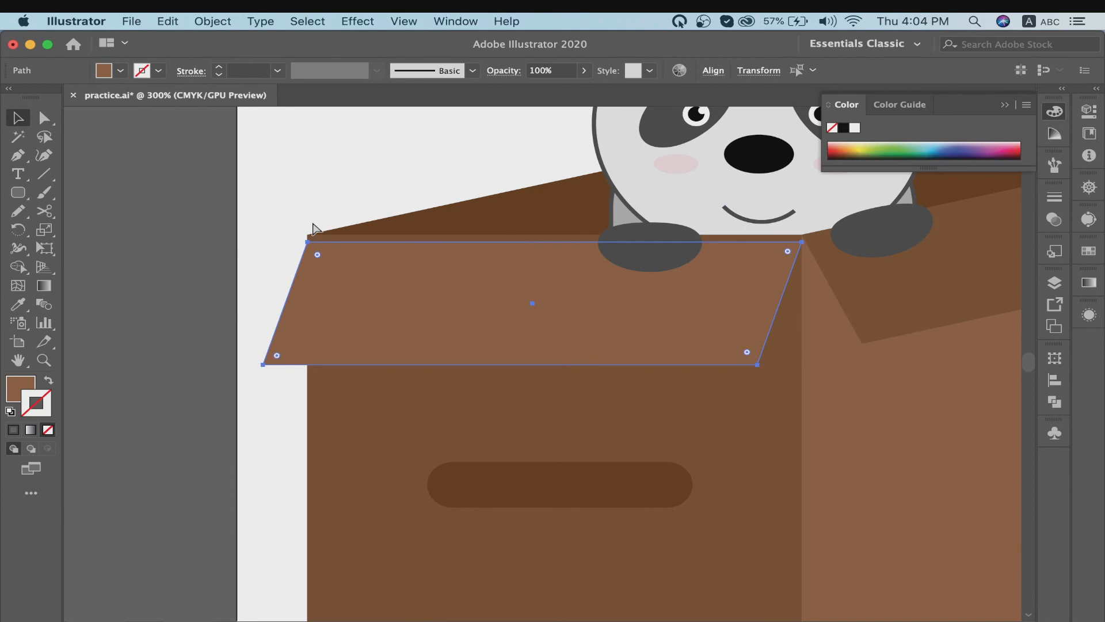
key("super+z")
key("super+z")
left_click(209, 275)
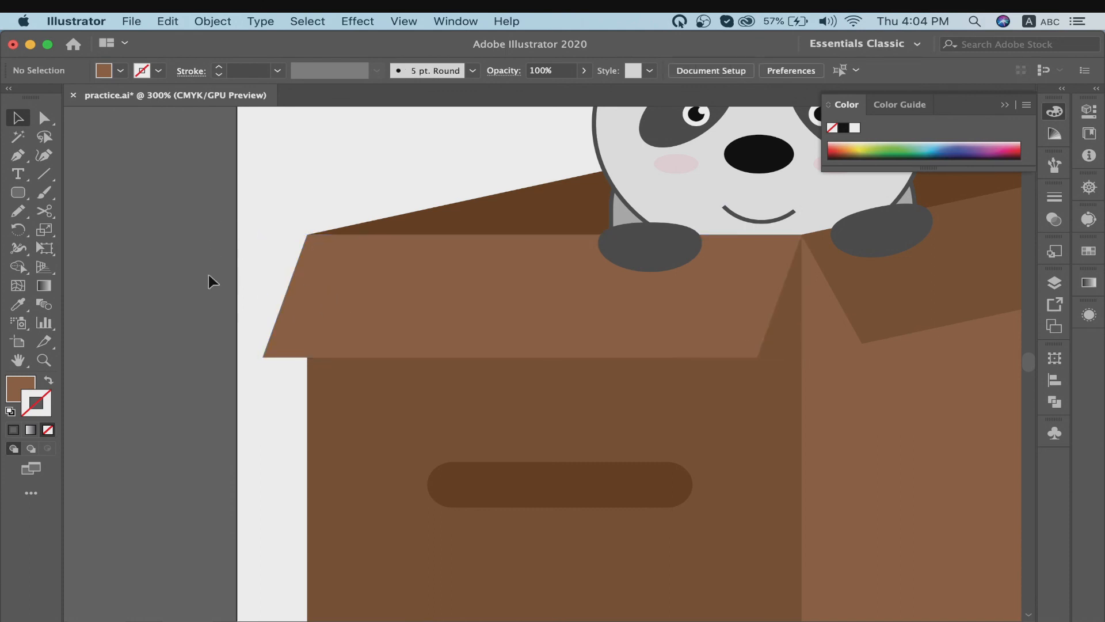
Fill the front flap's upper copy with the box interior's dark brown and nudge it slightly down, then deselect it
left_click_drag(260, 358, 288, 386)
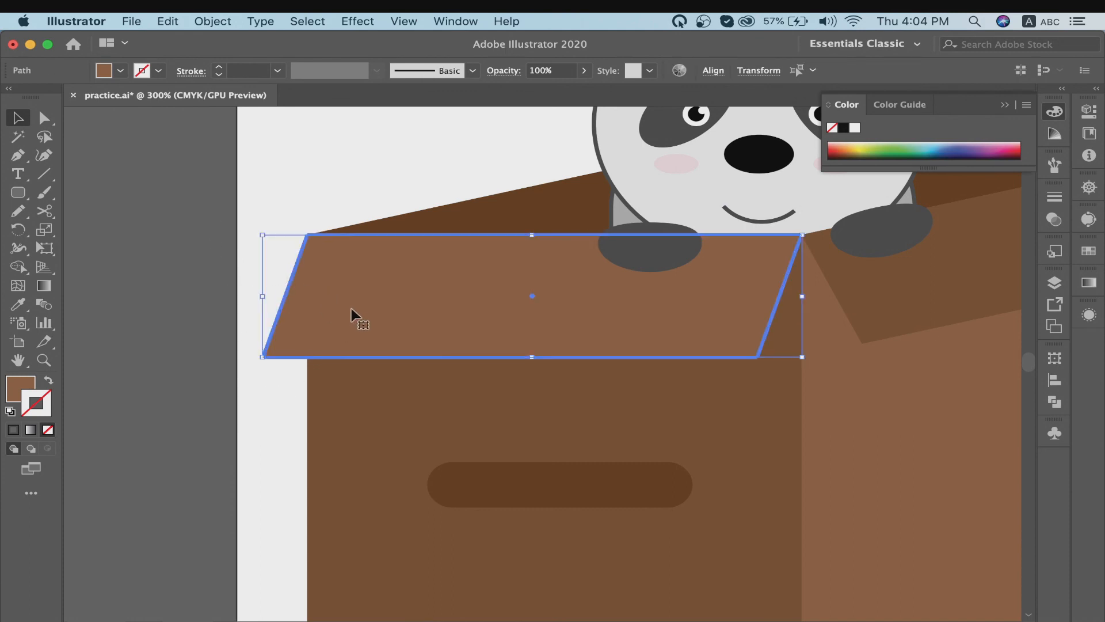
left_click(212, 216)
left_click_drag(271, 308, 292, 388)
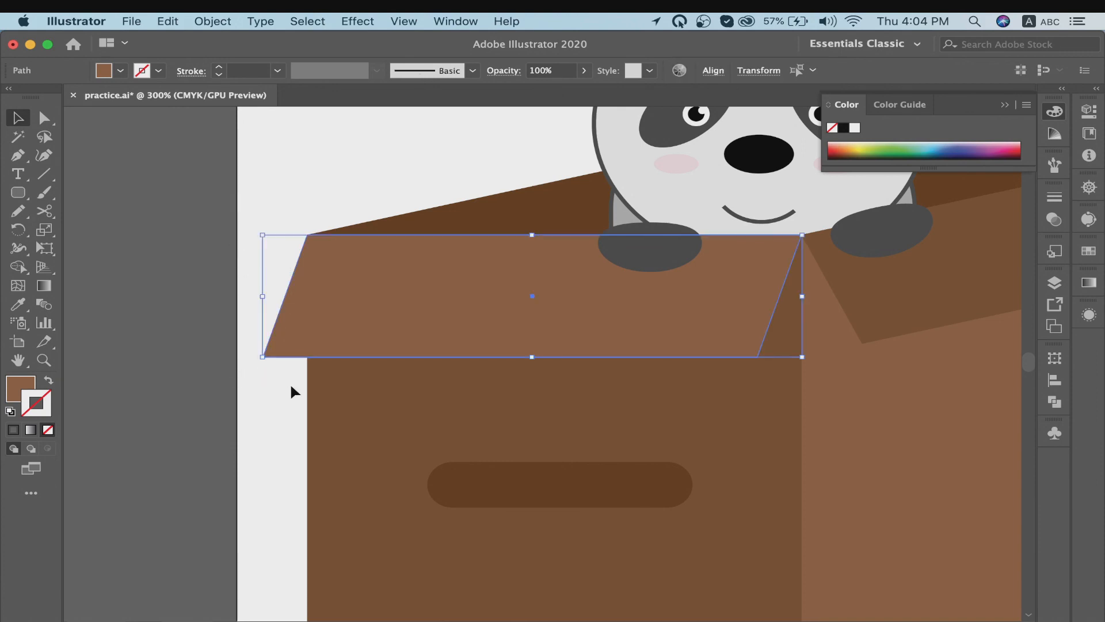
left_click_drag(326, 320, 290, 268)
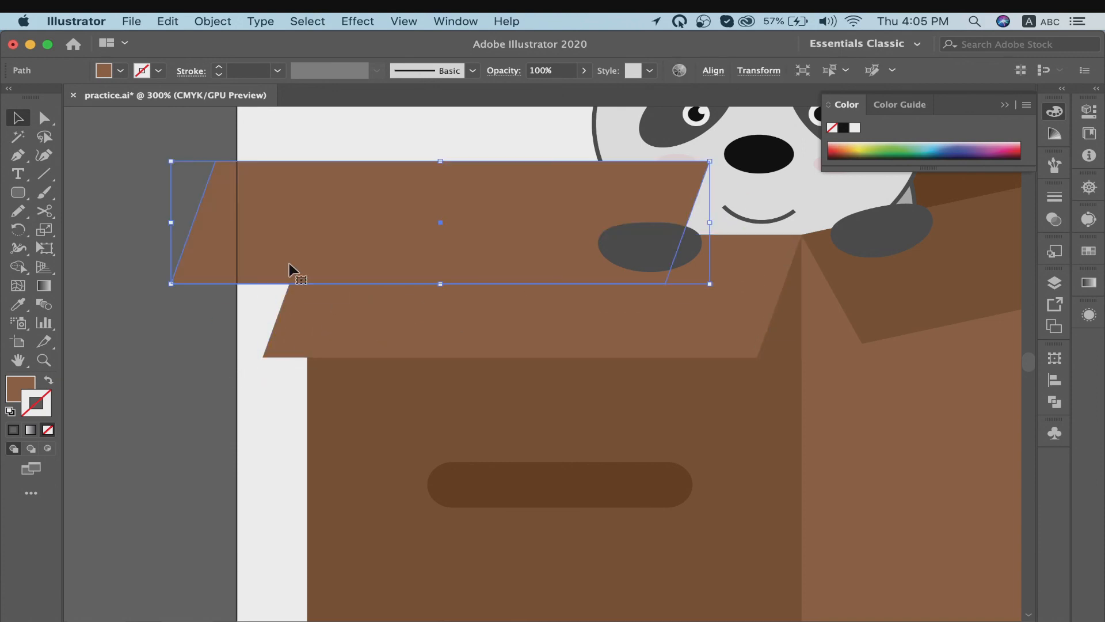
key("super+z")
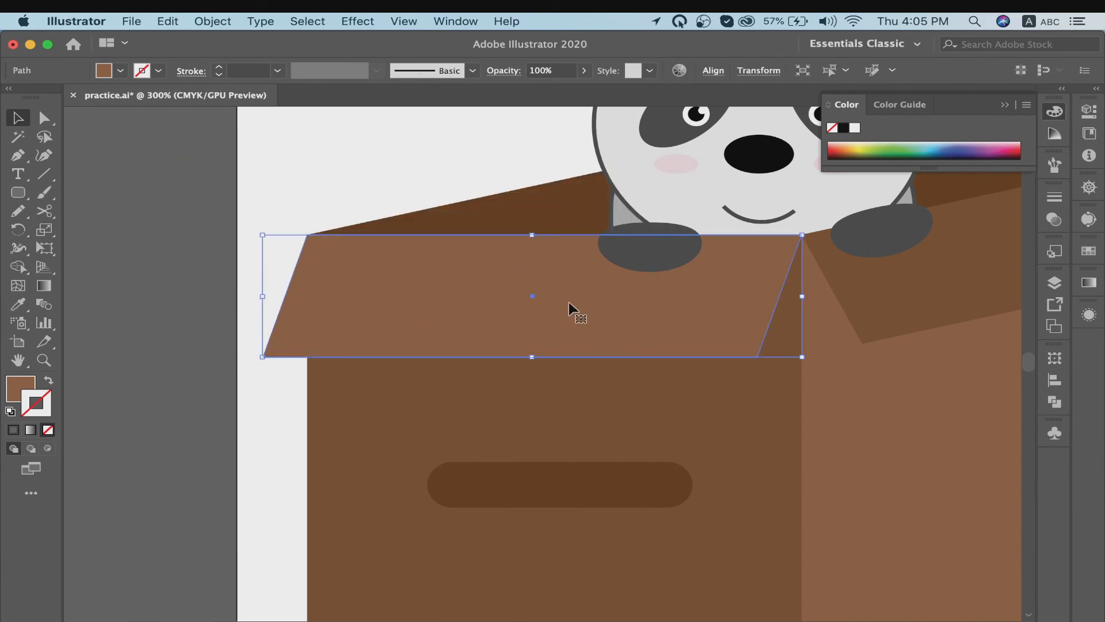
key("i")
left_click(507, 214)
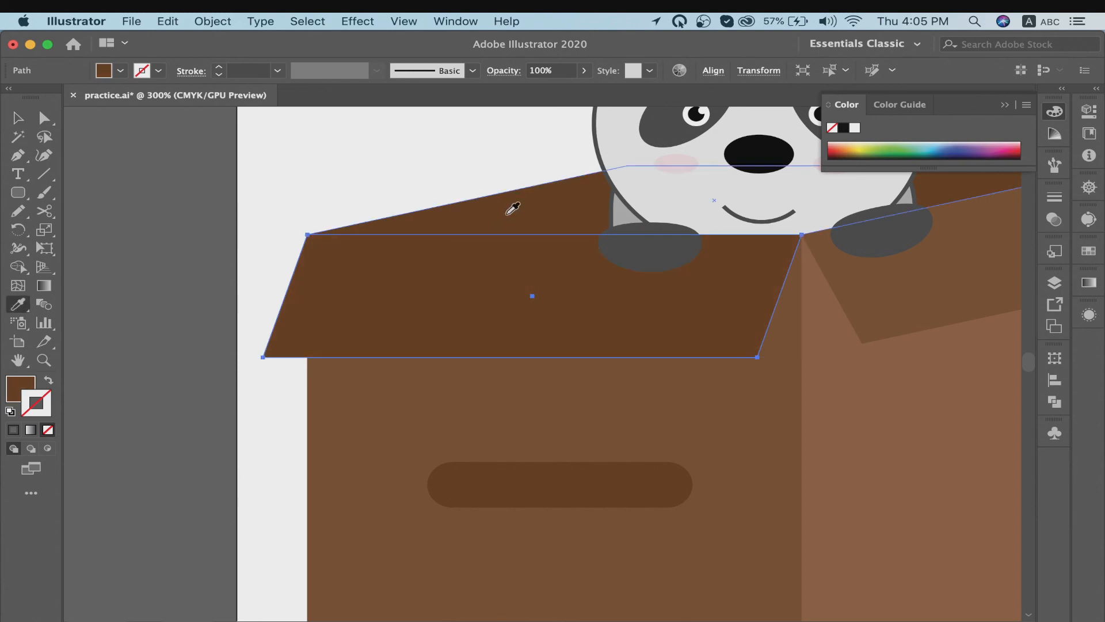
key("v")
key("Down")
key("Down")
key("Down")
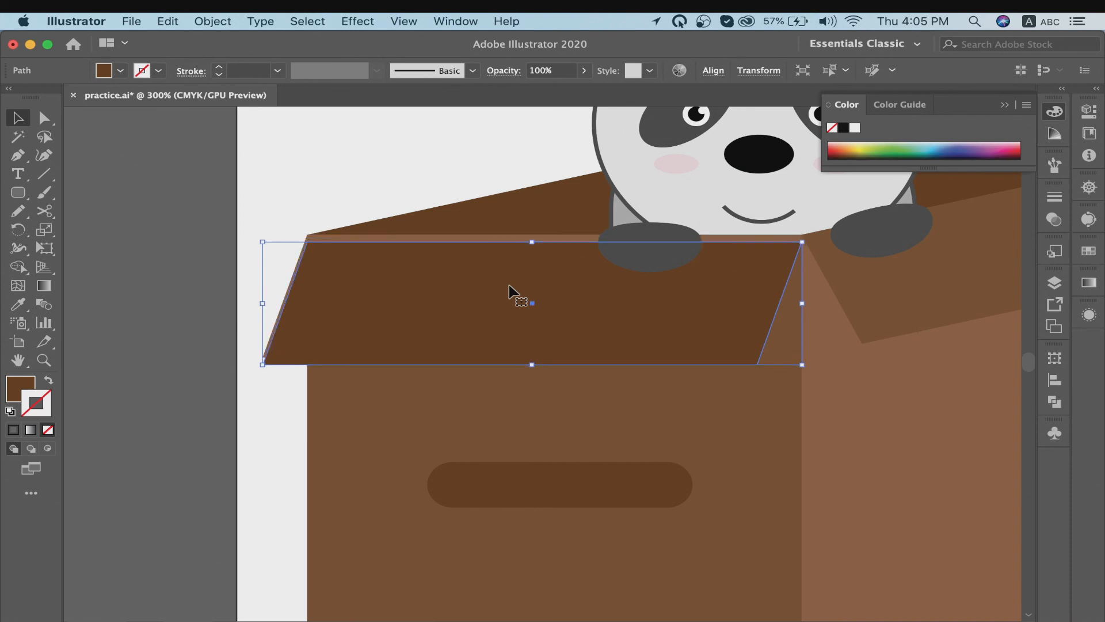
left_click(220, 195)
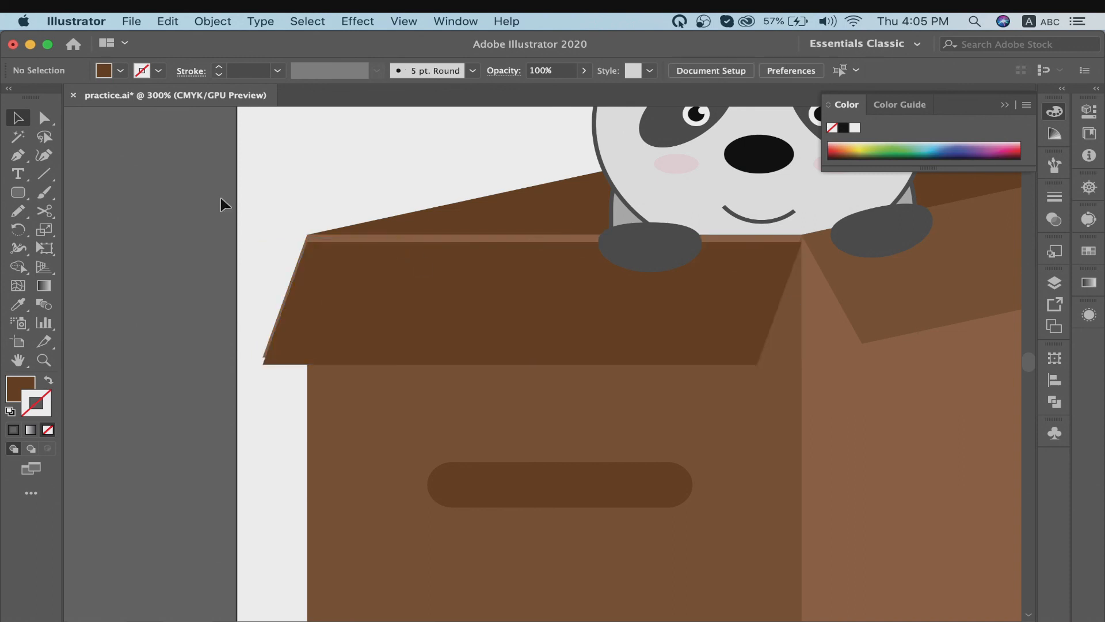
Bring the light brown front flap and both panda paws to the front of the artwork, then deselect them
left_click(379, 233)
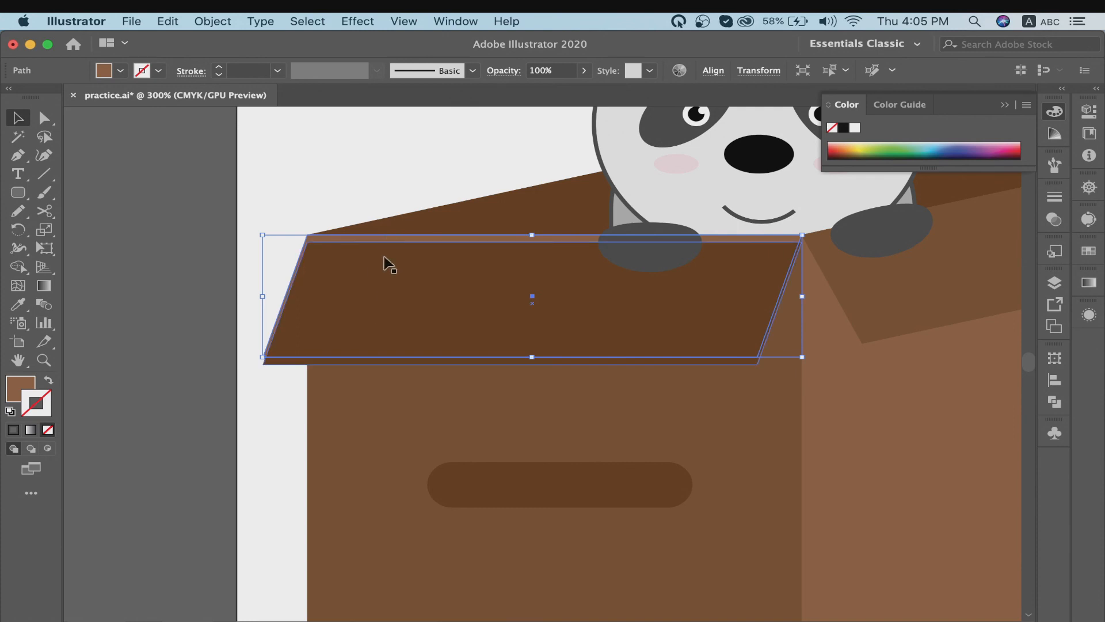
right_click(384, 240)
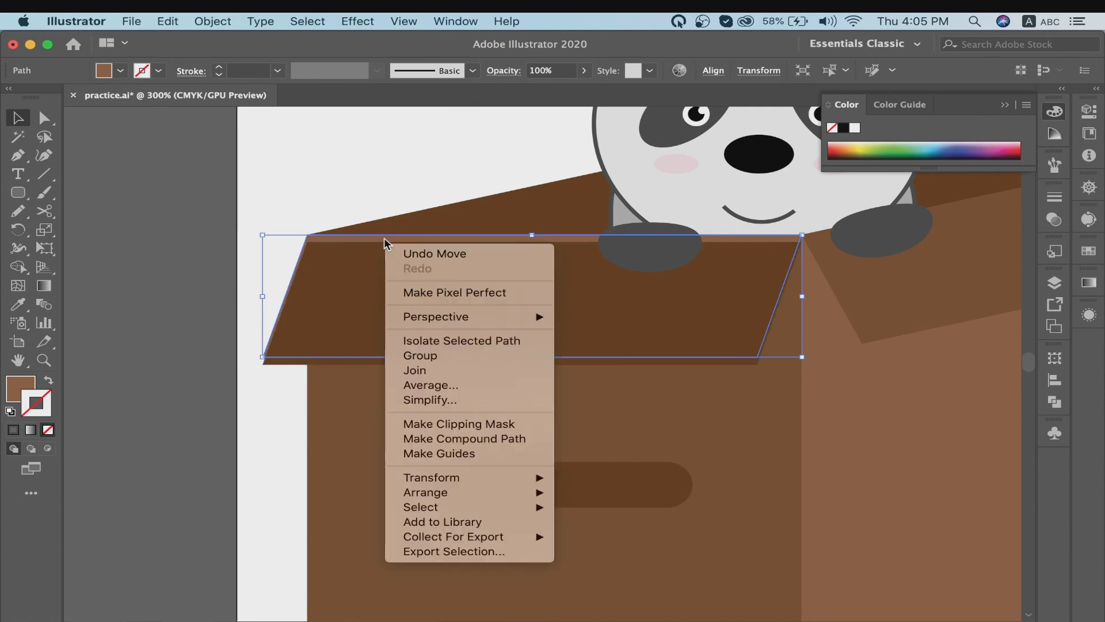
mouse_move(527, 494)
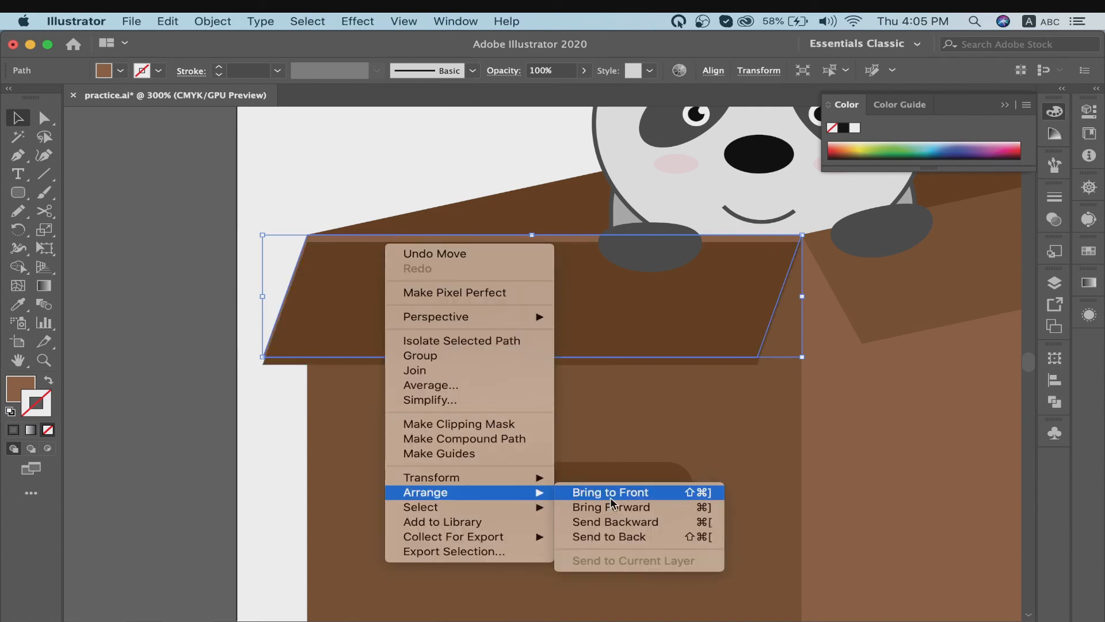
left_click(666, 251)
left_click(666, 251, "shift")
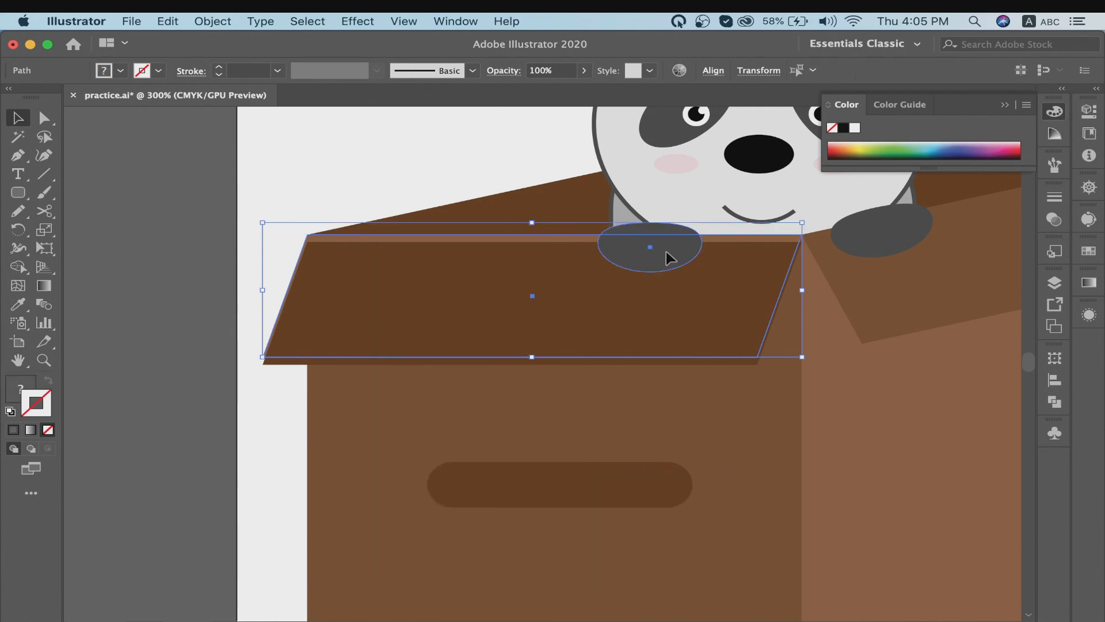
left_click(863, 244, "shift")
right_click(616, 288)
mouse_move(742, 530)
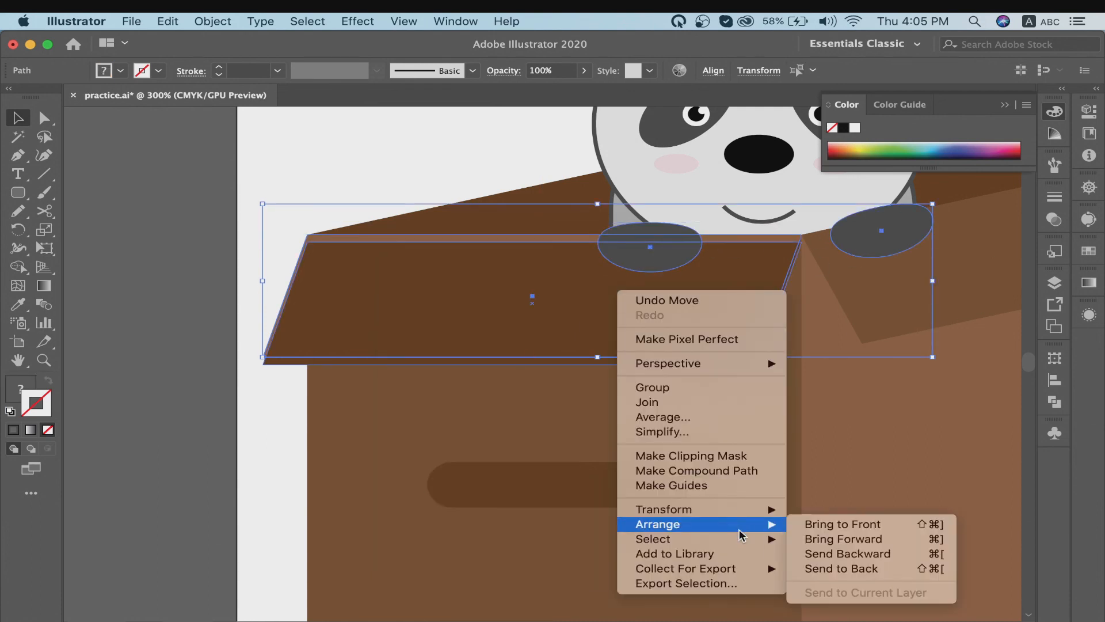
left_click(834, 525)
left_click(133, 236)
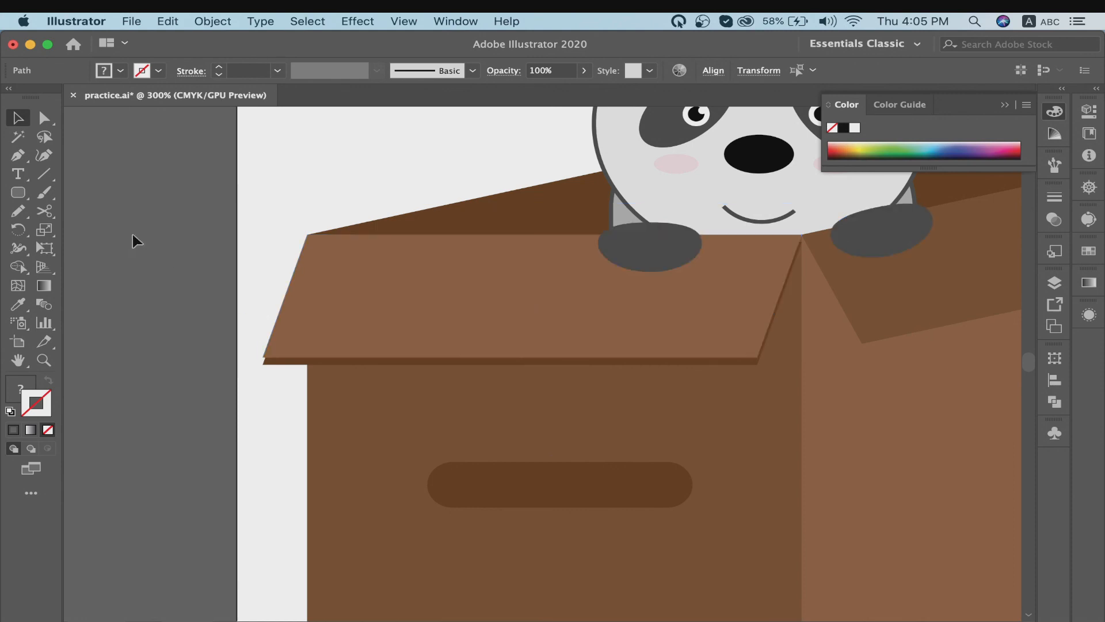
Nudge the dark flap copy slightly up to leave a thin shadow edge beneath the front flap, then deselect it
left_click(419, 362)
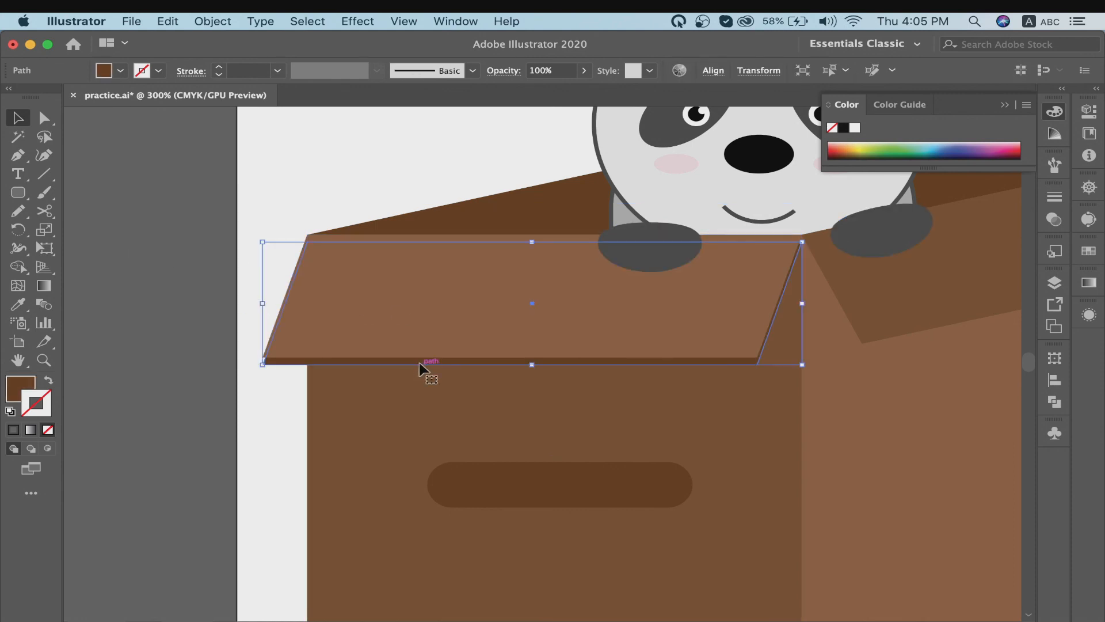
key("Right")
key("Left")
key("Left")
key("Up")
key("Right")
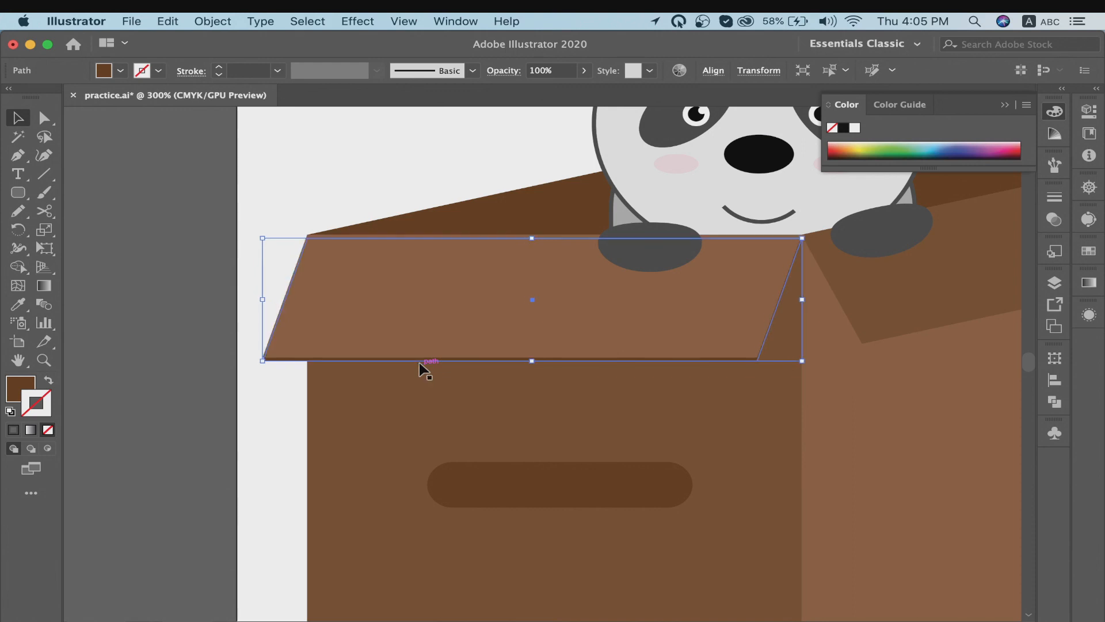
left_click(215, 442)
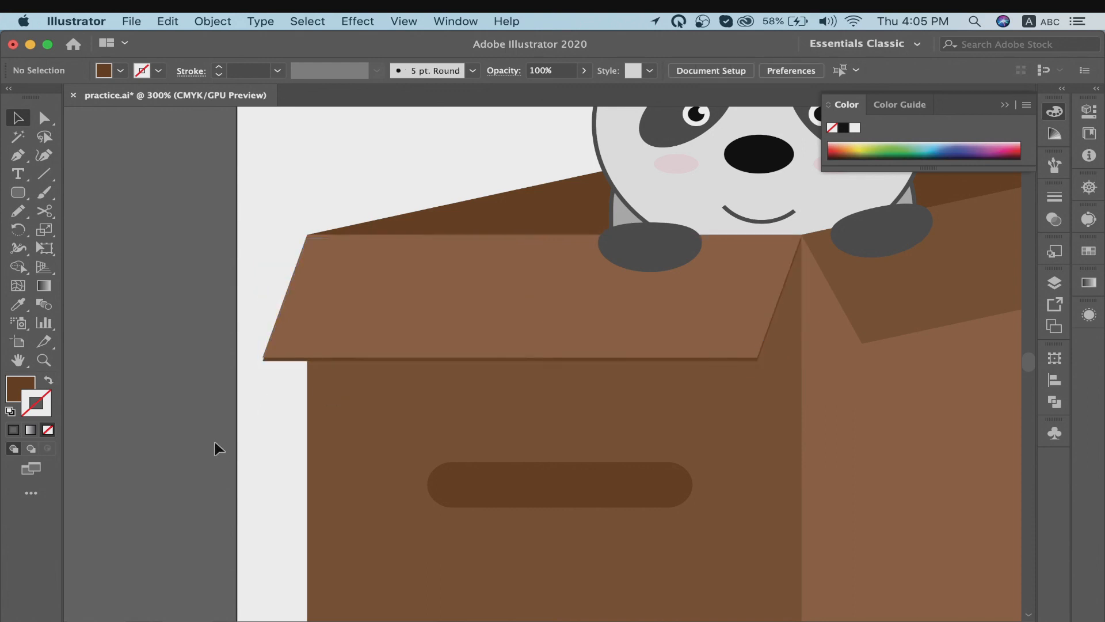
Duplicate the box's side flap with a slight offset up and to the left, and fill the copy with the interior's dark brown
key("super+minus")
key("super+minus")
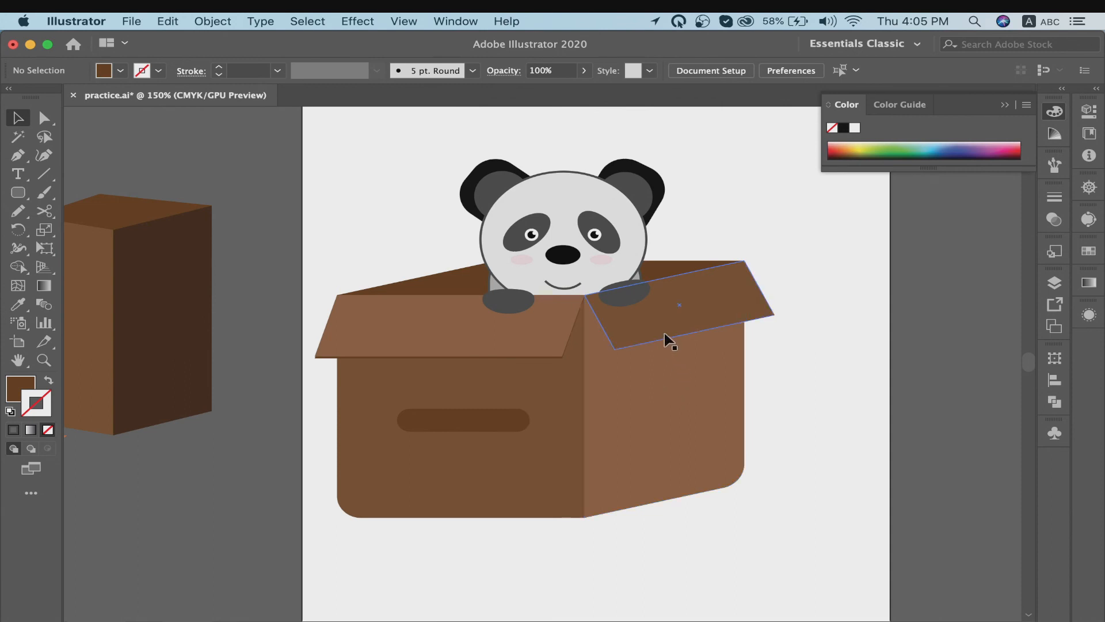
left_click_drag(664, 332, 662, 333)
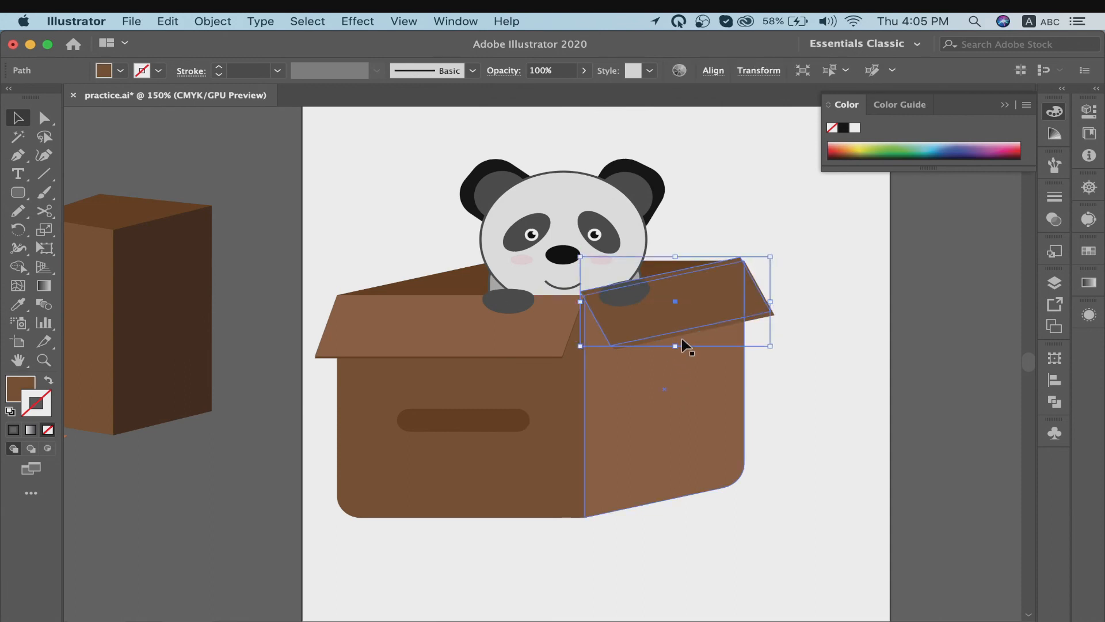
key("i")
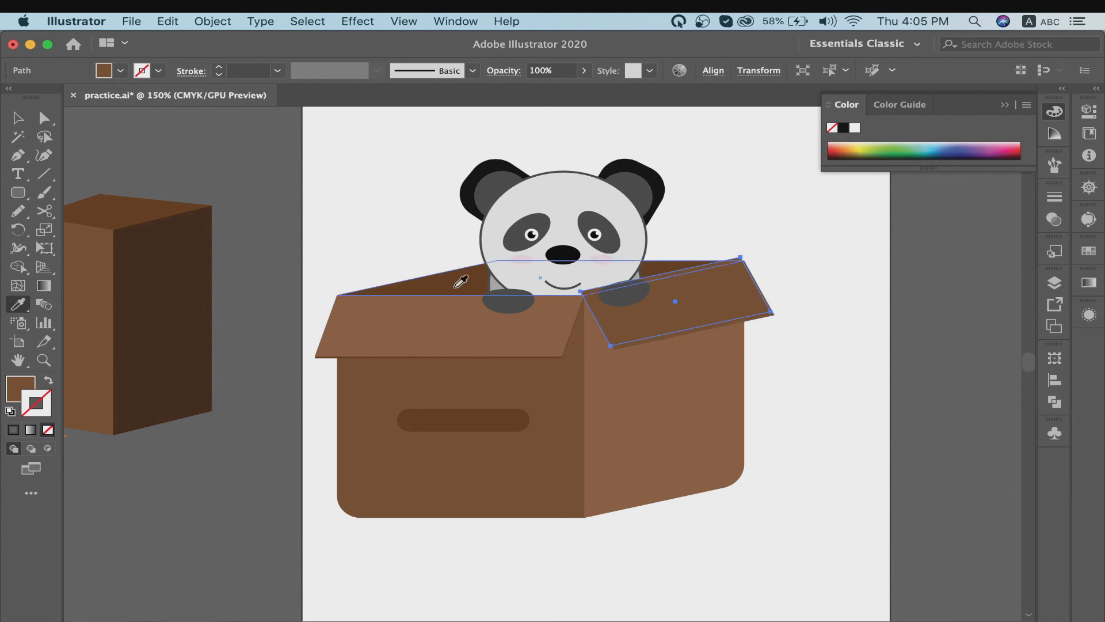
left_click(454, 285)
key("v")
Fill the original side flap beneath the copy with the same dark brown, then select the upper copy
key("super+equal")
key("super+equal")
key("super+equal")
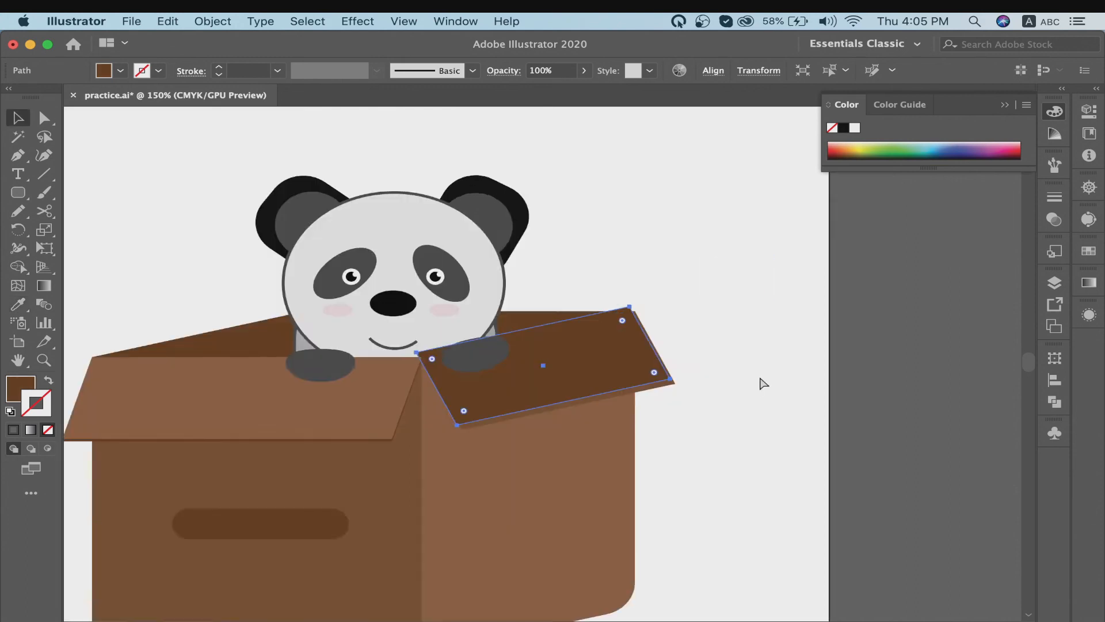
left_click_drag(729, 405, 740, 416)
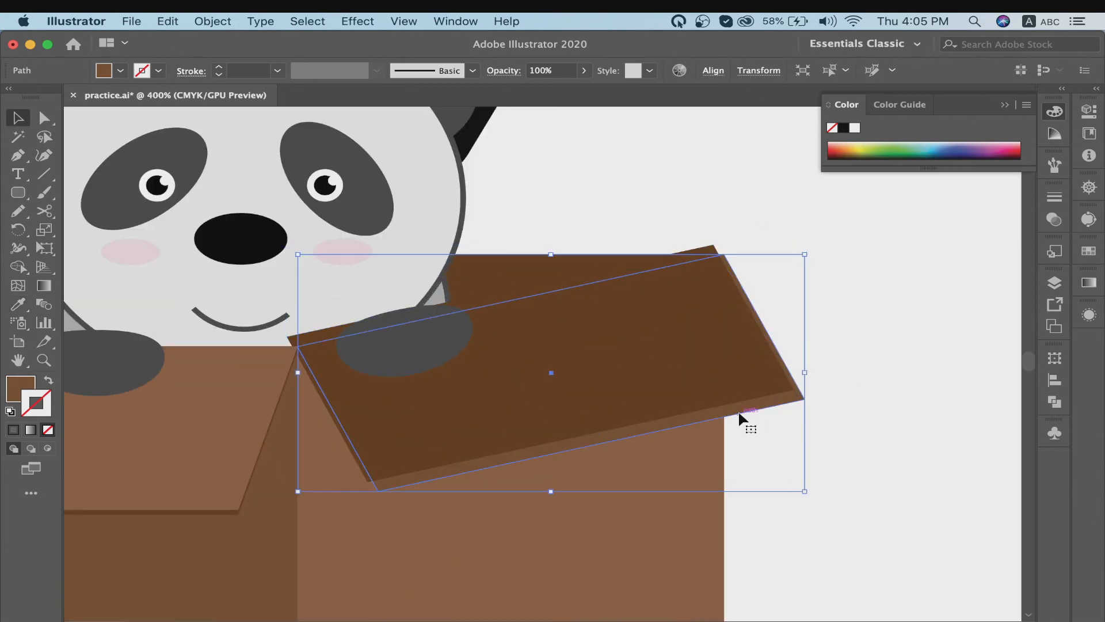
key("i")
left_click(688, 368)
key("v")
left_click(688, 379)
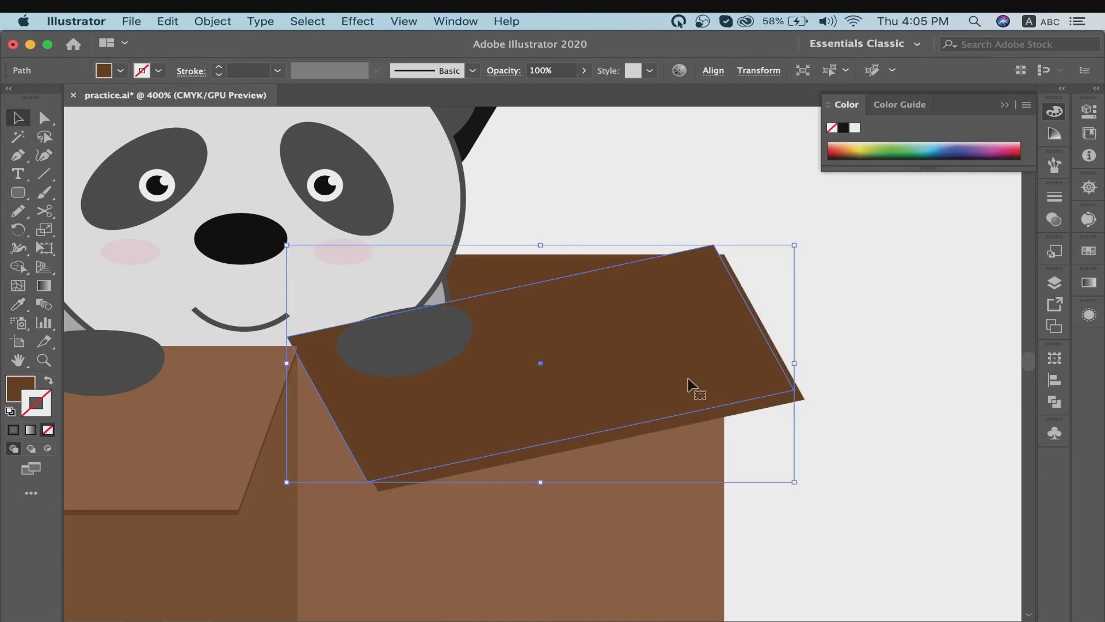
Reposition the two dark side-flap shapes so a narrow strip of the lower one shows beneath the upper one
left_click(705, 417)
key("Down")
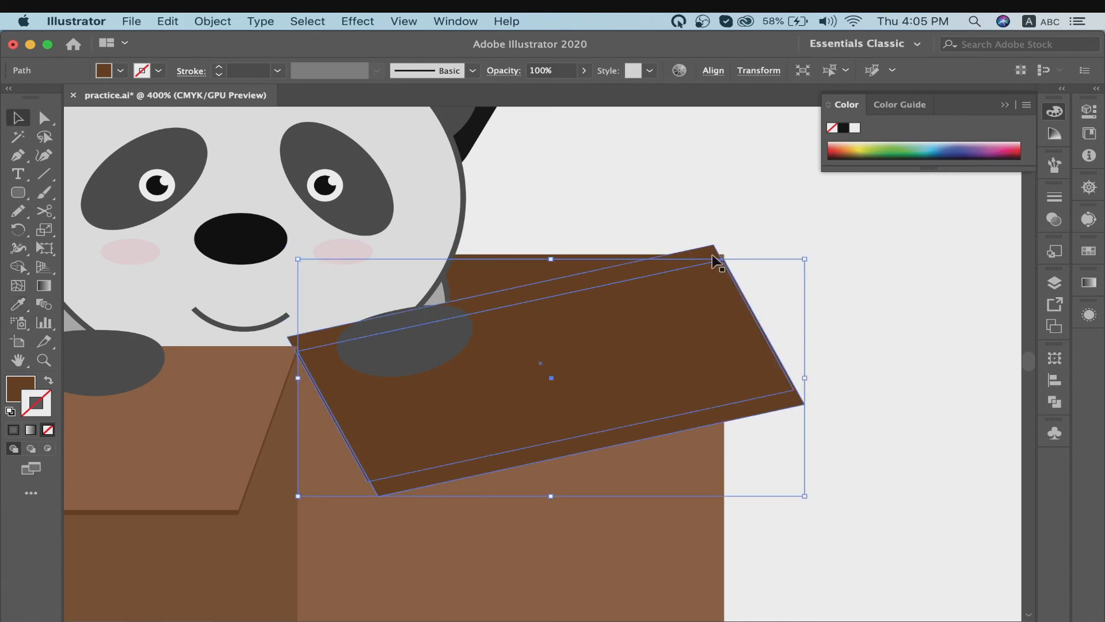
left_click_drag(716, 254, 713, 252)
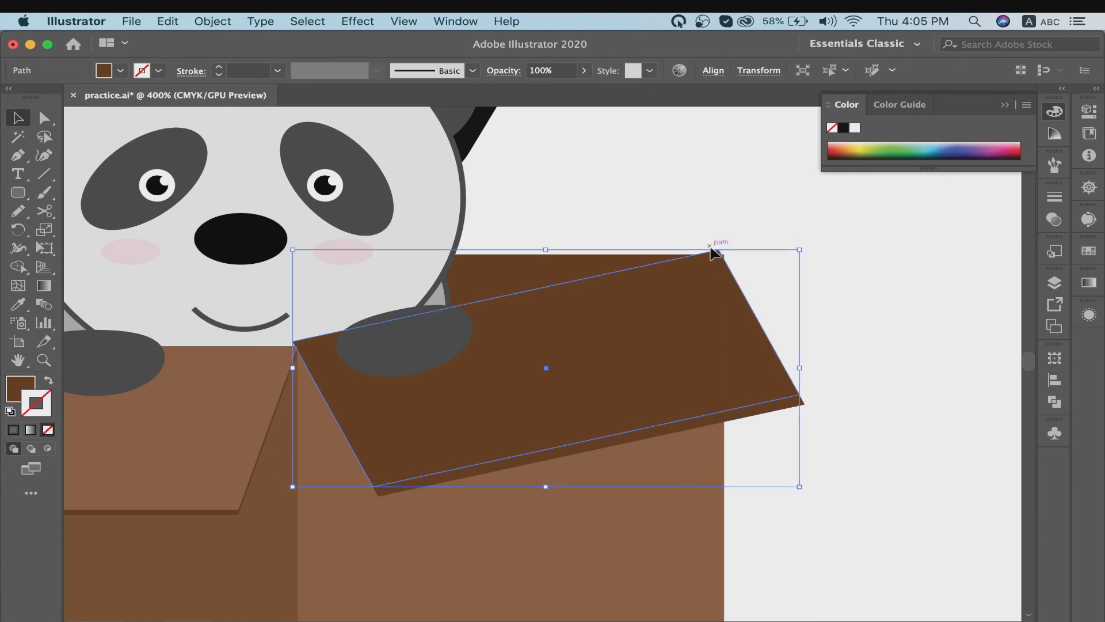
Fill the upper side-flap shape with the medium brown sampled from the box's front face, then deselect it
key("i")
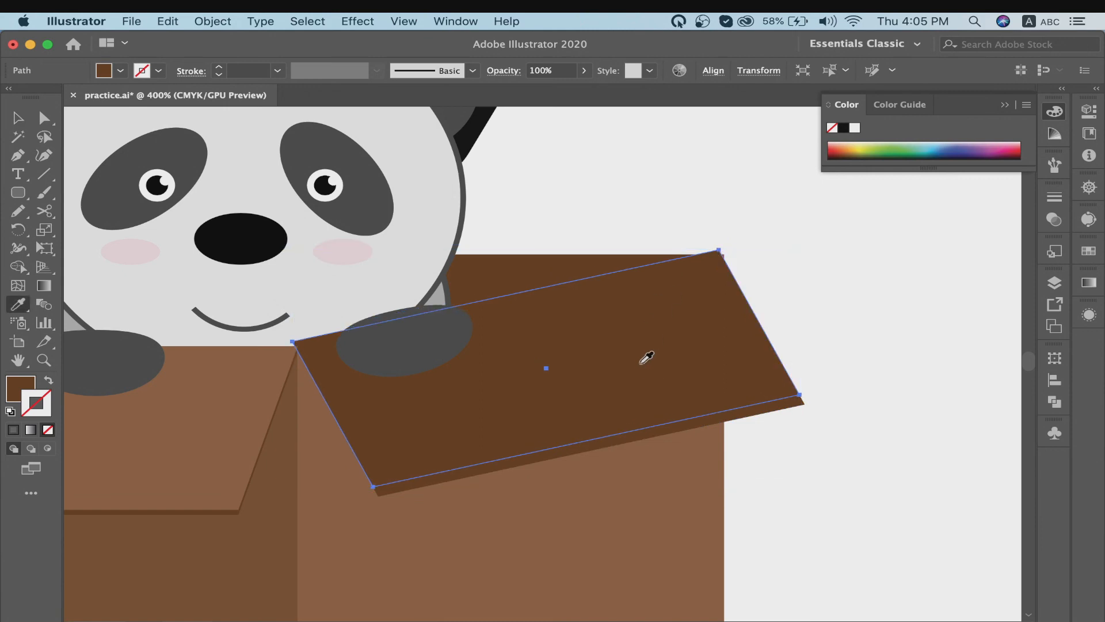
left_click(265, 527)
key("v")
left_click(835, 485)
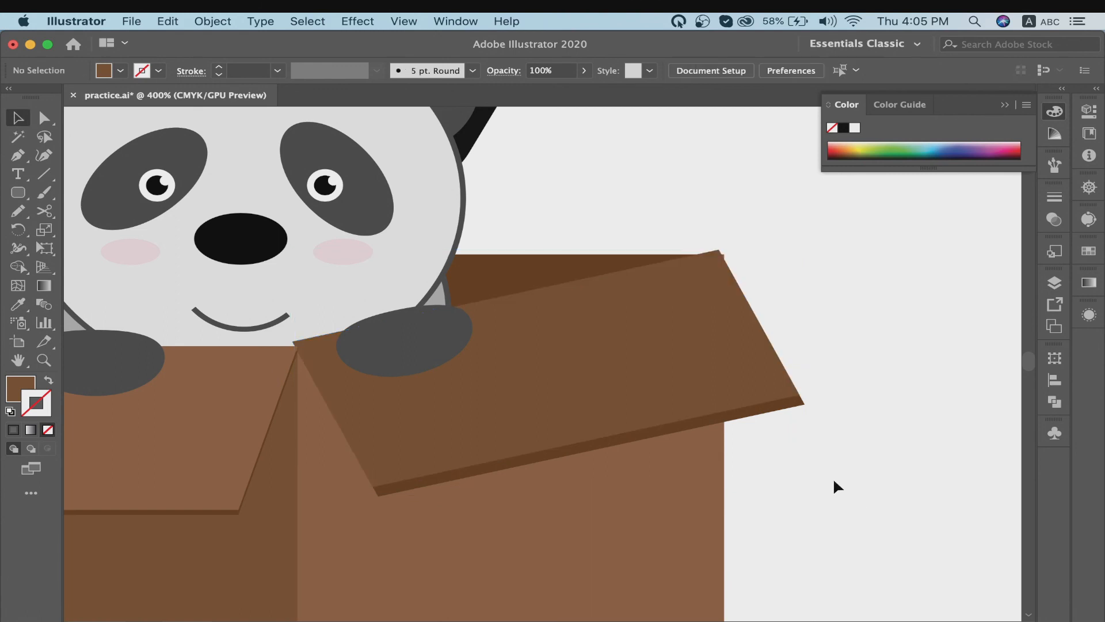
Shift the medium brown side flap slightly down and right to leave only a thin dark shadow edge, then deselect it
left_click(689, 363)
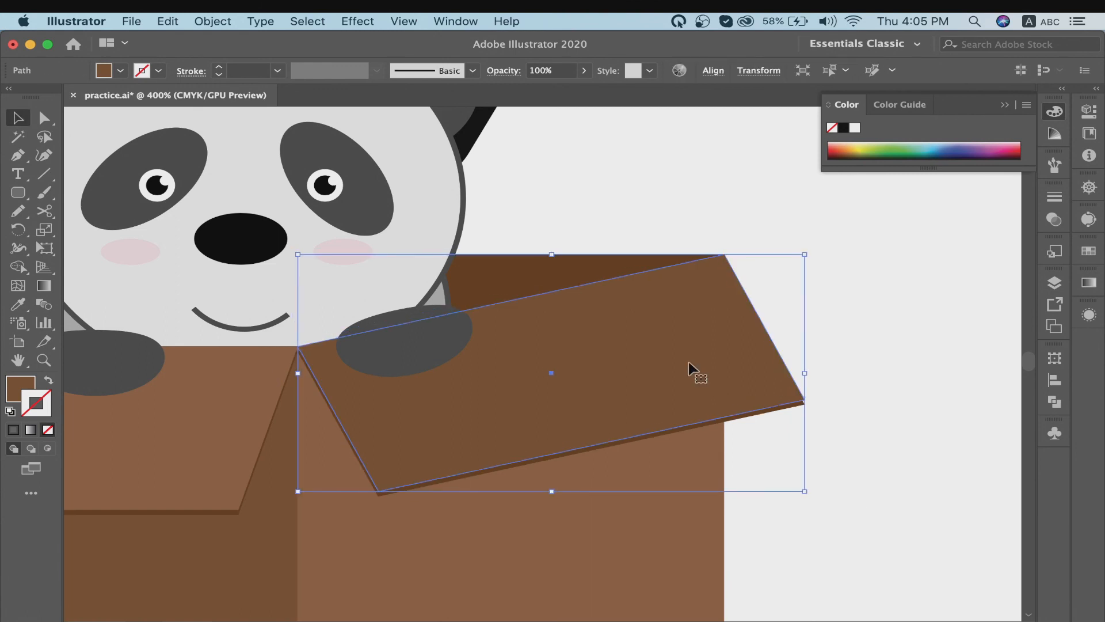
left_click(924, 469)
key("super+1")
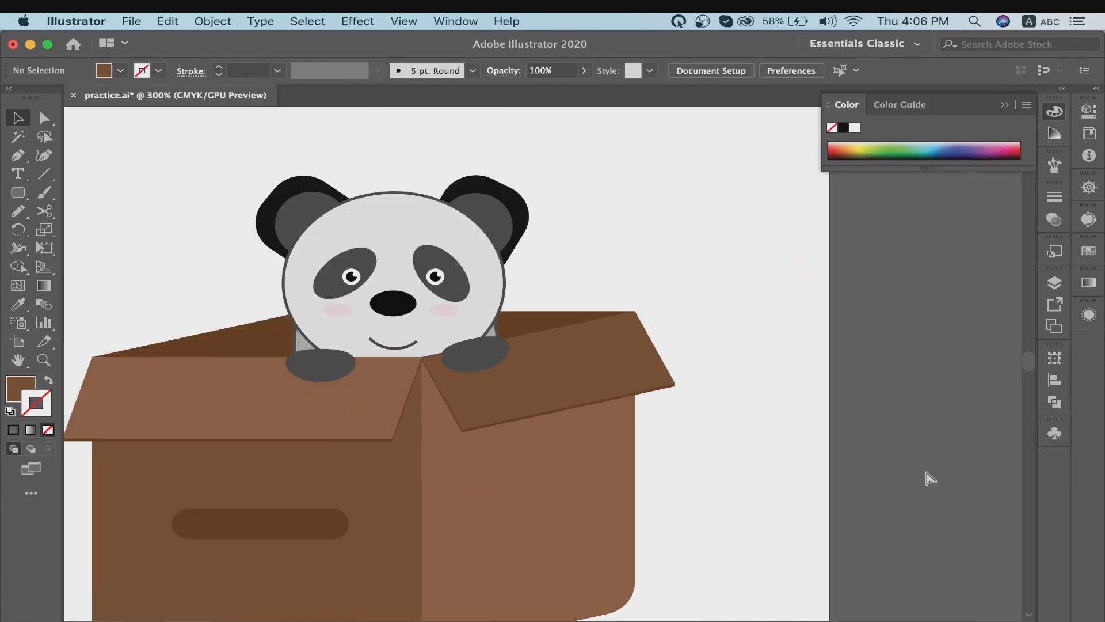
Select the whole panda-in-box artwork and move it up and right into the upper part of the artboard, then deselect it
scroll(927, 472, "down", 3)
scroll(926, 472, "left", 2)
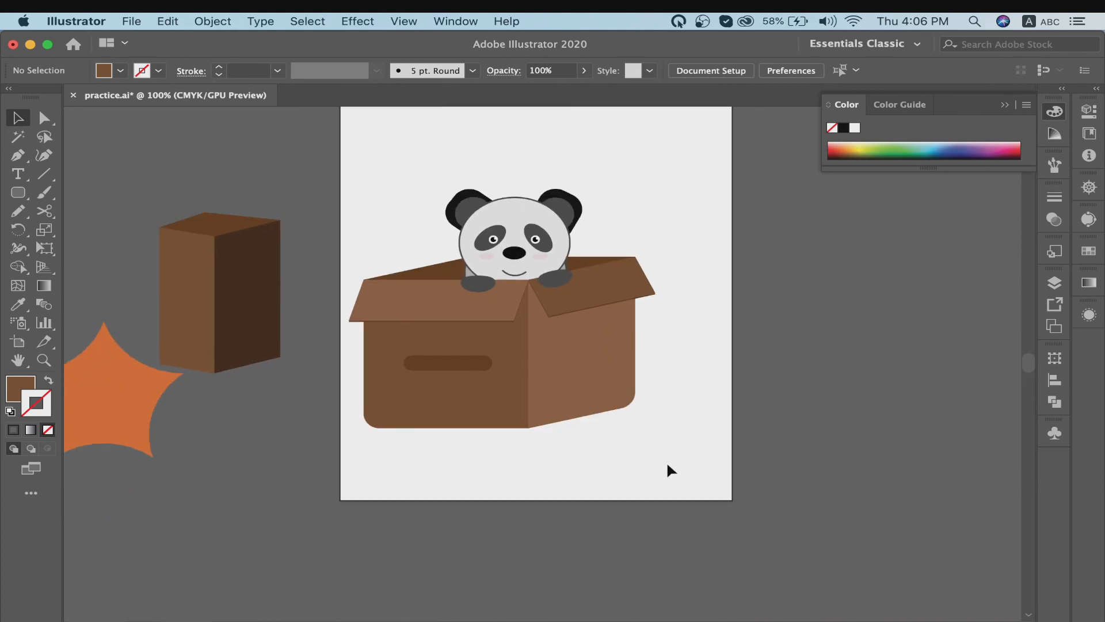
scroll(687, 470, "up", 1)
scroll(688, 469, "left", 1)
scroll(687, 471, "up", 1)
scroll(688, 471, "left", 1)
left_click(523, 342)
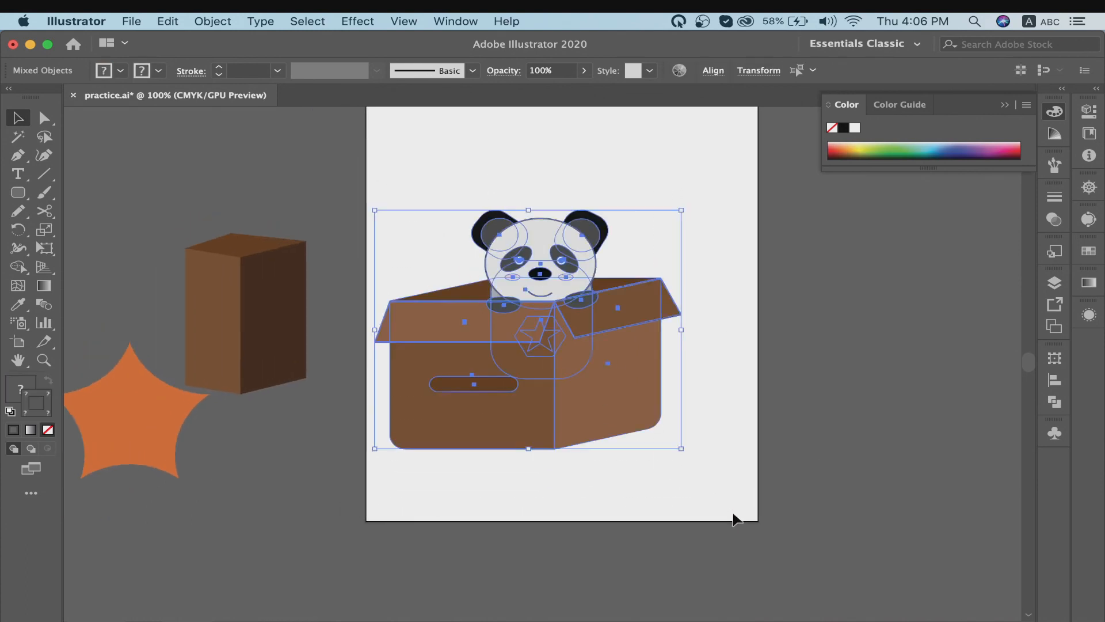
scroll(733, 516, "up", 5)
scroll(734, 515, "right", 3)
left_click_drag(524, 464, 575, 360)
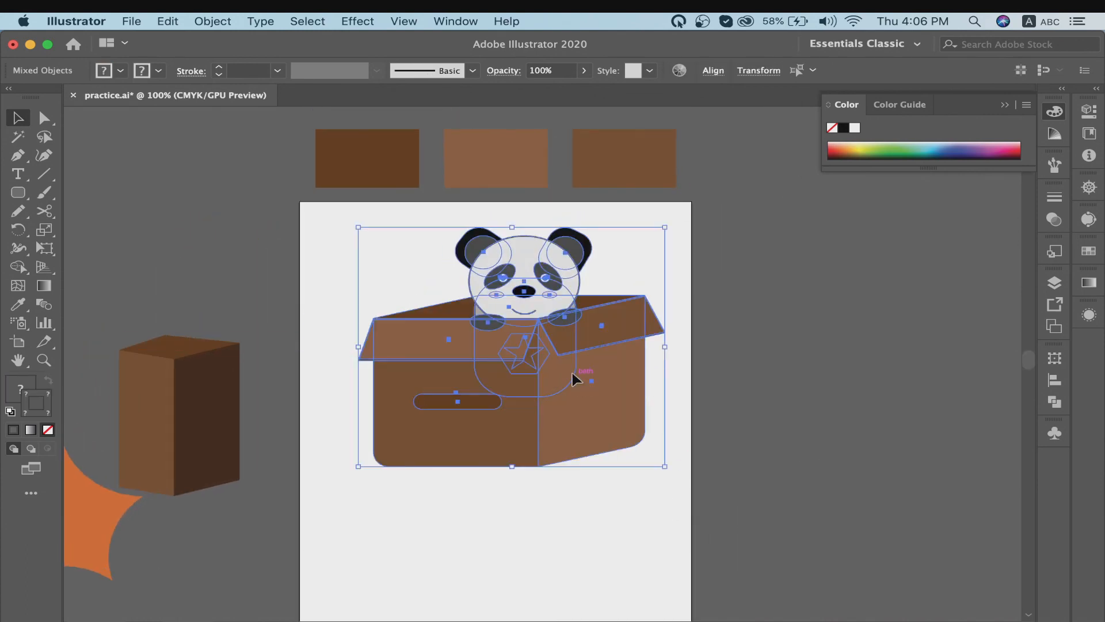
left_click(761, 451)
key("super+equal")
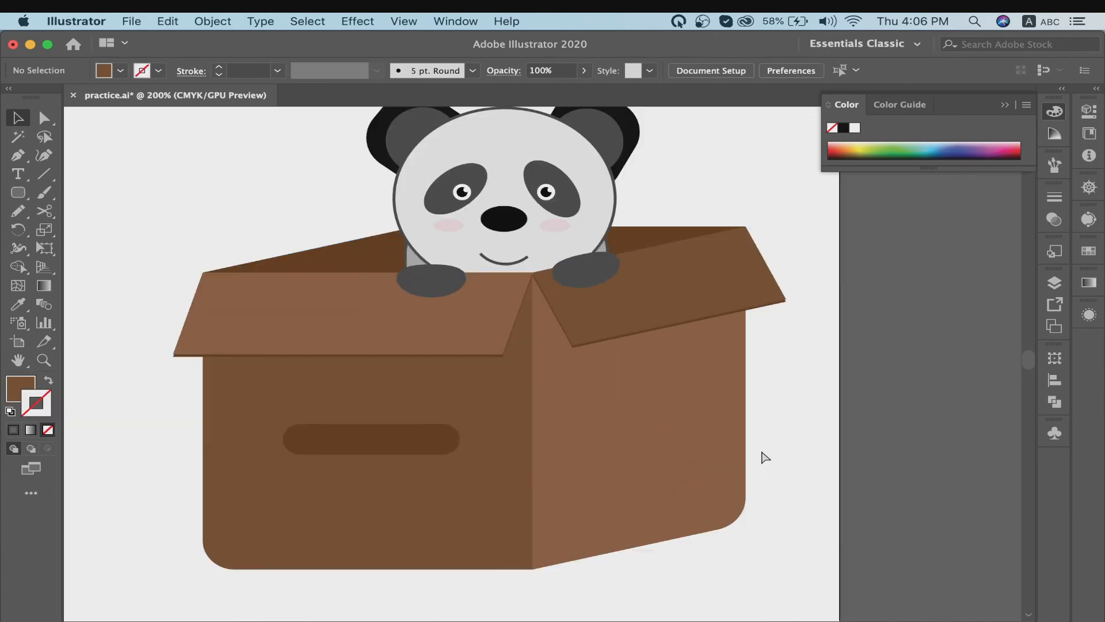
Move the small closed box from the pasteboard to the artboard's lower-right area and scale it down to fit beneath the panda box
key("super+minus")
key("super+minus")
key("super+minus")
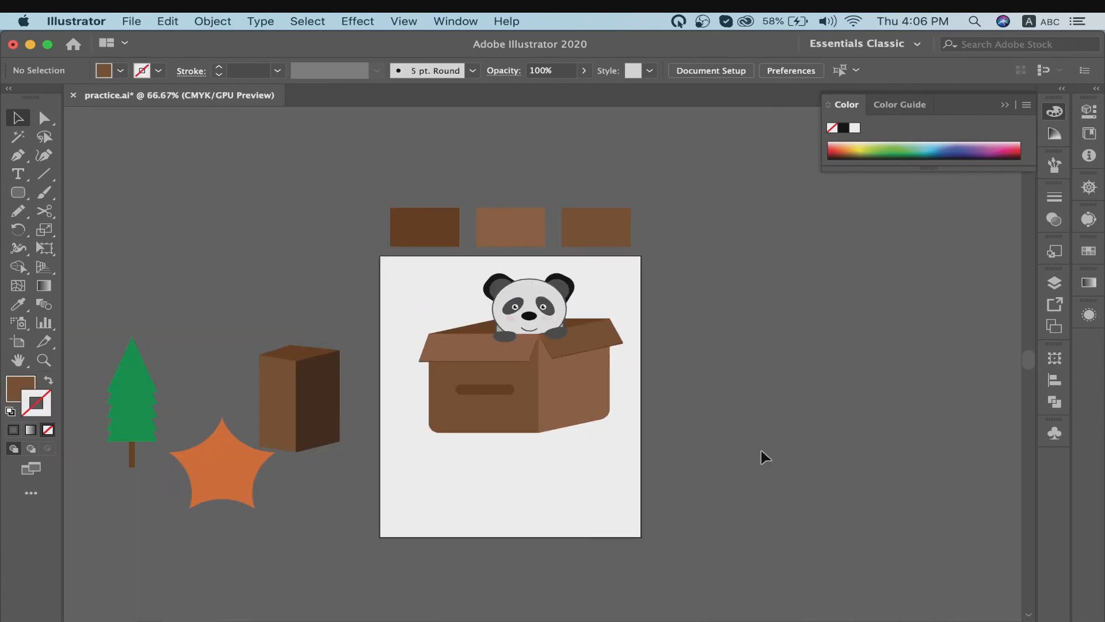
left_click_drag(264, 301, 587, 488)
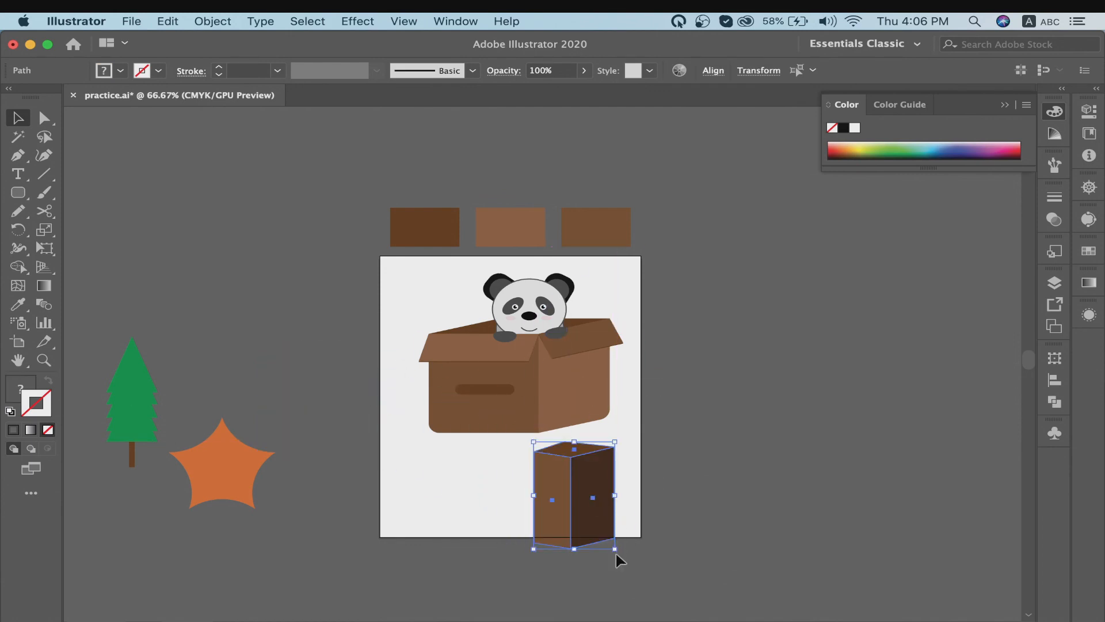
left_click_drag(616, 554, 601, 497)
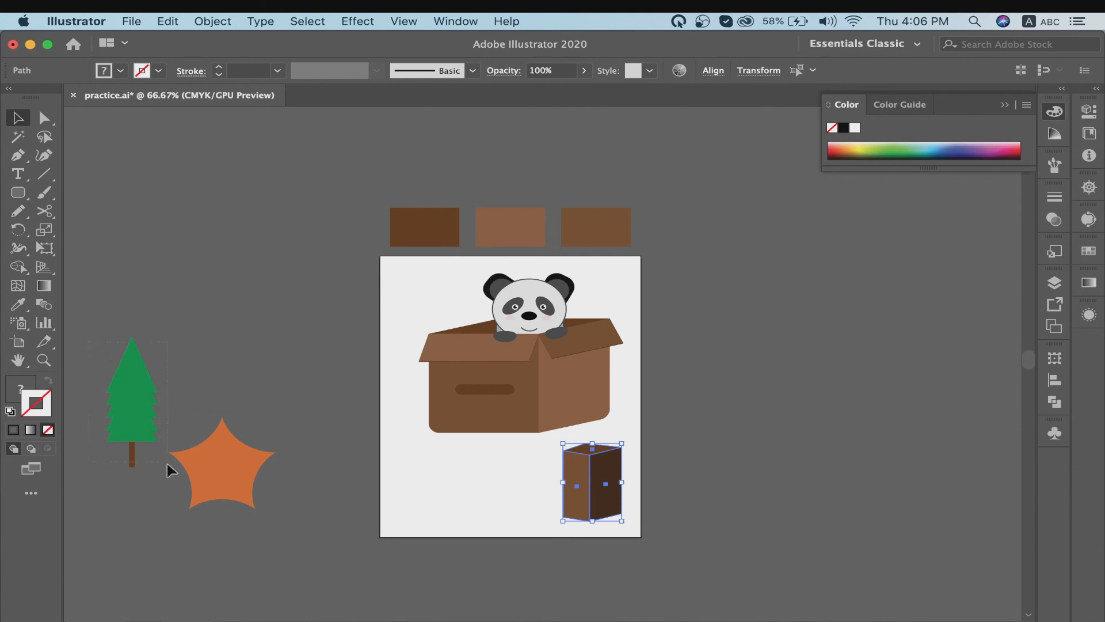
Move the green tree and the orange star onto the artboard, lining them up beside the small box below the panda box
left_click_drag(134, 396, 412, 452)
left_click_drag(221, 458, 501, 476)
left_click(694, 420)
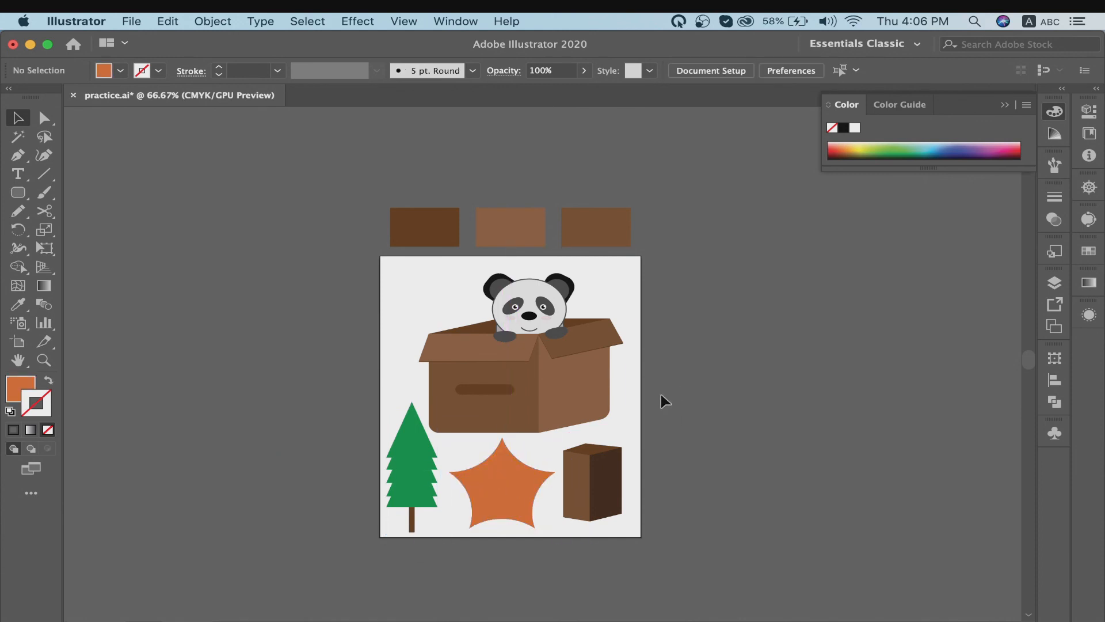
key("super+equal")
scroll(660, 396, "down", 3)
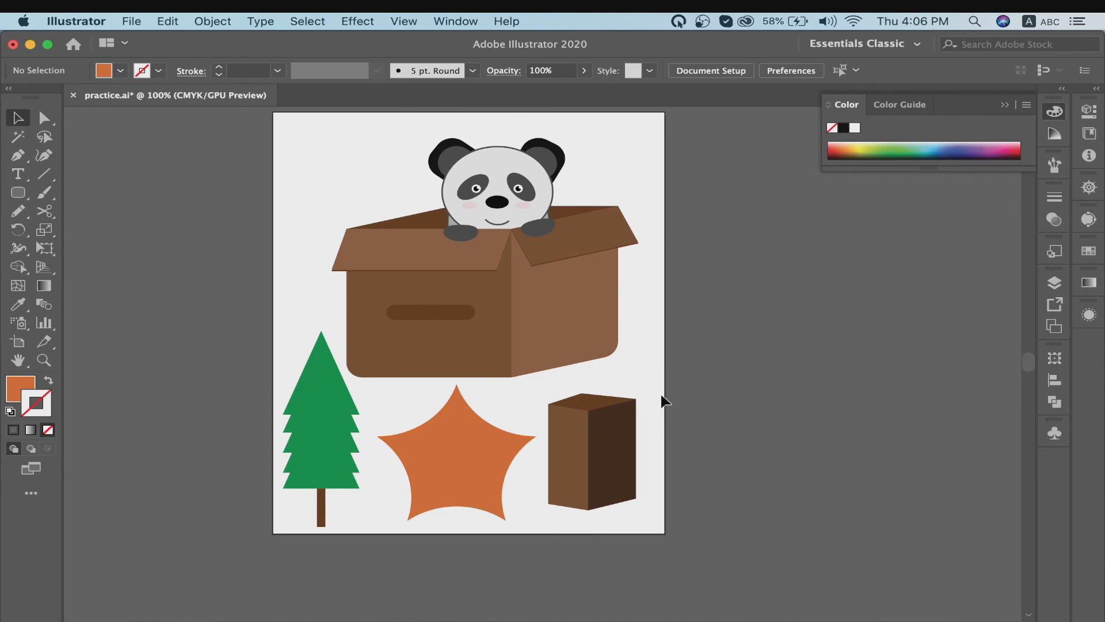